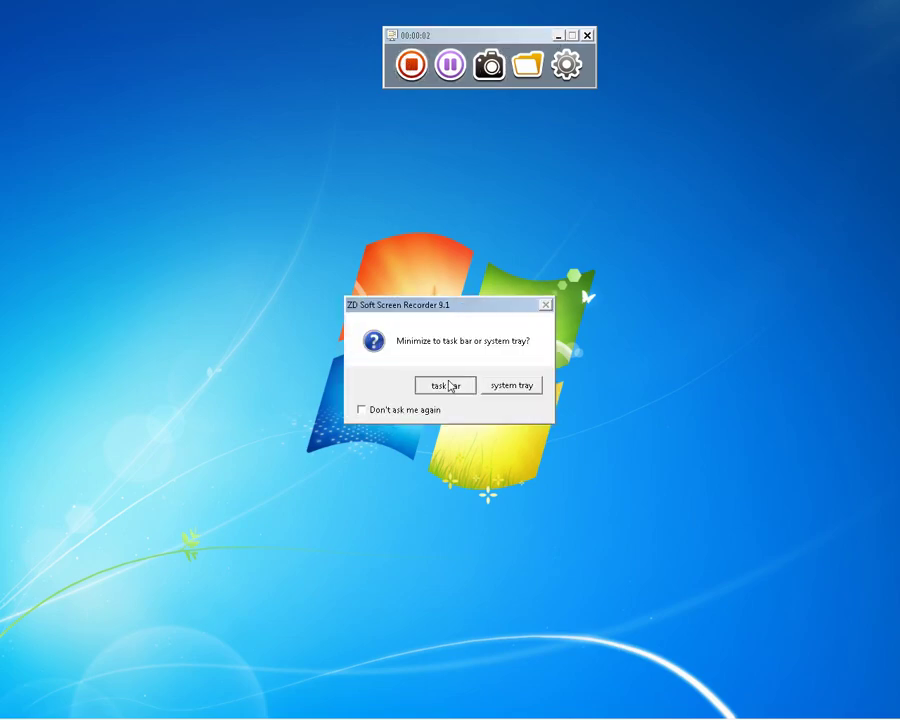
# Step: Minimize the screen recorder and bring the 'Advance Excel Vba If Condition' workbook to the front
pyautogui.click(450, 385)
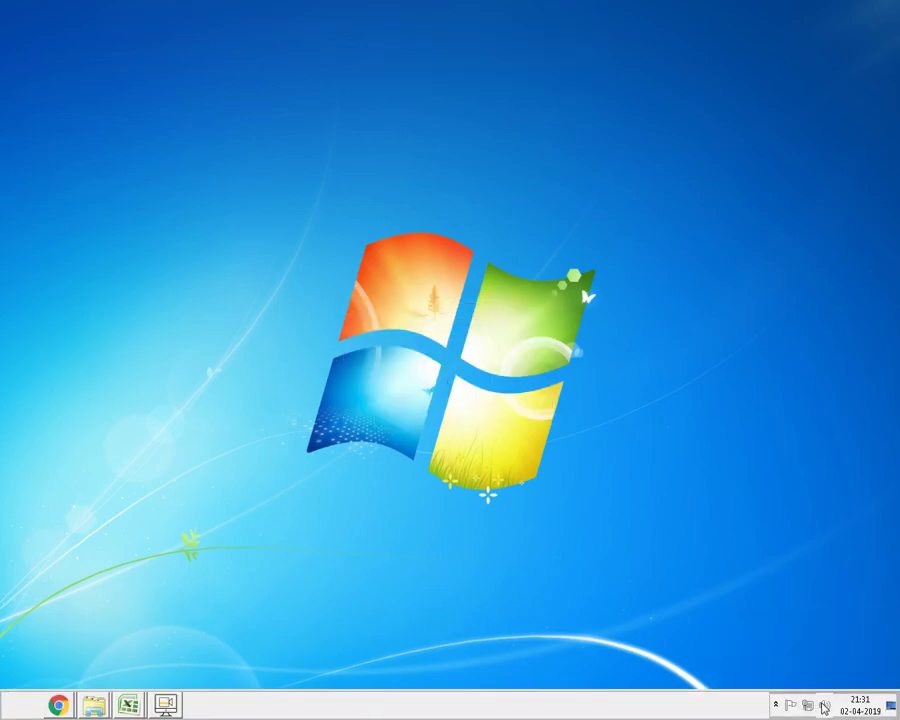
pyautogui.click(820, 706)
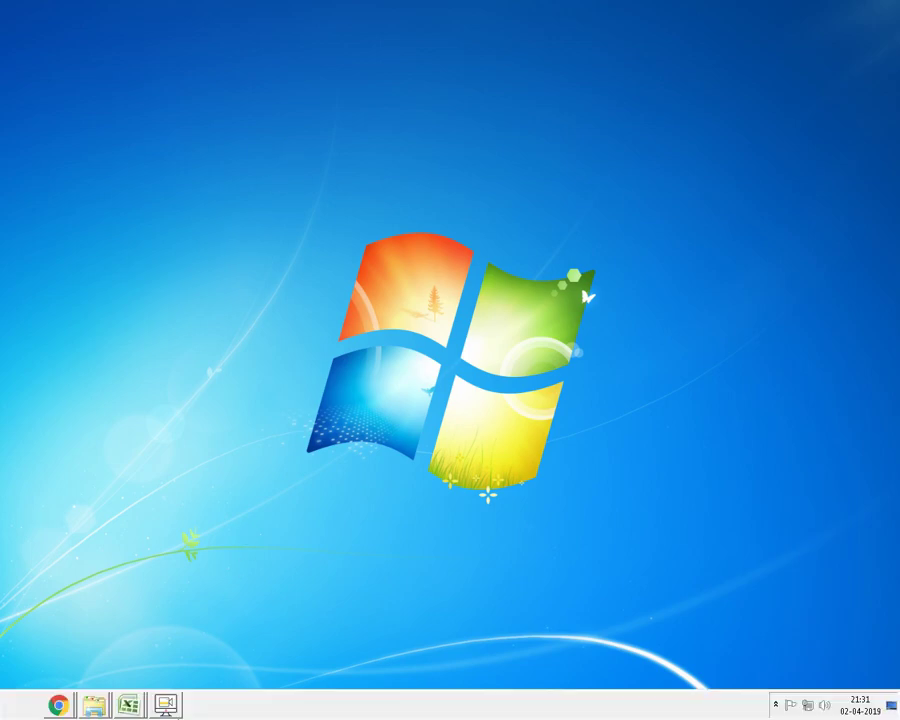
pyautogui.click(135, 697)
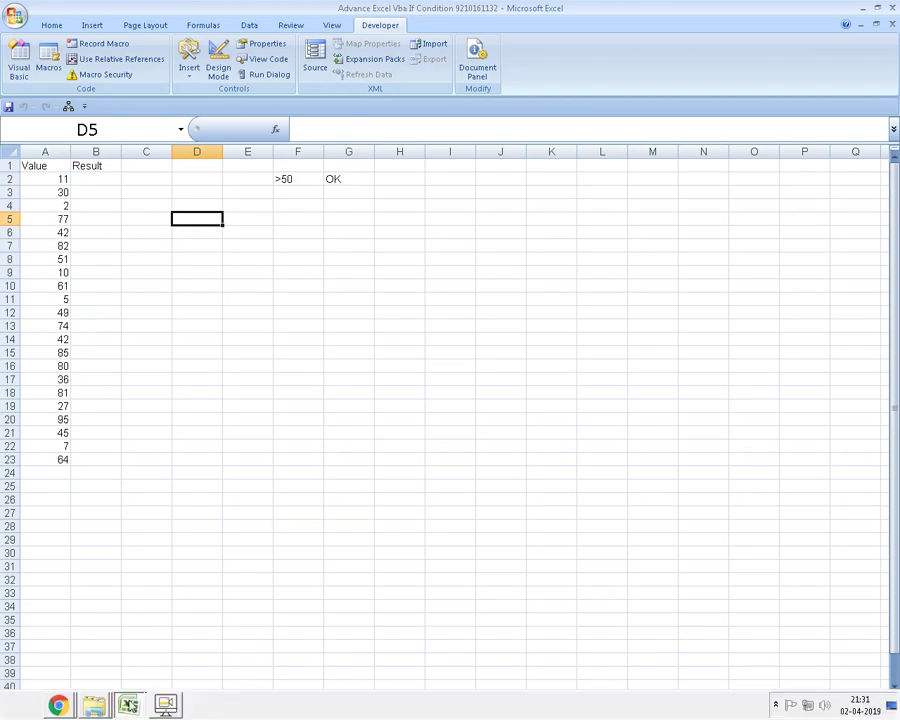
# Step: Switch to Chrome and show Gmail's Sent Mail tab
pyautogui.click(129, 706)
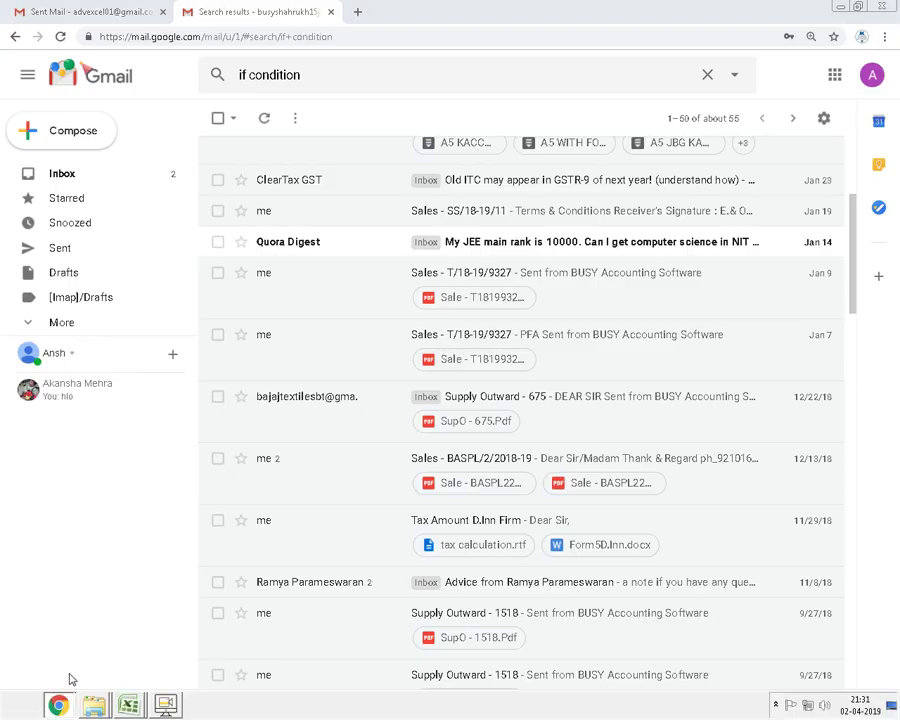
pyautogui.hotkey('ctrl', 'n')
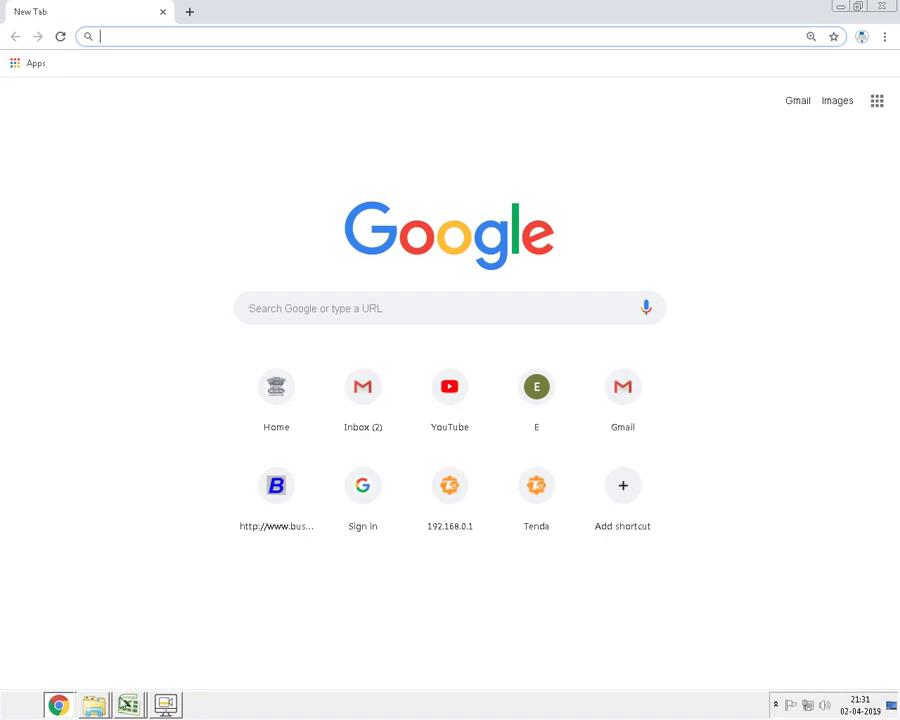
pyautogui.click(58, 704)
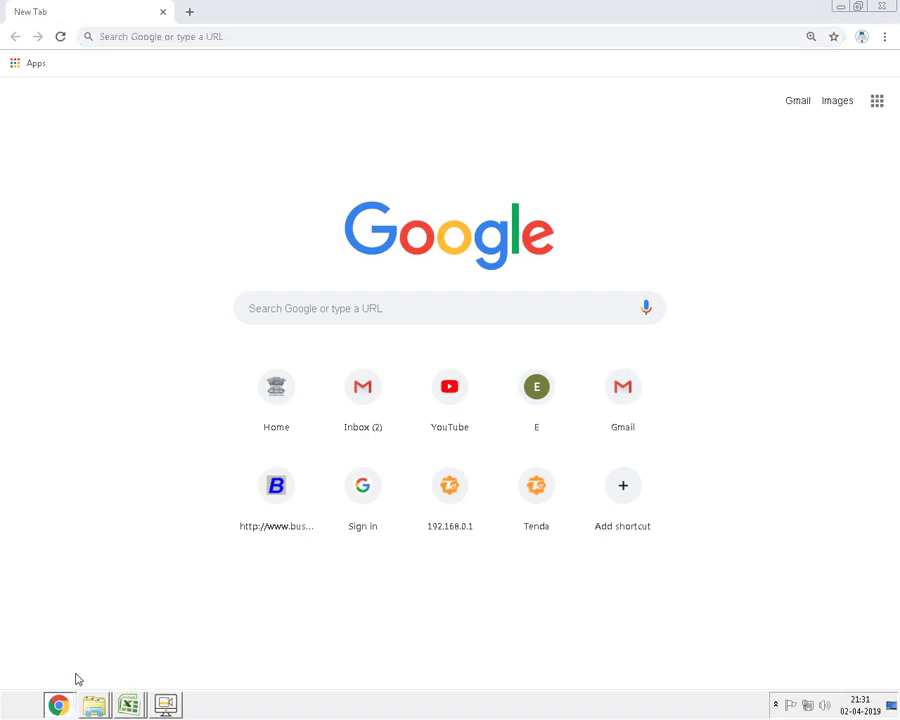
pyautogui.hotkey('alt', 'Tab')
pyautogui.hotkey('ctrl', '1')
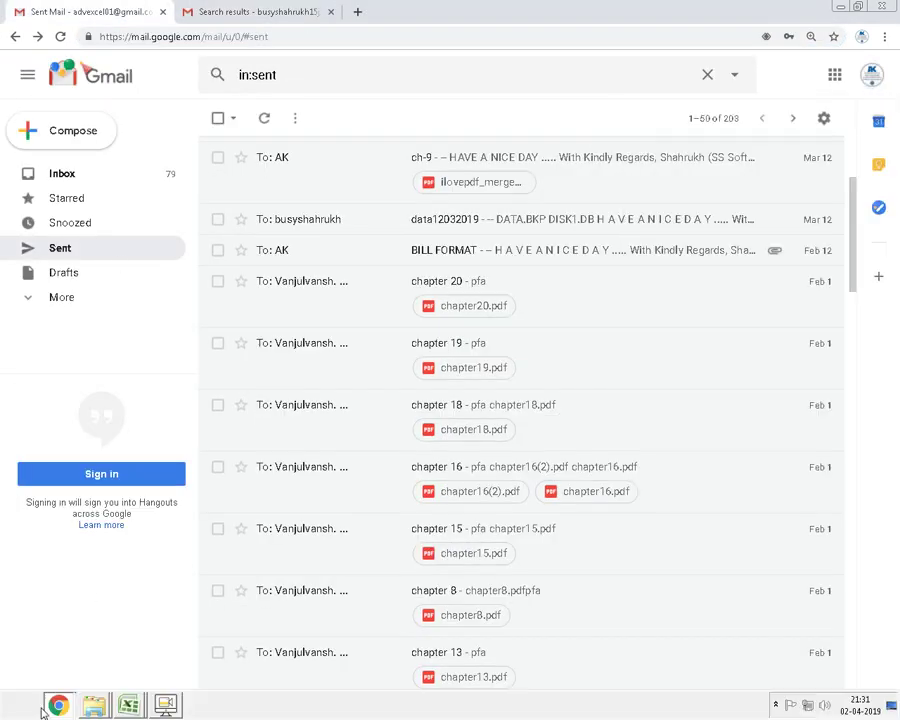
# Step: Open ExcelVBANotesForProfessionals (1).pdf from Downloads in Adobe Reader
pyautogui.click(94, 706)
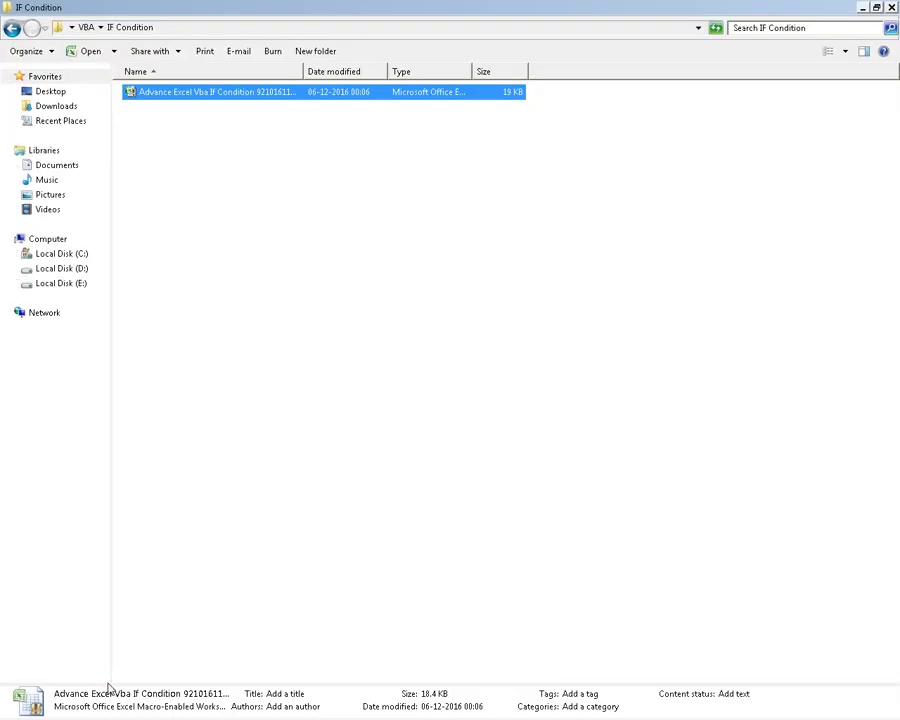
pyautogui.click(55, 106)
pyautogui.click(262, 128)
pyautogui.write('em')
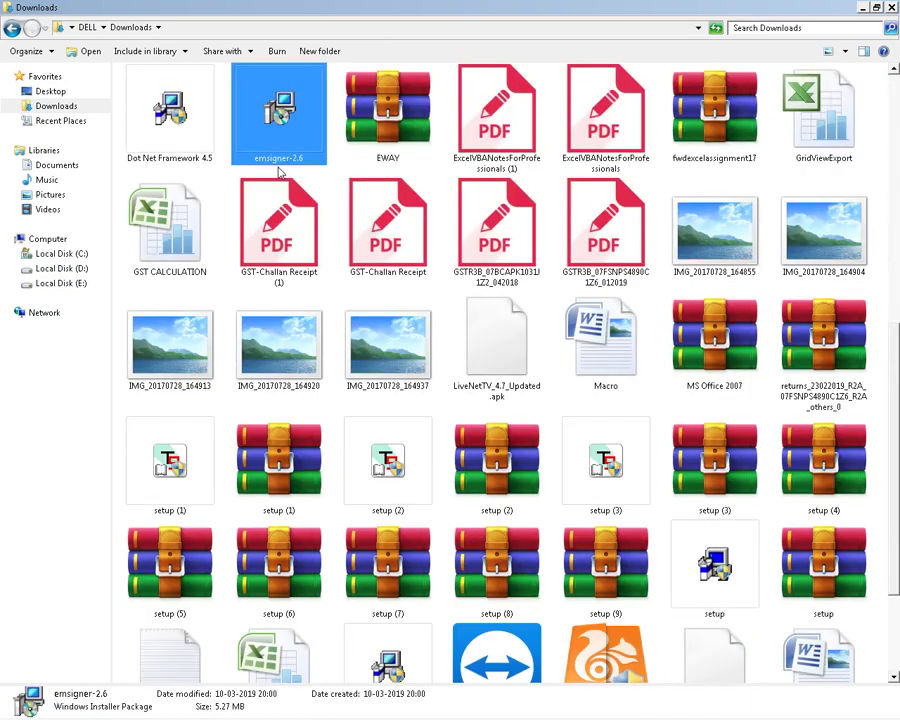
pyautogui.press('Right')
pyautogui.press('Right')
pyautogui.rightClick(476, 103)
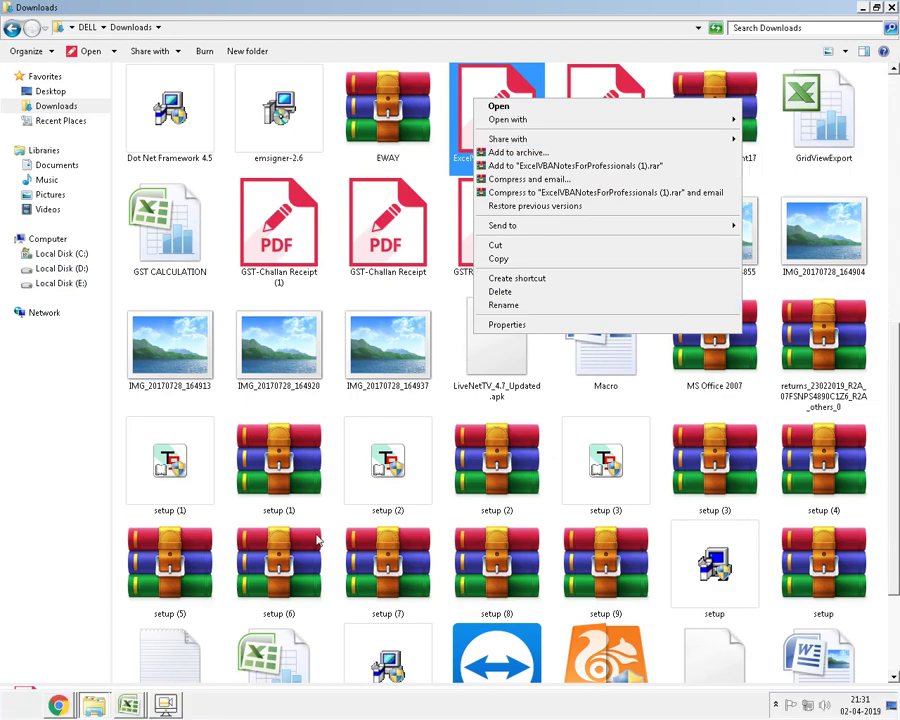
pyautogui.moveTo(508, 119)
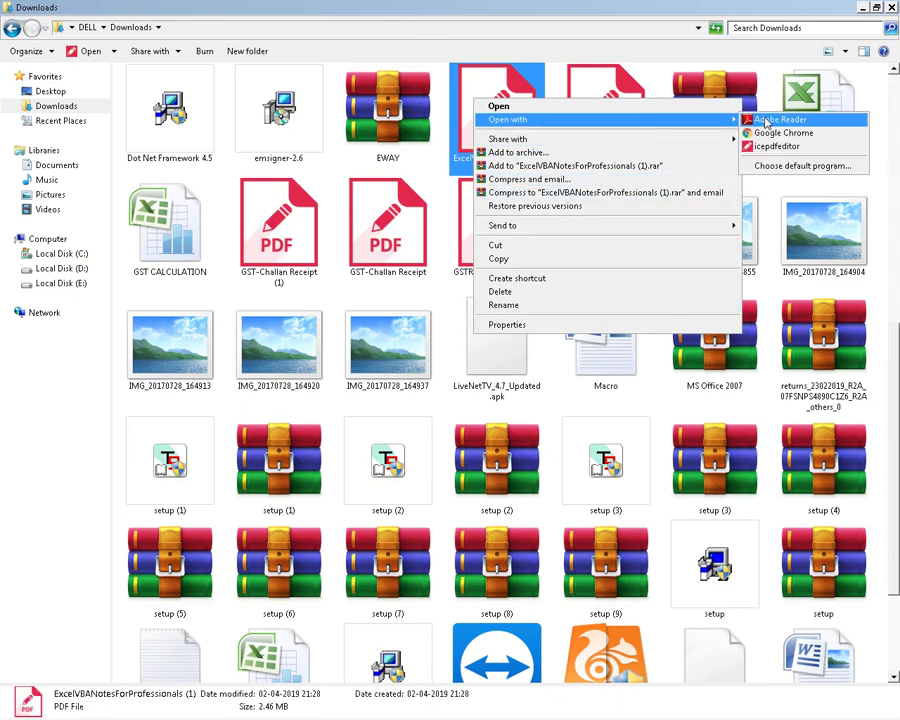
pyautogui.click(767, 121)
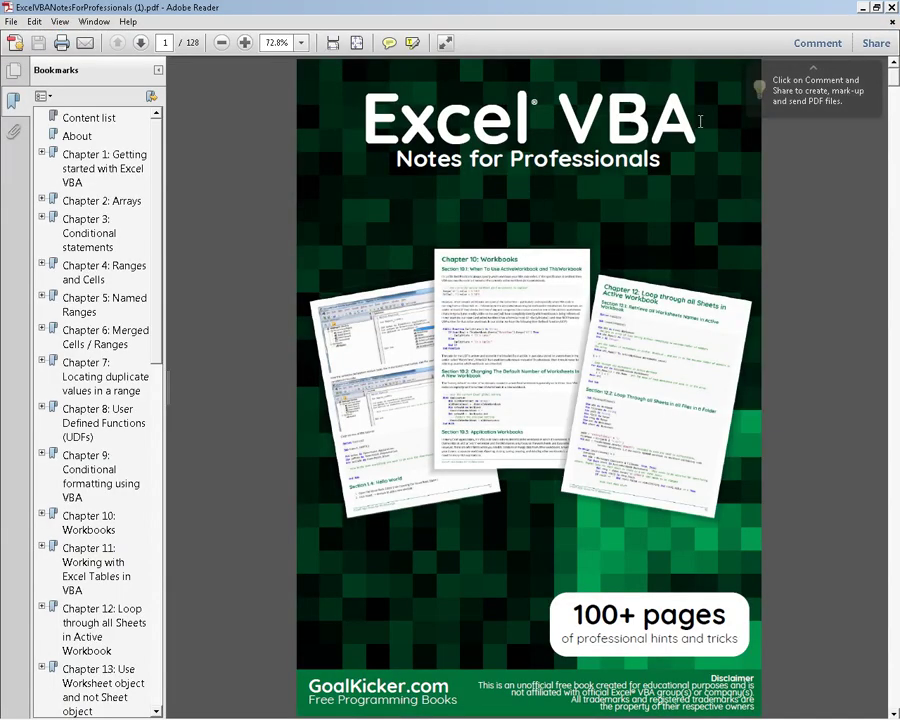
# Step: Jump to the Chapter 3: Conditional statements bookmark, page 23
pyautogui.scroll(-1, 240, 215)
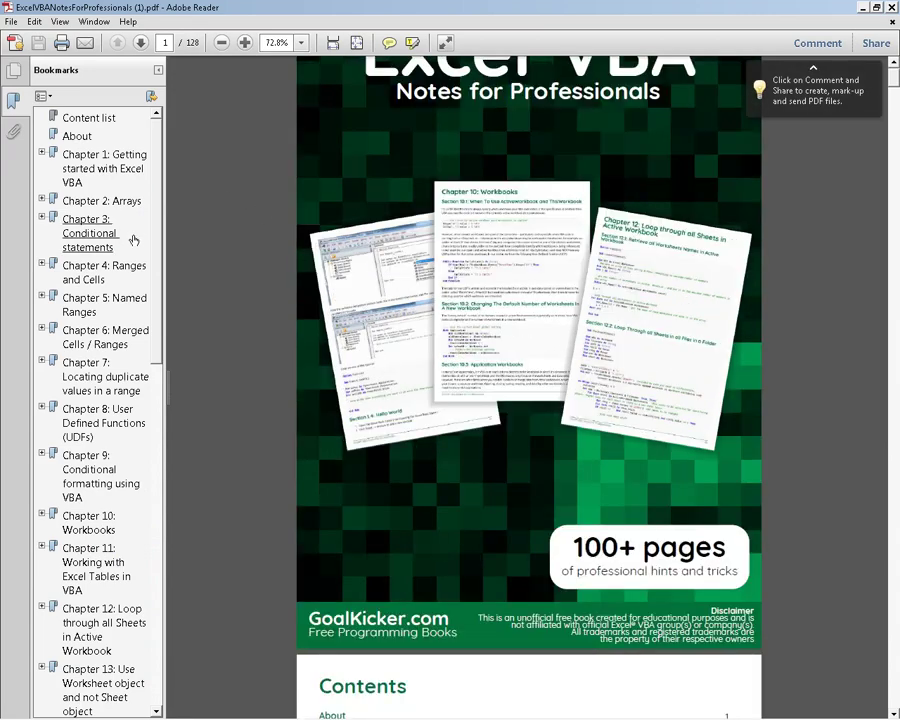
pyautogui.click(92, 232)
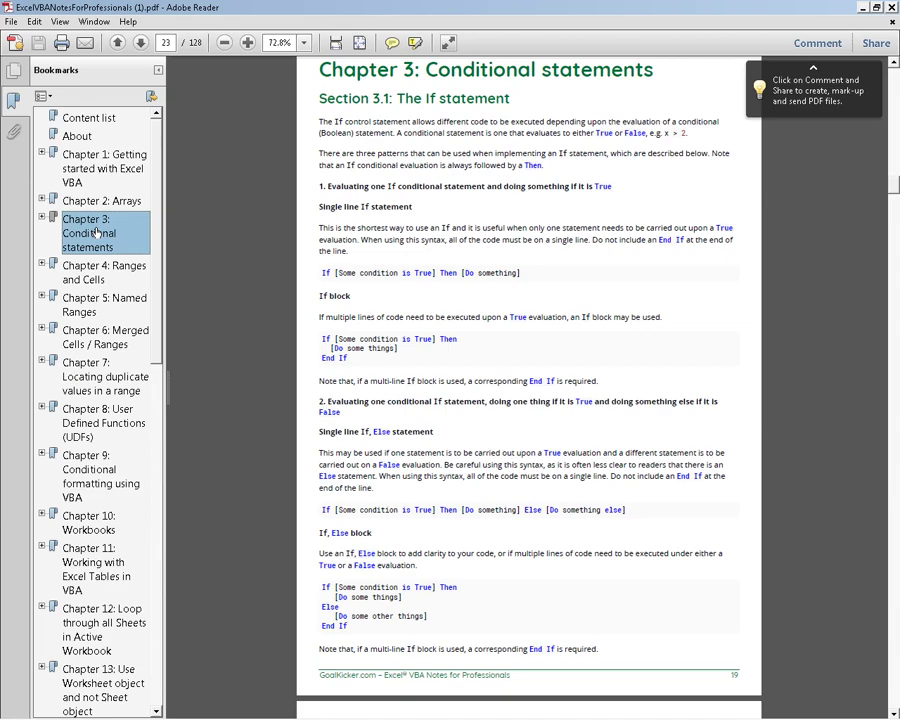
# Step: Close Adobe Reader, return to Excel with B2 selected, and dismiss the crash report
pyautogui.hotkey('alt', 'F4')
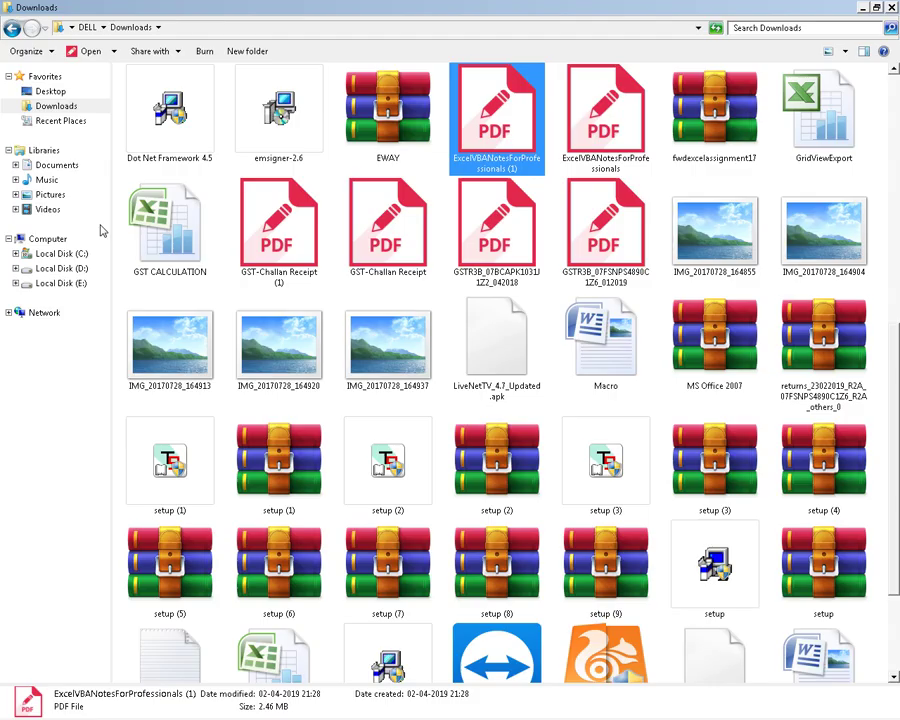
pyautogui.hotkey('alt', 'Tab')
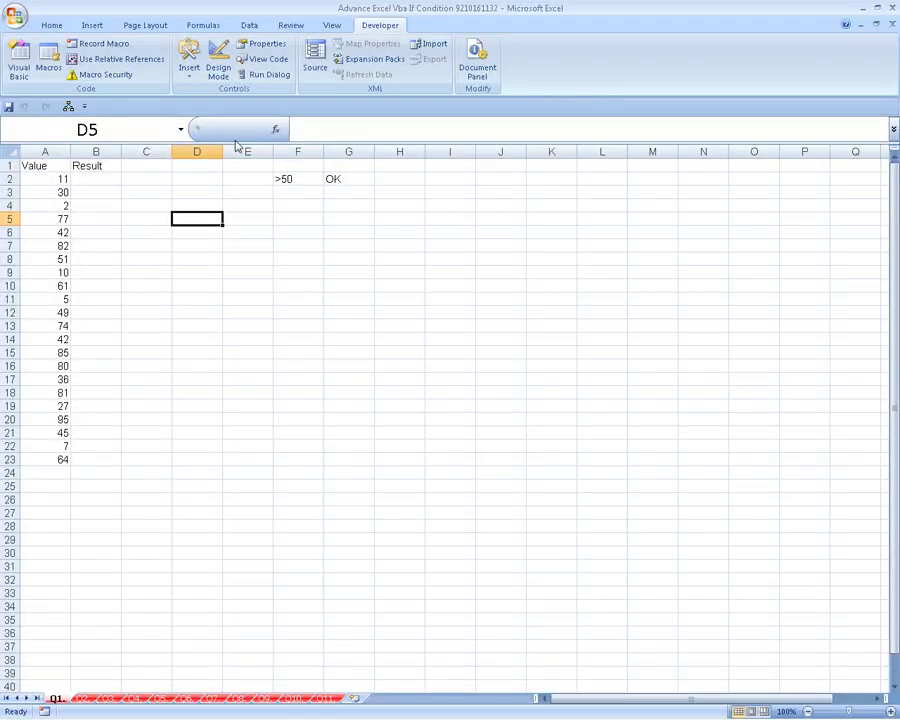
pyautogui.press('Up')
pyautogui.press('Up')
pyautogui.press('Left')
pyautogui.press('Left')
pyautogui.press('Up')
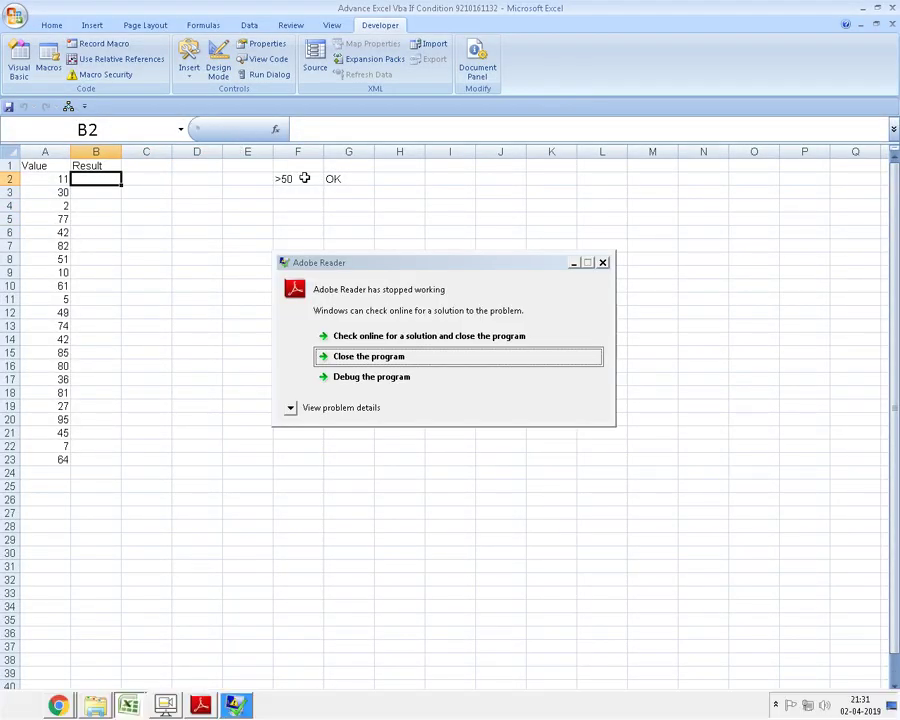
pyautogui.click(372, 356)
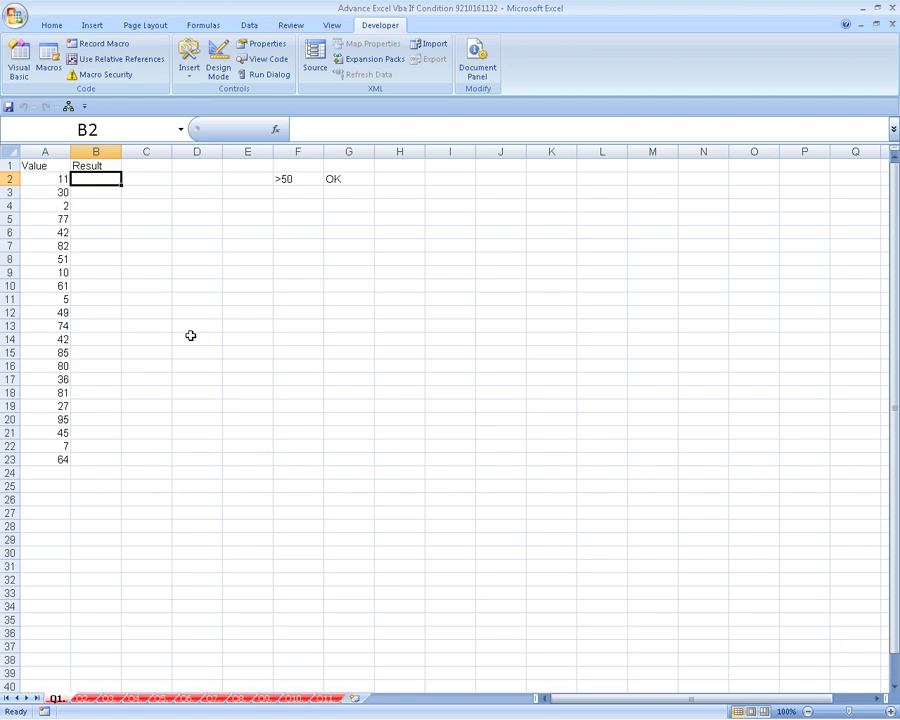
# Step: Enter =IF(A2>50,"OK") in cell B2
pyautogui.write('=if')
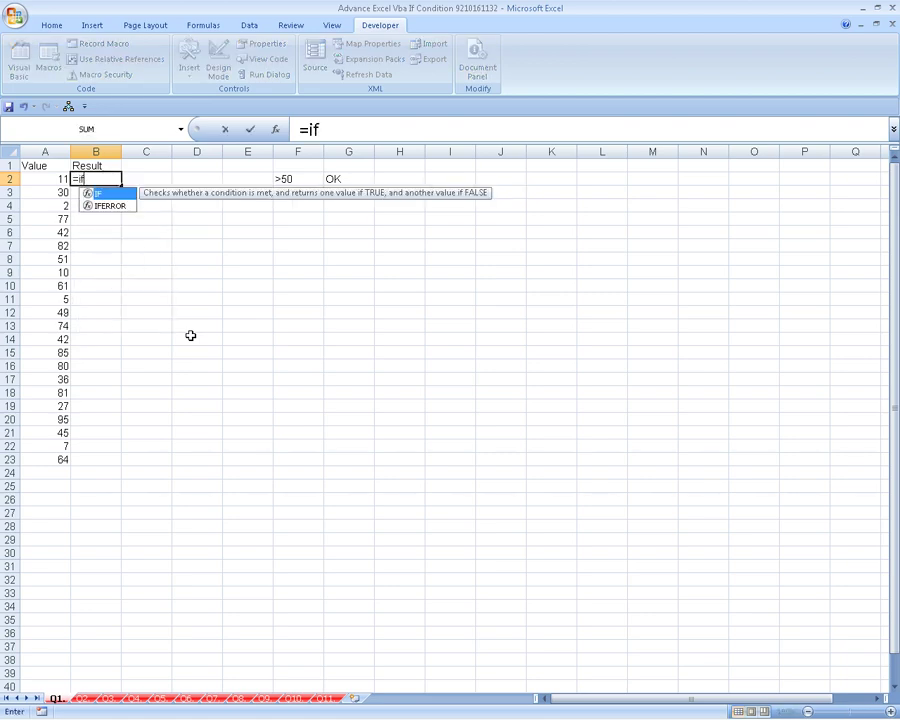
pyautogui.press('Tab')
pyautogui.press('Left')
pyautogui.write('>50')
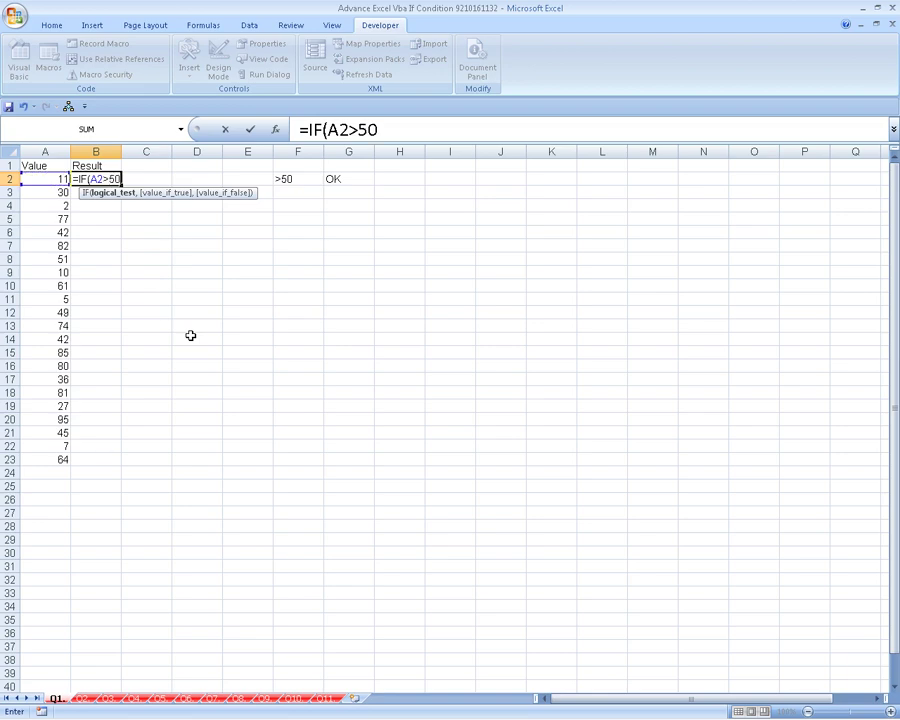
pyautogui.write(',"p')
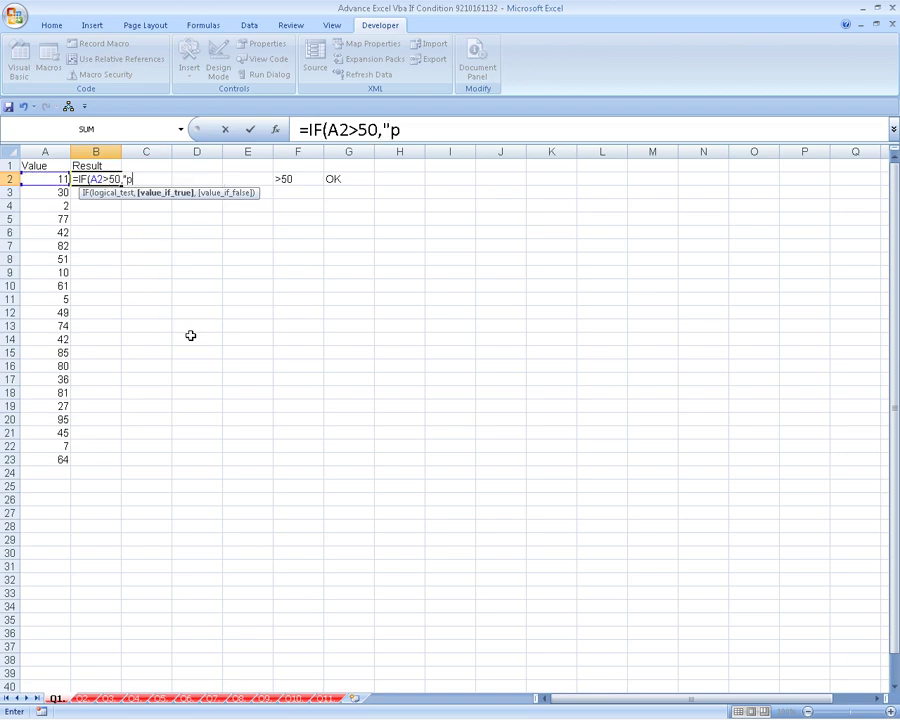
pyautogui.press('BackSpace')
pyautogui.write('Pass')
pyautogui.write('","')
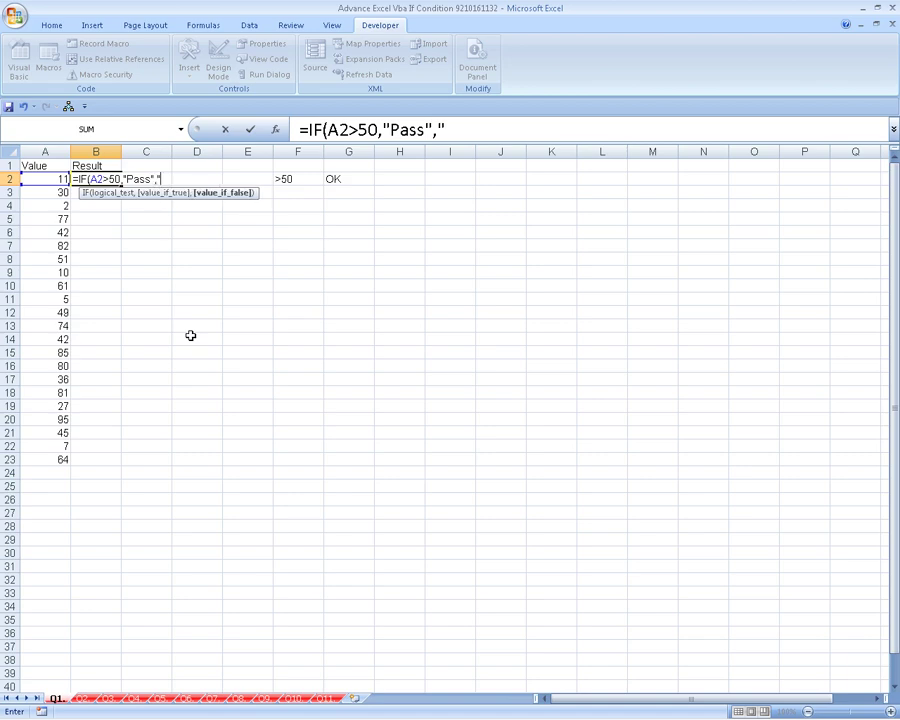
pyautogui.press('BackSpace')
pyautogui.press('BackSpace')
pyautogui.press('BackSpace')
pyautogui.press('BackSpace')
pyautogui.press('BackSpace')
pyautogui.press('BackSpace')
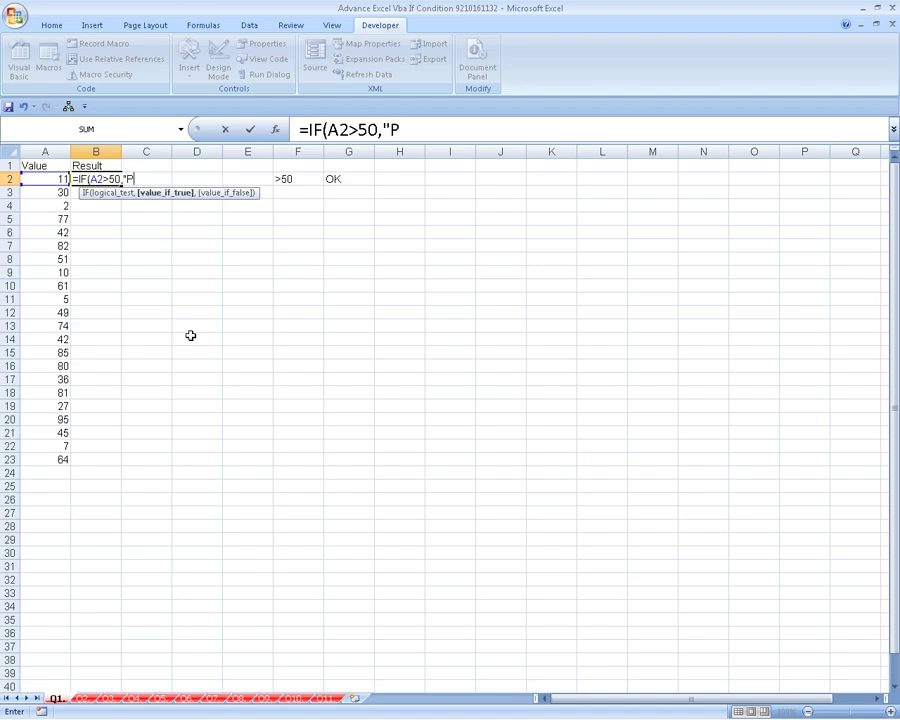
pyautogui.press('BackSpace')
pyautogui.write('O')
pyautogui.write('K')
pyautogui.press('Return')
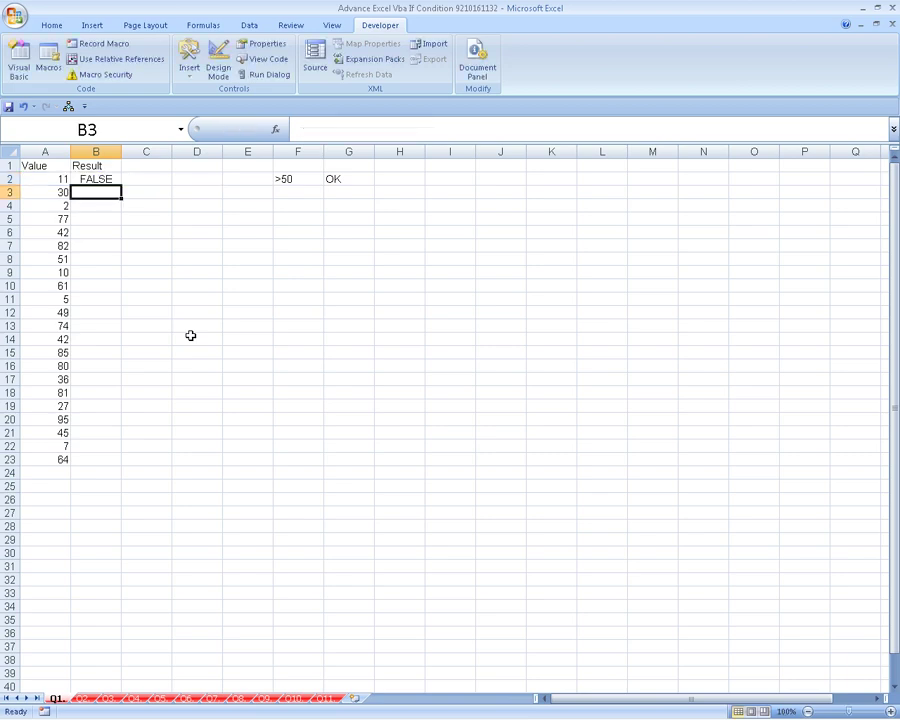
# Step: Fill the IF formula down from B2 through B23
pyautogui.press('Left')
pyautogui.press('Down')
pyautogui.hotkey('ctrl', 'Down')
pyautogui.press('Right')
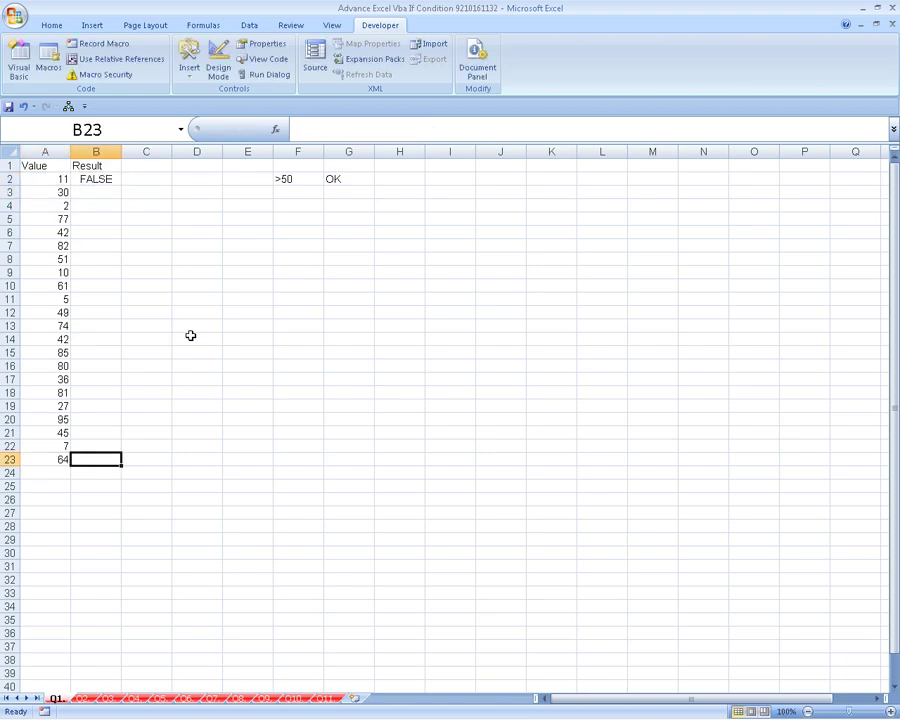
pyautogui.hotkey('ctrl', 'shift', 'Up')
pyautogui.hotkey('ctrl', 'd')
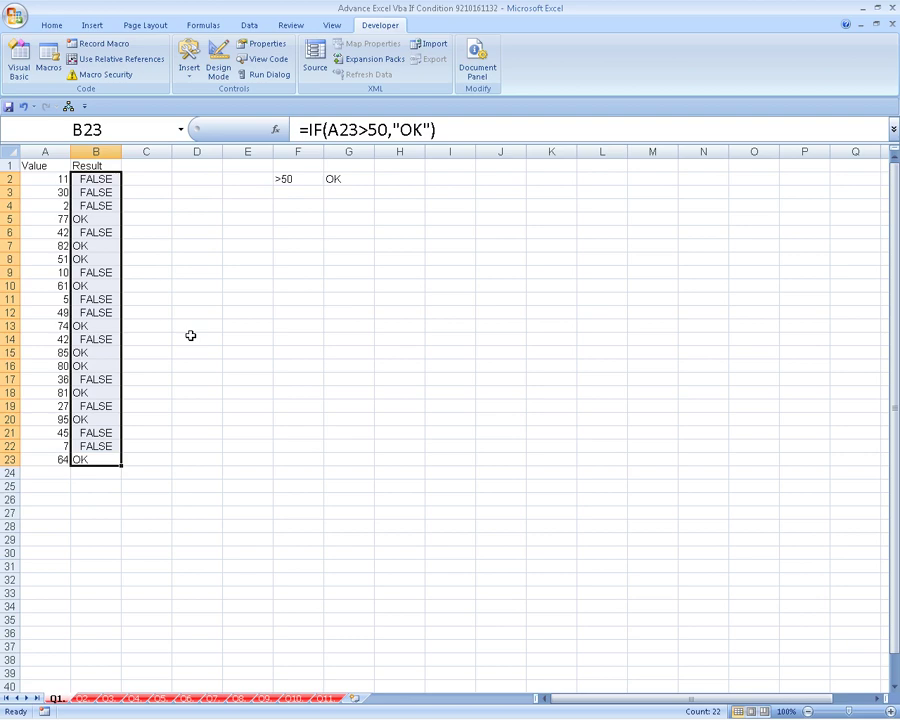
# Step: Review the results, then clear B3:B23, leaving the formula only in B2
pyautogui.press('Up')
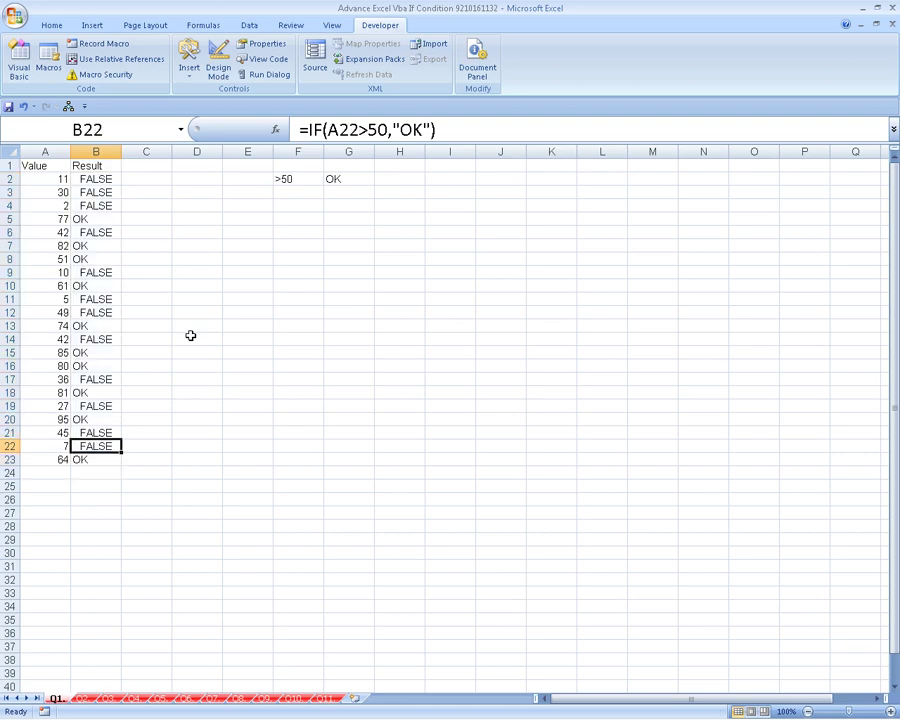
pyautogui.press('Down')
pyautogui.hotkey('ctrl', 'Up')
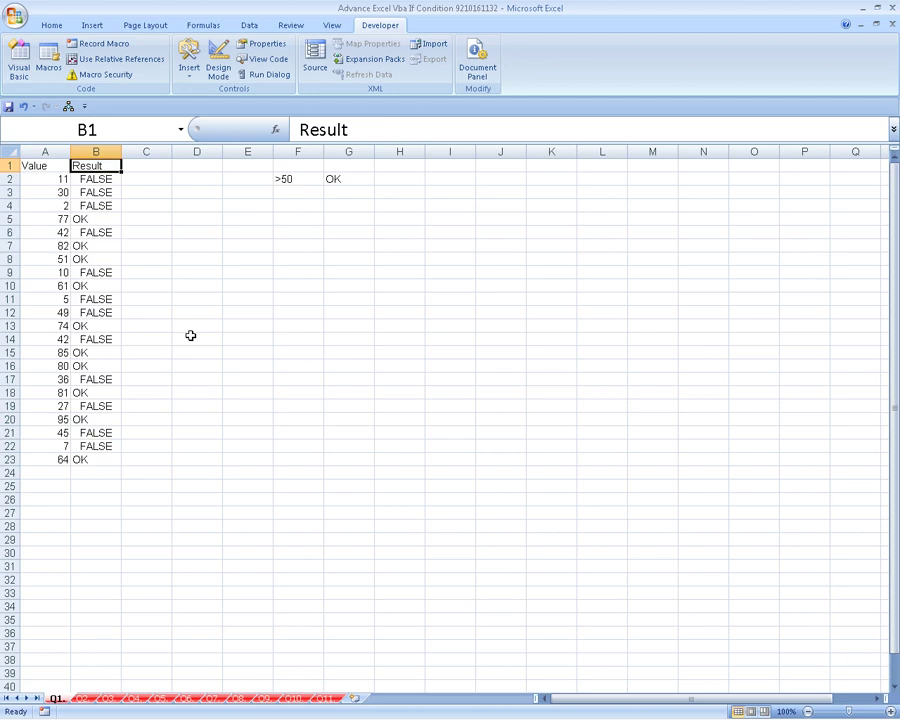
pyautogui.doubleClick(95, 178)
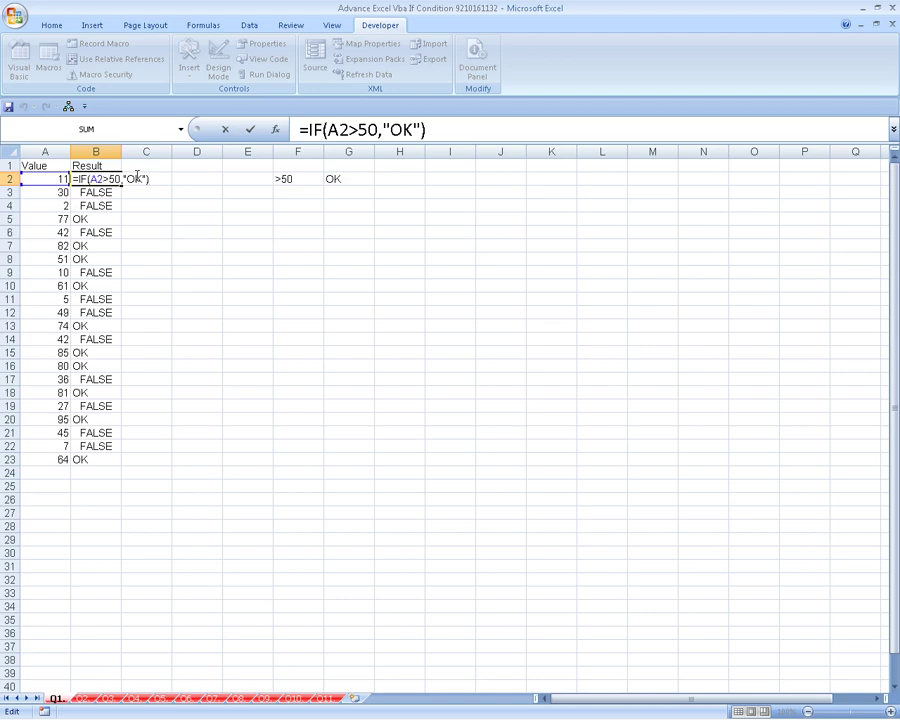
pyautogui.press('Escape')
pyautogui.press('Down')
pyautogui.hotkey('ctrl', 'shift', 'Down')
pyautogui.press('Delete')
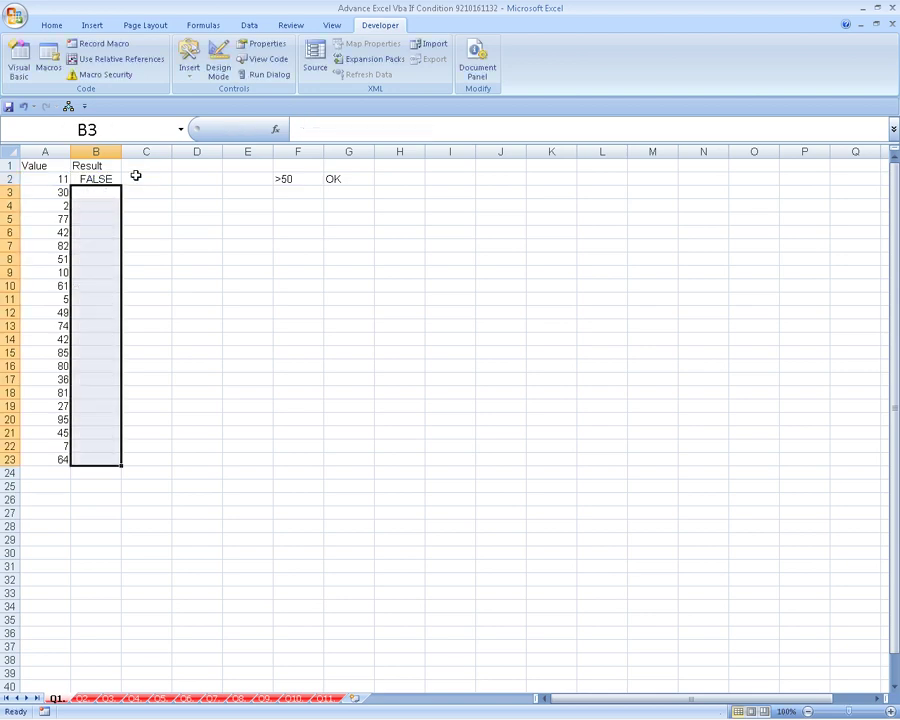
pyautogui.press('Down')
pyautogui.press('Up')
pyautogui.press('Up')
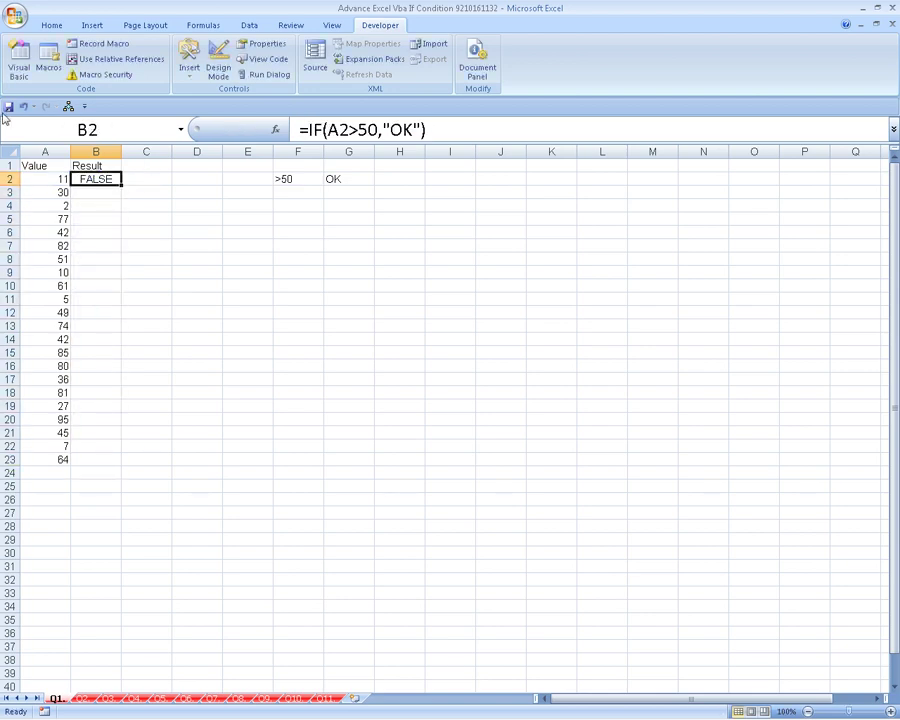
# Step: Open the Visual Basic Editor and start a Sub IF_CONDITION macro
pyautogui.click(18, 60)
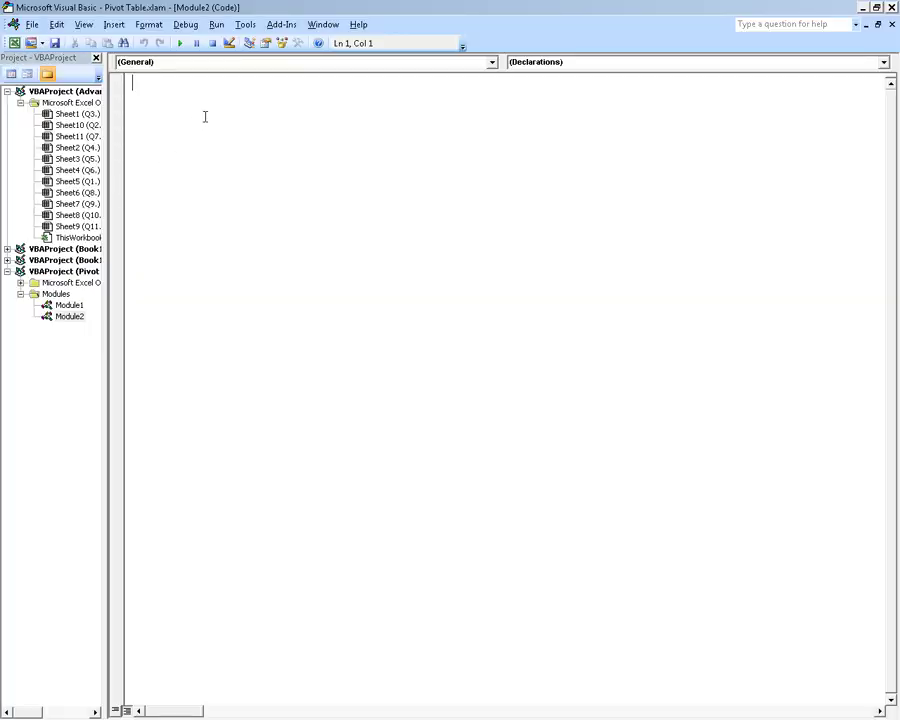
pyautogui.write('SUB ')
pyautogui.write('IF')
pyautogui.write('_CONDITION')
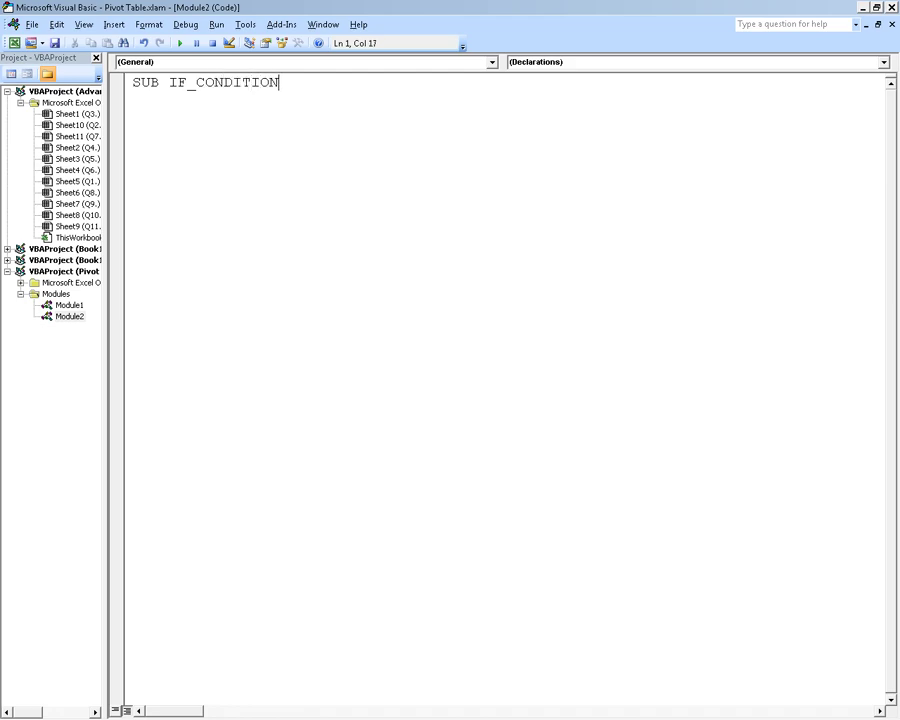
pyautogui.press('Return')
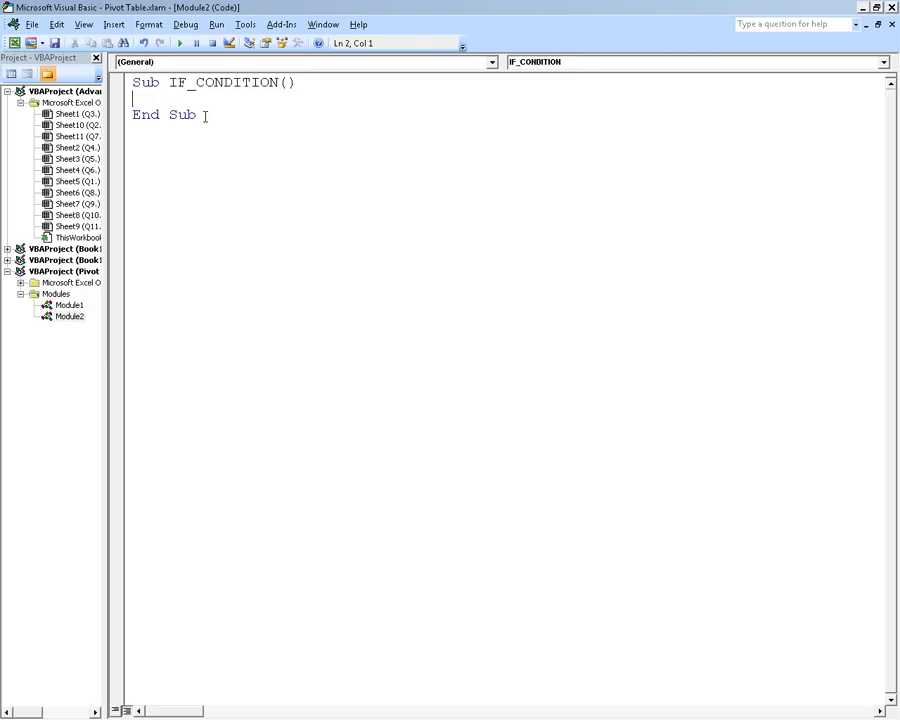
# Step: Add the line Range("a2").Formula = and switch back to Excel
pyautogui.write('RANGE')
pyautogui.write('("a')
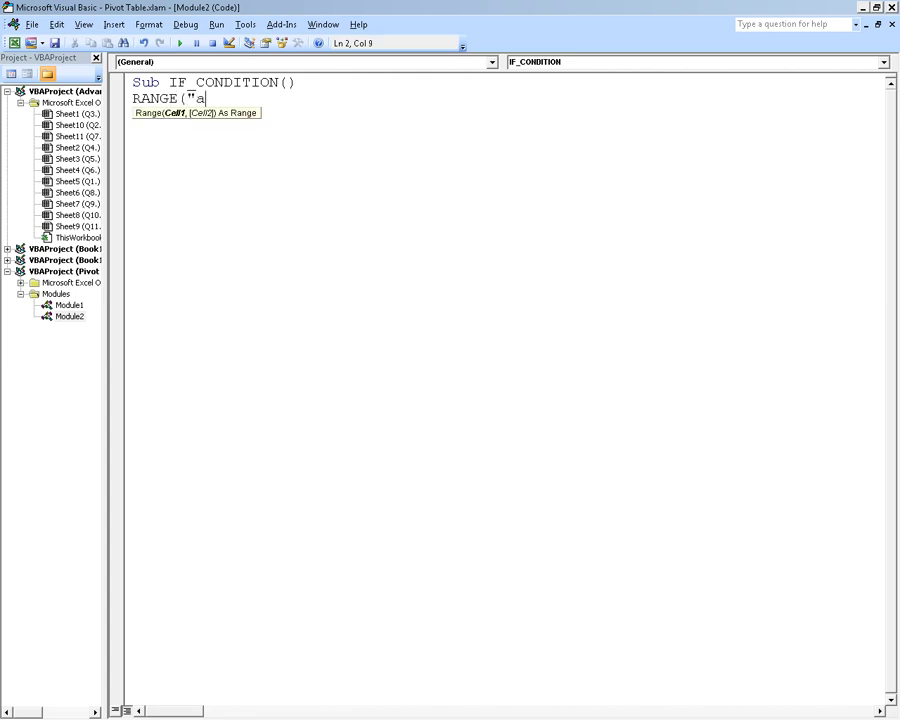
pyautogui.write('2").')
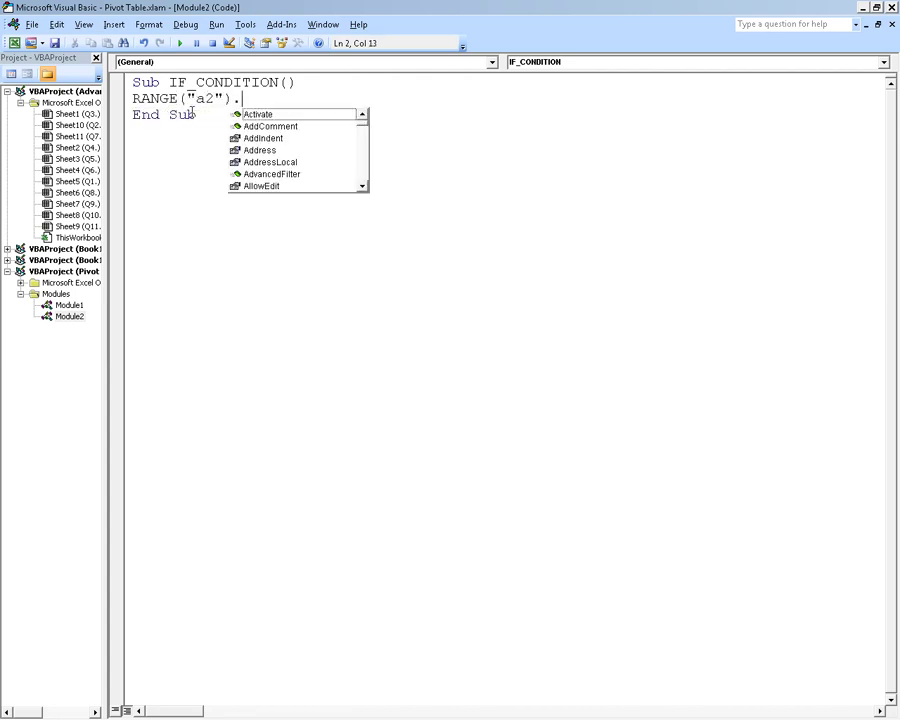
pyautogui.write('VALU')
pyautogui.press('Tab')
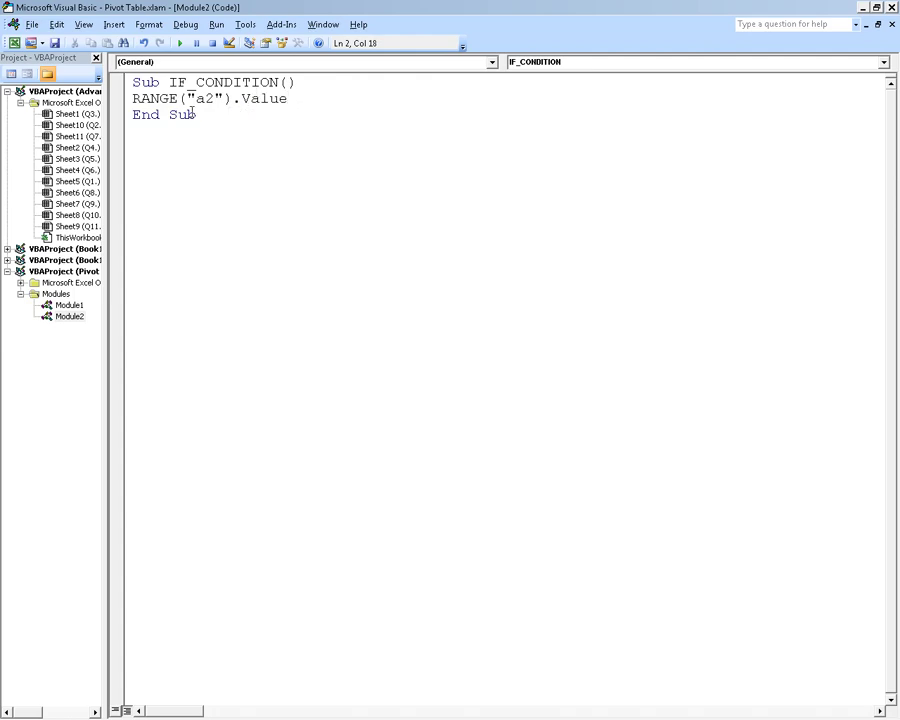
pyautogui.write('.')
pyautogui.press('BackSpace')
pyautogui.press('BackSpace')
pyautogui.press('BackSpace')
pyautogui.press('BackSpace')
pyautogui.press('BackSpace')
pyautogui.press('BackSpace')
pyautogui.press('BackSpace')
pyautogui.write('.F')
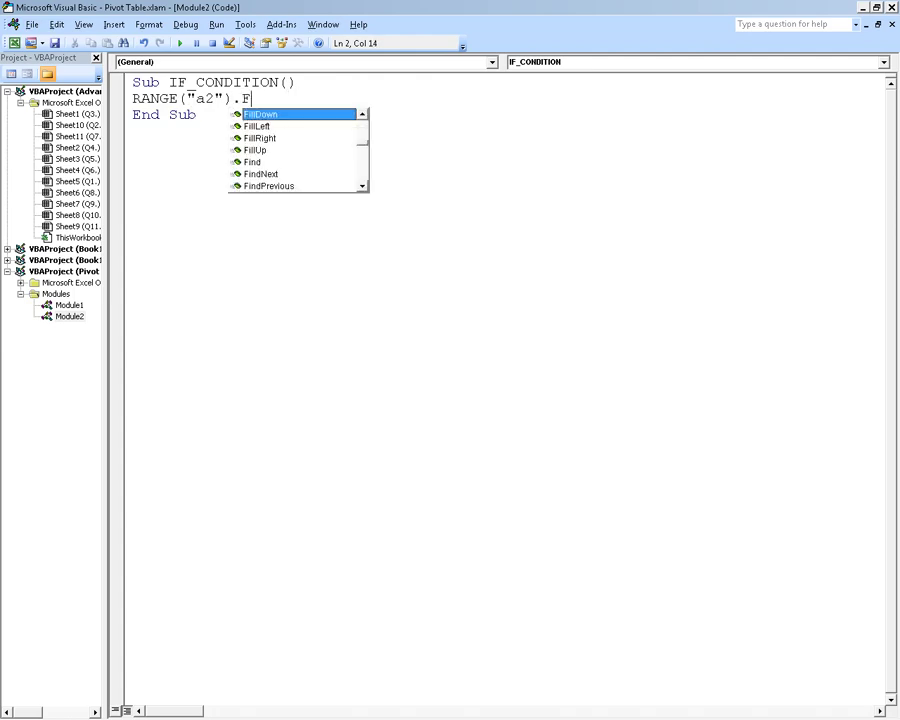
pyautogui.write('OR')
pyautogui.press('Down')
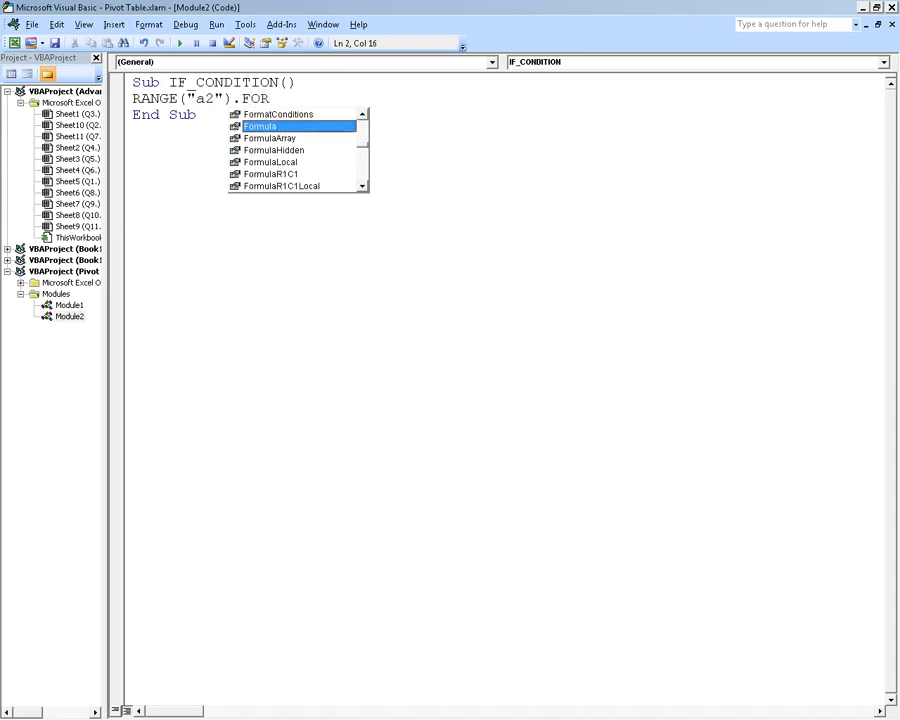
pyautogui.press('Tab')
pyautogui.write('=')
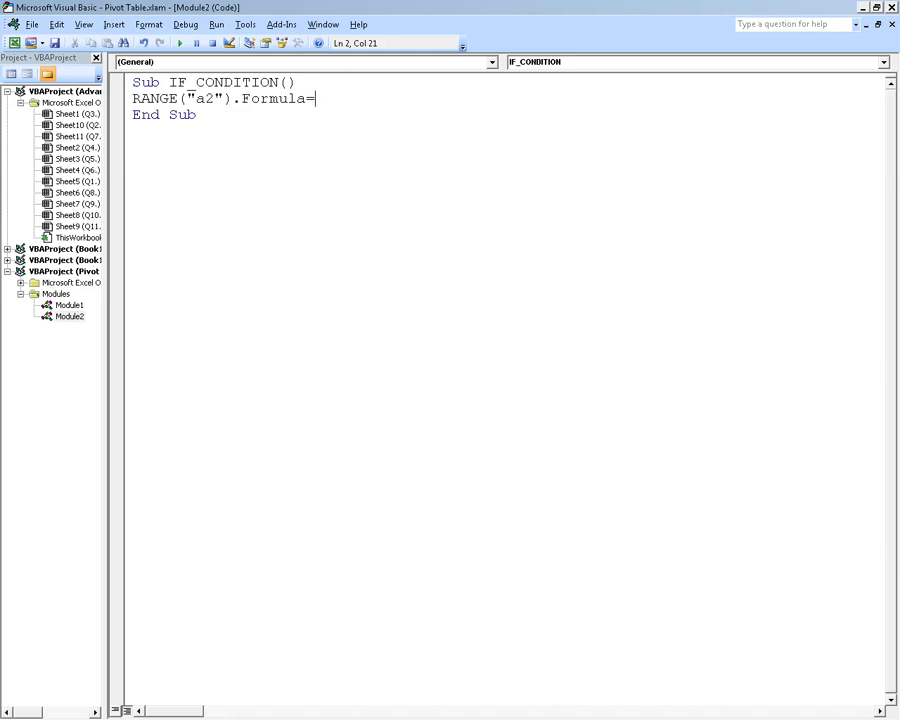
pyautogui.hotkey('alt', 'Tab')
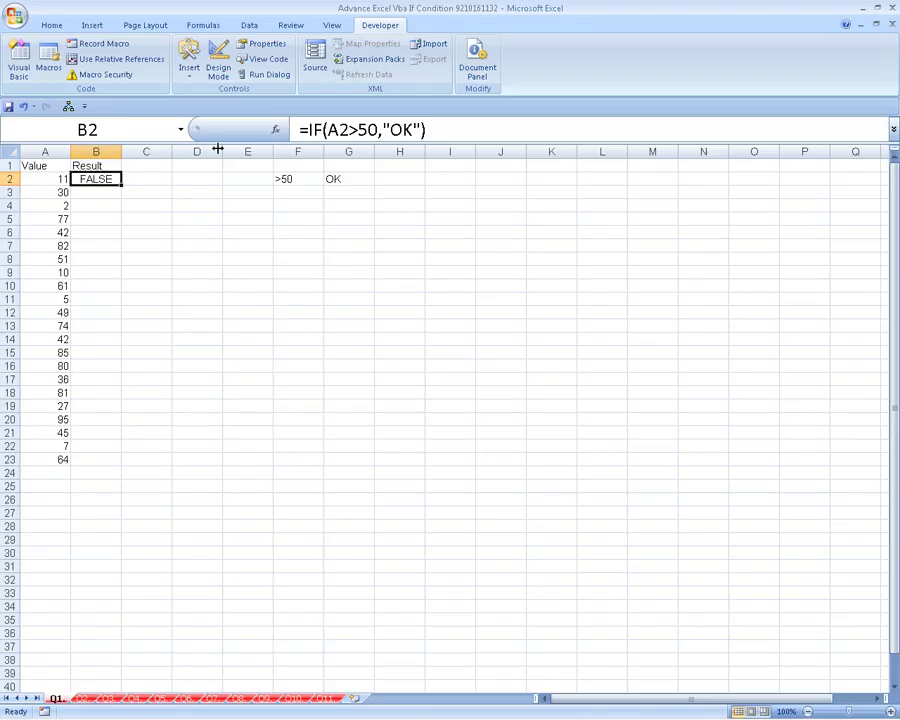
# Step: Copy B2's IF formula and paste it after Formula= in the macro
pyautogui.moveTo(302, 129); pyautogui.dragTo(433, 122)
pyautogui.hotkey('ctrl', 'c')
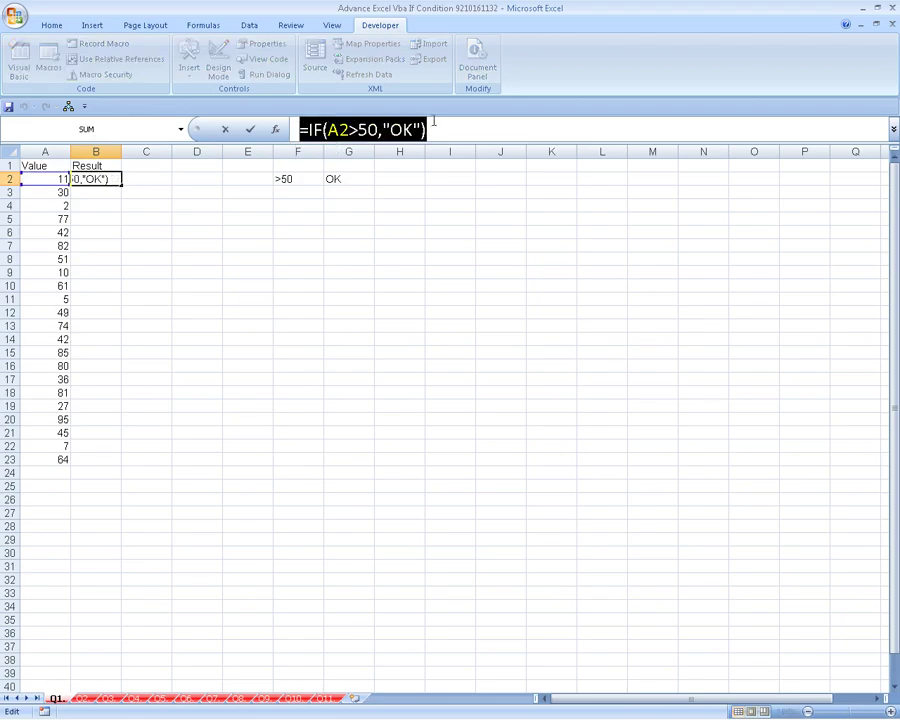
pyautogui.hotkey('alt', 'Tab')
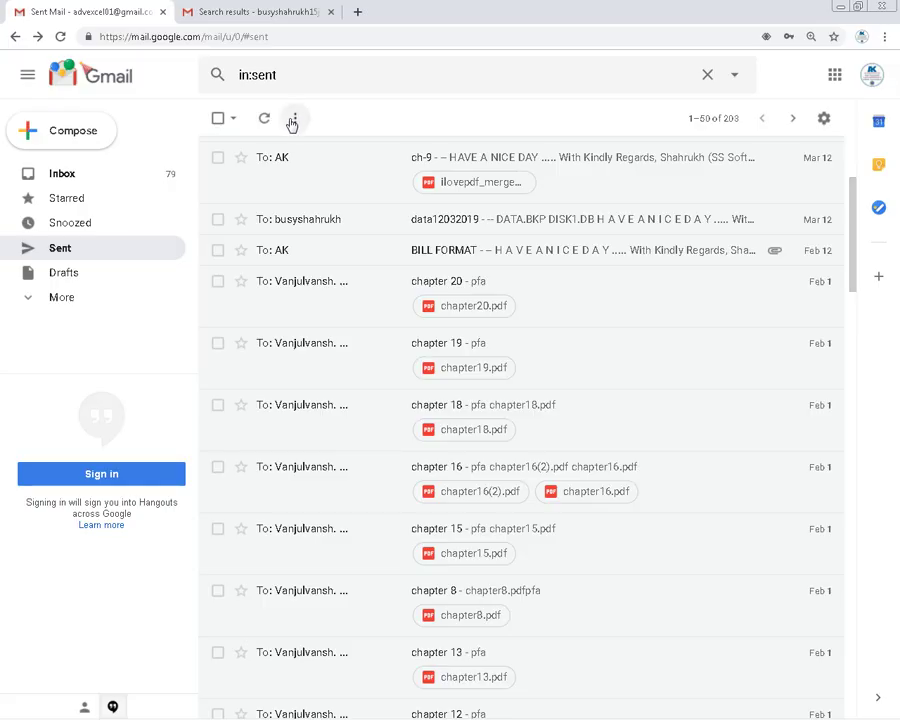
pyautogui.hotkey('alt', 'Tab')
pyautogui.press('Escape')
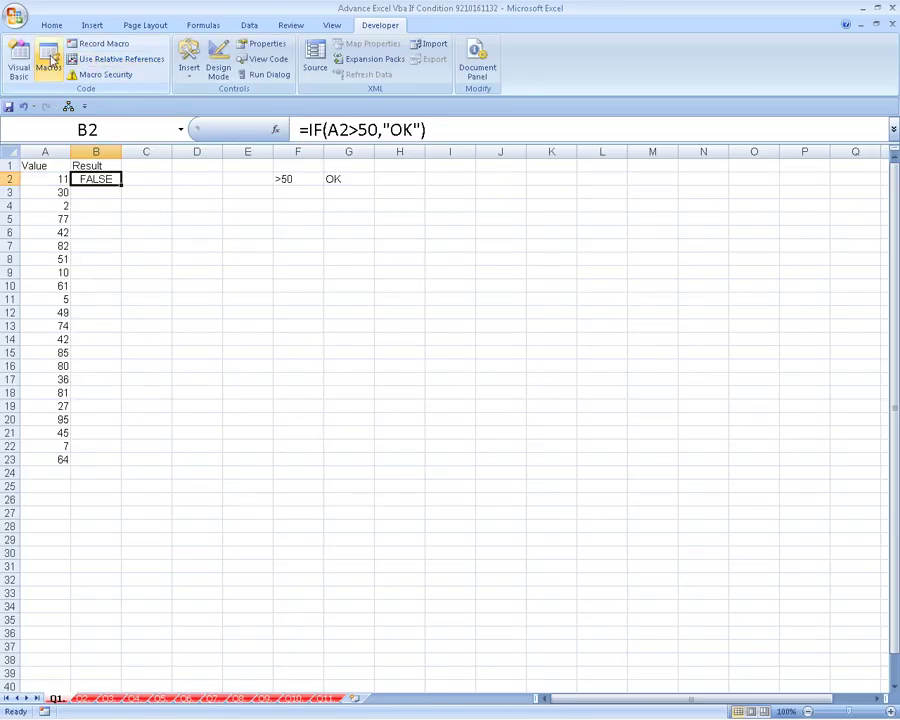
pyautogui.click(20, 64)
pyautogui.hotkey('ctrl', 'v')
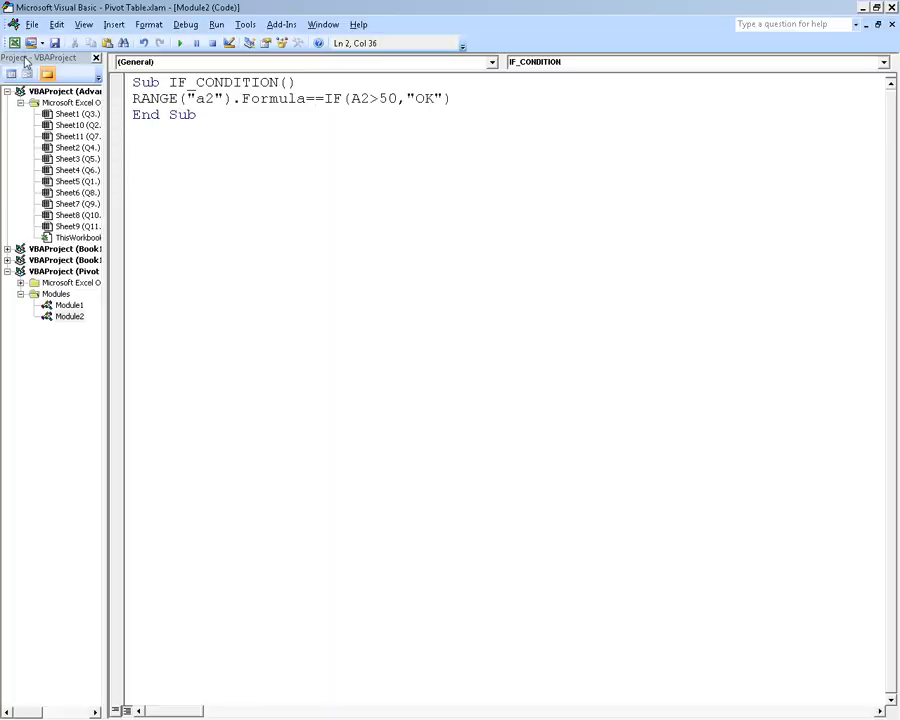
pyautogui.press('Return')
pyautogui.press('Return')
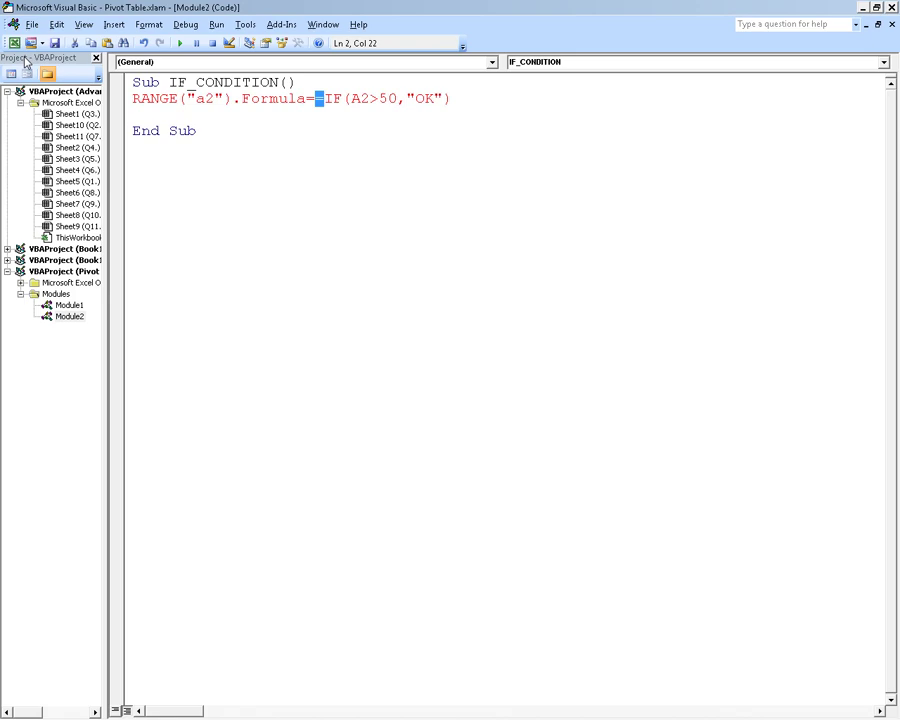
# Step: Wrap the pasted formula in quotes and double the quotes around OK
pyautogui.press('Left')
pyautogui.write('"=')
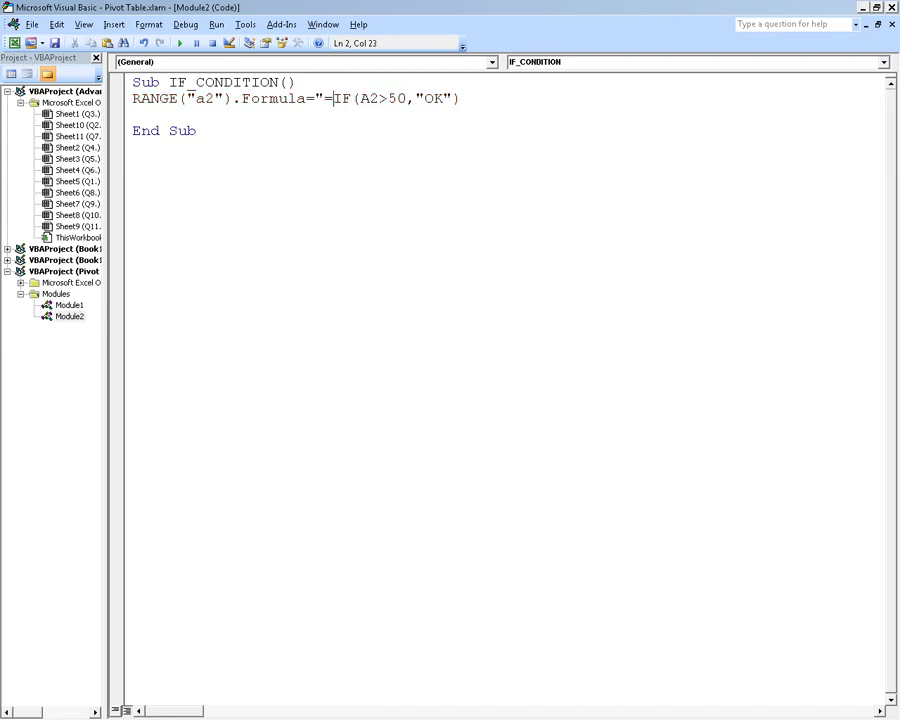
pyautogui.press('Right')
pyautogui.press('Right')
pyautogui.press('Right')
pyautogui.press('Right')
pyautogui.press('Right')
pyautogui.press('Right')
pyautogui.write('"')
pyautogui.press('Return')
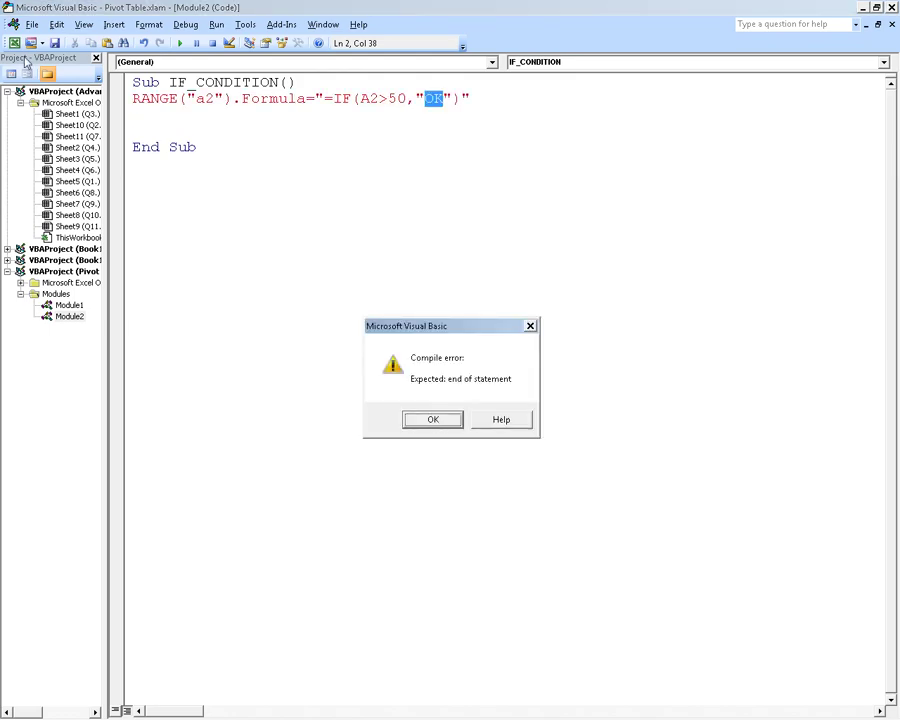
pyautogui.press('Return')
pyautogui.press('Left')
pyautogui.press('Left')
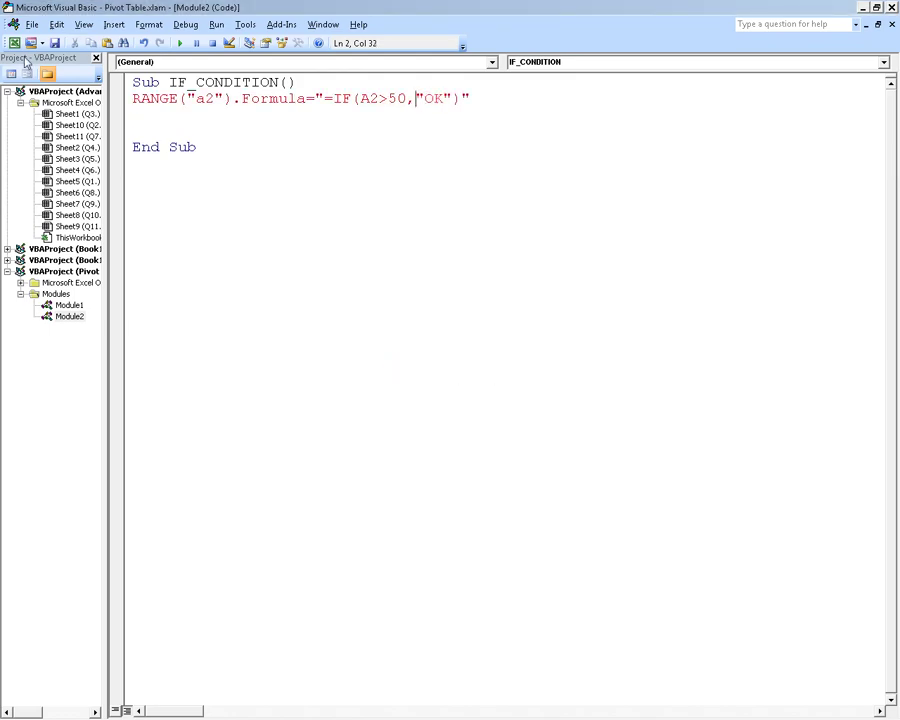
pyautogui.write('"')
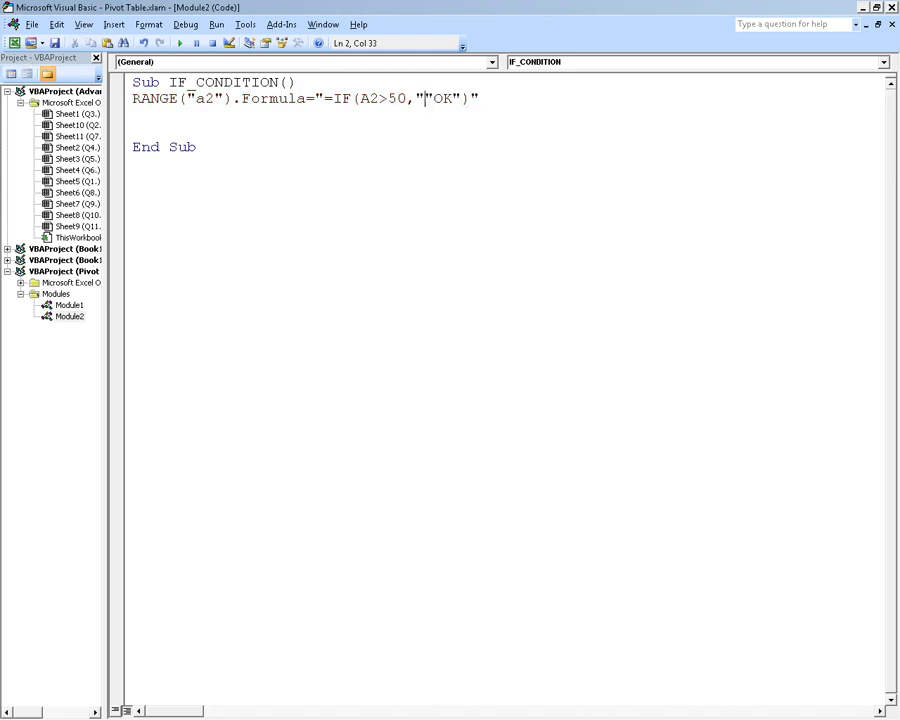
pyautogui.press('Right')
pyautogui.press('Right')
pyautogui.press('Right')
pyautogui.press('Right')
pyautogui.write('"')
pyautogui.press('Down')
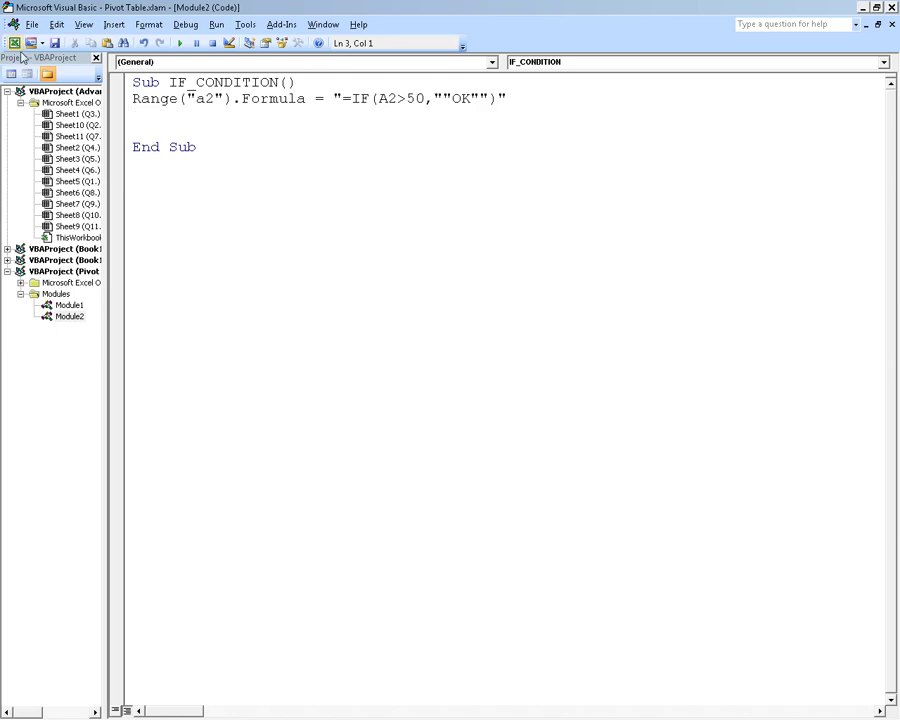
# Step: Change the Range target from "a2" to "b2"
pyautogui.click(205, 98)
pyautogui.write('b')
pyautogui.press('BackSpace')
pyautogui.press('BackSpace')
pyautogui.write('b')
# Step: Make the IF test Range(A2).value>50 and select the statement line
pyautogui.click(377, 99)
pyautogui.write('A')
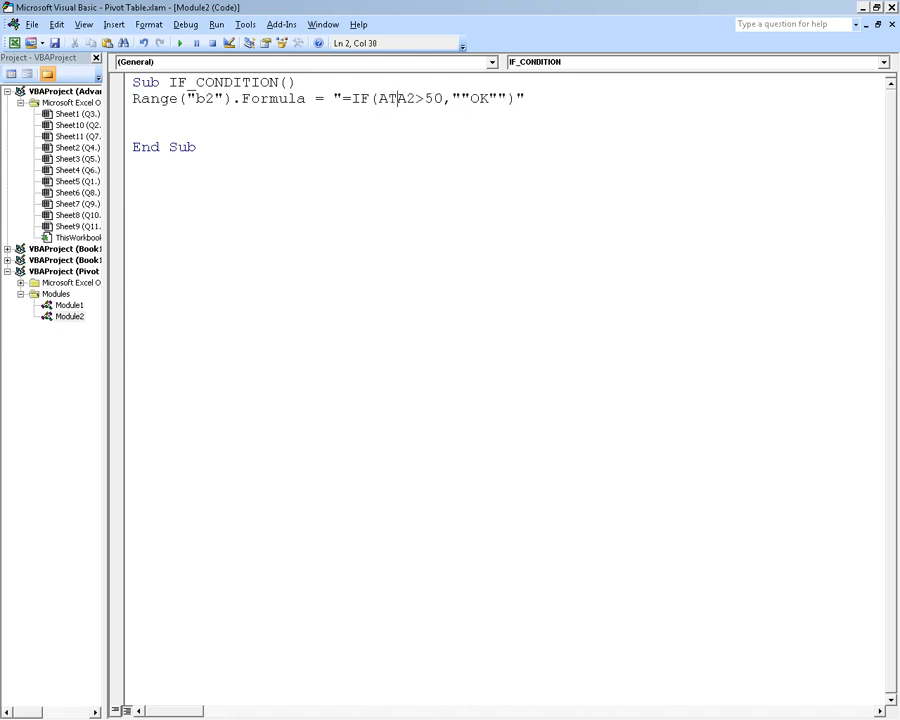
pyautogui.press('BackSpace')
pyautogui.write('T')
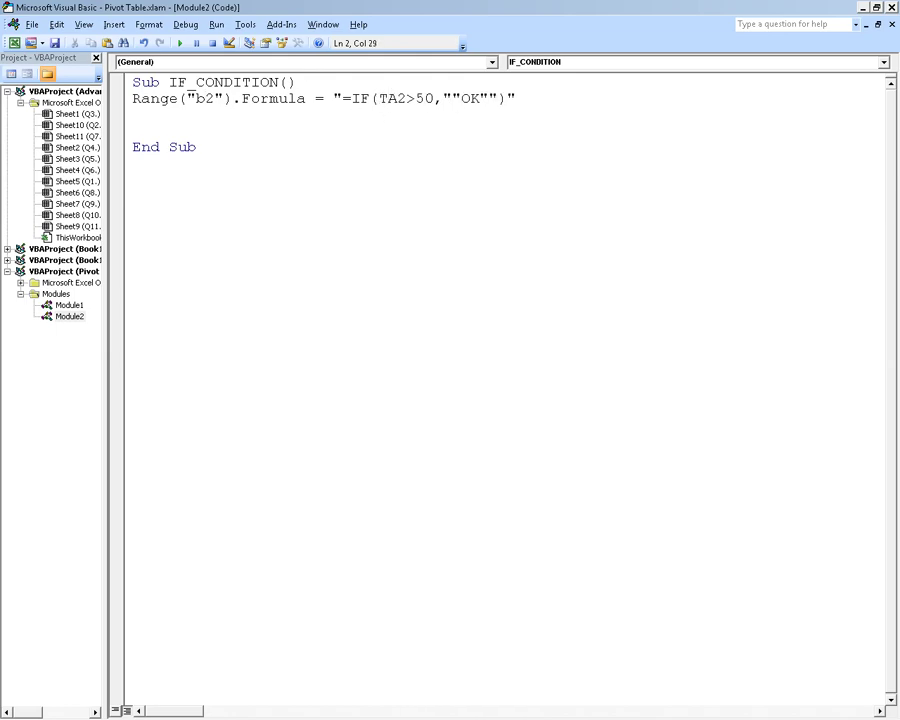
pyautogui.press('BackSpace')
pyautogui.write('Rang')
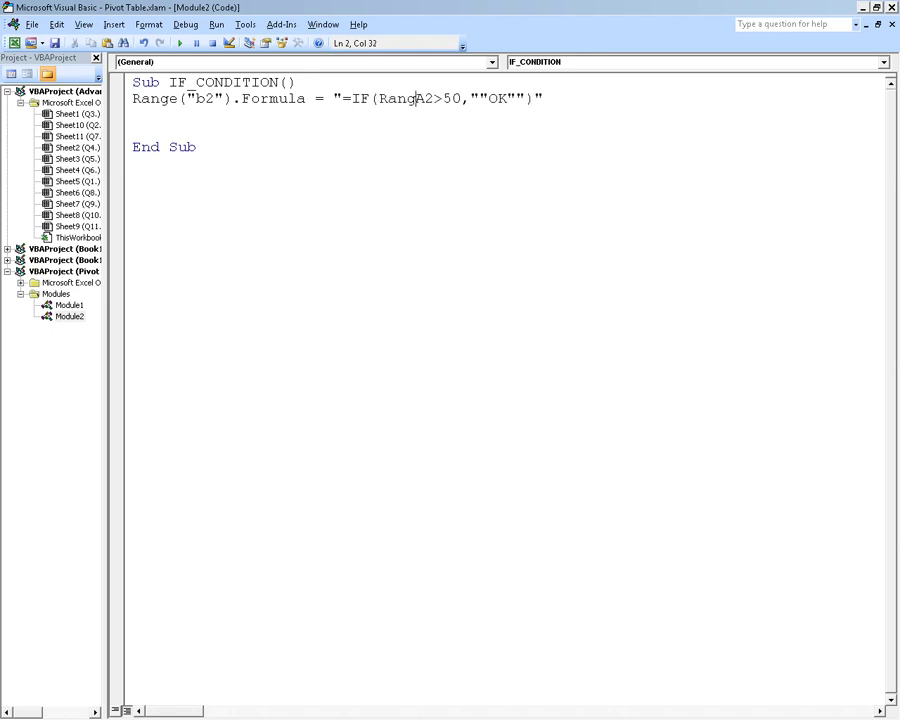
pyautogui.write('e(')
pyautogui.press('Right')
pyautogui.press('Right')
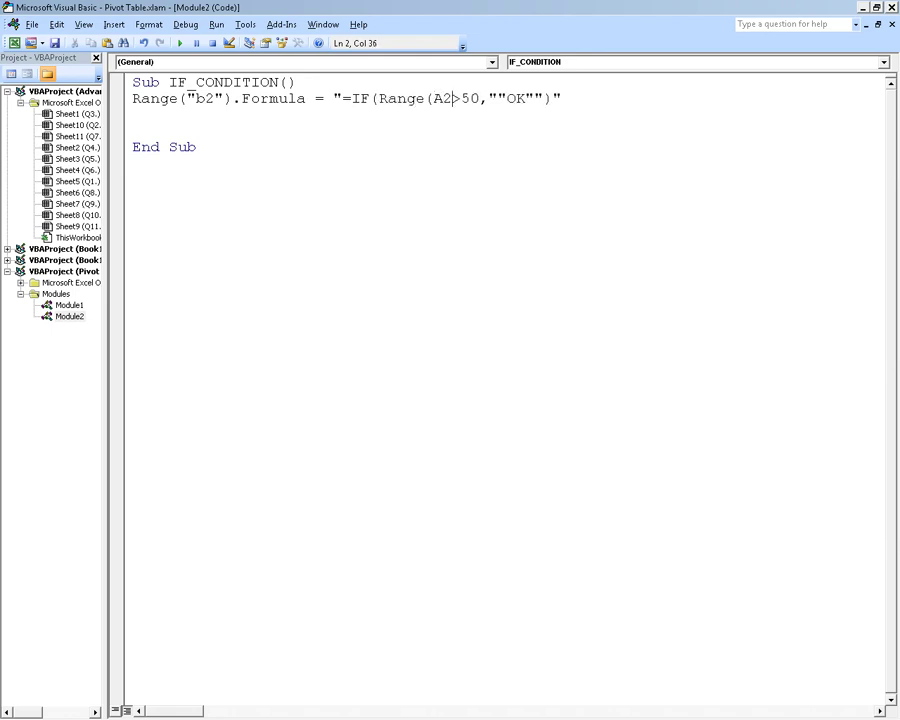
pyautogui.write(').value')
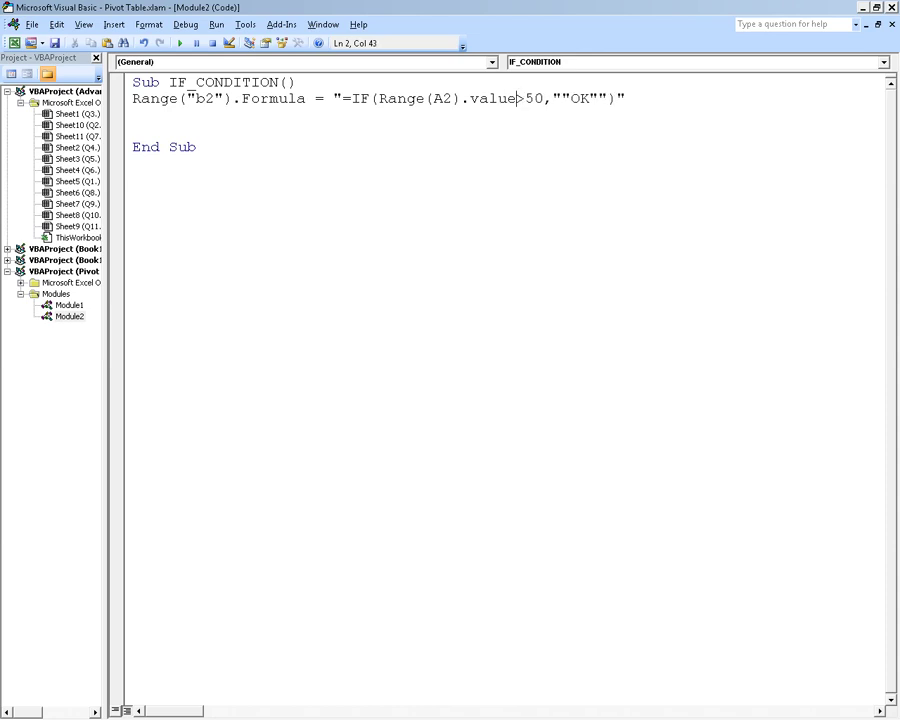
pyautogui.press('Down')
pyautogui.click(646, 97)
pyautogui.click(128, 112)
pyautogui.click(117, 100)
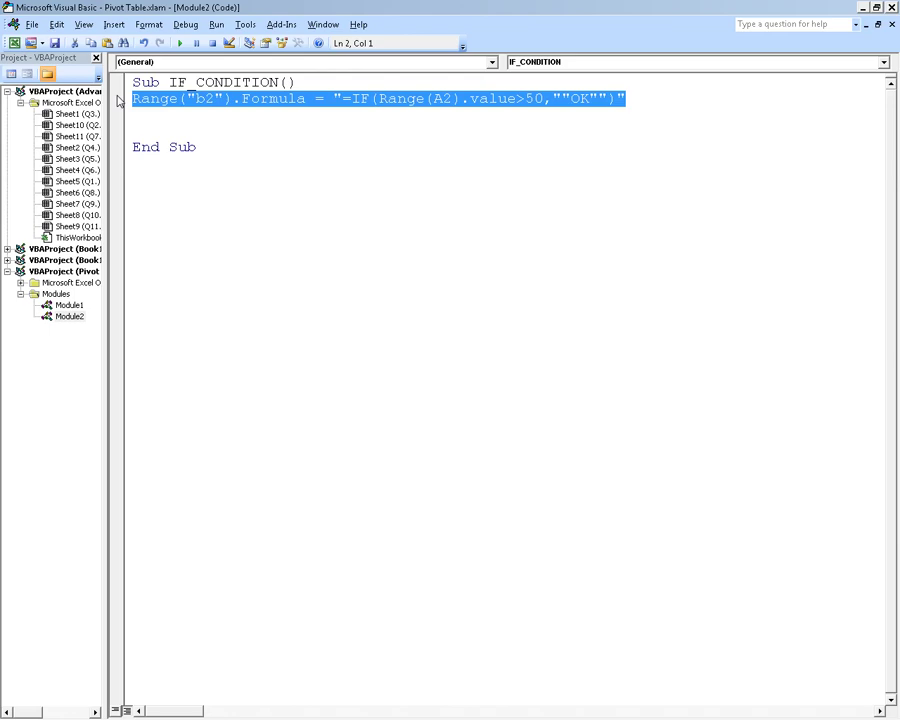
# Step: Comment out the old statement and write a new Range("b2").Formula line below it
pyautogui.click(131, 100)
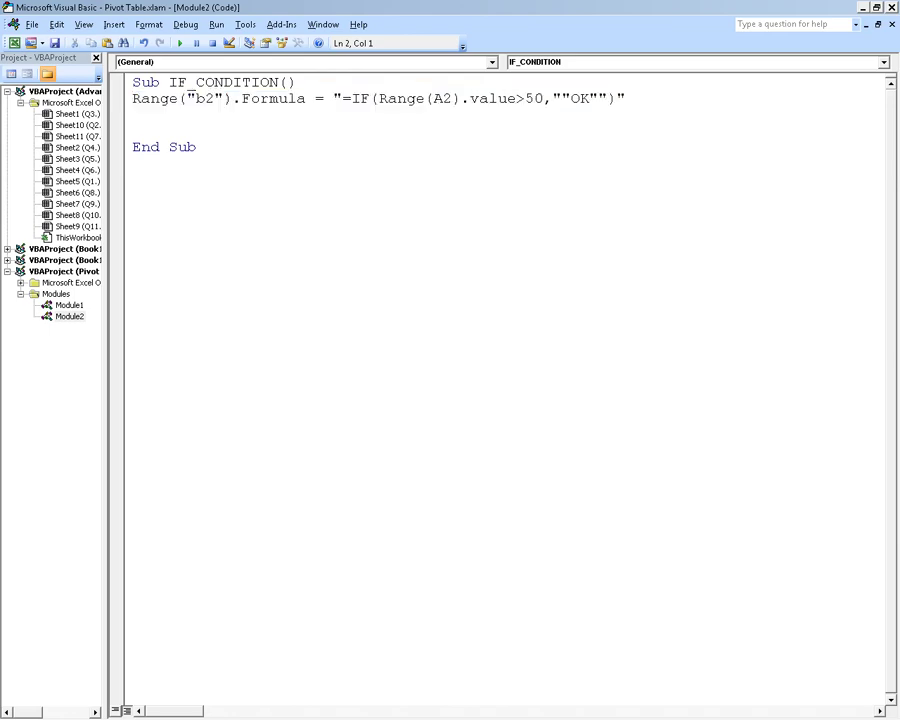
pyautogui.write("'")
pyautogui.click(133, 114)
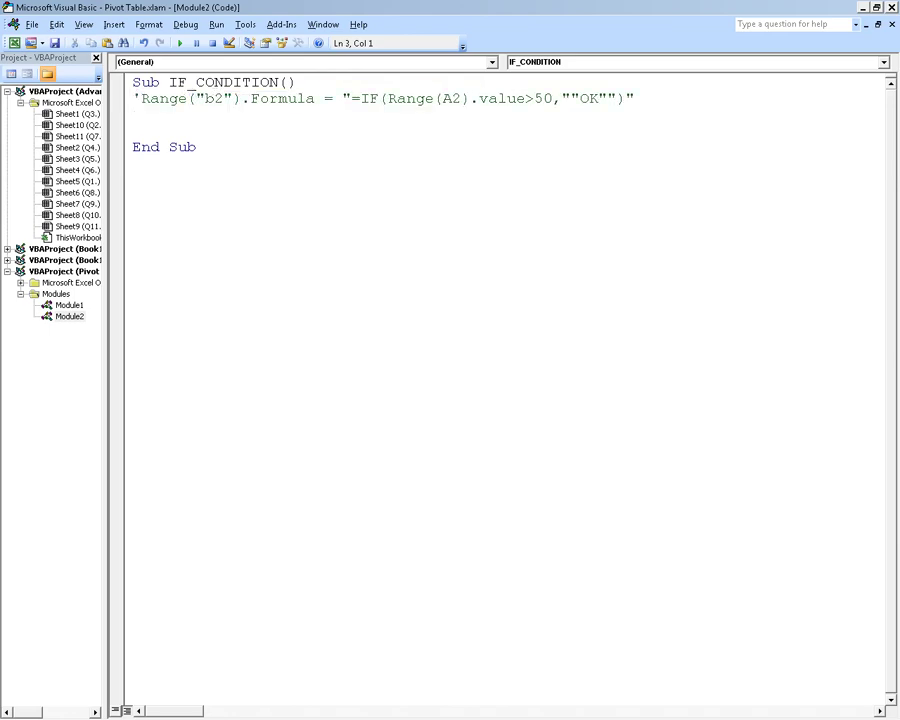
pyautogui.write('Range')
pyautogui.write('("b2')
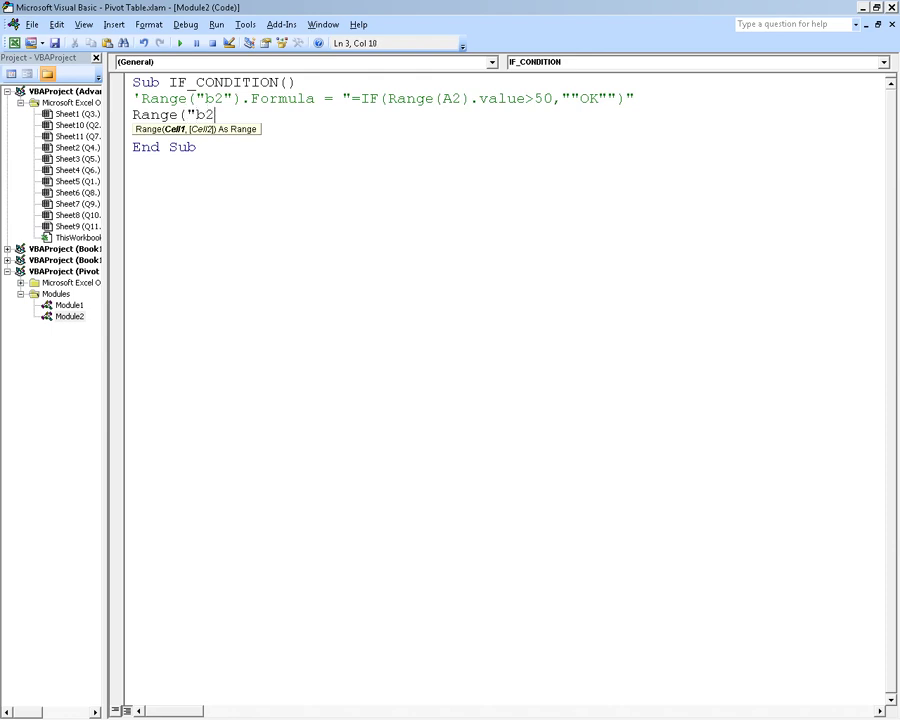
pyautogui.write('".')
pyautogui.press('BackSpace')
pyautogui.write(').for')
pyautogui.press('Down')
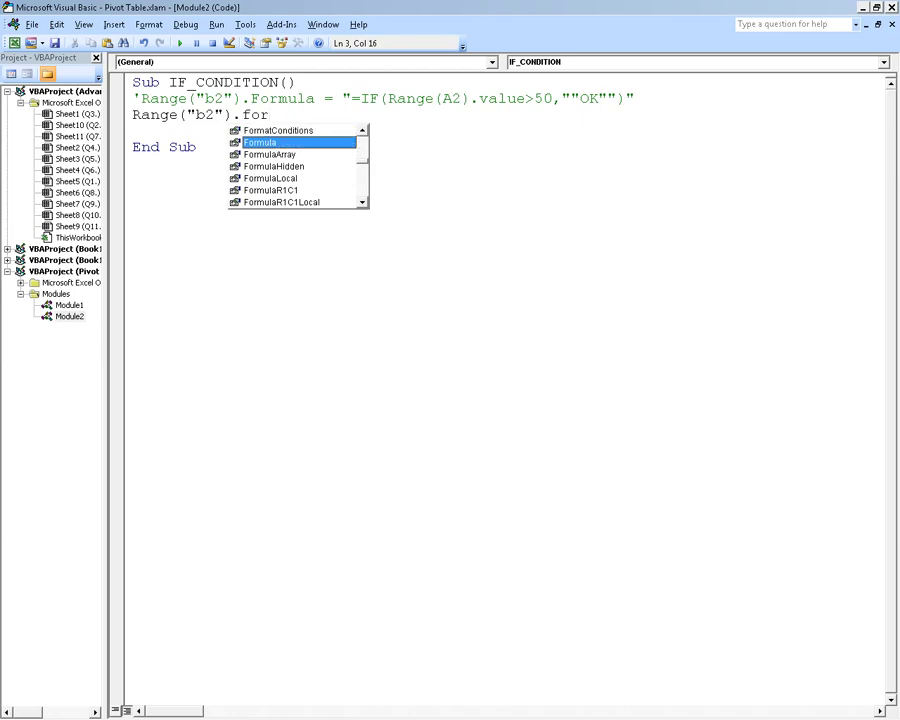
pyautogui.press('Tab')
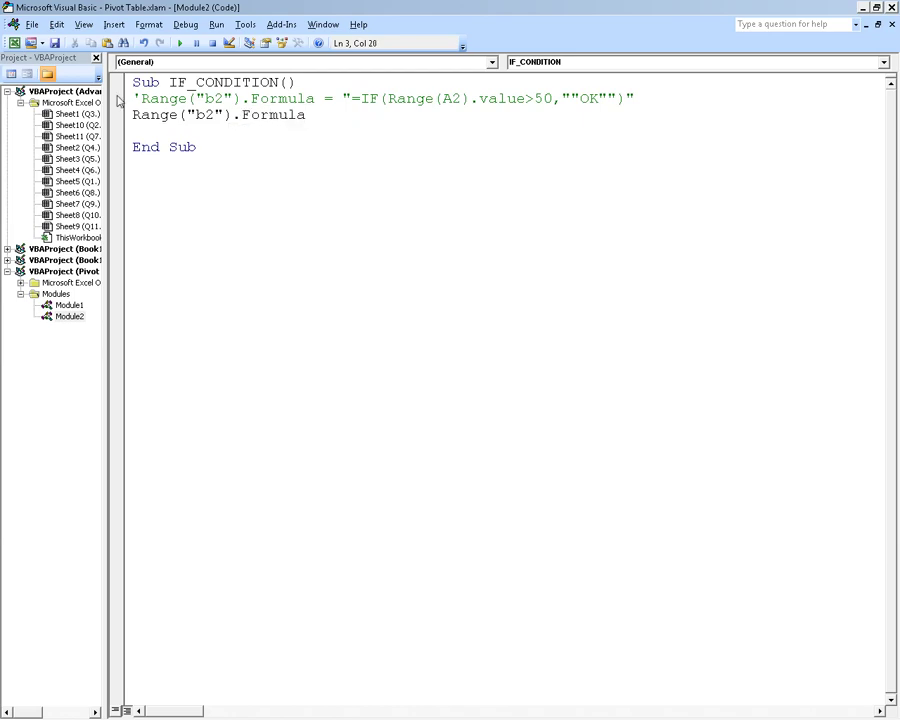
pyautogui.press('Left')
pyautogui.press('Left')
pyautogui.press('Left')
pyautogui.press('Left')
pyautogui.press('Left')
pyautogui.press('Left')
pyautogui.press('Right')
pyautogui.press('Right')
pyautogui.press('Right')
pyautogui.press('Right')
pyautogui.press('Right')
pyautogui.press('Right')
pyautogui.press('Right')
pyautogui.press('Right')
# Step: Add an ActiveCell.Copy line, correcting the misspelled activcell
pyautogui.press('Return')
pyautogui.write('active')
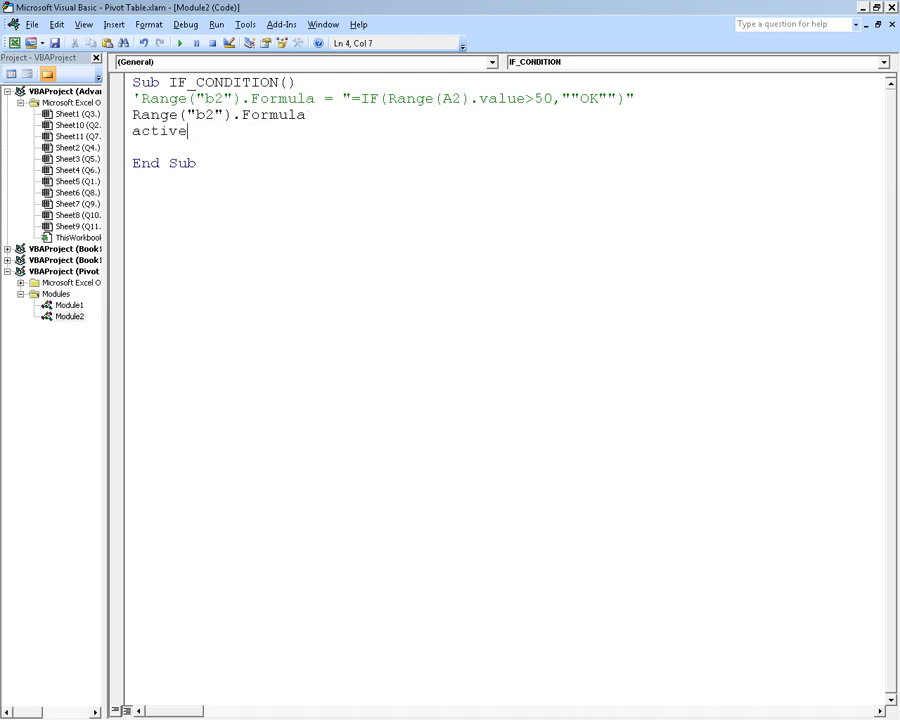
pyautogui.press('BackSpace')
pyautogui.write('cell.')
pyautogui.write('copy')
pyautogui.press('Return')
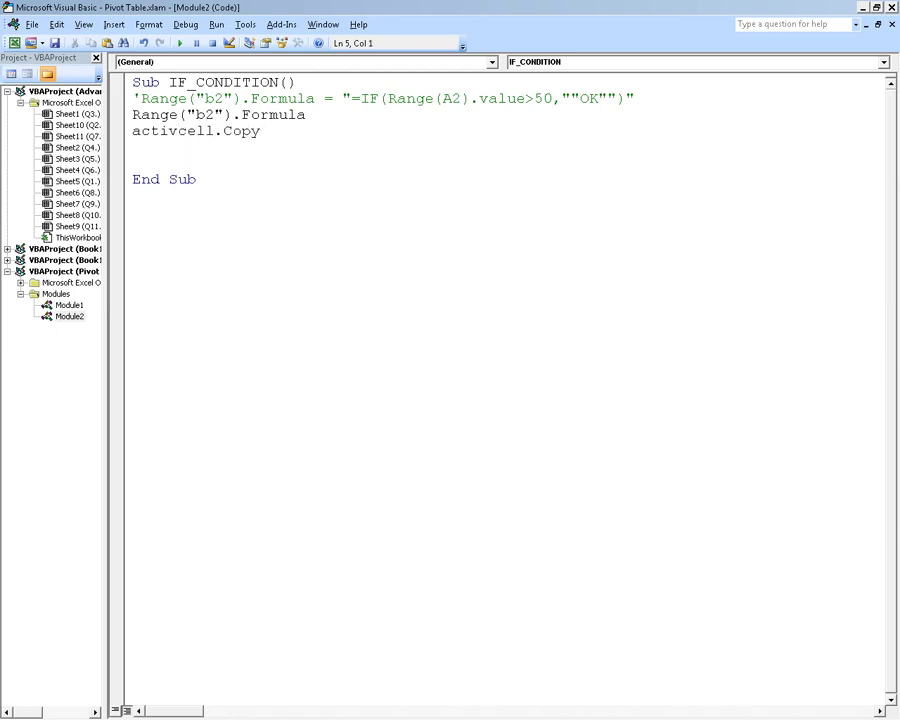
pyautogui.press('Up')
pyautogui.press('Right')
pyautogui.press('Right')
pyautogui.press('Right')
pyautogui.press('Right')
pyautogui.write('e')
pyautogui.press('Down')
# Step: Inspect the IF formula in cell B2 without changing it
pyautogui.hotkey('alt', 'F11')
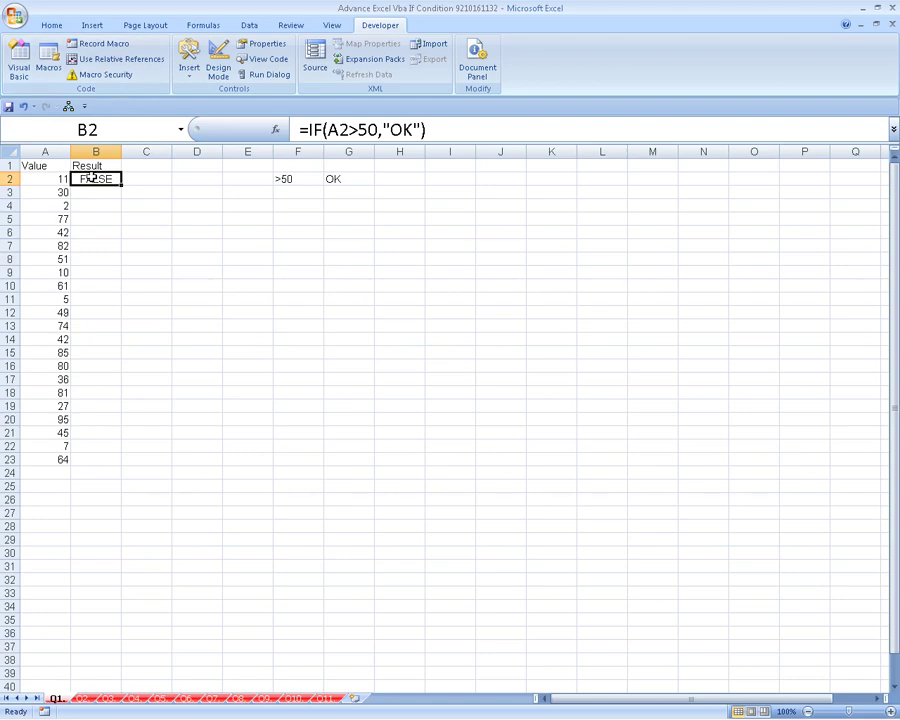
pyautogui.doubleClick(91, 177)
pyautogui.press('Escape')
pyautogui.press('F2')
pyautogui.moveTo(428, 130); pyautogui.dragTo(298, 130)
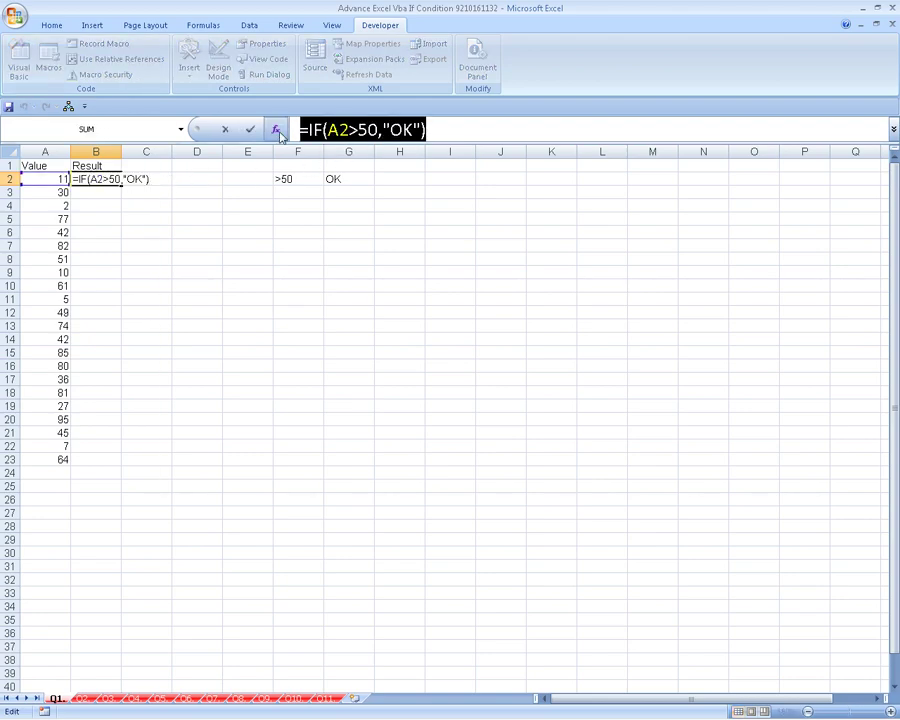
pyautogui.press('Escape')
# Step: Select the destination range B3:B23, then go back to the macro code
pyautogui.hotkey('alt', 'F11')
pyautogui.hotkey('alt', 'F11')
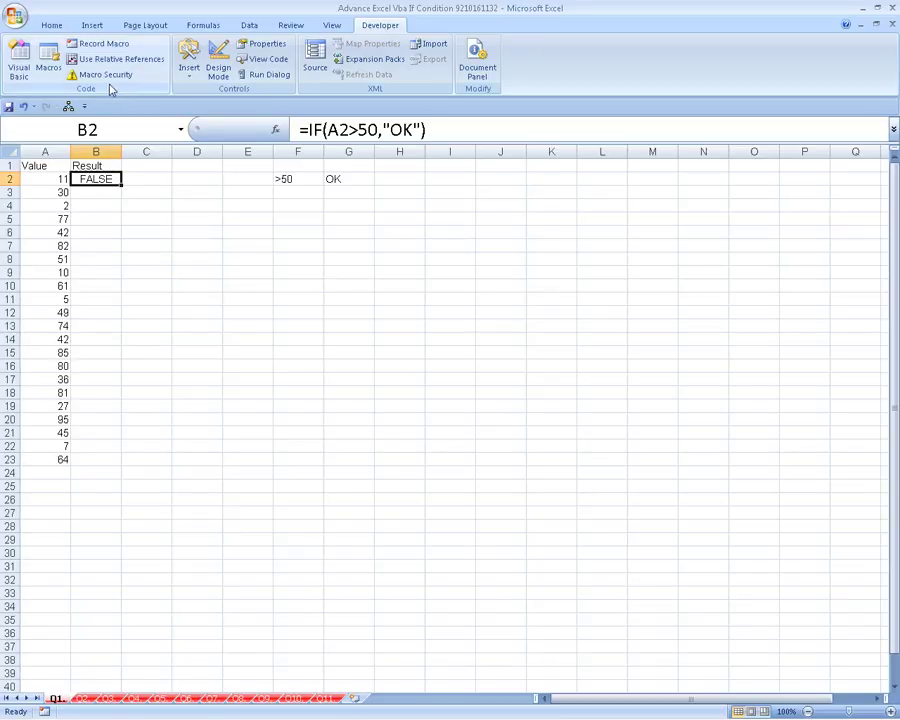
pyautogui.click(101, 197)
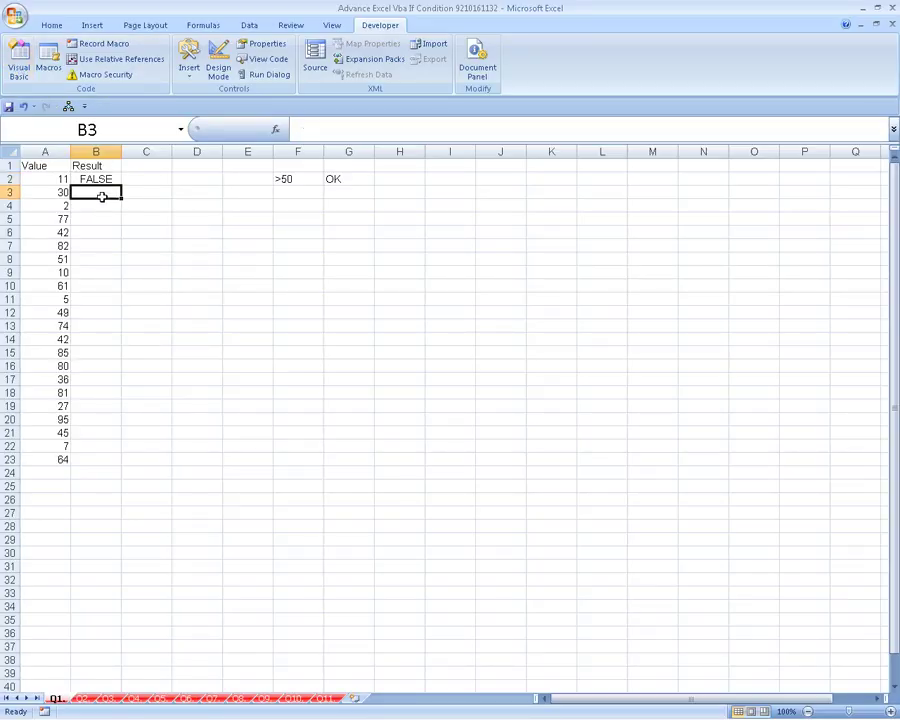
pyautogui.moveTo(101, 197); pyautogui.dragTo(94, 457)
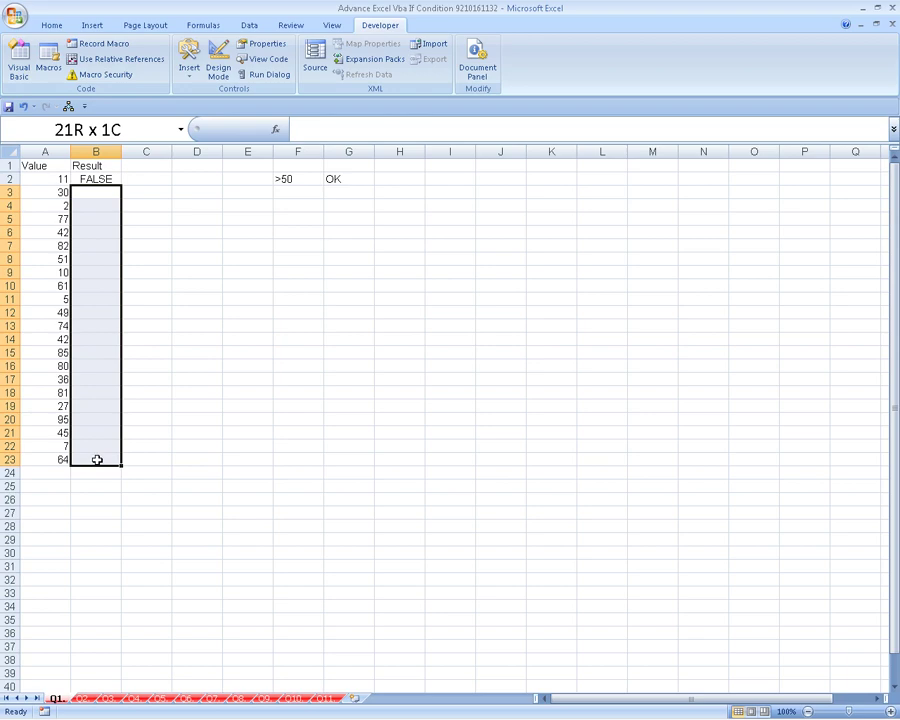
pyautogui.click(18, 68)
# Step: Add the line Range("b3:b23").PasteSpecial xlPasteFormulas below ActiveCell.Copy
pyautogui.write('ra')
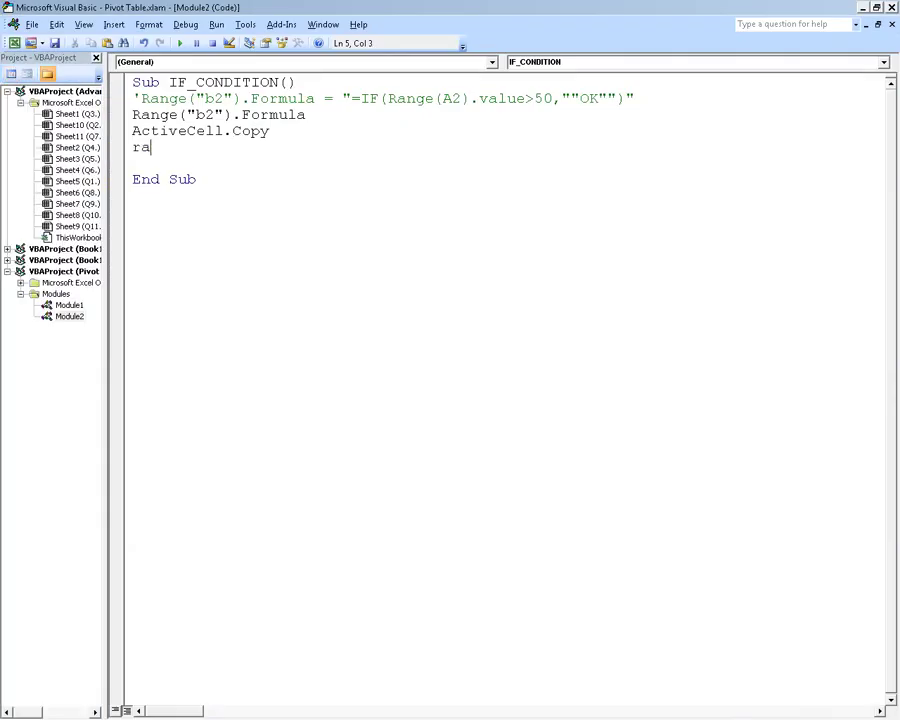
pyautogui.write('nge*')
pyautogui.press('BackSpace')
pyautogui.write('(')
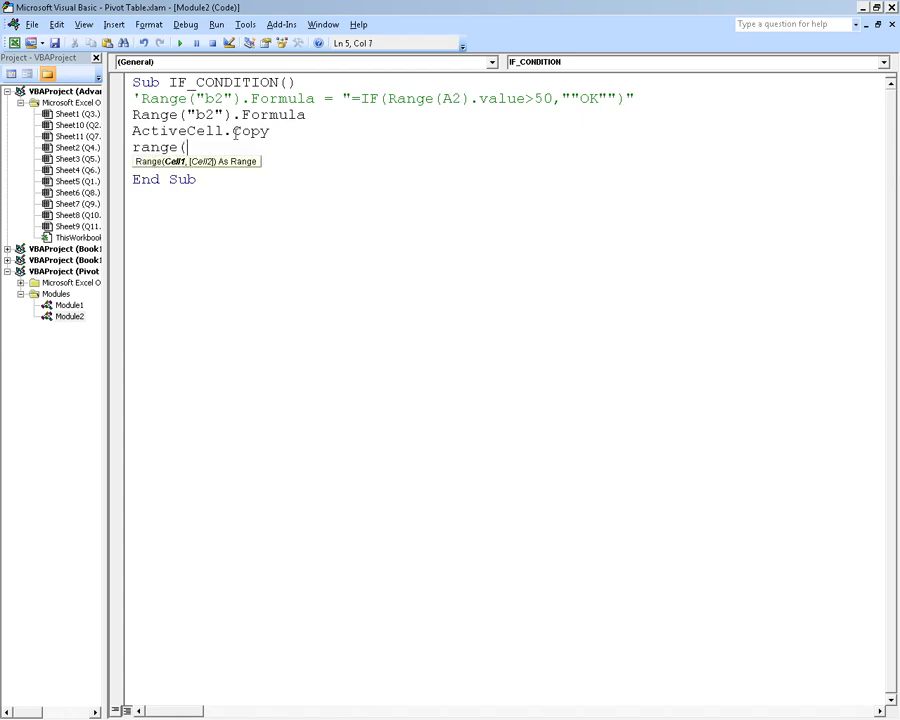
pyautogui.write('"')
pyautogui.write('b2')
pyautogui.press('BackSpace')
pyautogui.write('3:b')
pyautogui.write('23')
pyautogui.write('").')
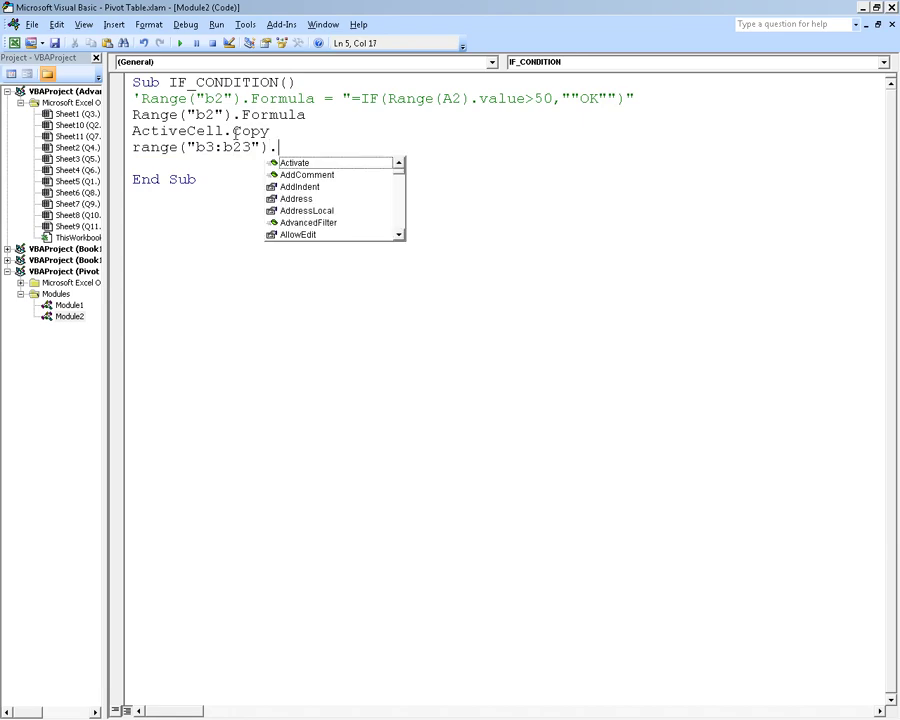
pyautogui.write('c')
pyautogui.press('BackSpace')
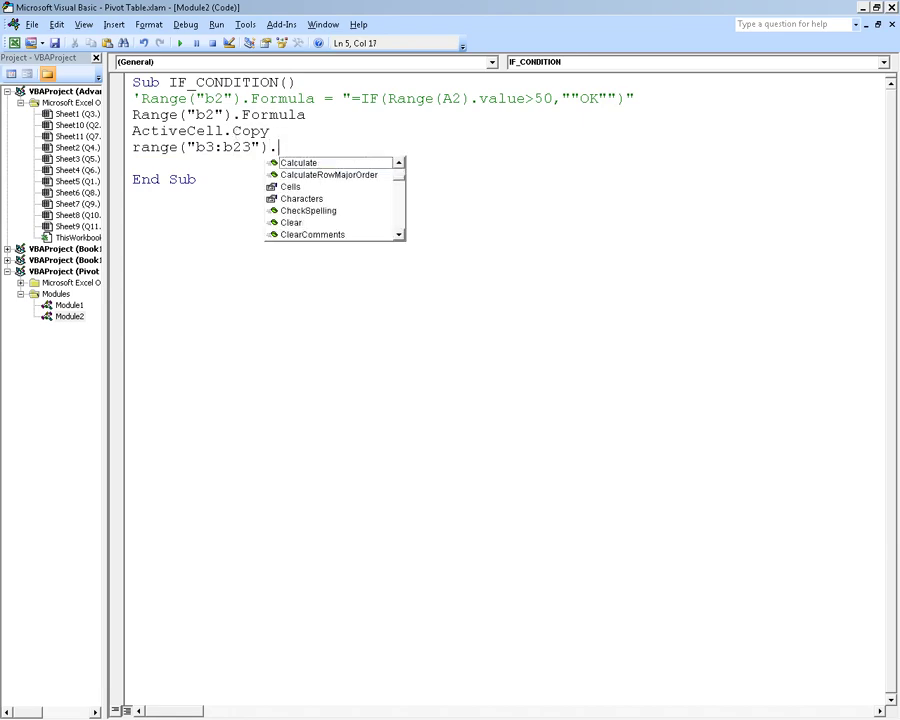
pyautogui.write('[a')
pyautogui.press('BackSpace')
pyautogui.press('BackSpace')
pyautogui.write('pa')
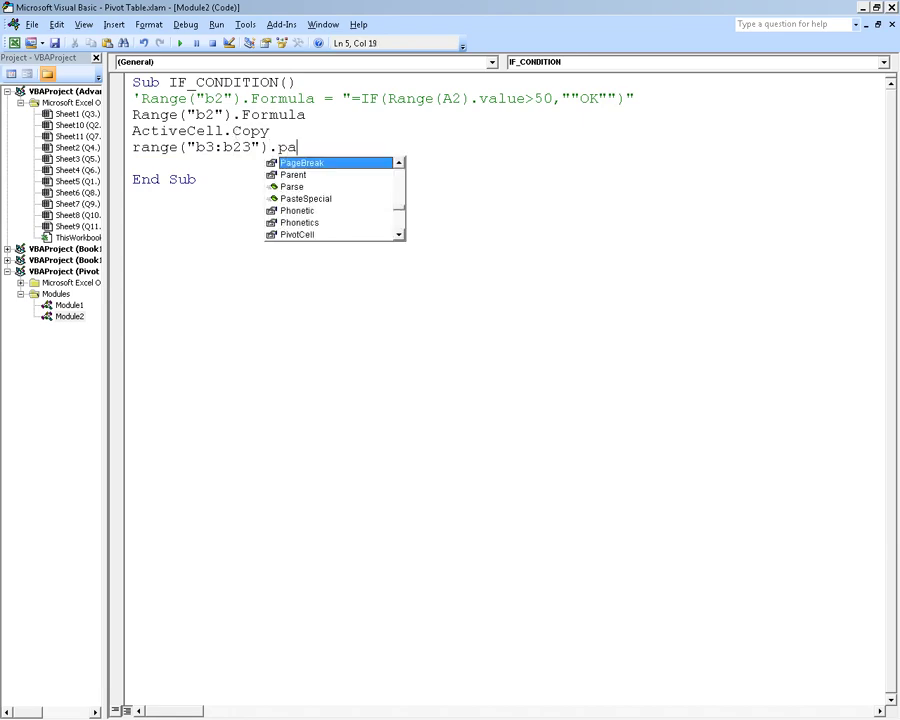
pyautogui.write('st')
pyautogui.press('Tab')
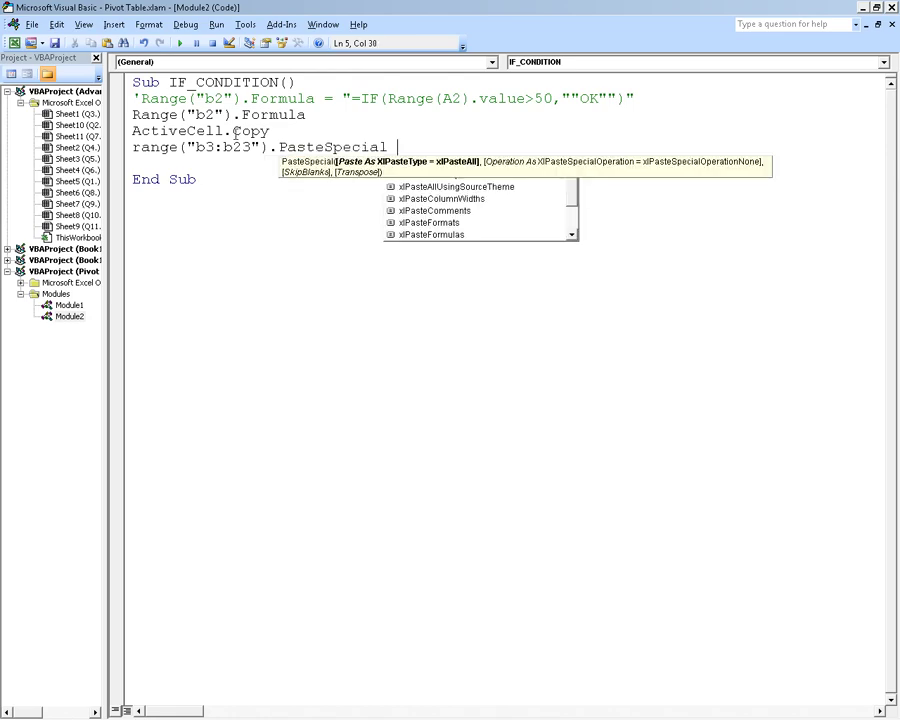
pyautogui.press('Down')
pyautogui.press('Down')
pyautogui.press('Down')
pyautogui.press('Down')
pyautogui.press('Down')
pyautogui.press('Down')
pyautogui.press('Tab')
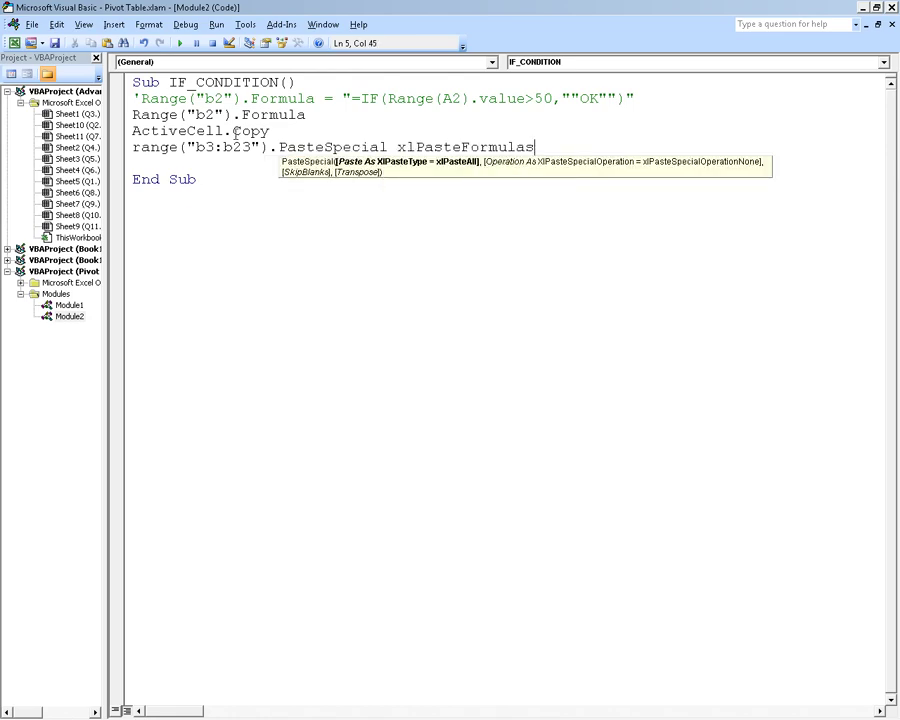
pyautogui.press('Return')
# Step: Run the macro, dismiss the 'Invalid use of property' error, and rework the b2 line's Formula property
pyautogui.press('F5')
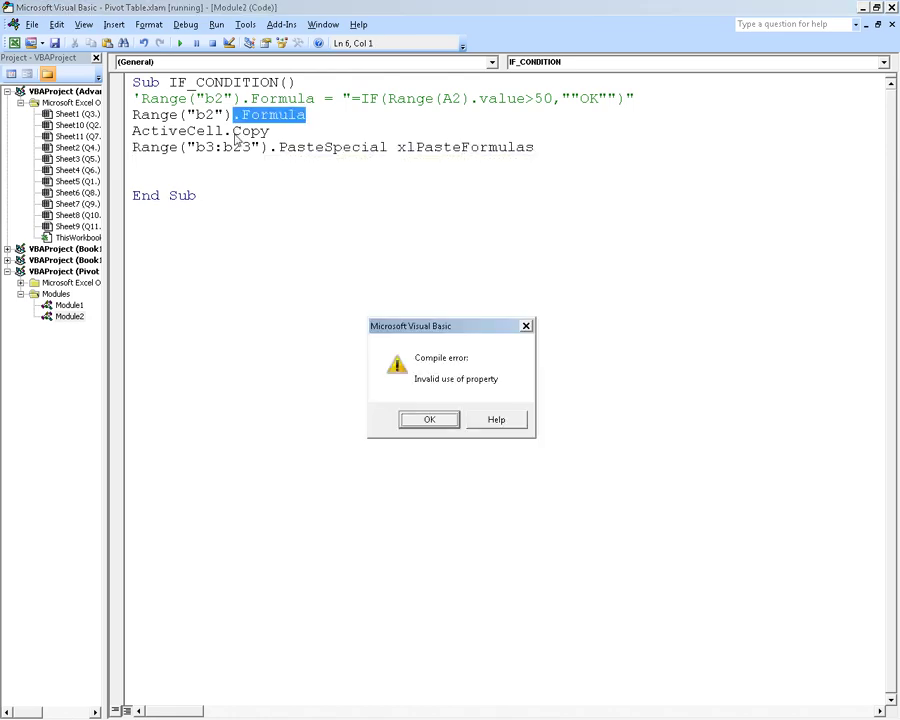
pyautogui.press('Return')
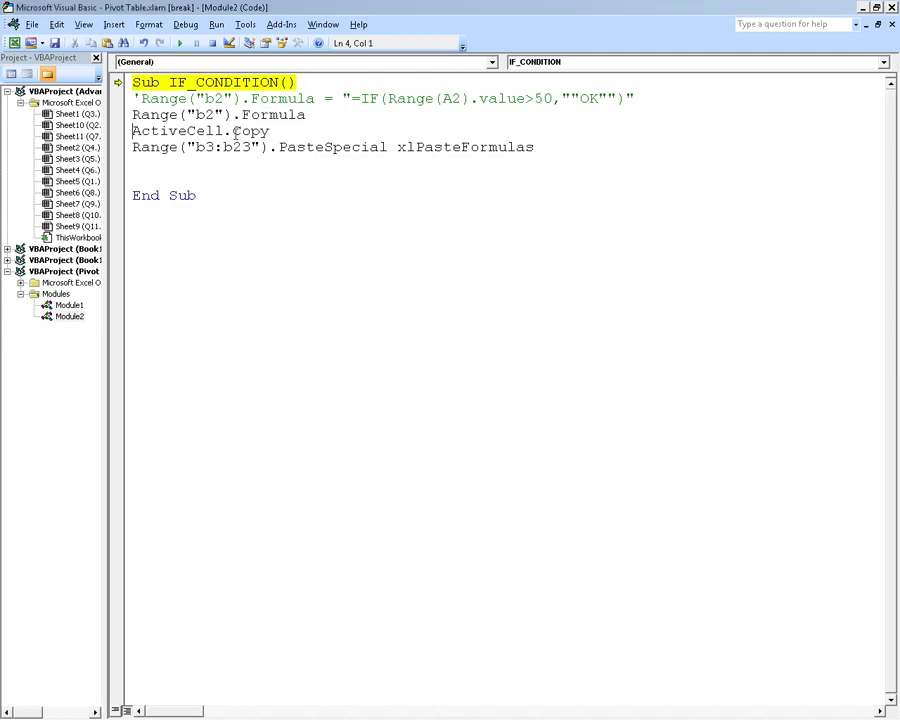
pyautogui.press('Left')
pyautogui.press('Left')
pyautogui.press('Left')
pyautogui.press('Left')
pyautogui.press('Left')
pyautogui.press('Left')
pyautogui.press('Left')
pyautogui.press('Left')
pyautogui.press('Left')
pyautogui.press('Right')
pyautogui.press('Right')
pyautogui.press('Right')
pyautogui.press('Right')
pyautogui.press('Right')
pyautogui.press('Right')
pyautogui.press('Right')
pyautogui.press('Right')
pyautogui.press('Right')
pyautogui.press('Right')
pyautogui.press('Right')
pyautogui.press('BackSpace')
pyautogui.press('BackSpace')
pyautogui.press('BackSpace')
pyautogui.press('BackSpace')
pyautogui.press('BackSpace')
pyautogui.write('.f')
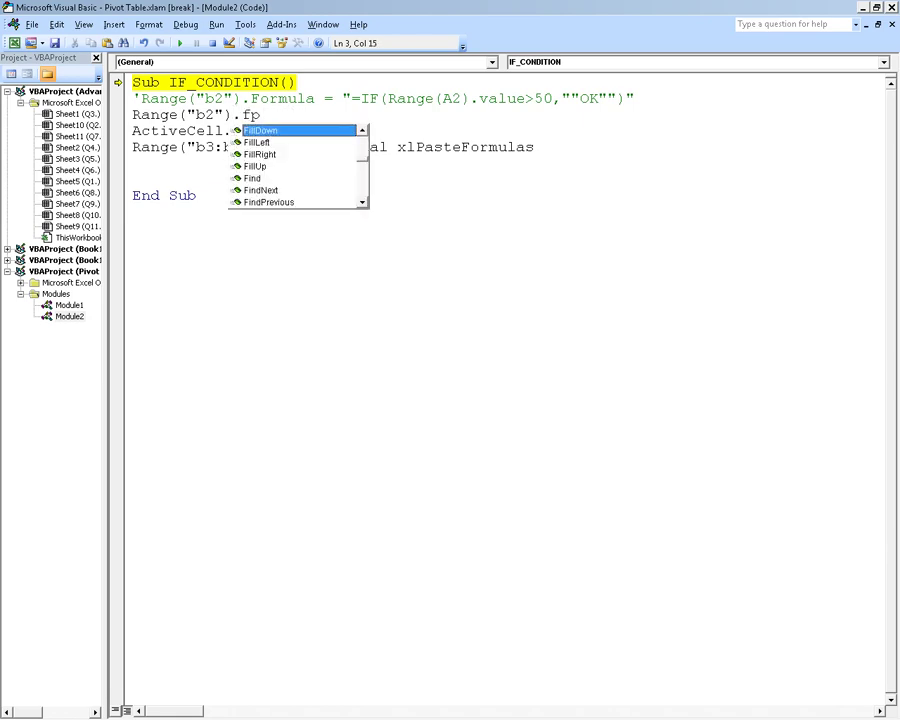
pyautogui.press('Down')
pyautogui.press('Down')
pyautogui.press('Up')
pyautogui.press('Up')
pyautogui.write('or')
pyautogui.press('Down')
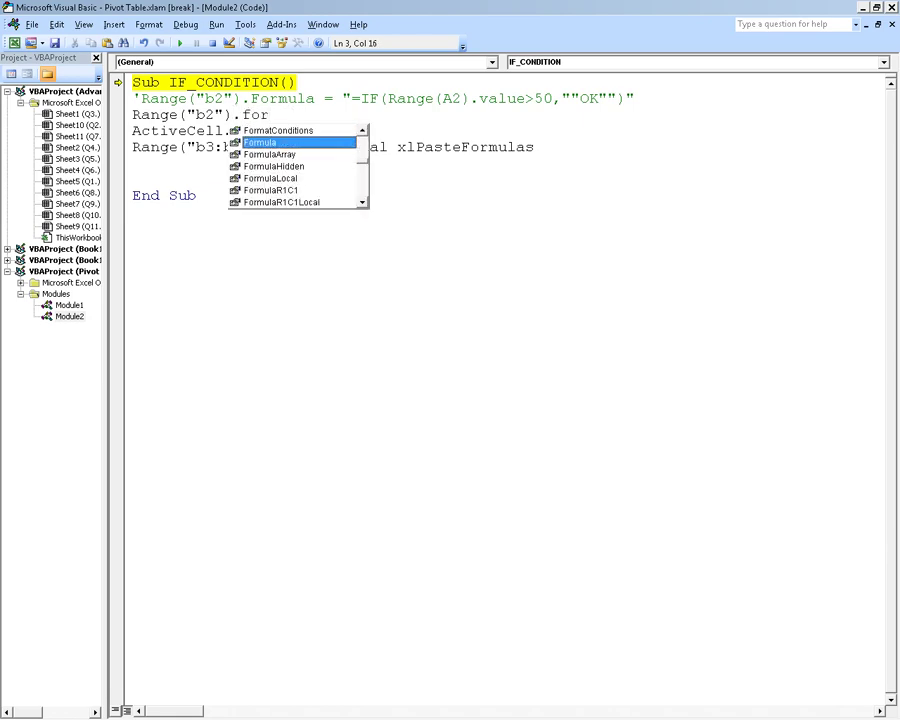
pyautogui.press('Tab')
pyautogui.write('=')
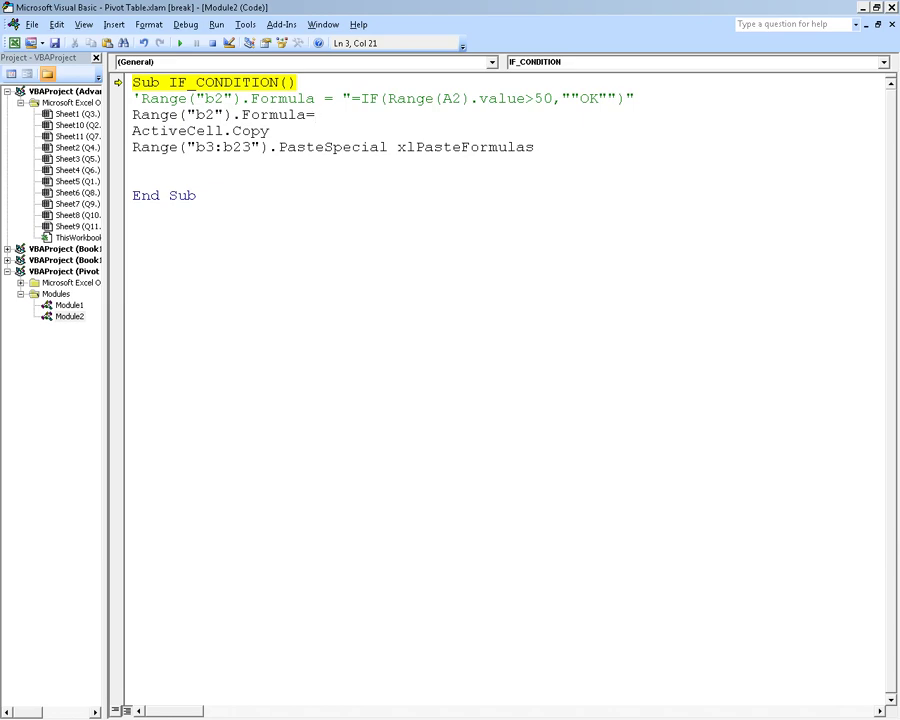
pyautogui.press('BackSpace')
pyautogui.press('BackSpace')
pyautogui.press('BackSpace')
pyautogui.press('BackSpace')
pyautogui.press('BackSpace')
pyautogui.press('BackSpace')
# Step: Change the line to Range("b2").Copy, delete ActiveCell.Copy, and rerun to fill B3:B23
pyautogui.write('.cp')
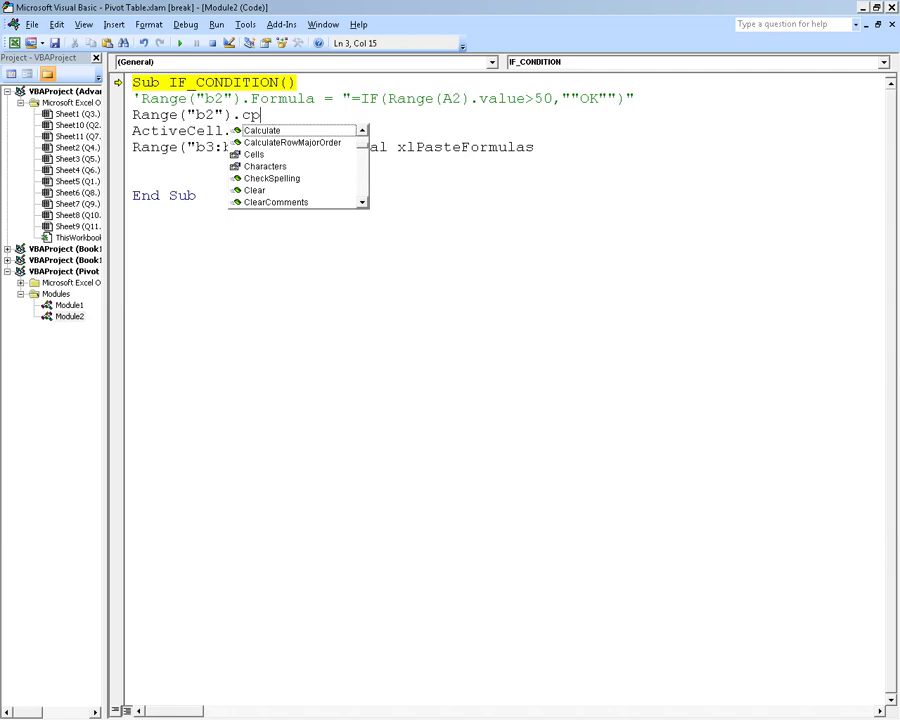
pyautogui.press('BackSpace')
pyautogui.write('op')
pyautogui.press('Tab')
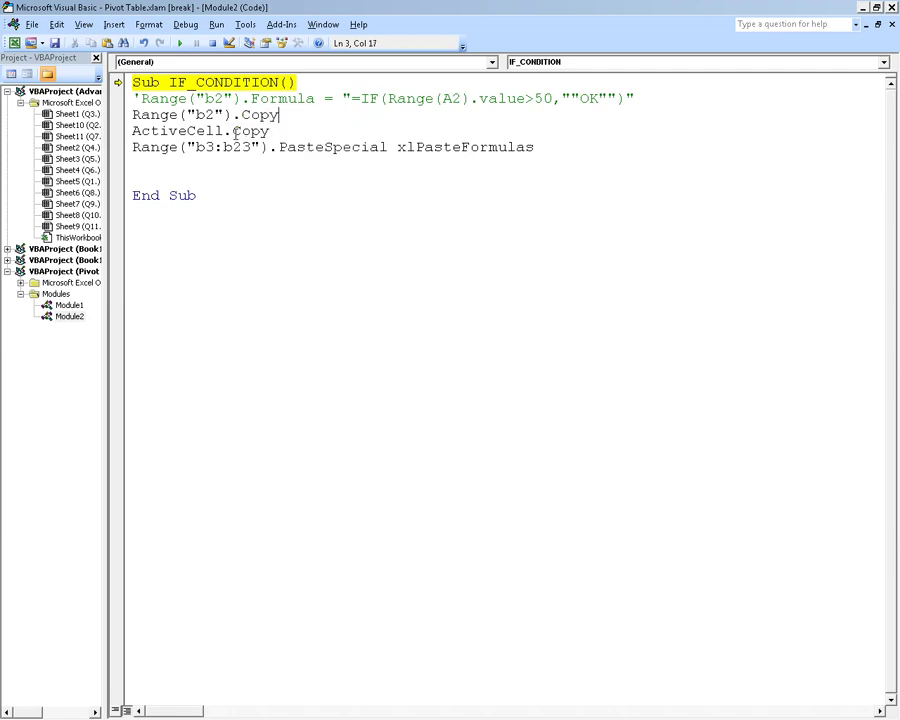
pyautogui.press('Down')
pyautogui.press('BackSpace')
pyautogui.press('BackSpace')
pyautogui.press('BackSpace')
pyautogui.press('BackSpace')
pyautogui.press('BackSpace')
pyautogui.press('BackSpace')
pyautogui.press('BackSpace')
pyautogui.press('BackSpace')
pyautogui.press('BackSpace')
pyautogui.press('Down')
pyautogui.press('BackSpace')
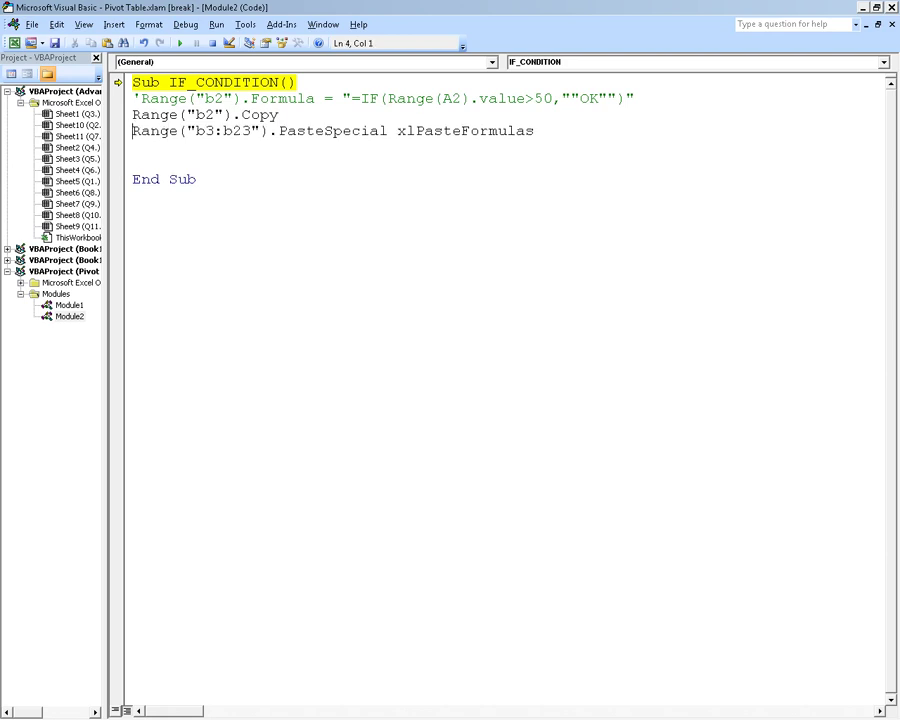
pyautogui.press('F5')
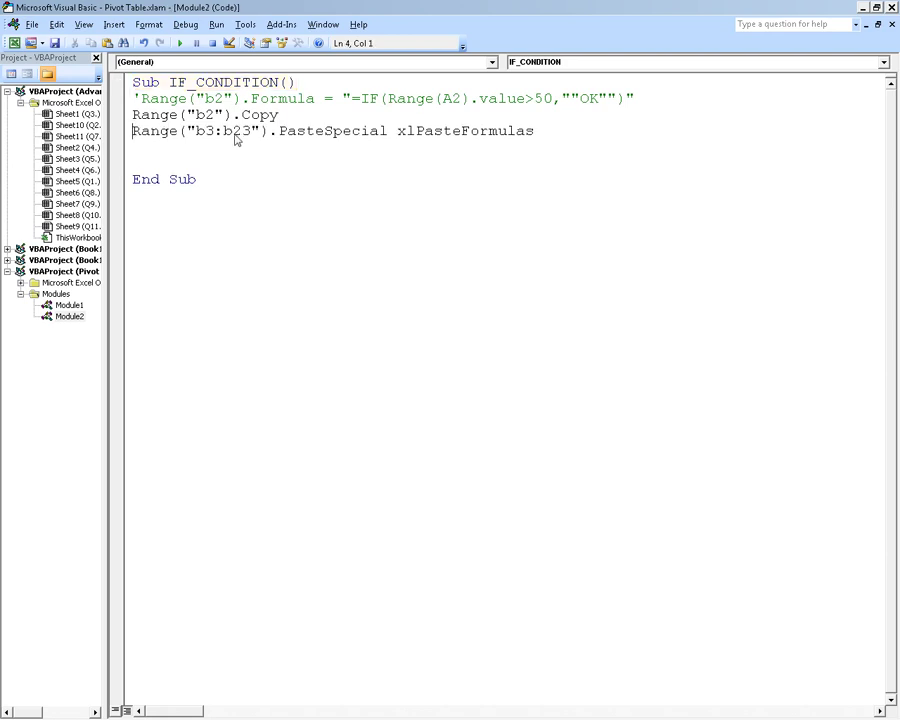
pyautogui.press('Escape')
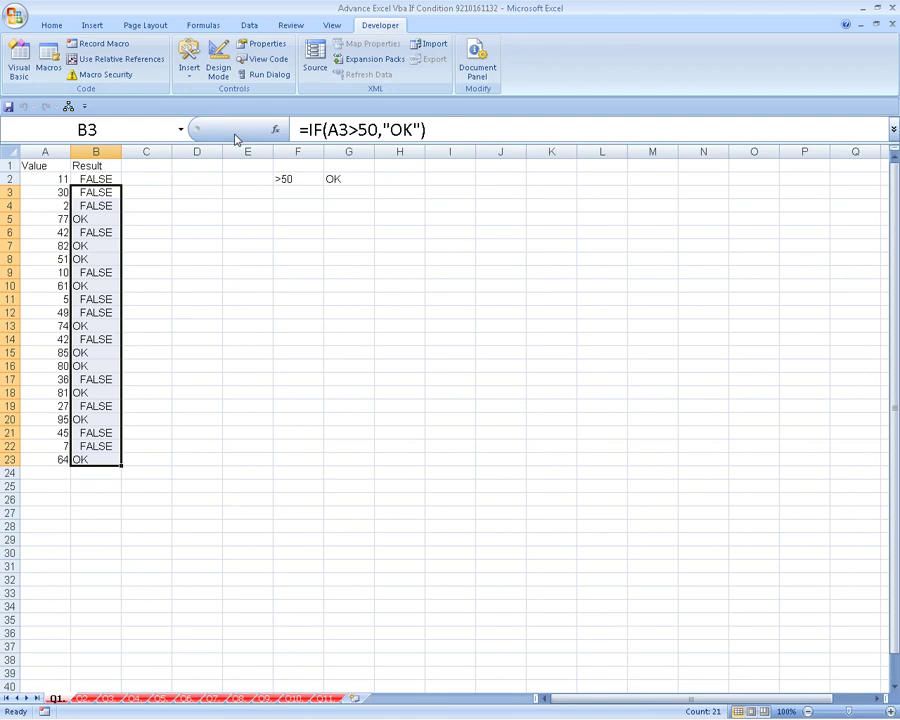
pyautogui.press('Up')
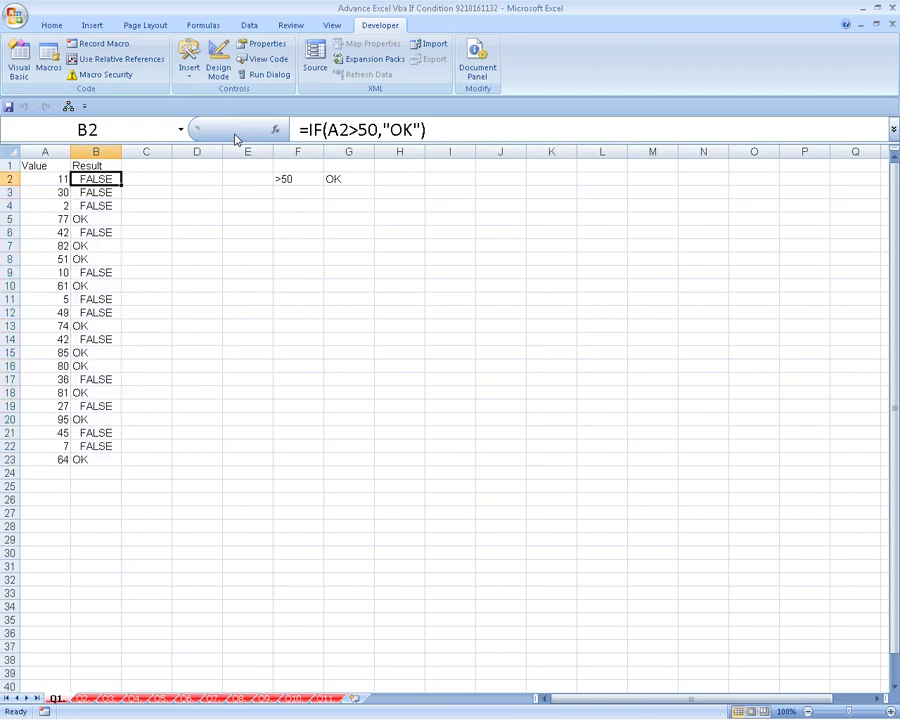
pyautogui.click(18, 60)
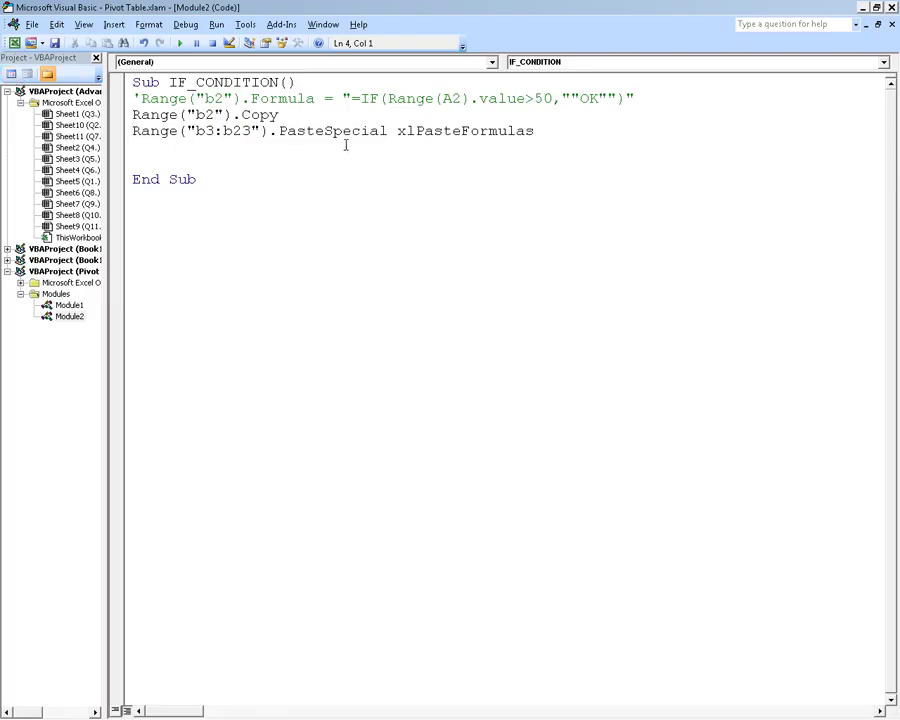
pyautogui.hotkey('alt', 'F11')
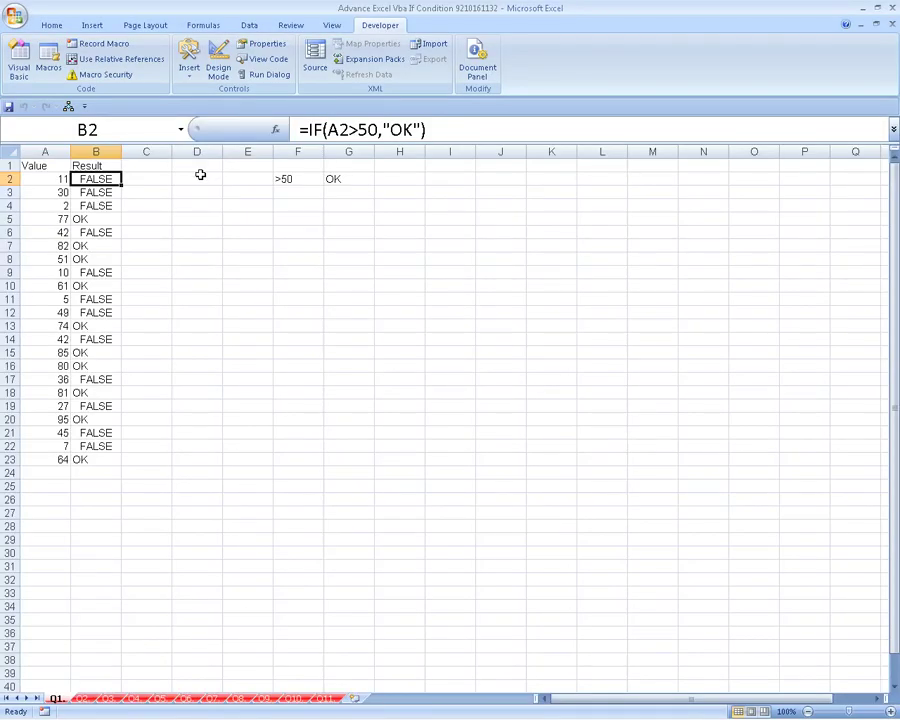
pyautogui.press('F2')
pyautogui.press('Escape')
pyautogui.moveTo(444, 130); pyautogui.dragTo(228, 120)
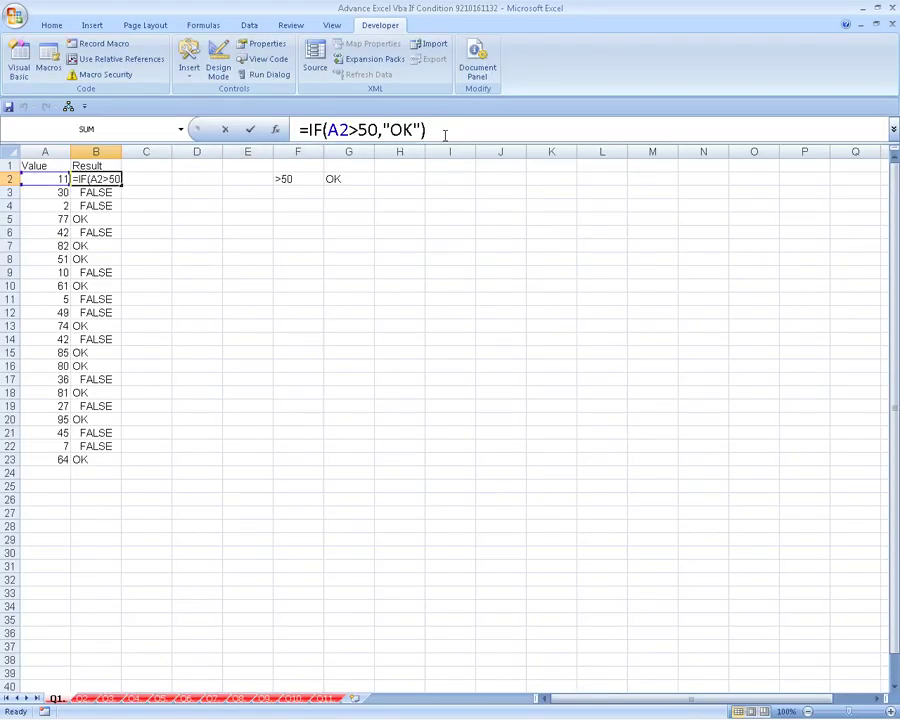
pyautogui.click(225, 128)
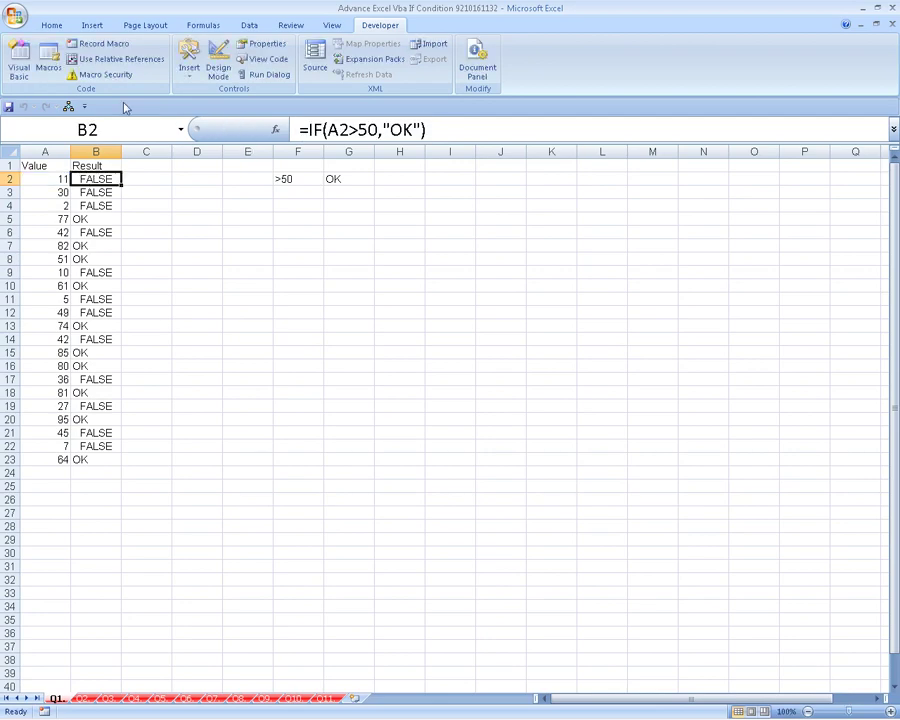
pyautogui.click(40, 66)
pyautogui.press('Escape')
pyautogui.click(96, 192)
pyautogui.click(18, 68)
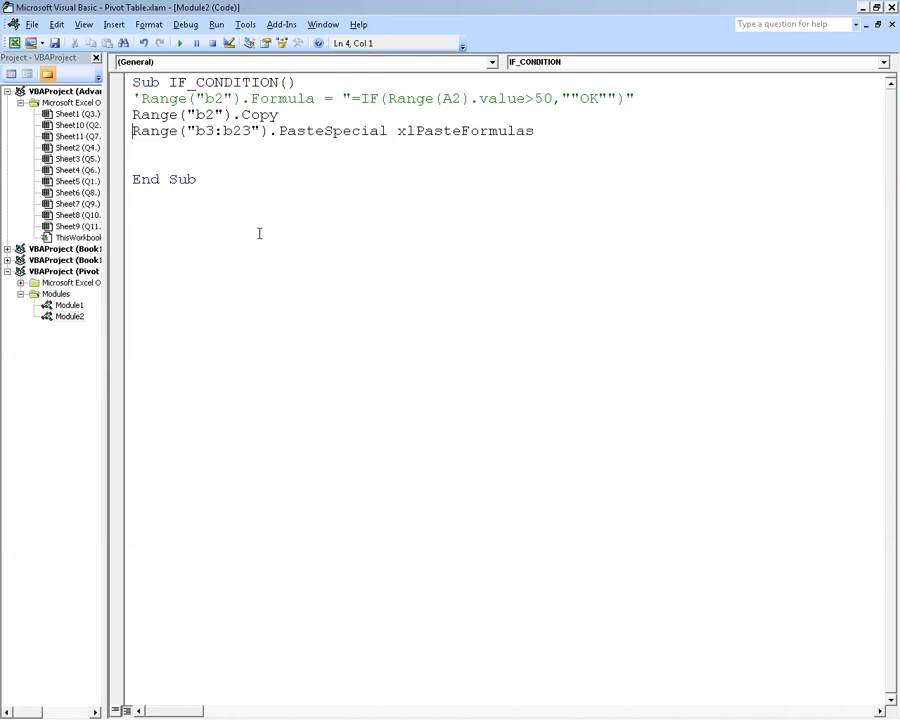
pyautogui.click(196, 131)
pyautogui.moveTo(197, 131); pyautogui.dragTo(278, 131)
pyautogui.hotkey('alt', 'Tab')
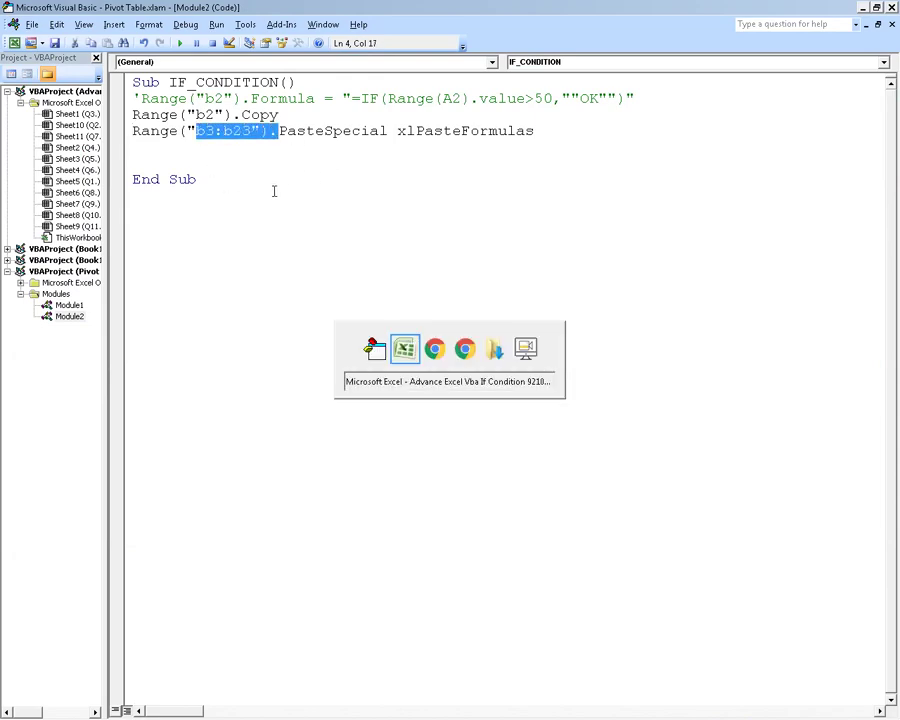
pyautogui.click(112, 178)
# Step: Copy B2's IF formula into cell C2
pyautogui.click(158, 178)
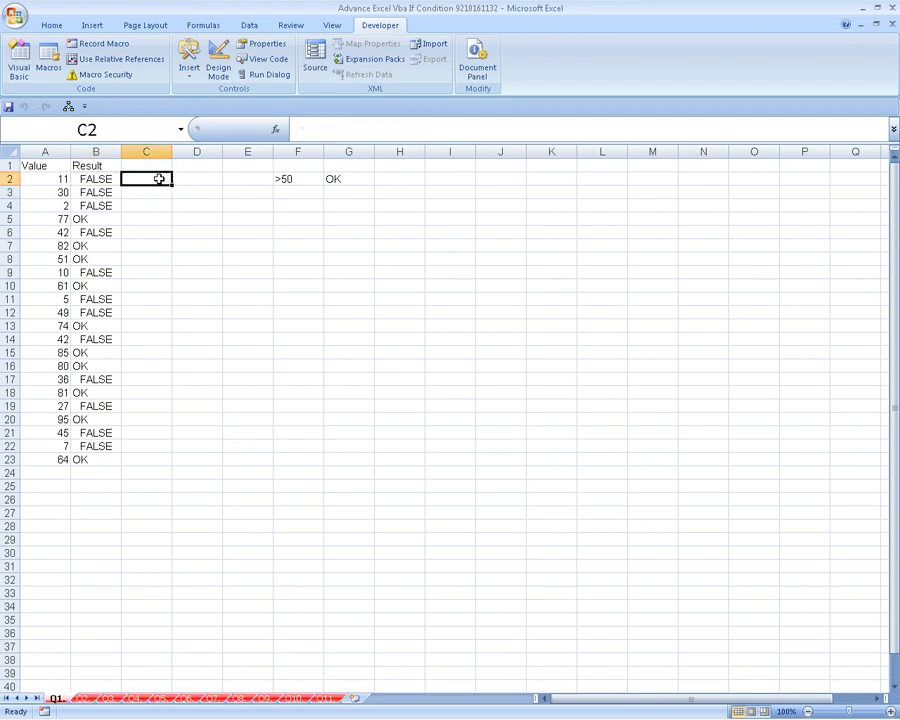
pyautogui.click(96, 166)
pyautogui.click(104, 178)
pyautogui.press('F2')
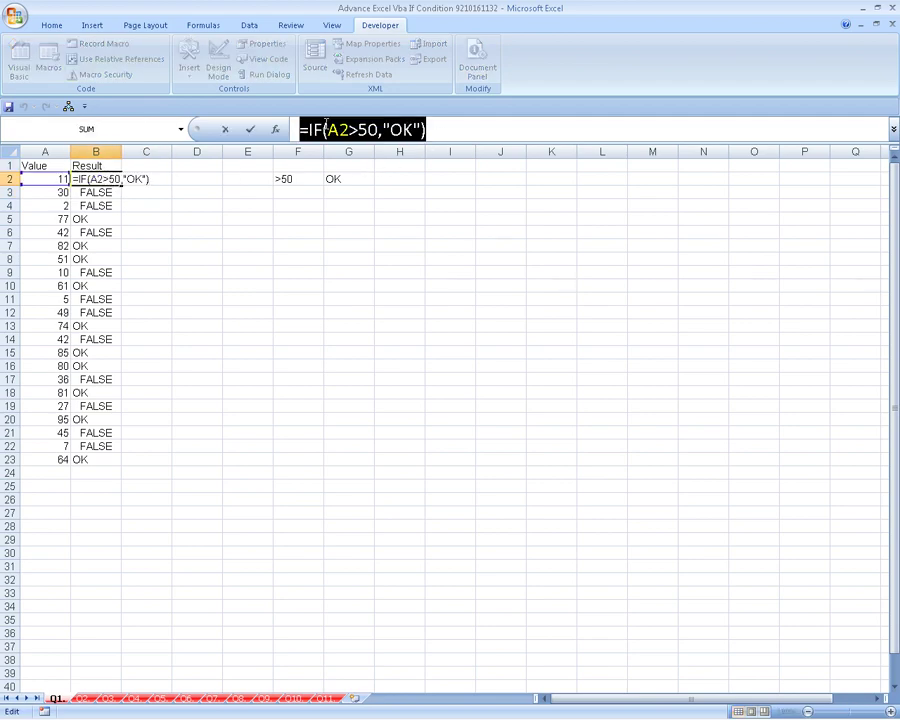
pyautogui.press('Up')
pyautogui.press('F2')
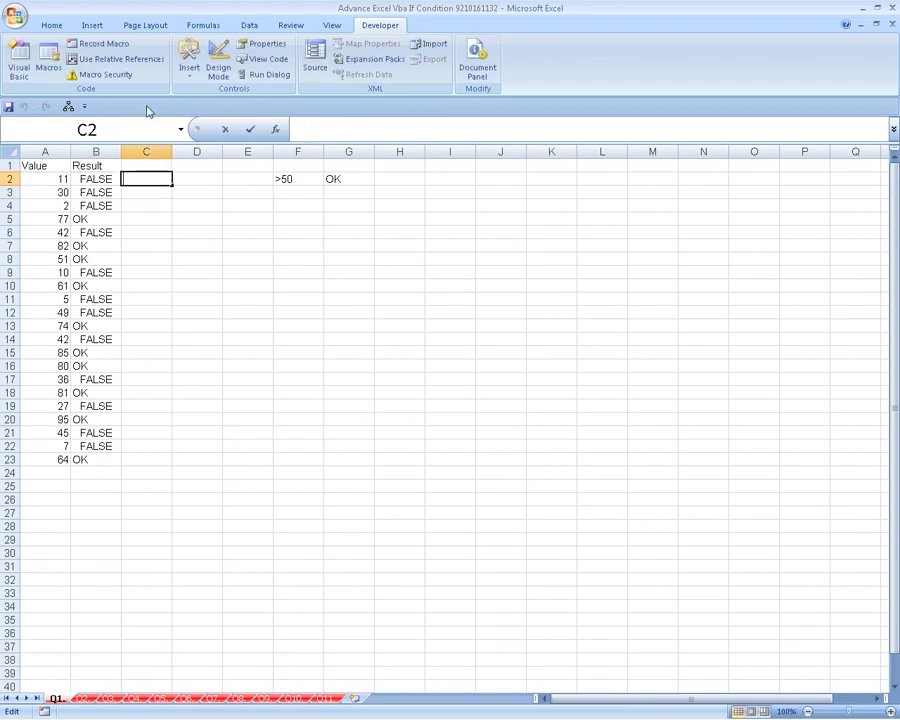
pyautogui.hotkey('ctrl', 'v')
pyautogui.press('Return')
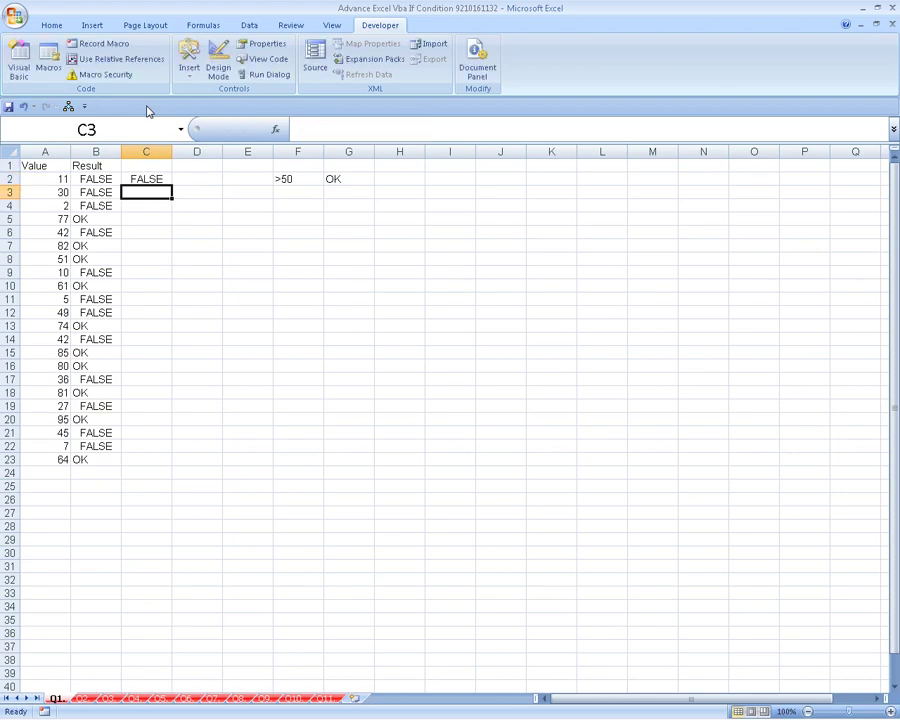
# Step: Copy C2 and paste only its formulas into C3:C23 with Paste Special
pyautogui.press('Up')
pyautogui.hotkey('ctrl', 'c')
pyautogui.press('Down')
pyautogui.hotkey('shift', 'Down')
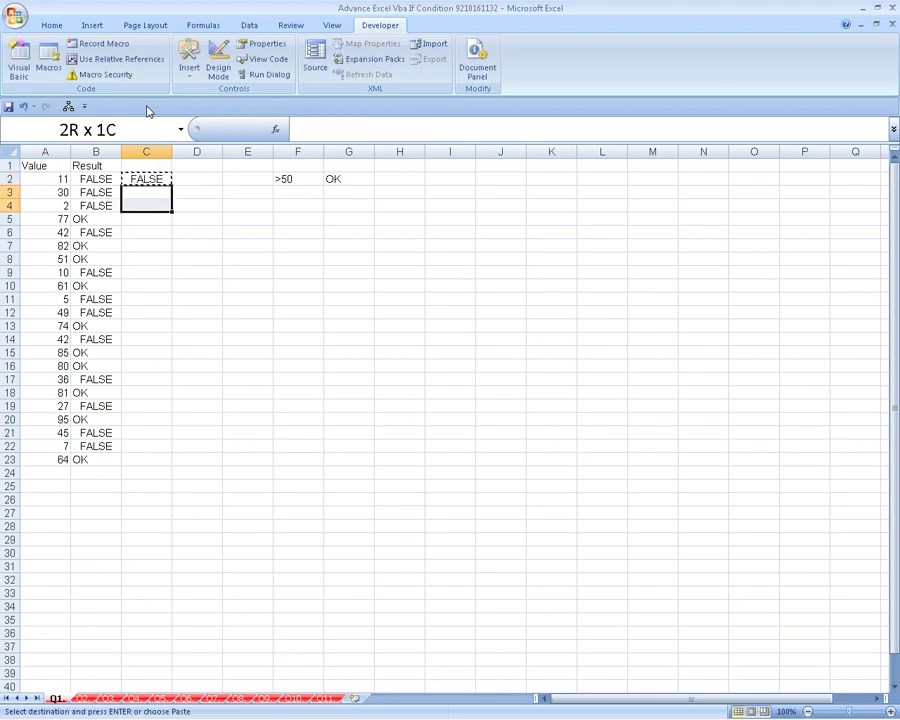
pyautogui.hotkey('shift', 'Down')
pyautogui.hotkey('shift', 'Down')
pyautogui.hotkey('shift', 'Down')
pyautogui.hotkey('shift', 'Down')
pyautogui.hotkey('shift', 'Down')
pyautogui.hotkey('shift', 'Down')
pyautogui.hotkey('shift', 'Down')
pyautogui.hotkey('shift', 'Down')
pyautogui.hotkey('shift', 'Down')
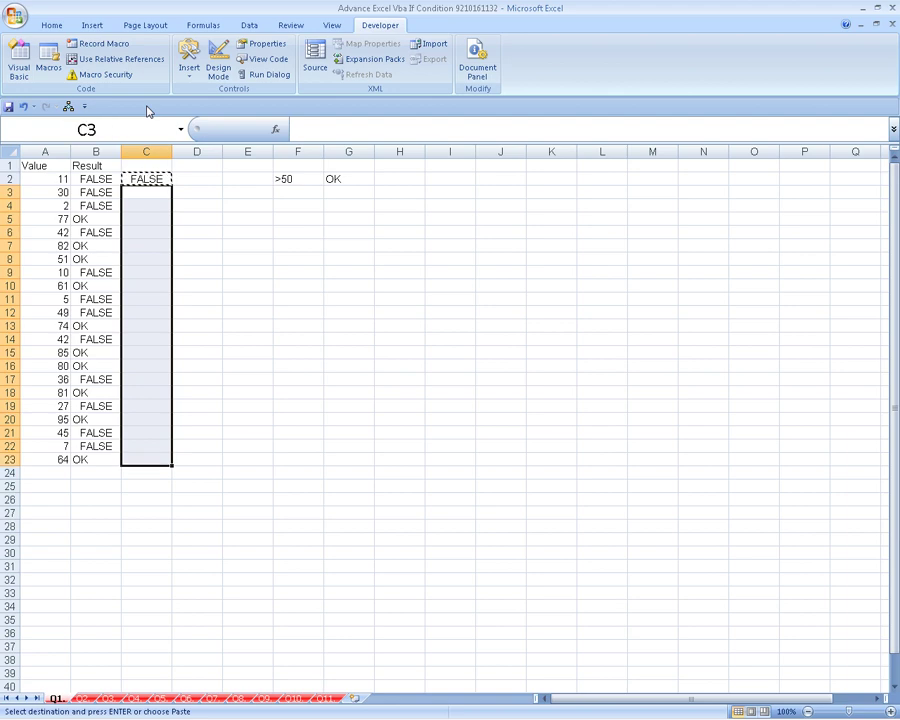
pyautogui.rightClick(134, 257)
pyautogui.click(156, 313)
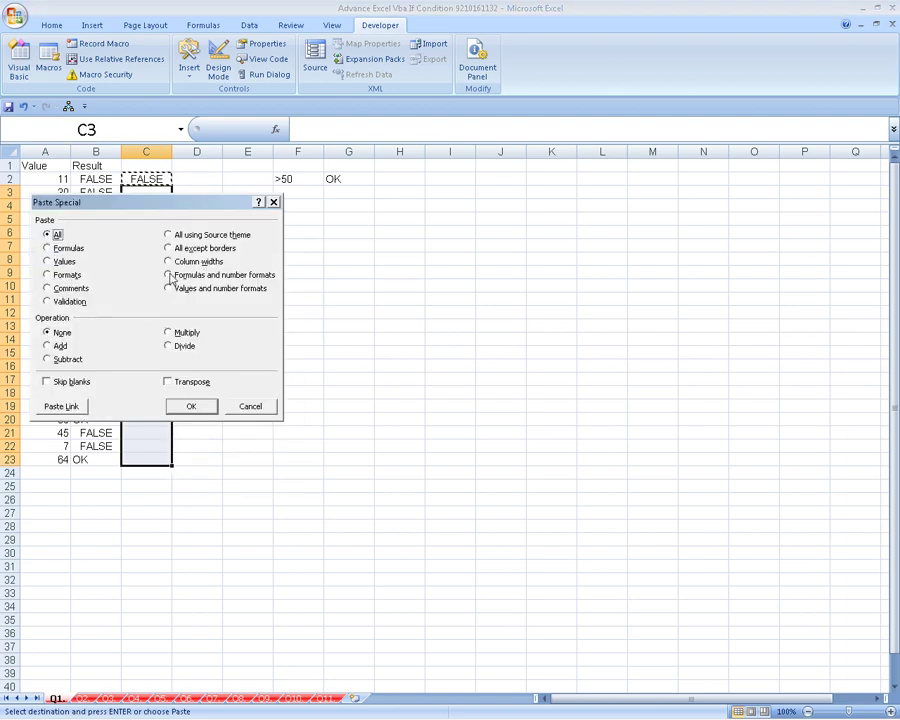
pyautogui.click(70, 247)
pyautogui.press('Return')
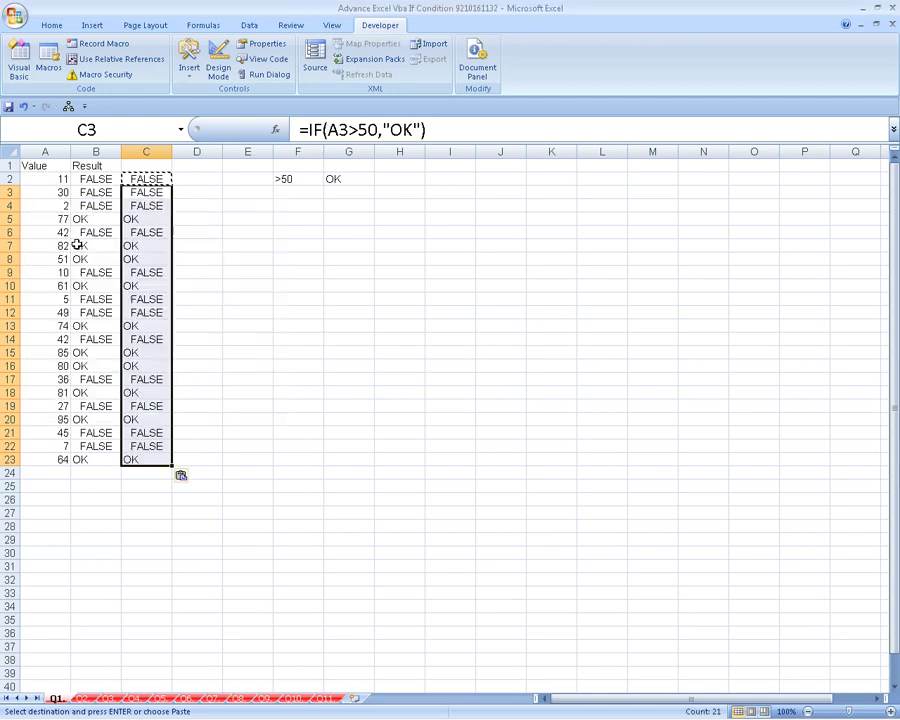
# Step: Comment out the Range("b2").Copy and Range("b3:b23").PasteSpecial lines with apostrophes
pyautogui.click(19, 60)
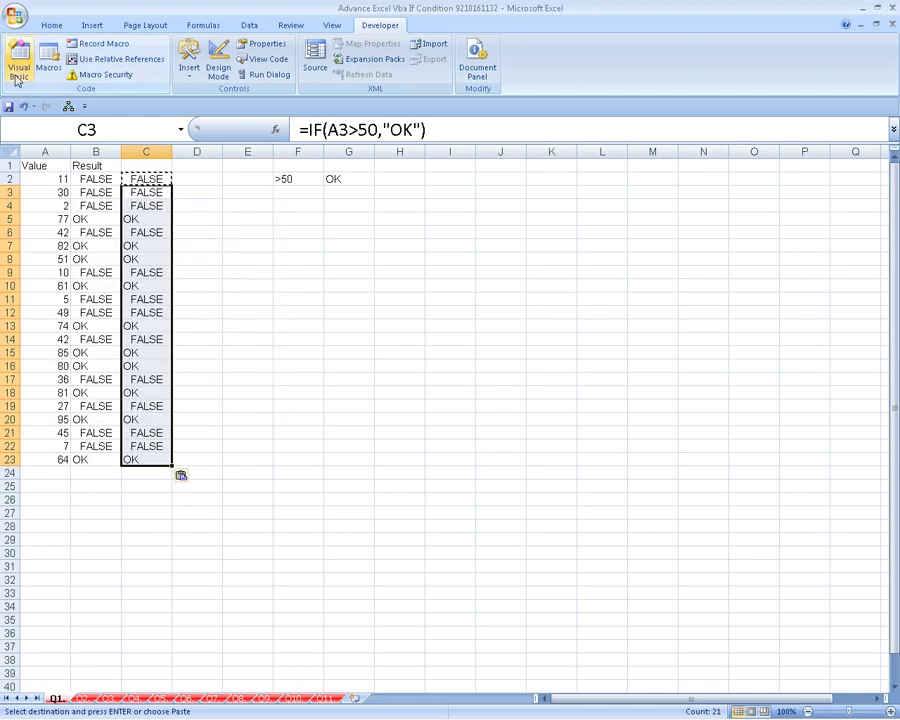
pyautogui.click(322, 175)
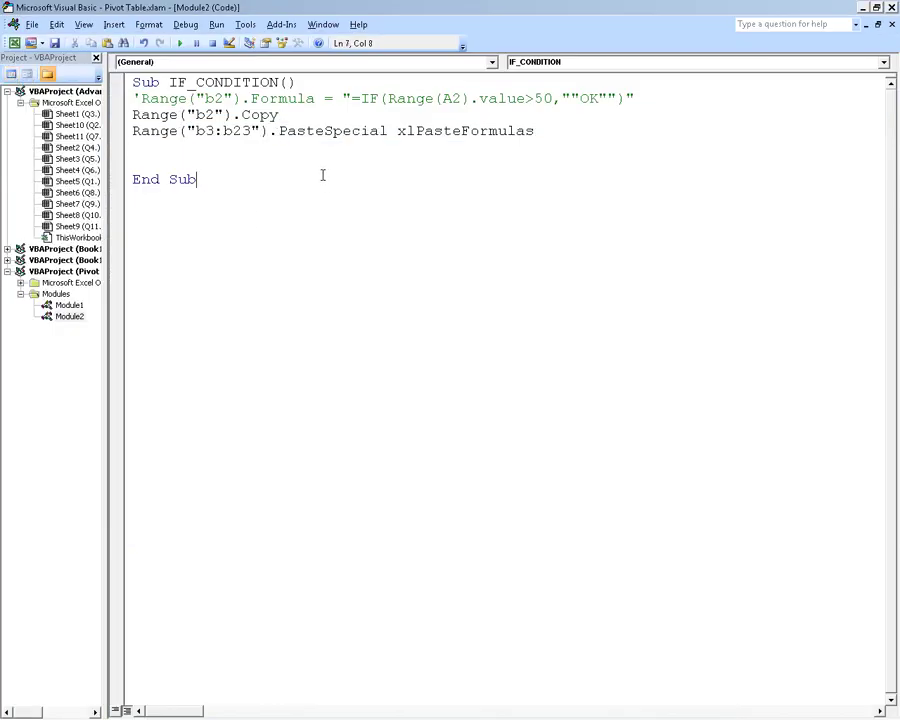
pyautogui.press('Up')
pyautogui.press('Up')
pyautogui.press('Up')
pyautogui.press('Up')
pyautogui.write("'")
pyautogui.press('Down')
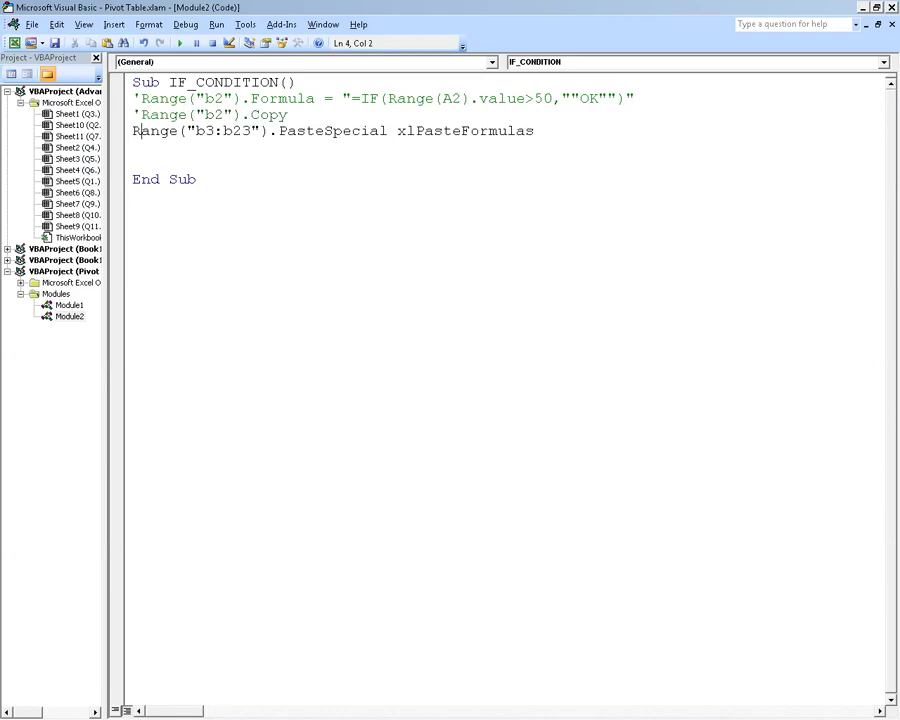
pyautogui.press('Left')
pyautogui.write("'")
pyautogui.press('Down')
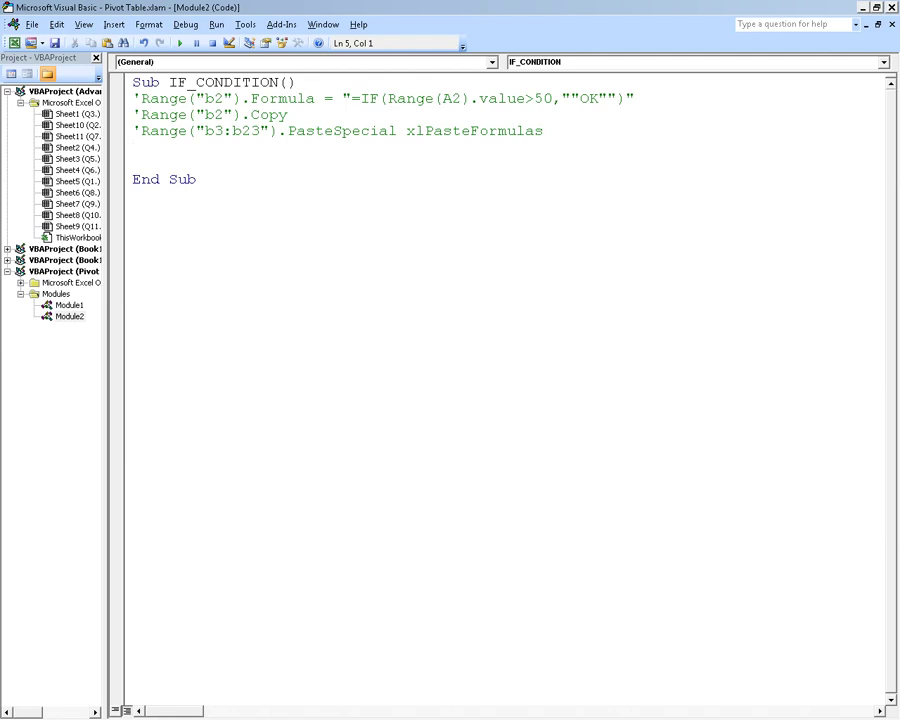
pyautogui.hotkey('alt', 'F11')
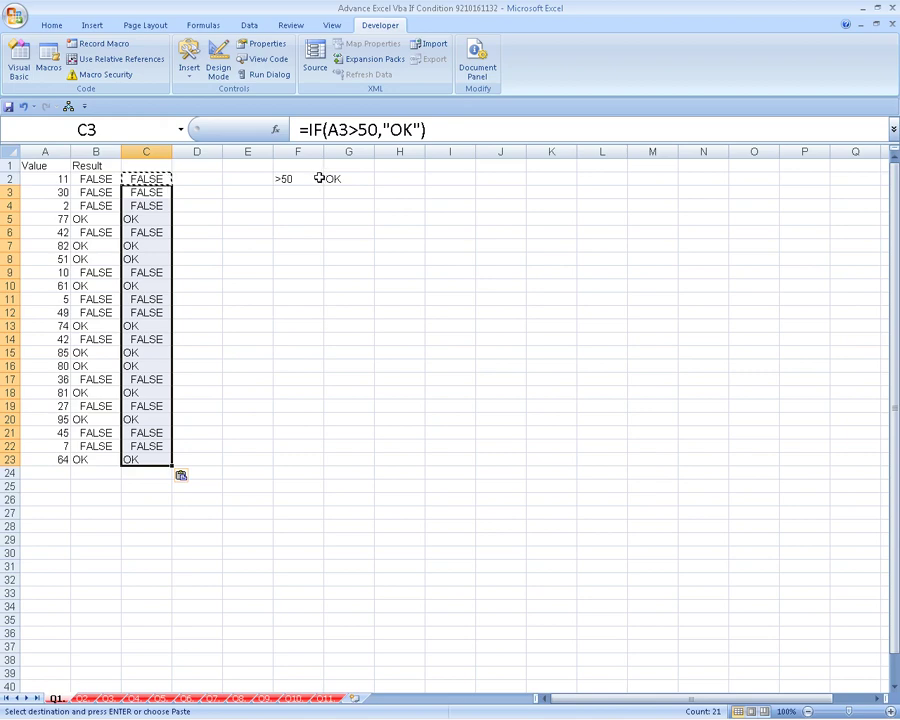
# Step: Clear B2:C23 so only the column-A values remain
pyautogui.click(528, 300)
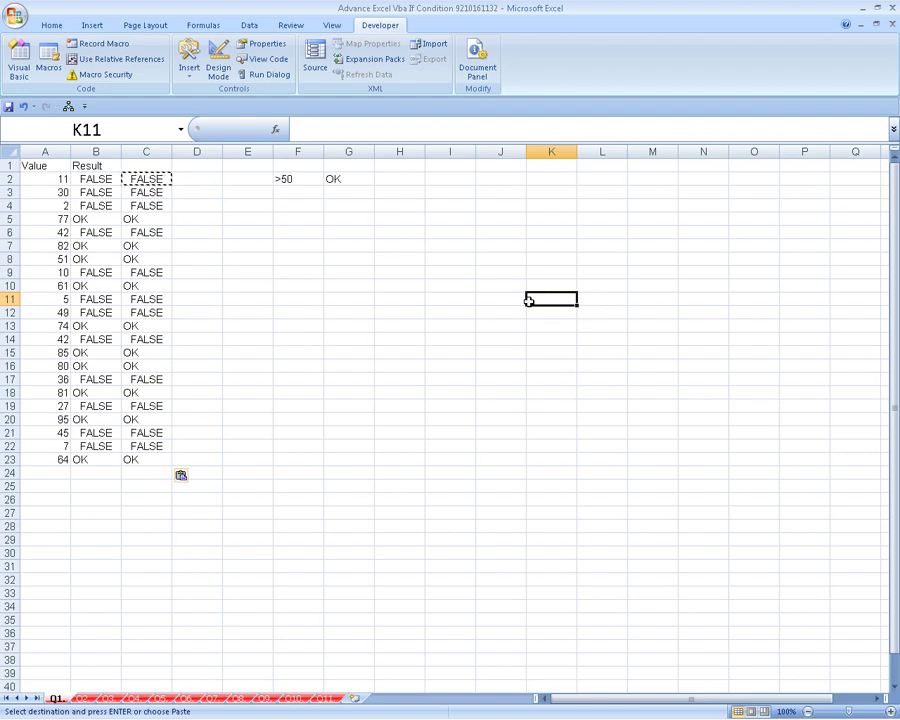
pyautogui.press('Escape')
pyautogui.moveTo(100, 179); pyautogui.dragTo(147, 455)
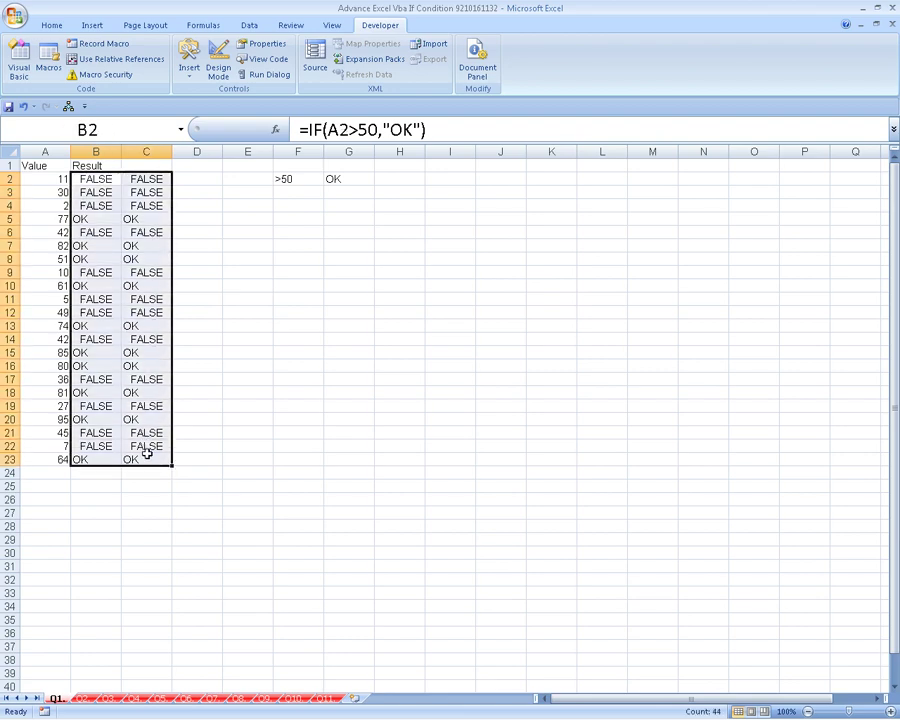
pyautogui.press('Delete')
# Step: Start an If statement by typing 'if' on line 5 of the macro
pyautogui.click(18, 64)
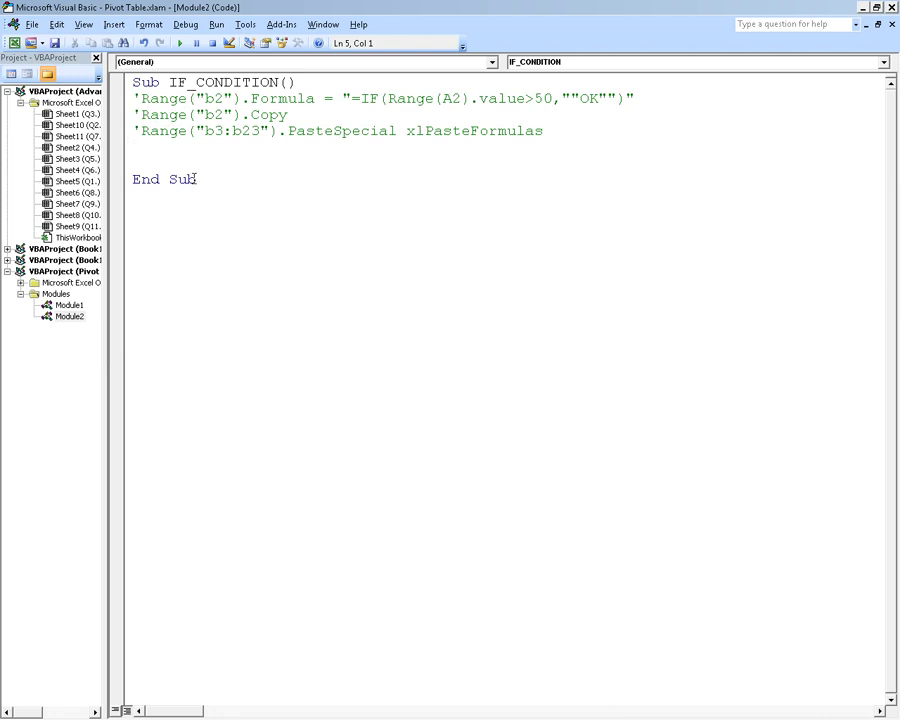
pyautogui.write('if')
pyautogui.hotkey('alt', 'F11')
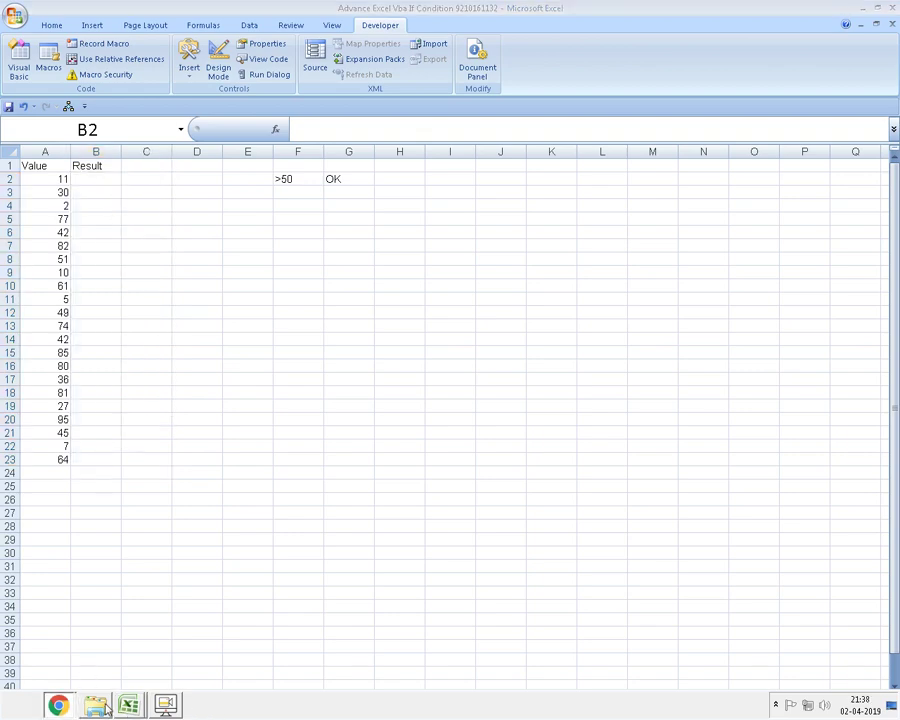
# Step: Open ExcelVBANotesForProfessionals (1) PDF from Downloads in Google Chrome
pyautogui.click(105, 706)
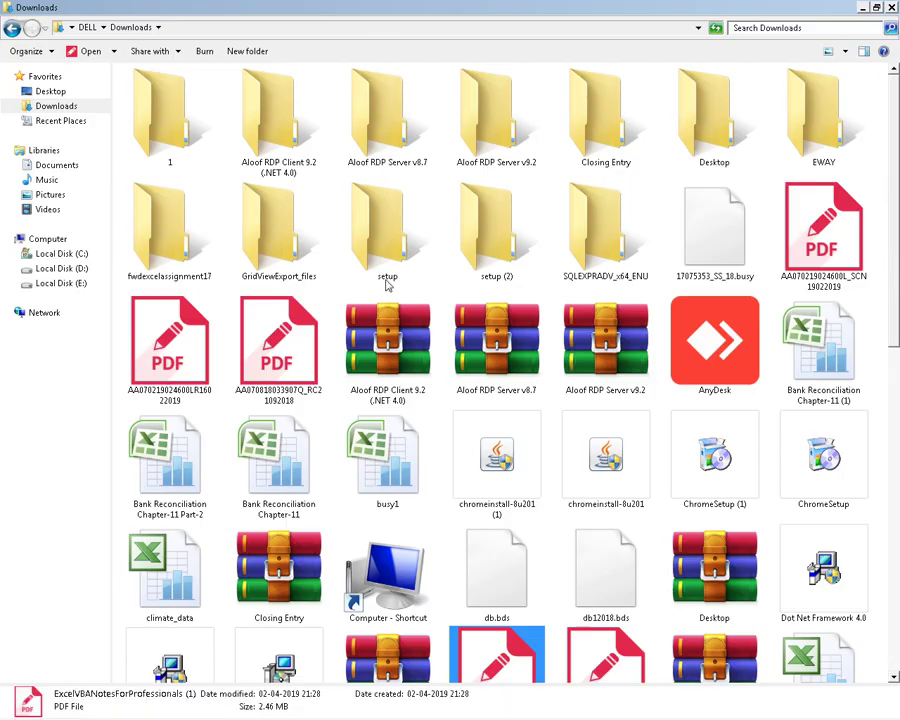
pyautogui.click(299, 372)
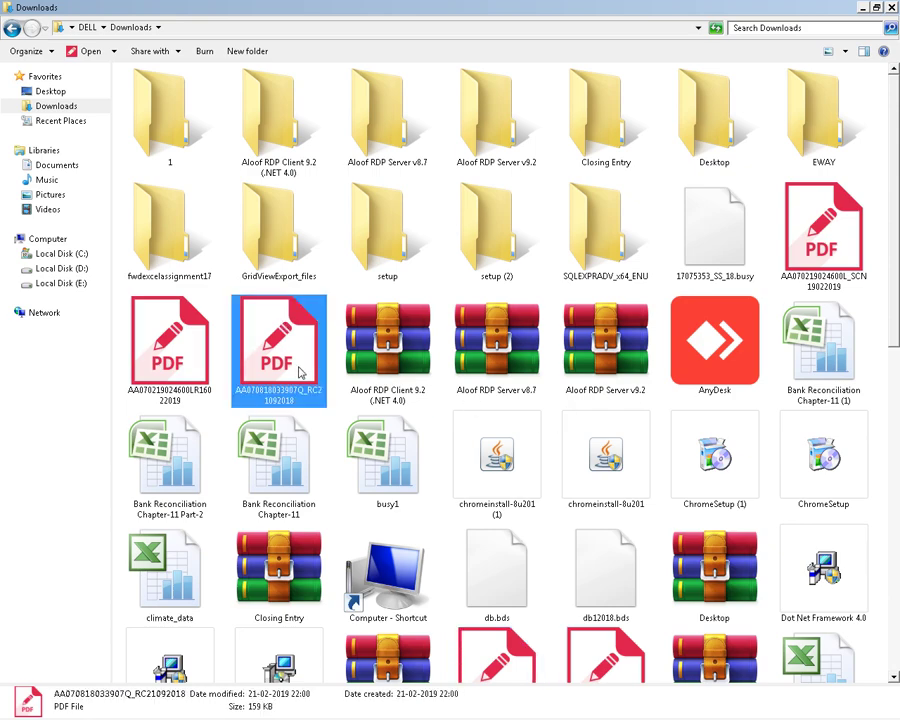
pyautogui.scroll(-5, 299, 372)
pyautogui.rightClick(489, 150)
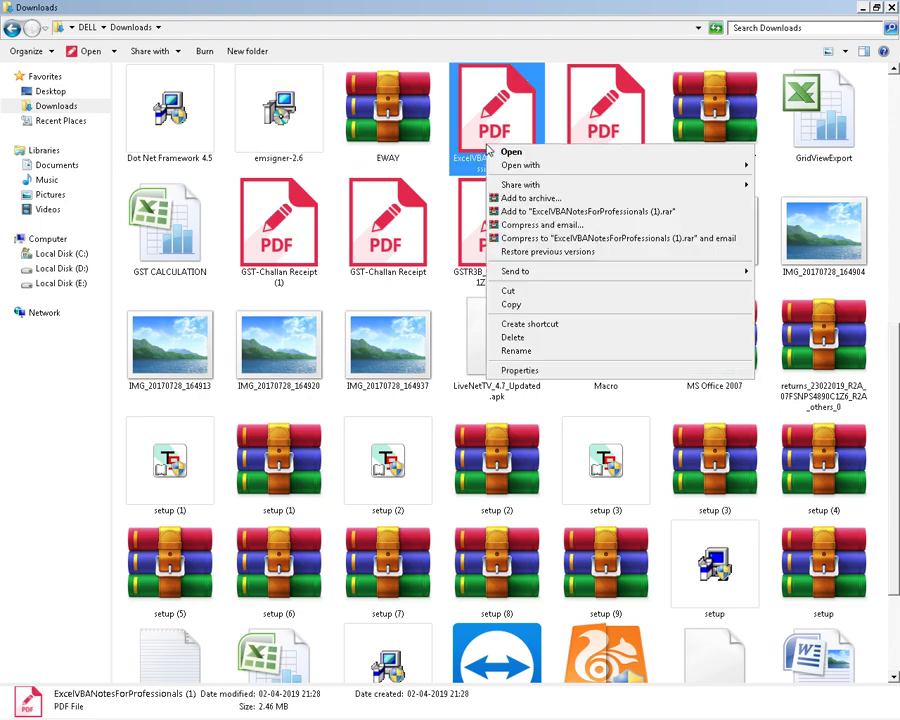
pyautogui.moveTo(520, 165)
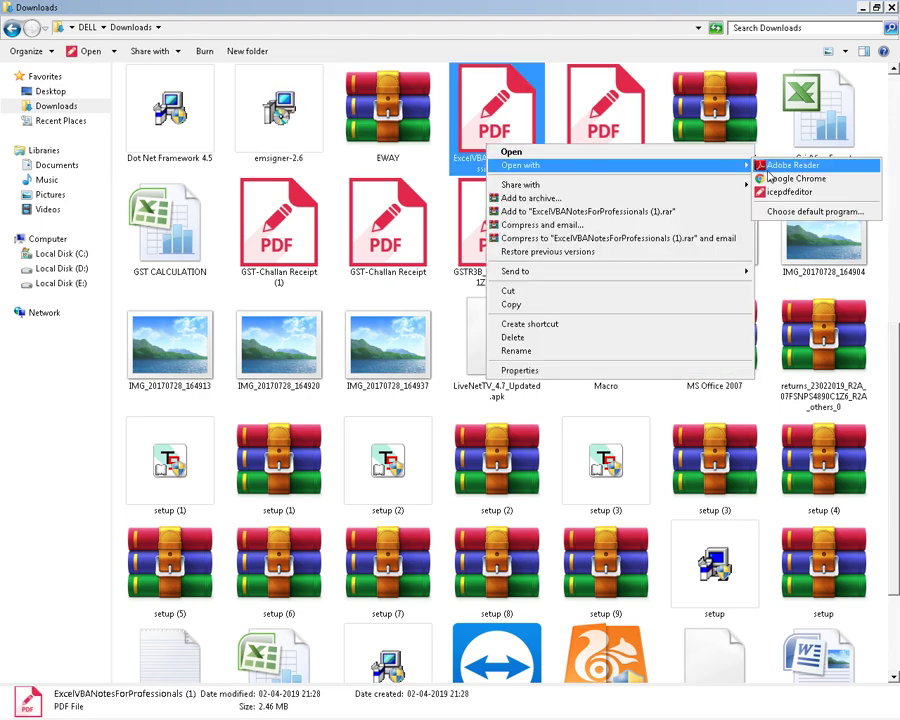
pyautogui.click(790, 178)
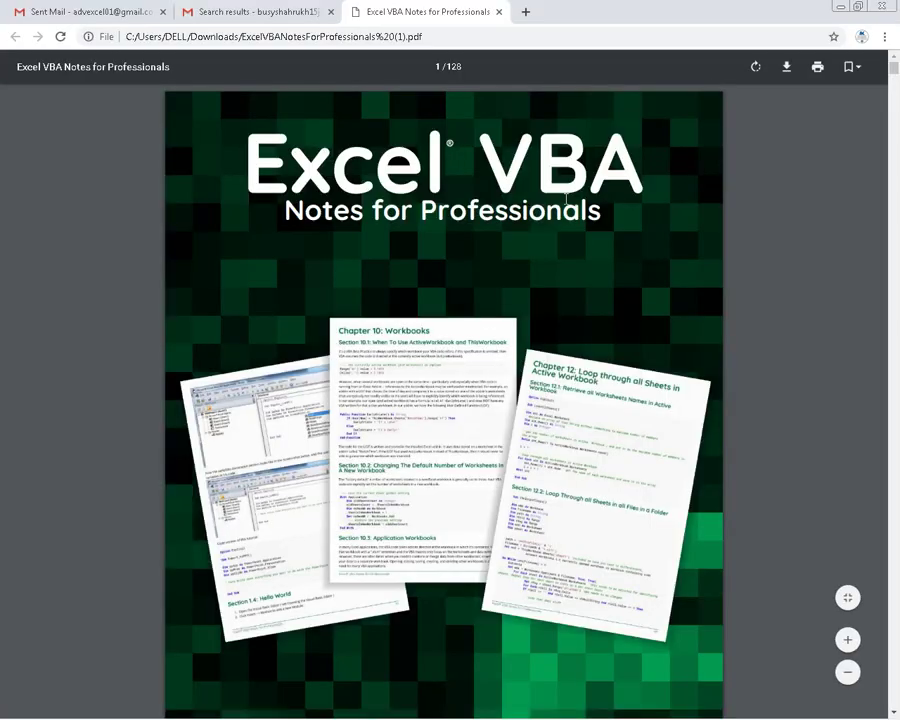
# Step: Jump from Contents to Chapter 3 on page 23 and highlight the single-line If syntax
pyautogui.scroll(-2, 606, 241)
pyautogui.scroll(-2, 606, 257)
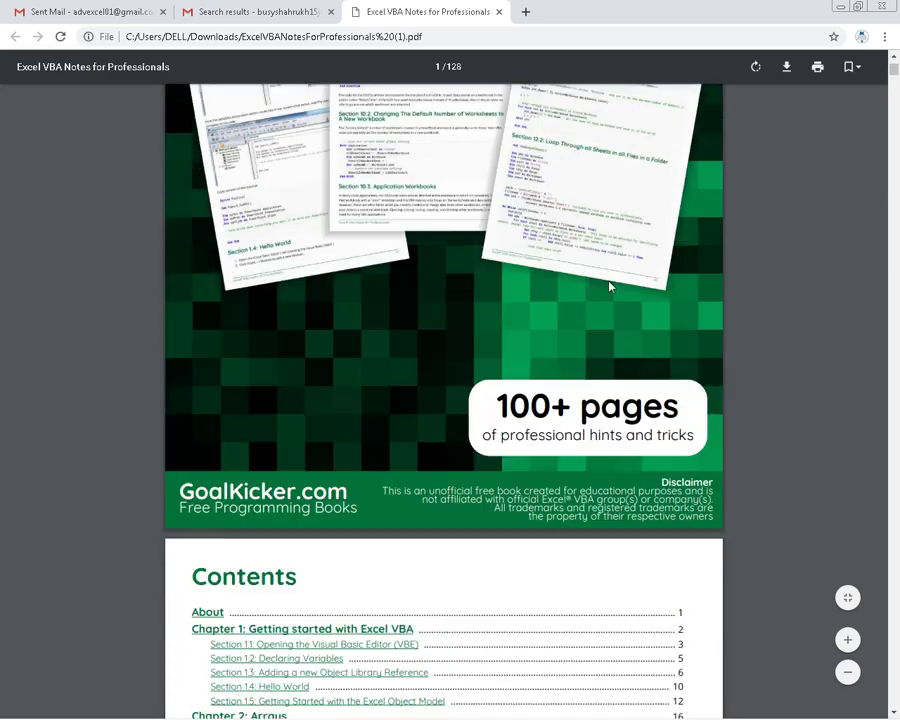
pyautogui.scroll(1, 611, 300)
pyautogui.scroll(-2, 599, 316)
pyautogui.scroll(-2, 597, 322)
pyautogui.scroll(1, 509, 580)
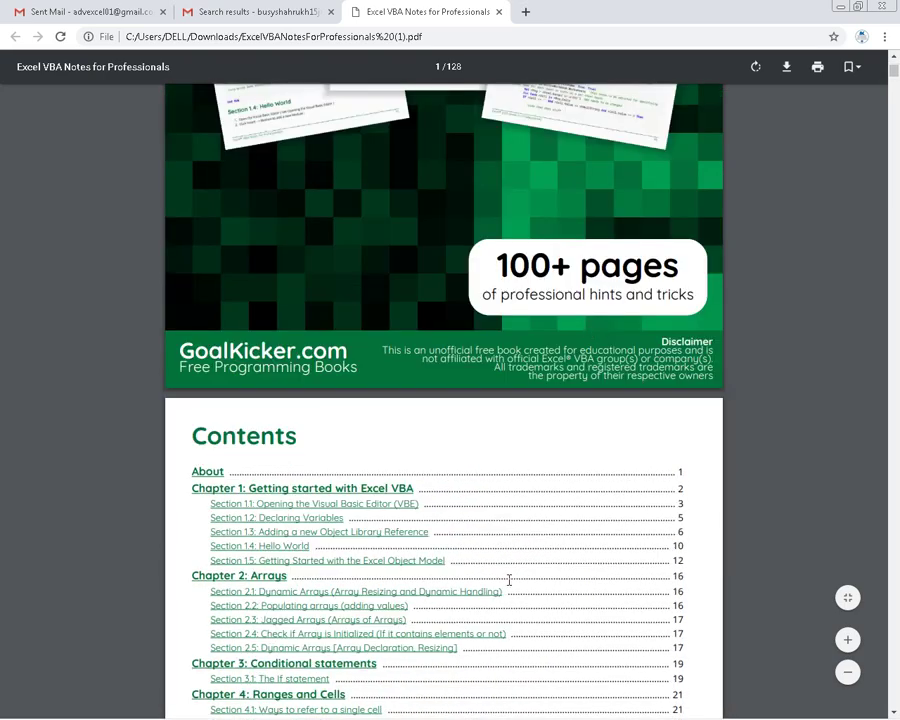
pyautogui.click(300, 664)
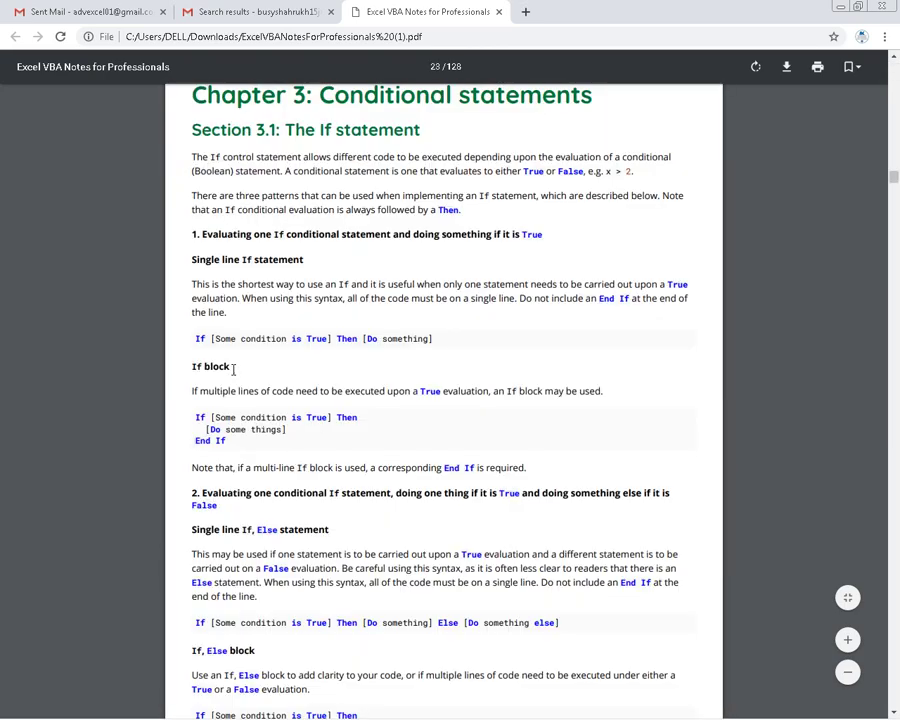
pyautogui.doubleClick(197, 339)
pyautogui.moveTo(216, 339); pyautogui.dragTo(392, 346)
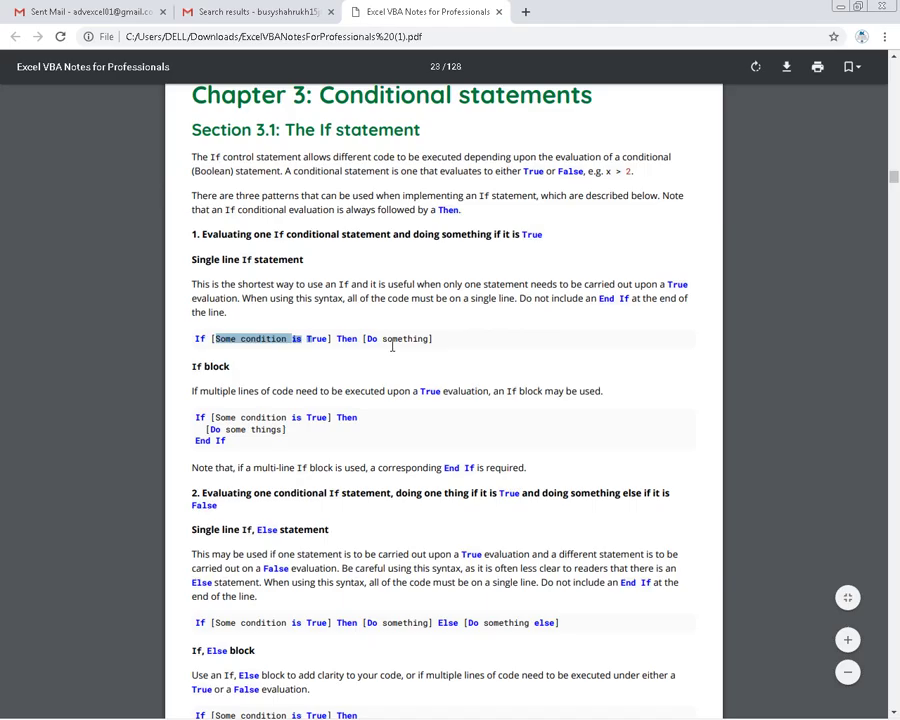
pyautogui.hotkey('alt', 'Tab')
pyautogui.hotkey('alt', 'Tab')
pyautogui.hotkey('alt', 'Tab')
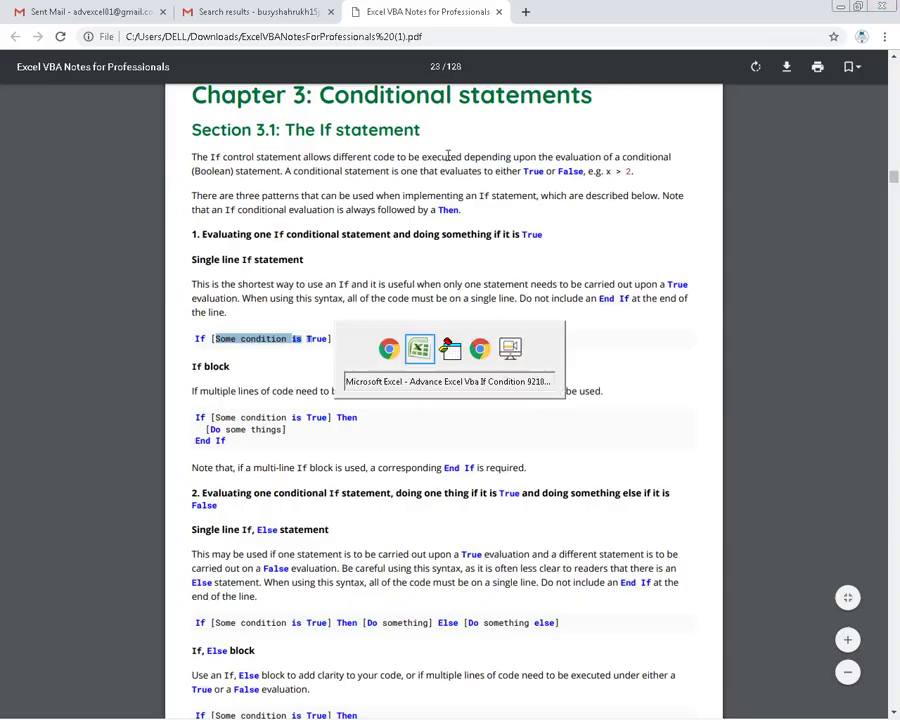
# Step: Complete line 5 as If Range("a2").Value > 50 Then Range("B2").Value = "OK"
pyautogui.hotkey('alt', 'F11')
pyautogui.write('if')
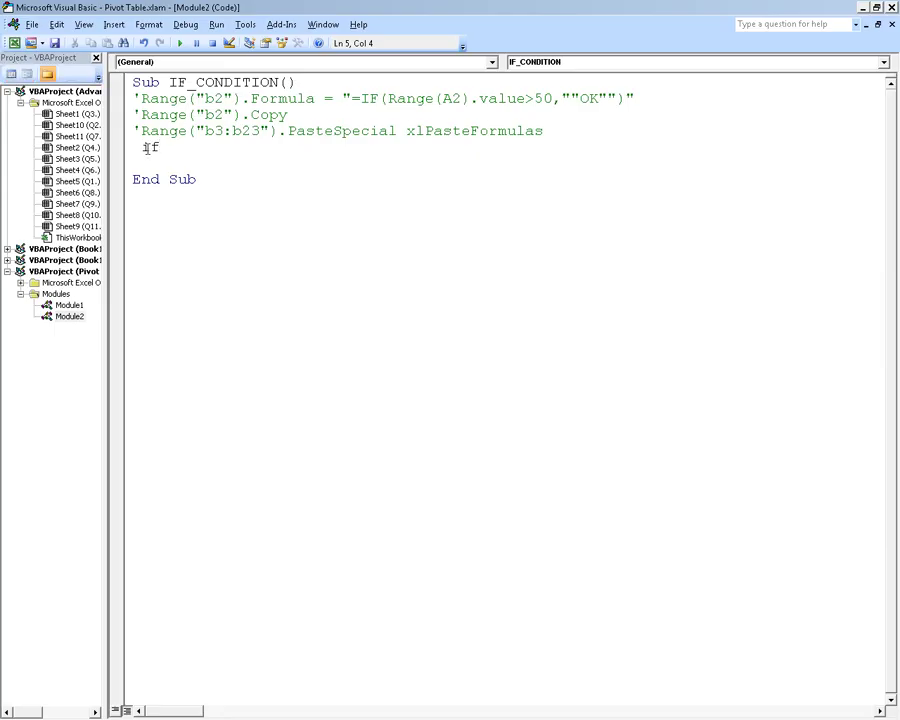
pyautogui.write('r')
pyautogui.press('BackSpace')
pyautogui.write('Range("')
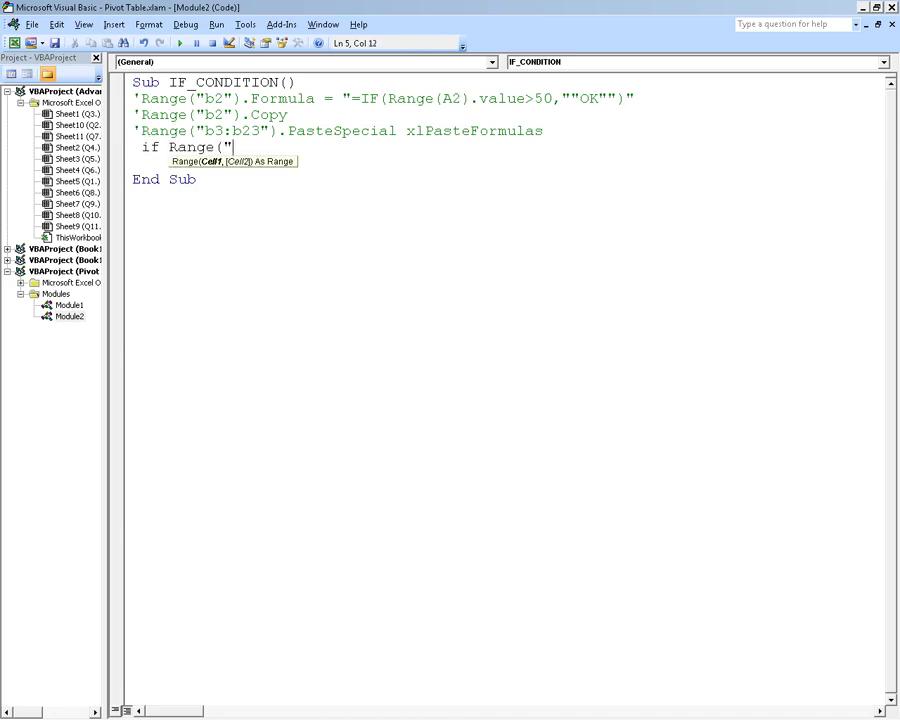
pyautogui.write('a')
pyautogui.click(146, 150)
pyautogui.press('Return')
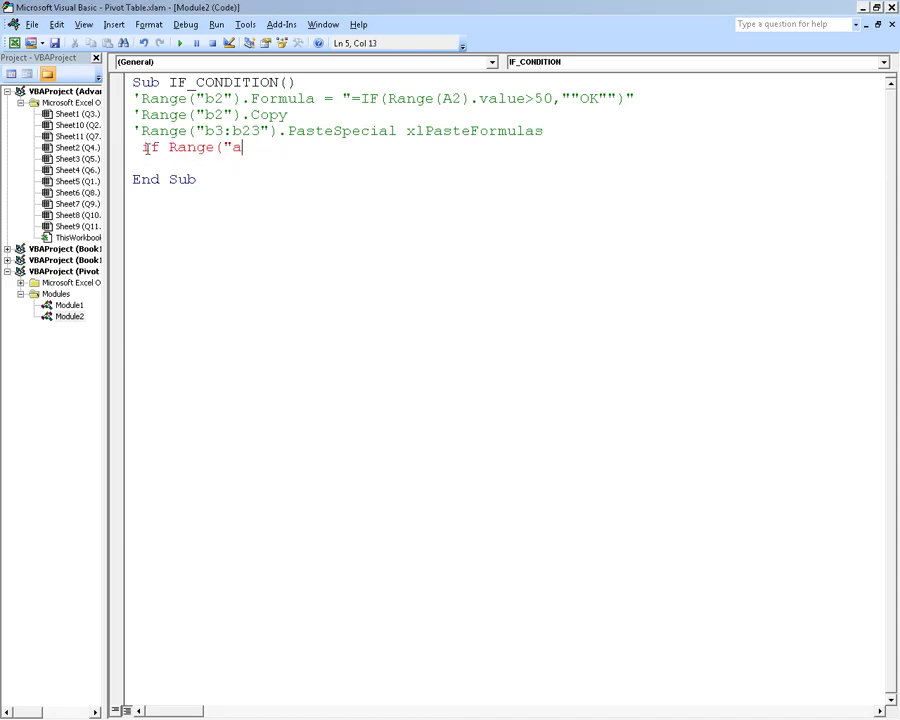
pyautogui.press('Down')
pyautogui.press('Up')
pyautogui.write('2").val')
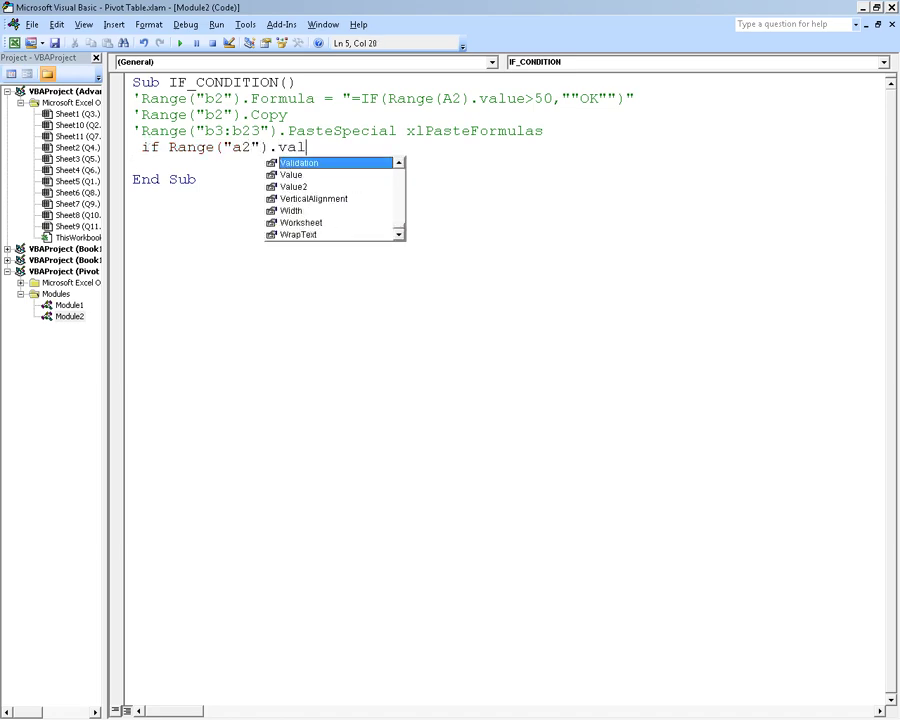
pyautogui.write('ue >')
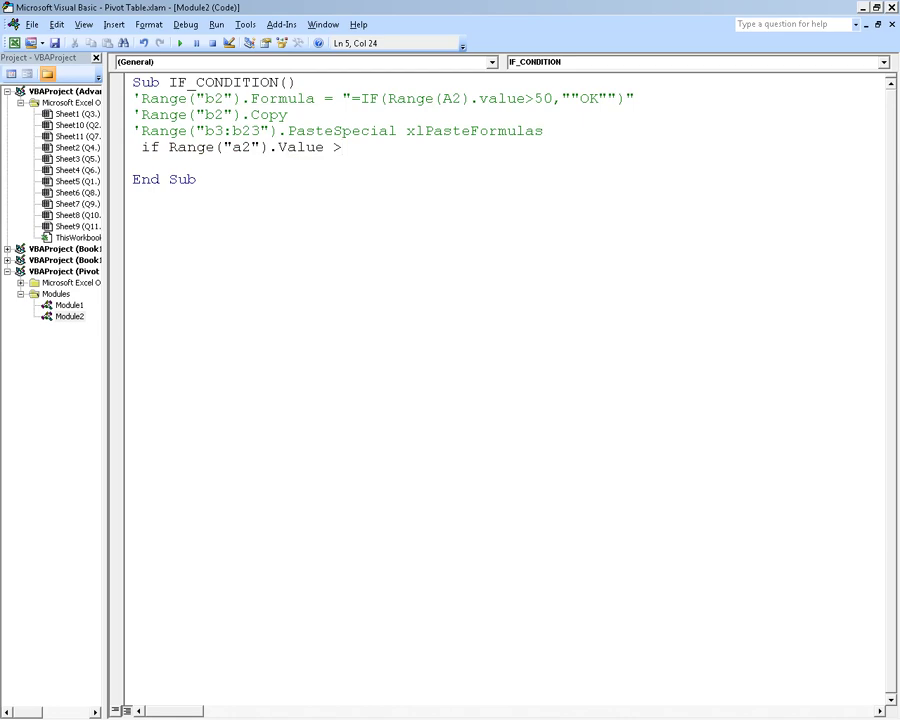
pyautogui.write('50')
pyautogui.write(' Then')
pyautogui.write(' Ran')
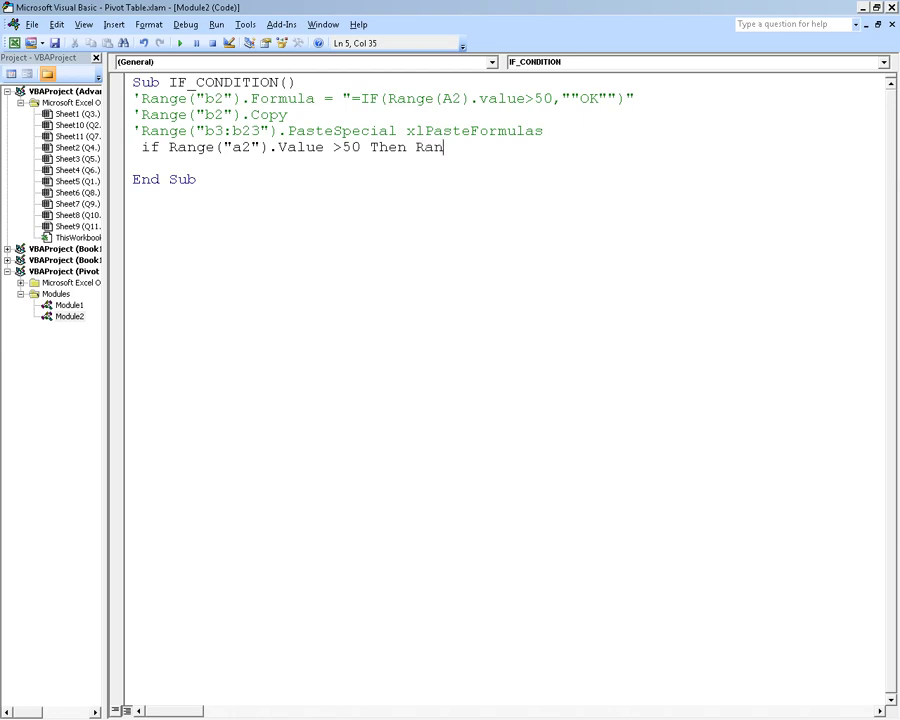
pyautogui.write('ge("B2')
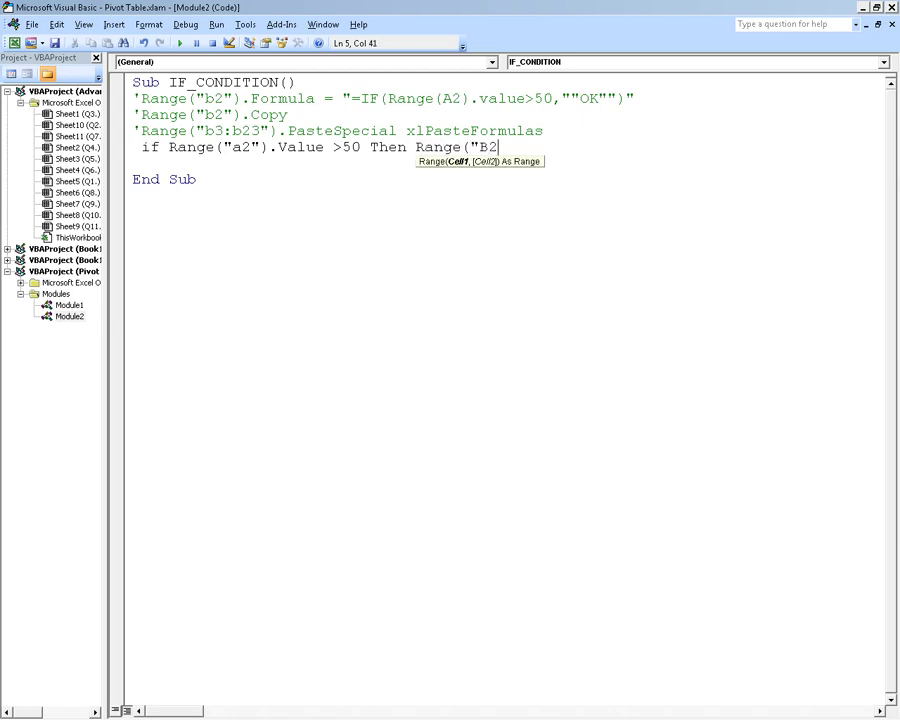
pyautogui.write('").val')
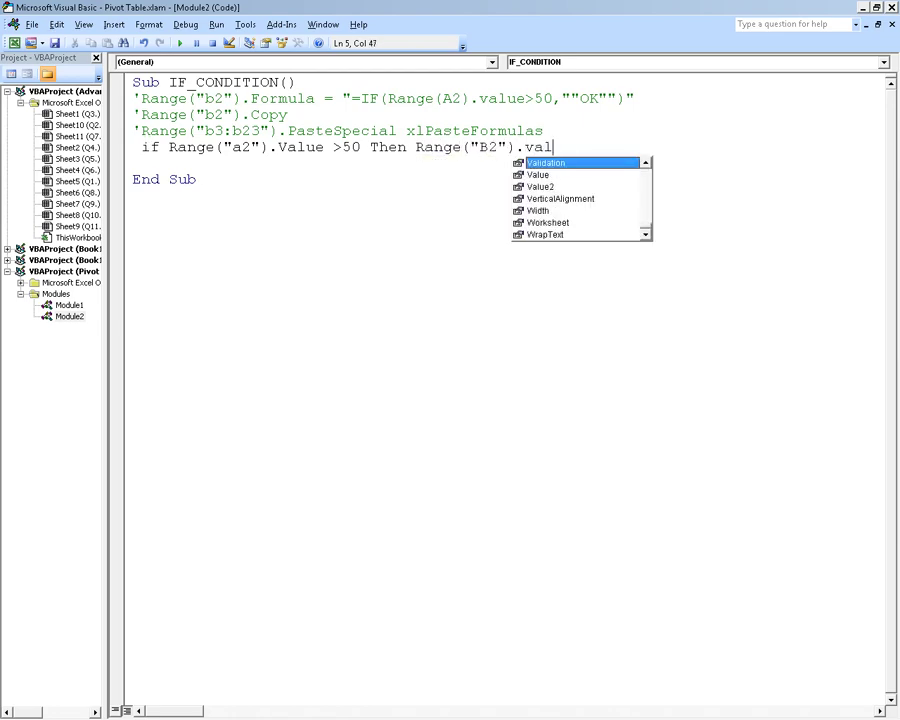
pyautogui.write('ue="')
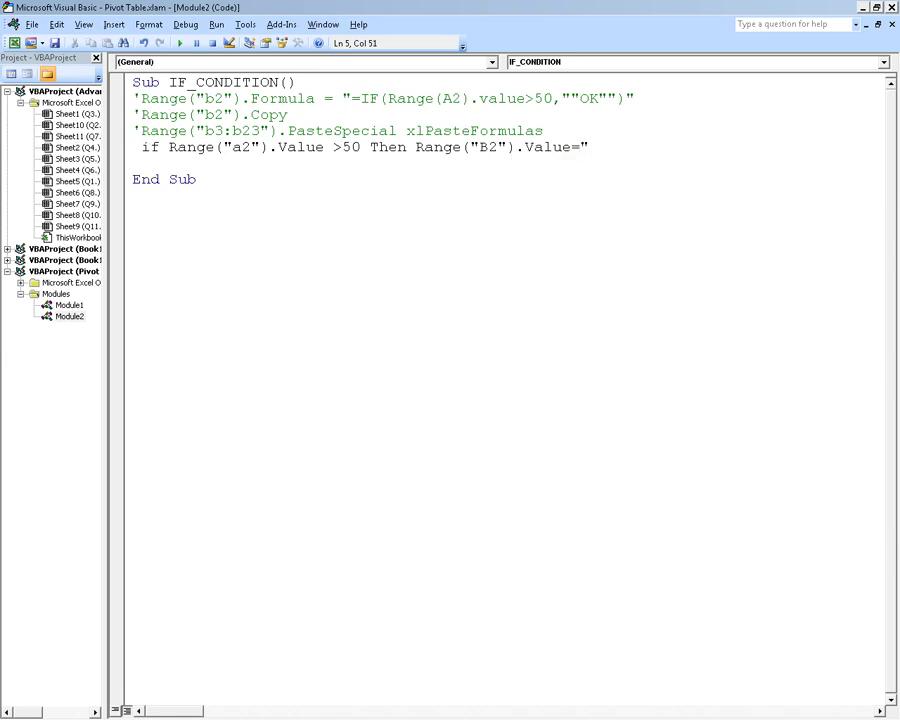
pyautogui.write('OK')
pyautogui.press('Return')
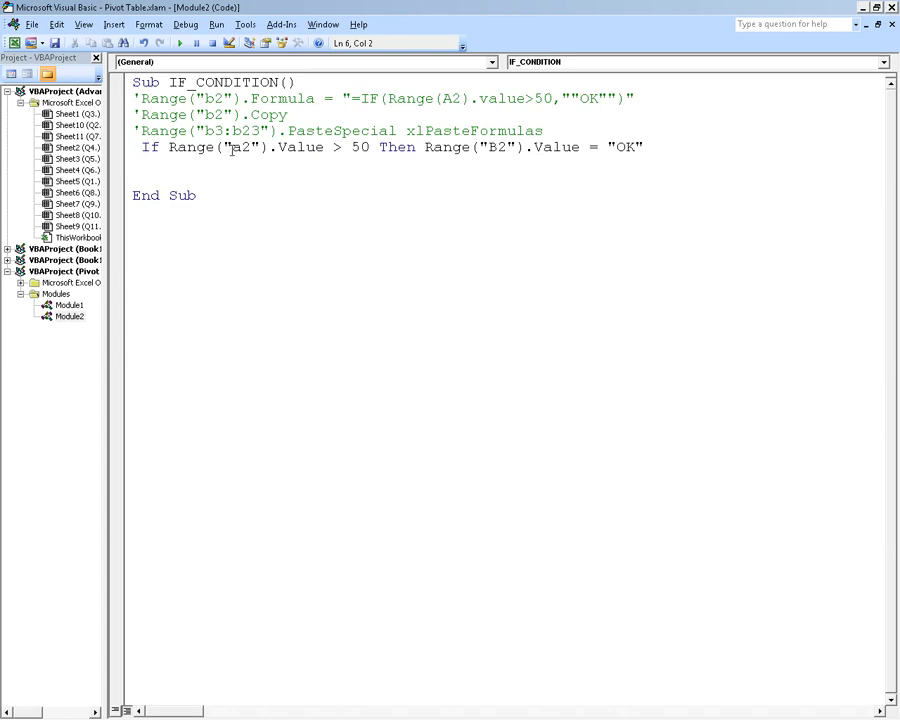
pyautogui.hotkey('alt', 'Tab')
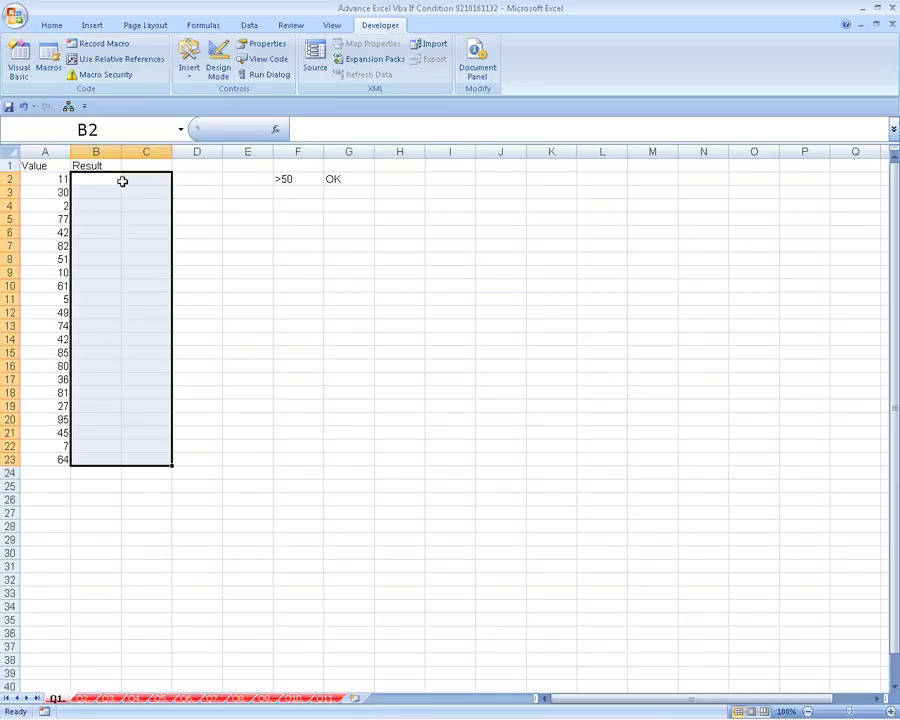
# Step: Run IF_CONDITION with A2 still at 11 and check cell B2
pyautogui.click(104, 187)
pyautogui.press('Up')
pyautogui.click(15, 58)
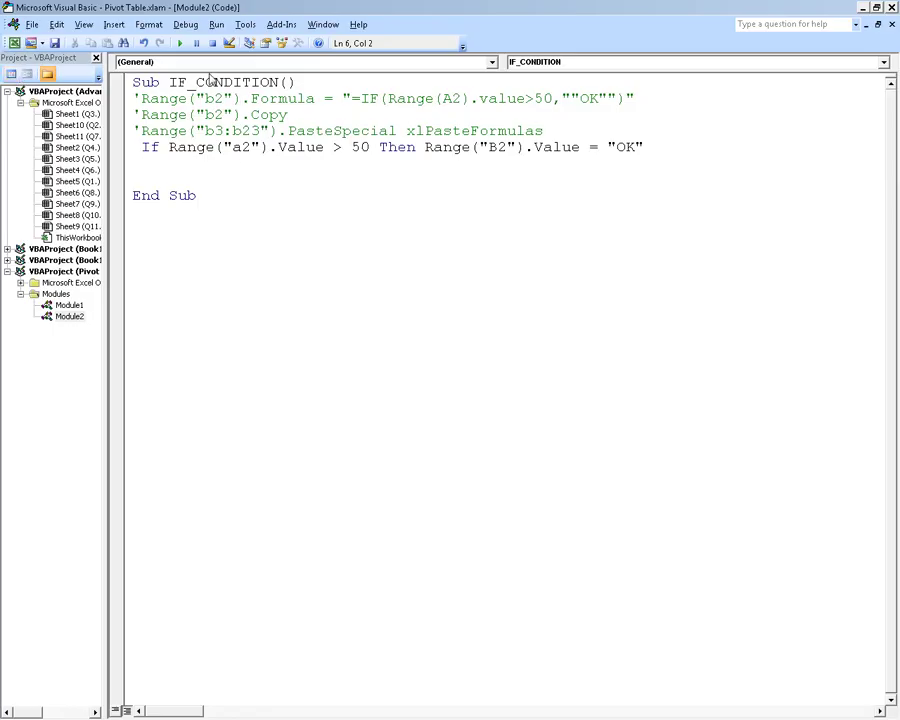
pyautogui.click(180, 44)
pyautogui.hotkey('alt', 'Tab')
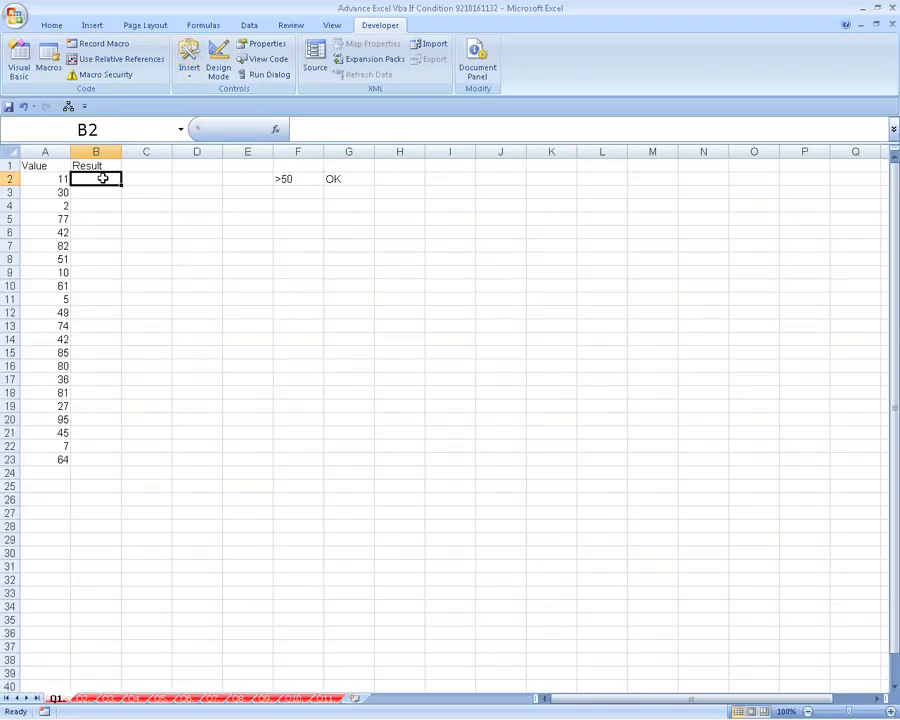
# Step: Enter 51 in A2 and rerun IF_CONDITION so B2 shows OK
pyautogui.click(56, 179)
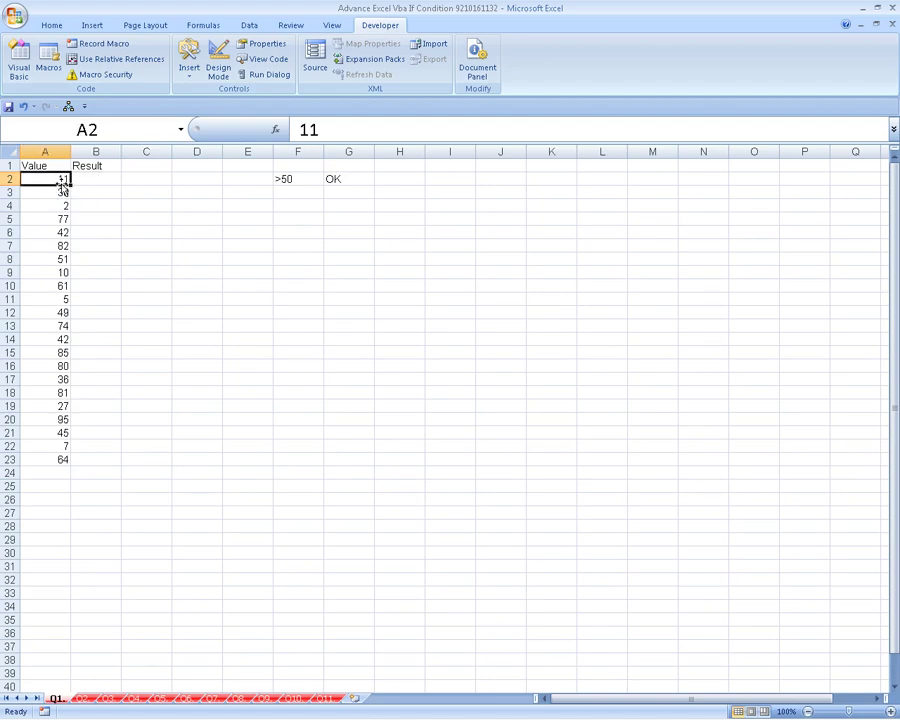
pyautogui.write('51')
pyautogui.press('Return')
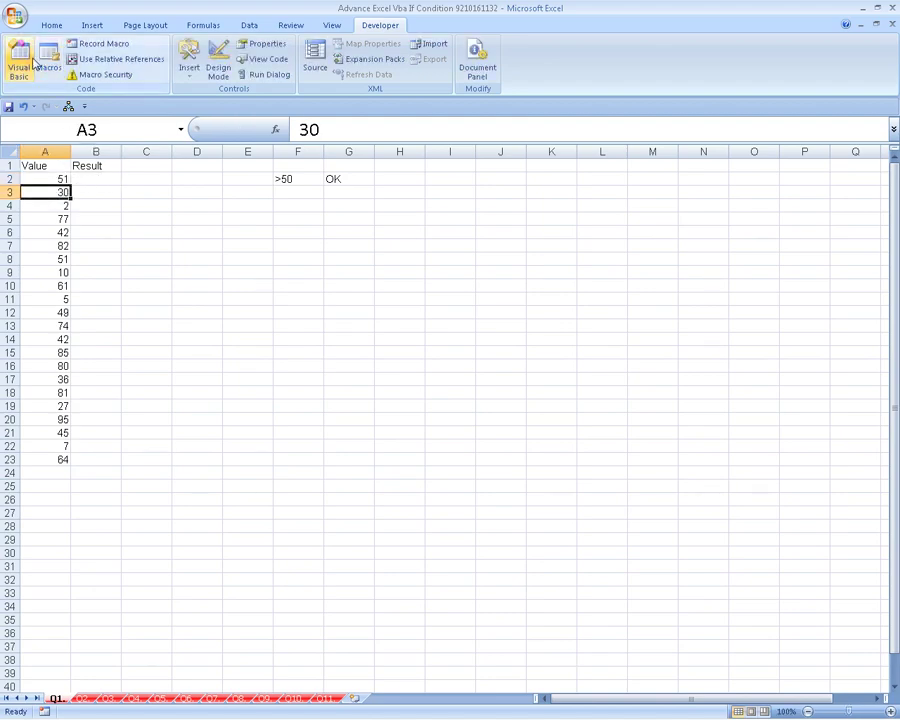
pyautogui.click(19, 62)
pyautogui.click(180, 43)
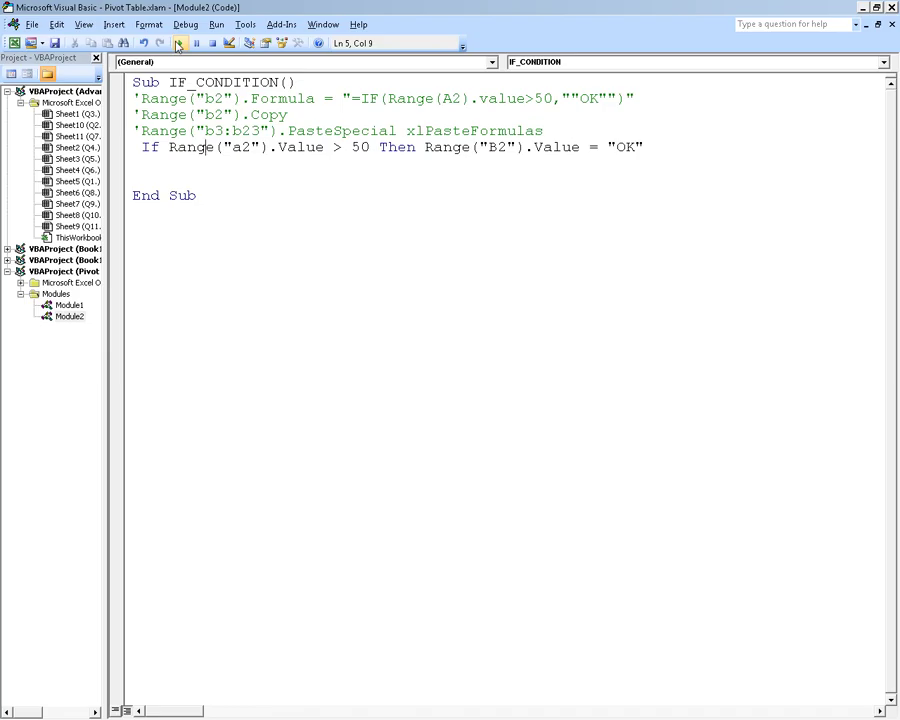
pyautogui.hotkey('alt', 'Tab')
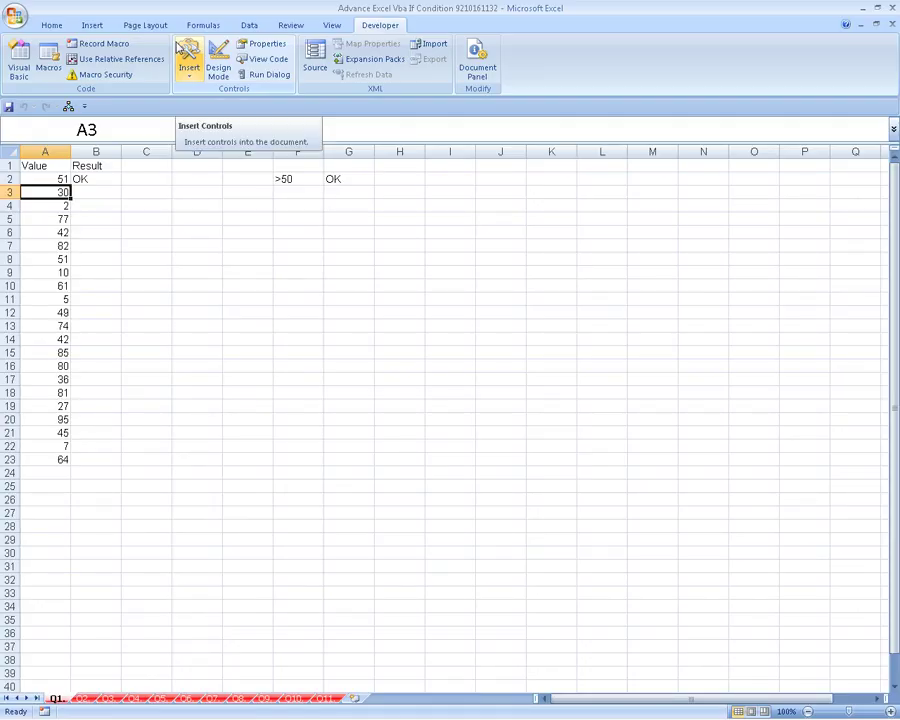
# Step: Highlight the If line, then select B3:B23 as the Result cells it doesn't fill yet
pyautogui.hotkey('alt', 'Tab')
pyautogui.moveTo(645, 148); pyautogui.dragTo(133, 147)
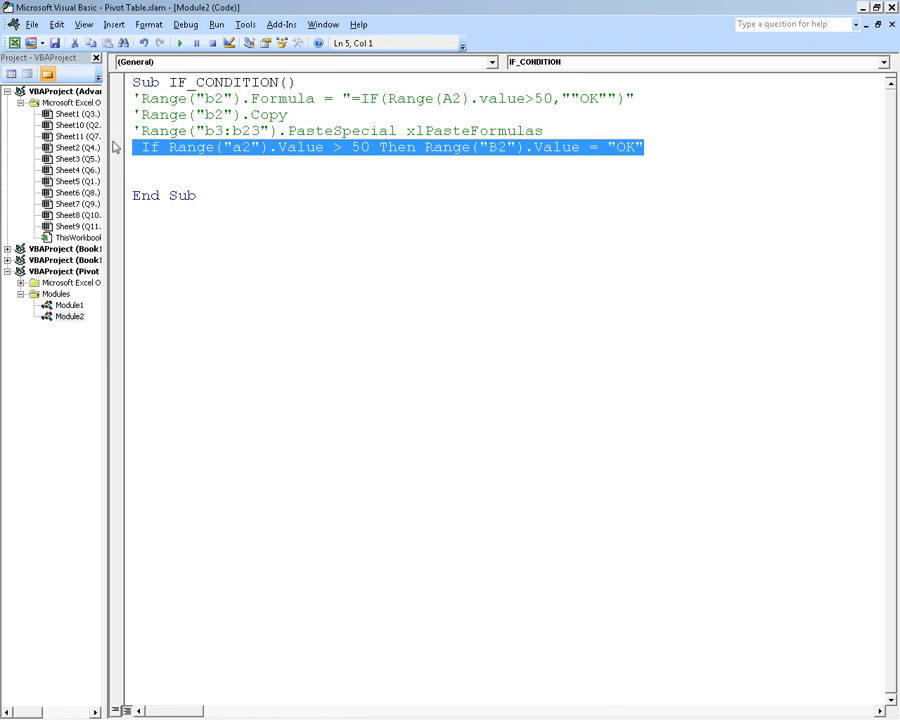
pyautogui.hotkey('alt', 'F11')
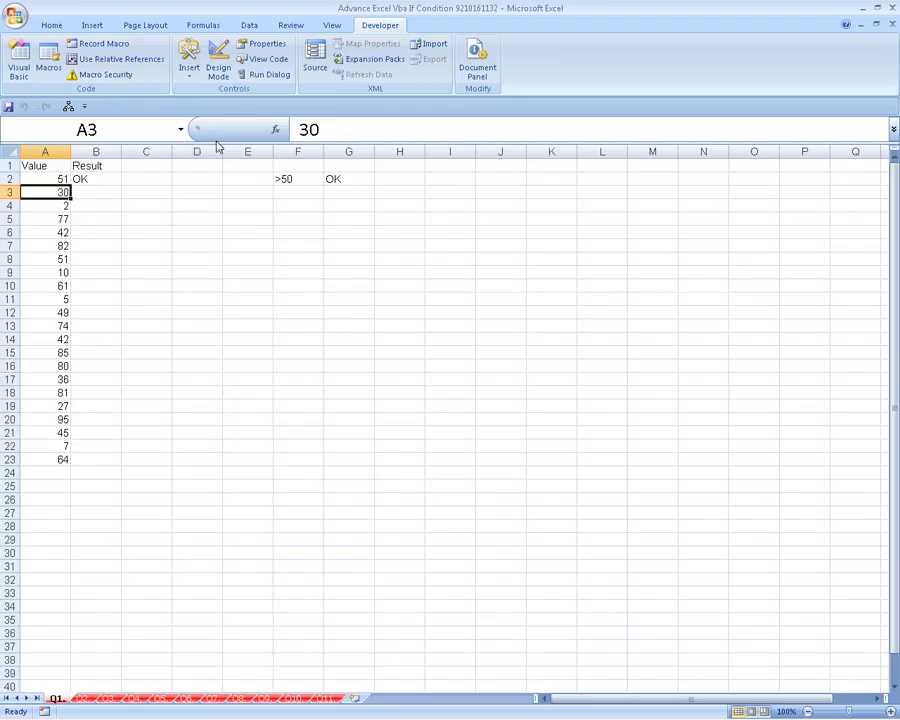
pyautogui.moveTo(88, 197); pyautogui.dragTo(90, 460)
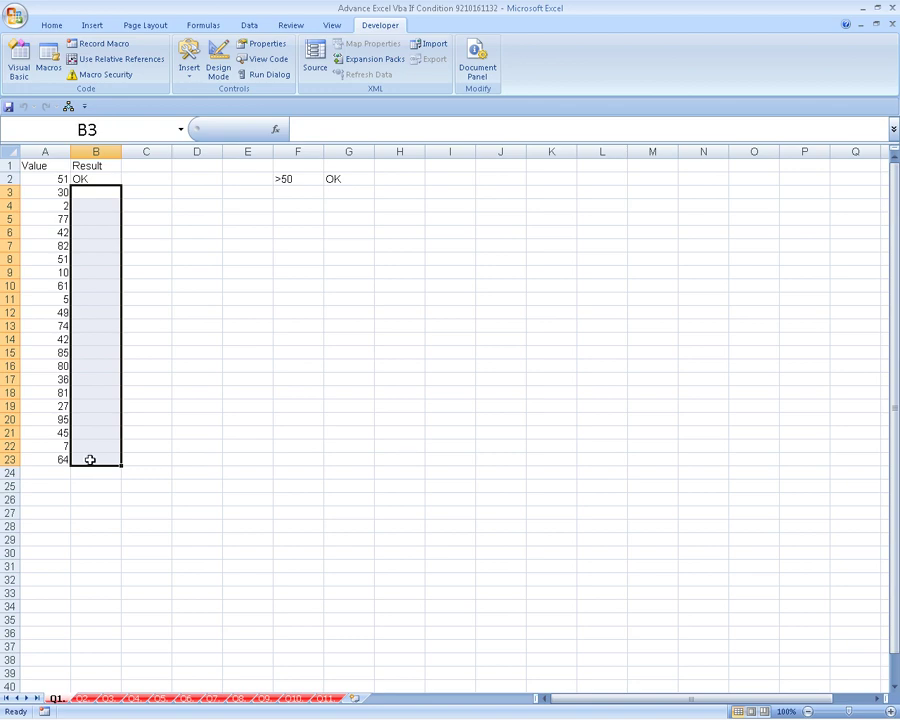
pyautogui.click(19, 58)
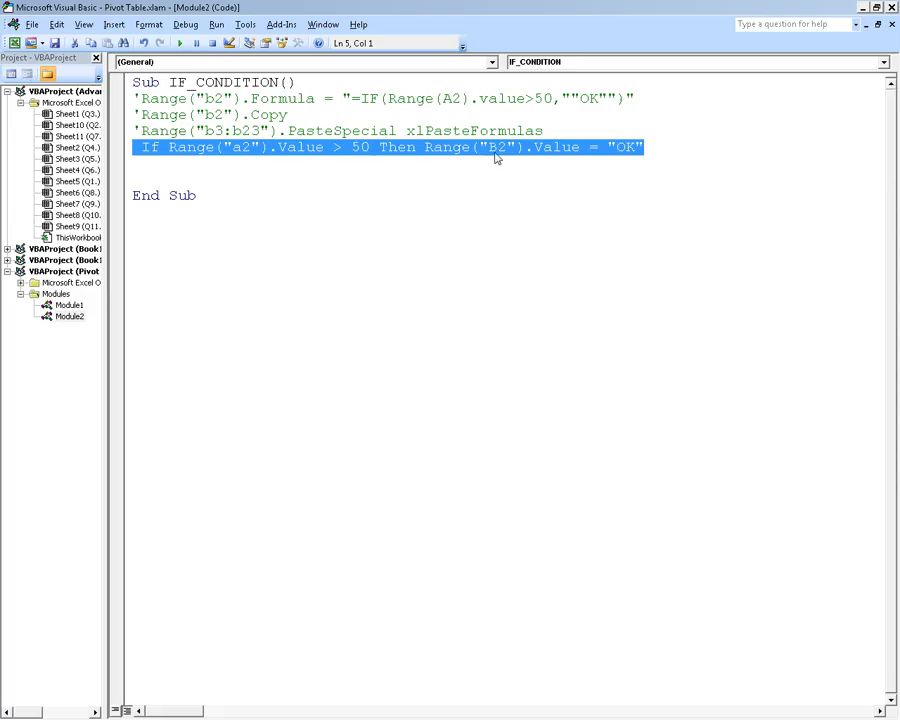
# Step: Add 'For I = 2 to 23' above the If line and 'Next i' below it
pyautogui.click(591, 132)
pyautogui.press('Return')
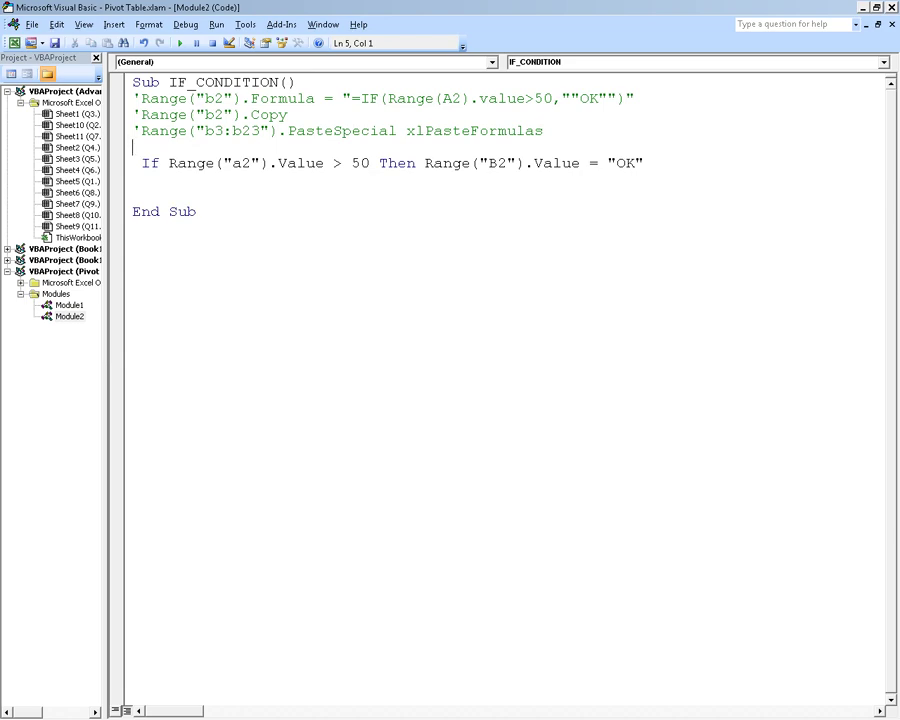
pyautogui.write('F')
pyautogui.write('or ')
pyautogui.write('I =')
pyautogui.write(' 2')
pyautogui.press('BackSpace')
pyautogui.write('2 to ')
pyautogui.write('23')
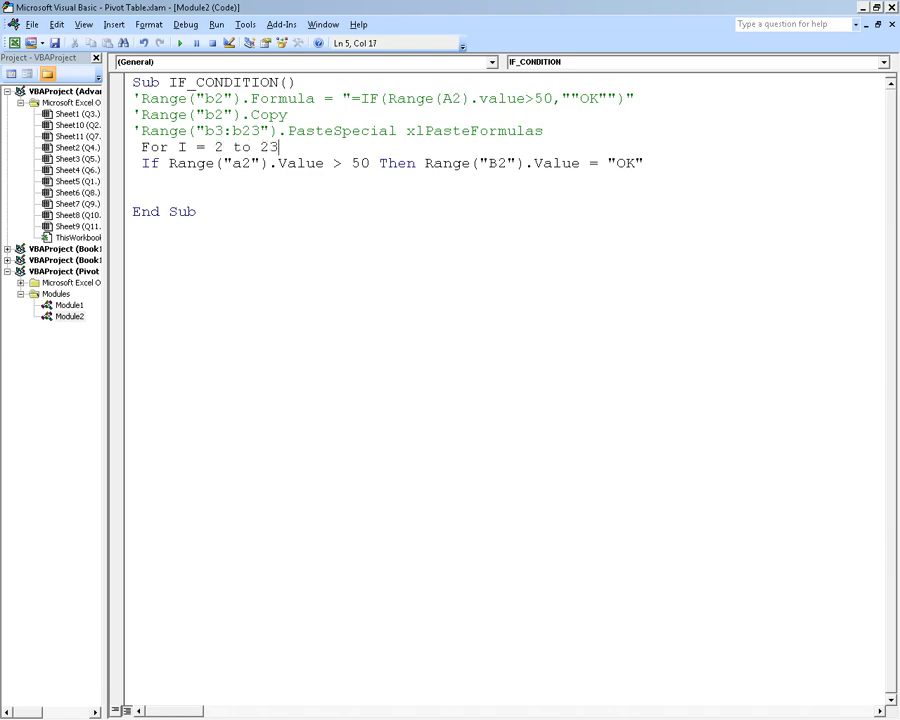
pyautogui.press('Down')
pyautogui.press('Down')
pyautogui.write('N')
pyautogui.write('ext i')
pyautogui.press('Return')
pyautogui.hotkey('alt', 'F11')
# Step: Note loop counter values in H7:I8 as label i with values 1 and 2
pyautogui.click(396, 251)
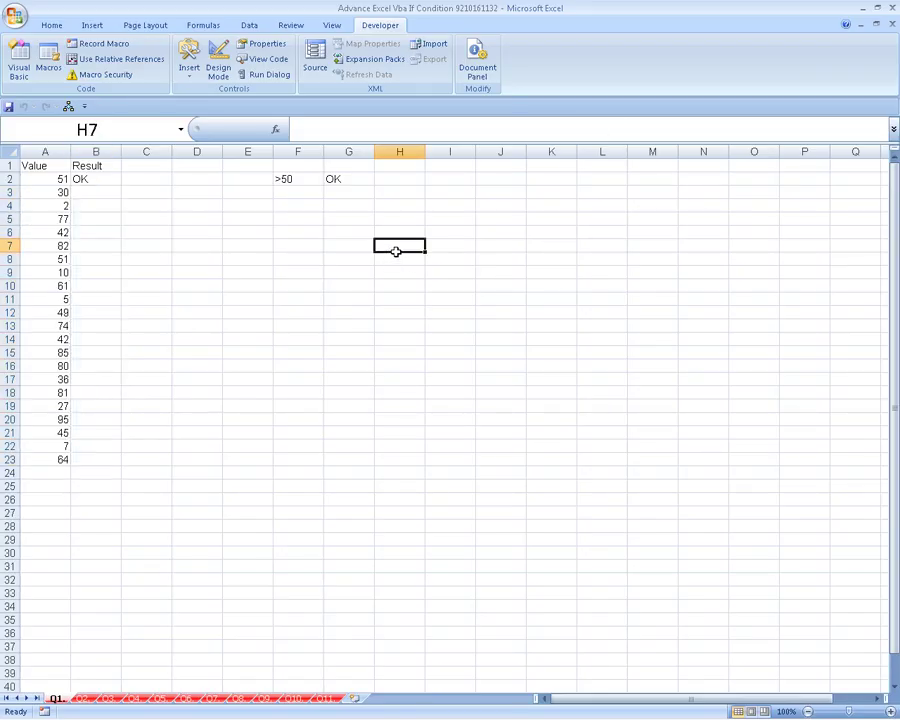
pyautogui.write('i')
pyautogui.press('Return')
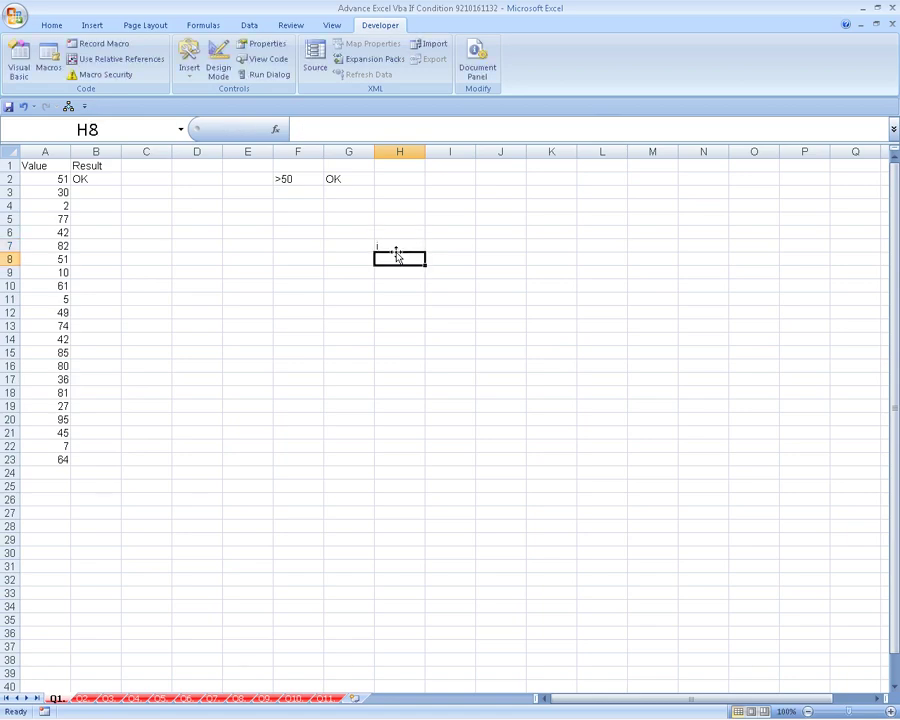
pyautogui.press('Up')
pyautogui.press('Right')
pyautogui.write('1')
pyautogui.press('Return')
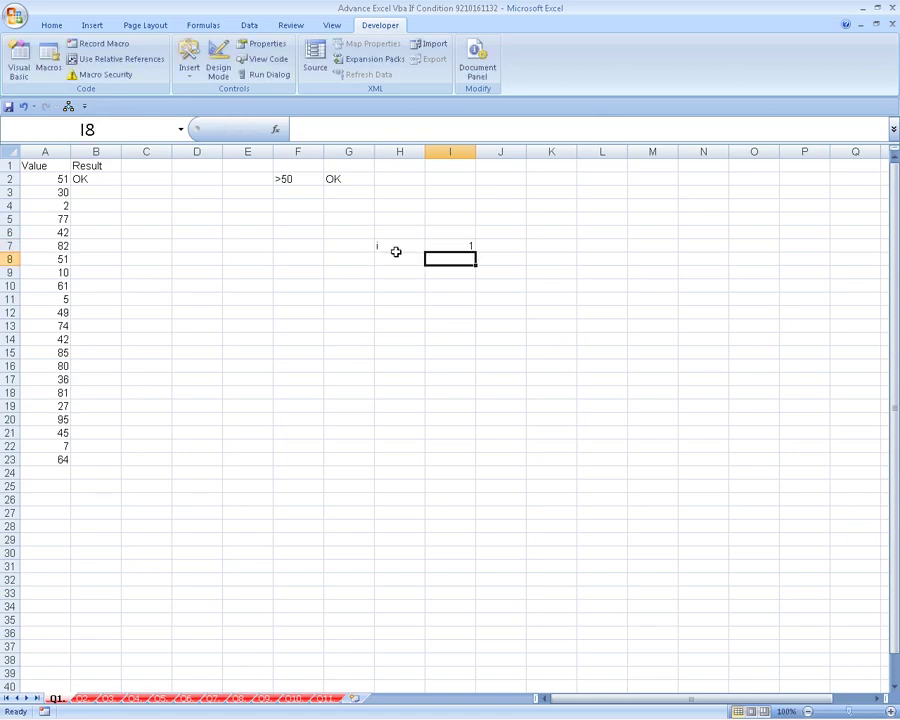
pyautogui.press('Up')
pyautogui.press('Left')
pyautogui.press('Down')
pyautogui.write('i')
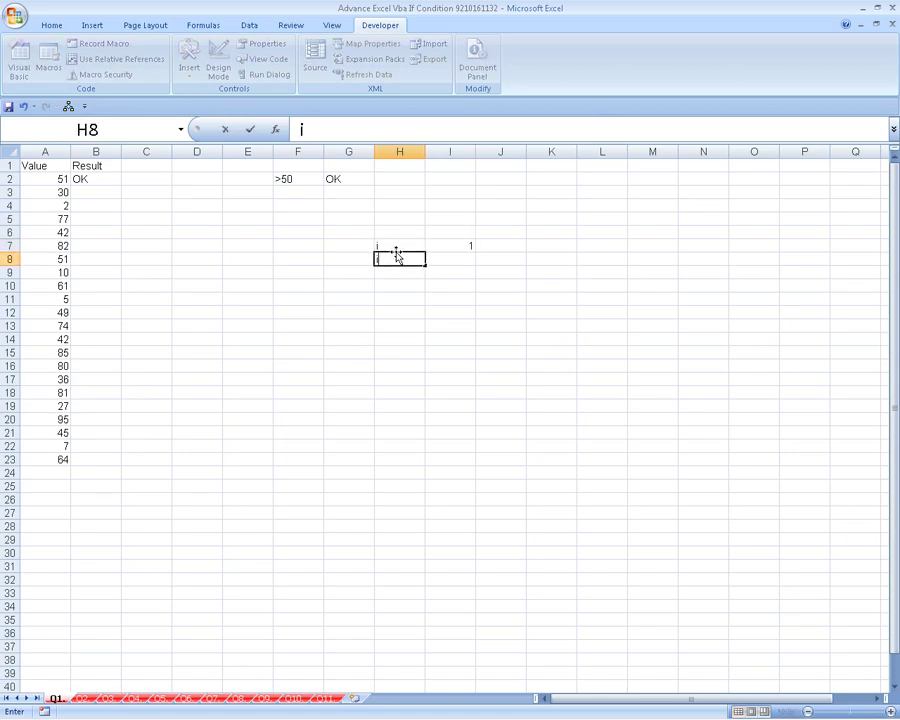
pyautogui.press('Right')
pyautogui.write('2')
pyautogui.press('Return')
# Step: Continue the counter notes in H9:I10 with i values 3 and 23
pyautogui.press('Left')
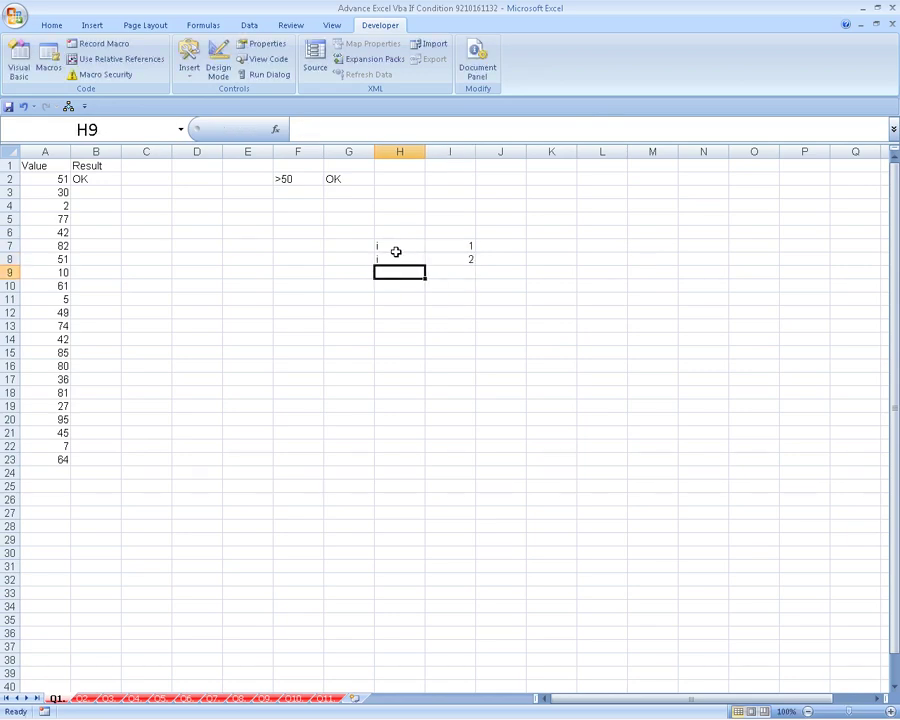
pyautogui.write('i')
pyautogui.press('Right')
pyautogui.write('3')
pyautogui.press('Return')
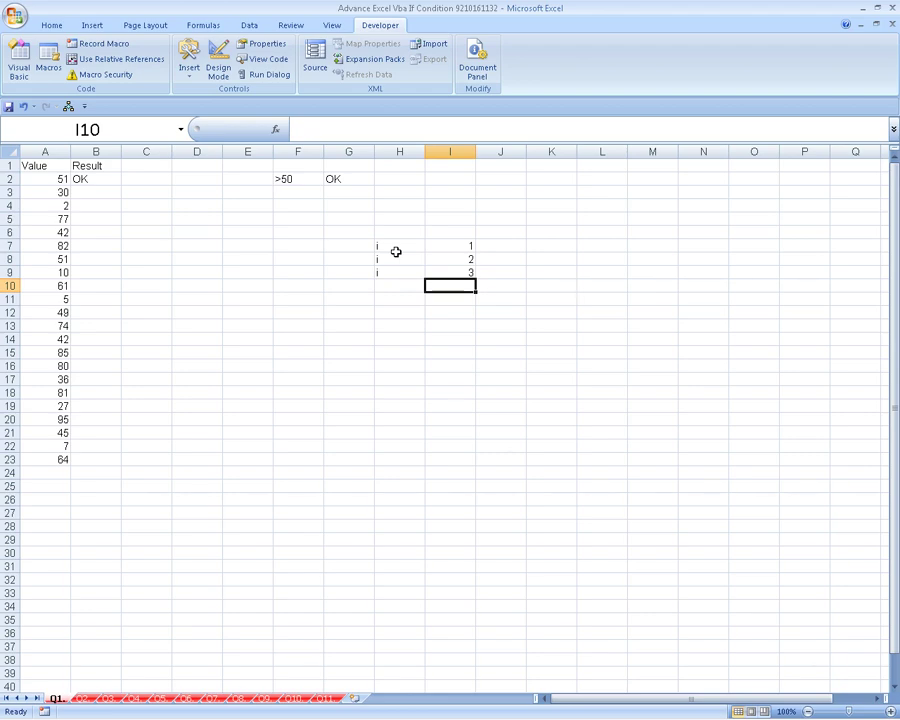
pyautogui.press('Left')
pyautogui.write('i')
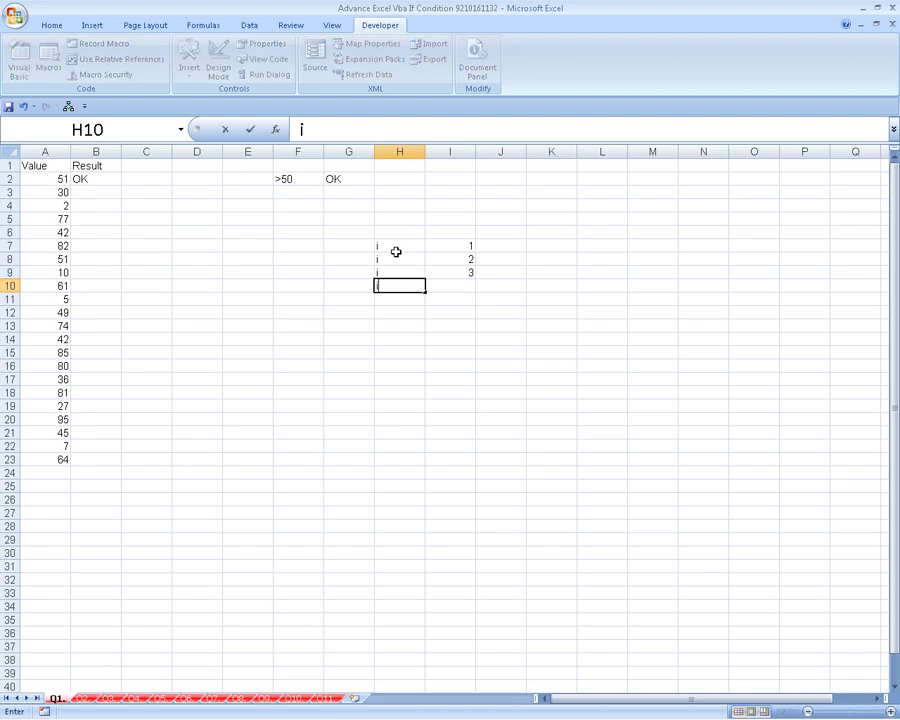
pyautogui.press('Return')
pyautogui.press('Up')
pyautogui.press('Right')
pyautogui.write('23')
pyautogui.press('Return')
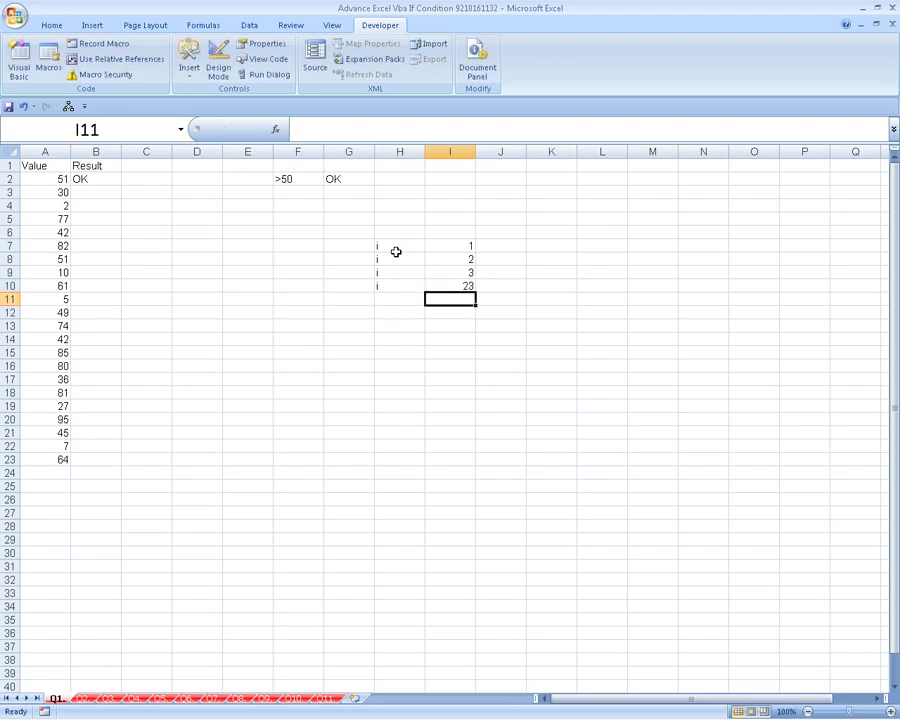
pyautogui.hotkey('alt', 'F11')
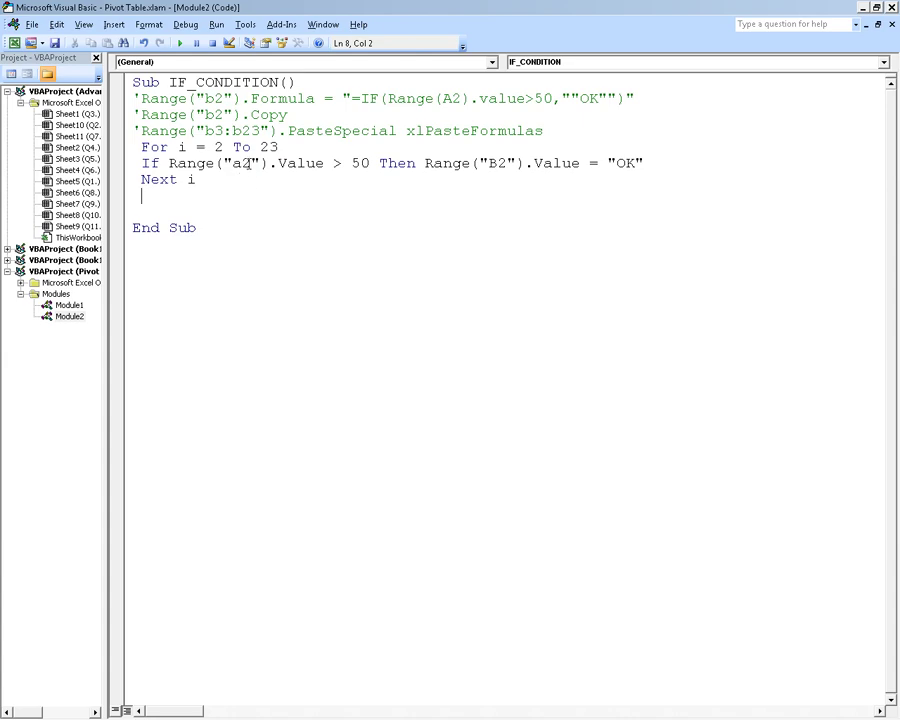
# Step: Change Range("a2") in the If line to Range("a" & i)
pyautogui.click(250, 163)
pyautogui.press('BackSpace')
pyautogui.press('Right')
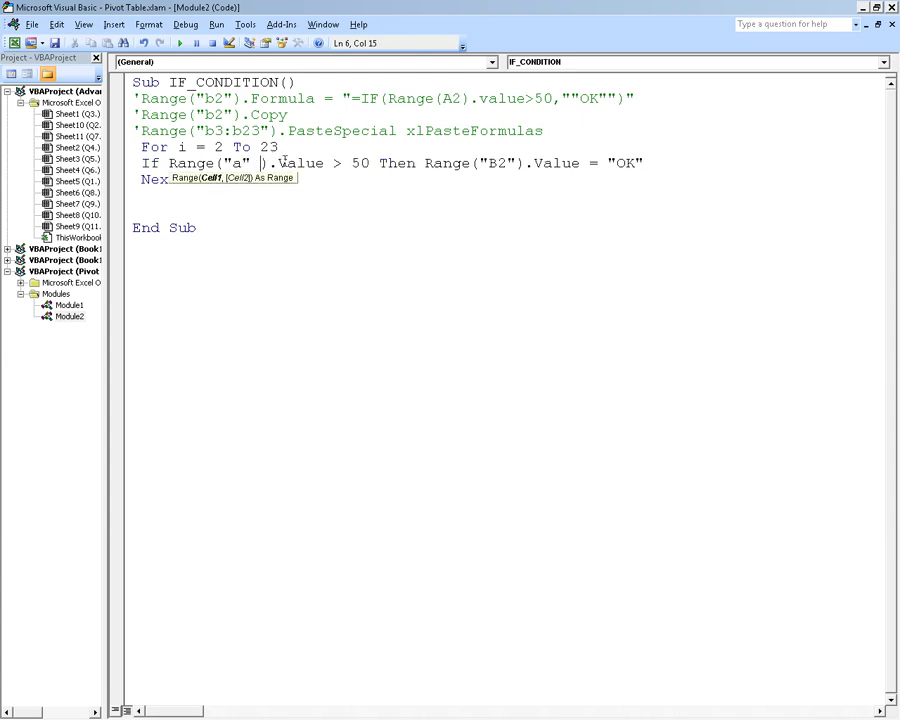
pyautogui.write('& i')
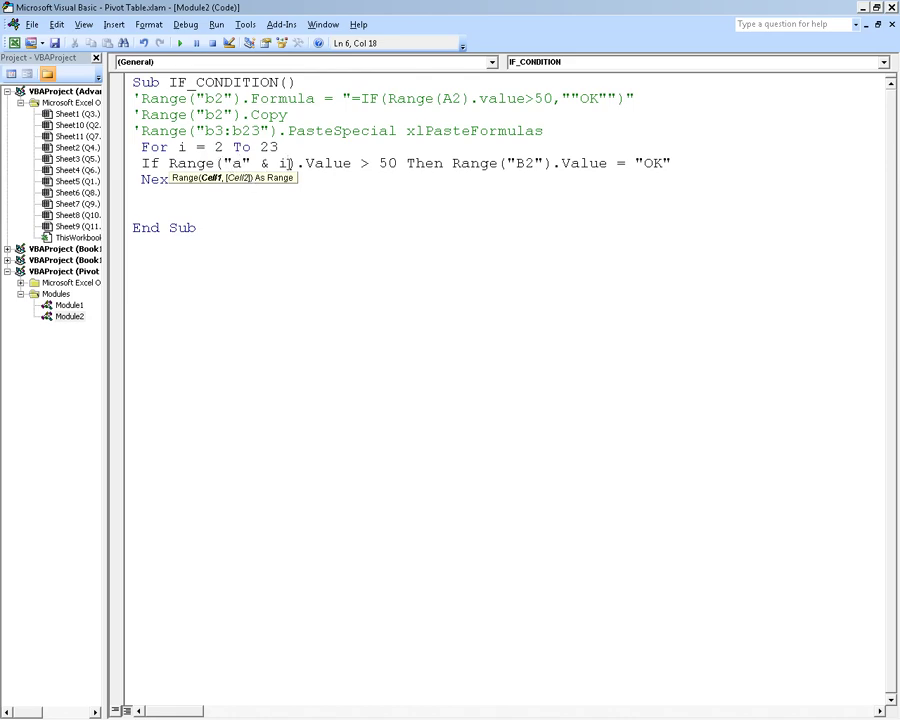
# Step: Change Range("B2") to Range("B" & i), then select the old H7:I10 notes in the worksheet
pyautogui.click(533, 163)
pyautogui.press('BackSpace')
pyautogui.press('Right')
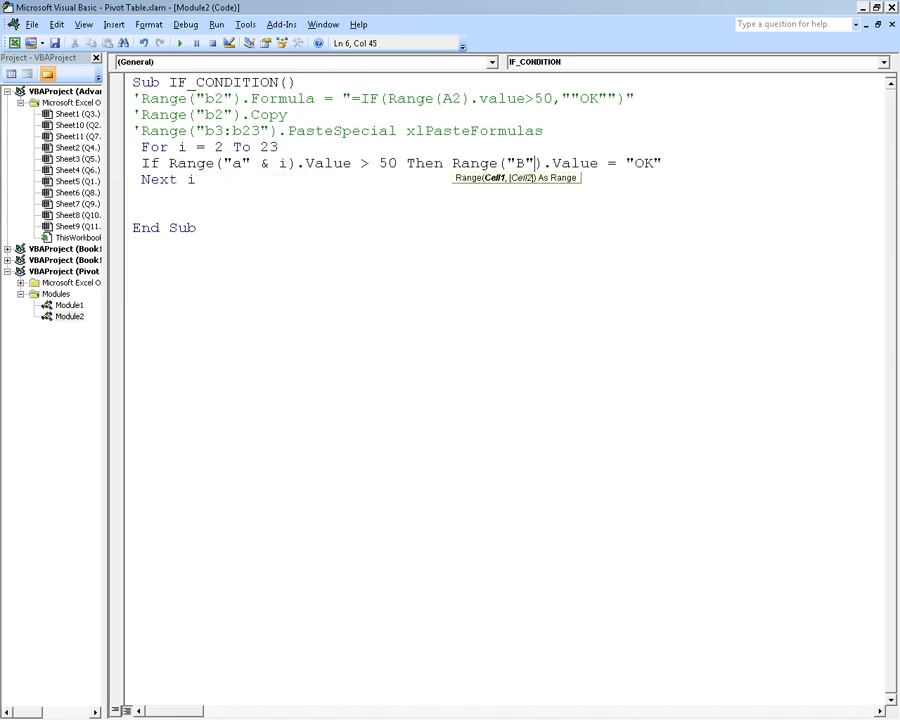
pyautogui.write('& 2')
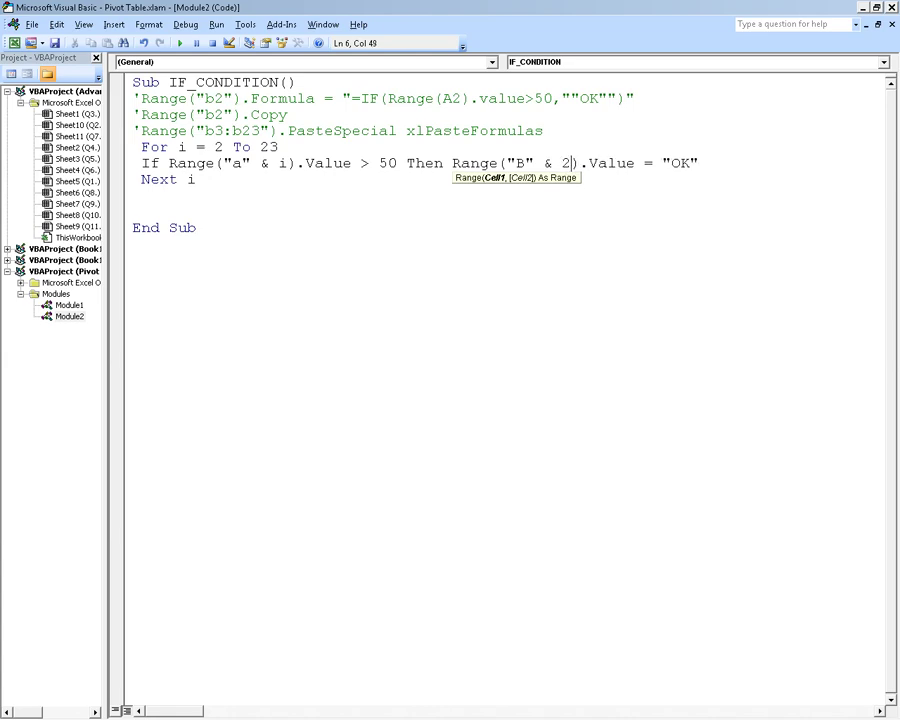
pyautogui.press('BackSpace')
pyautogui.write('i')
pyautogui.press('Down')
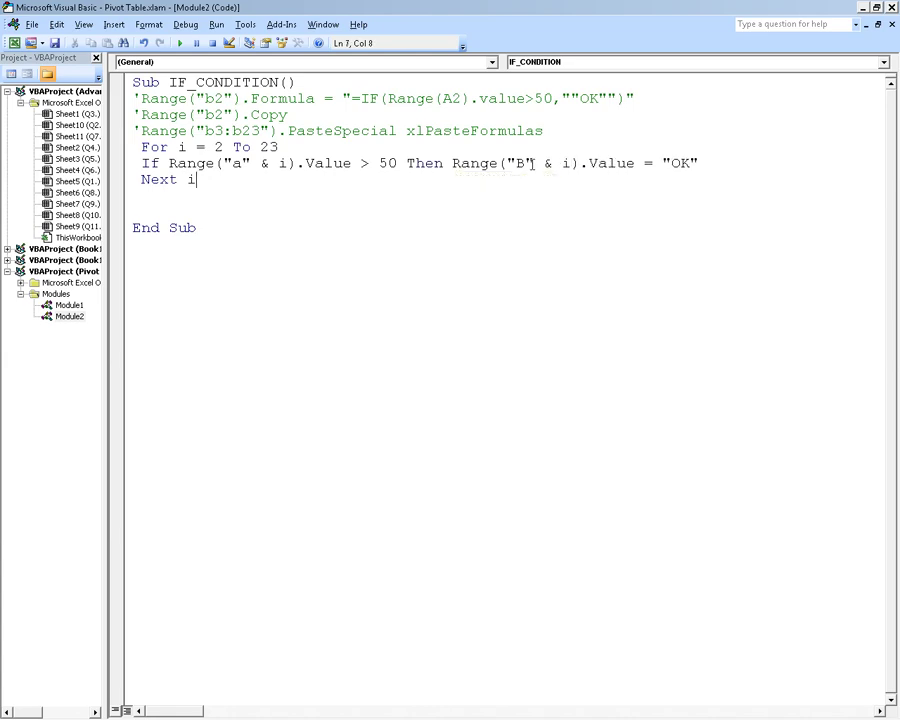
pyautogui.hotkey('alt', 'F11')
pyautogui.moveTo(399, 247)
pyautogui.mouseDown()
pyautogui.moveTo(458, 264)
pyautogui.moveTo(458, 294)
pyautogui.mouseUp()
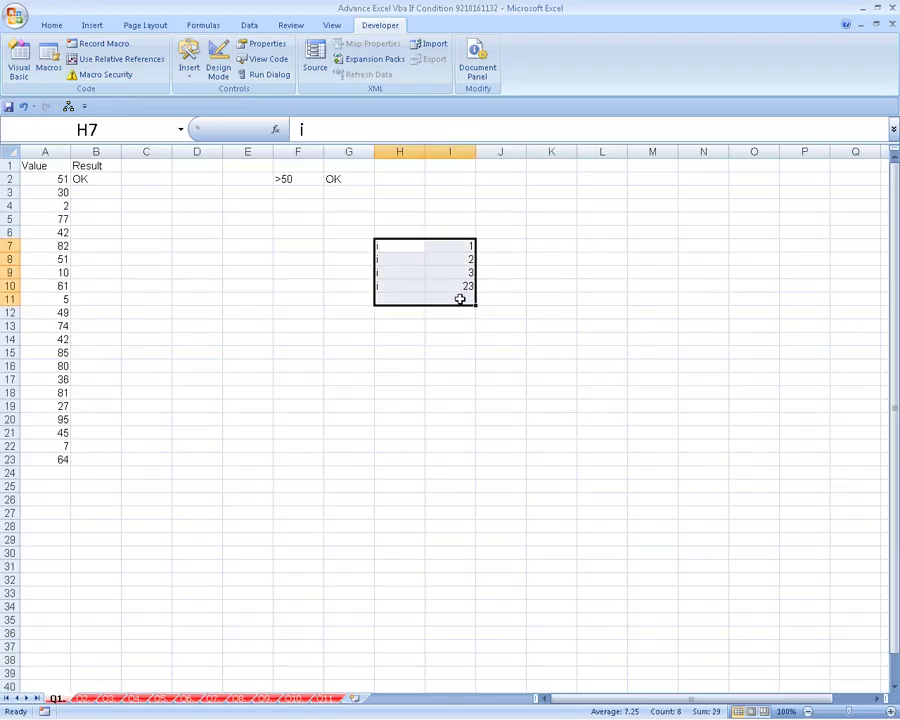
# Step: Clear the old notes, enter A in H7 and fill it down column H to row 31
pyautogui.press('Delete')
pyautogui.press('Left')
pyautogui.press('Right')
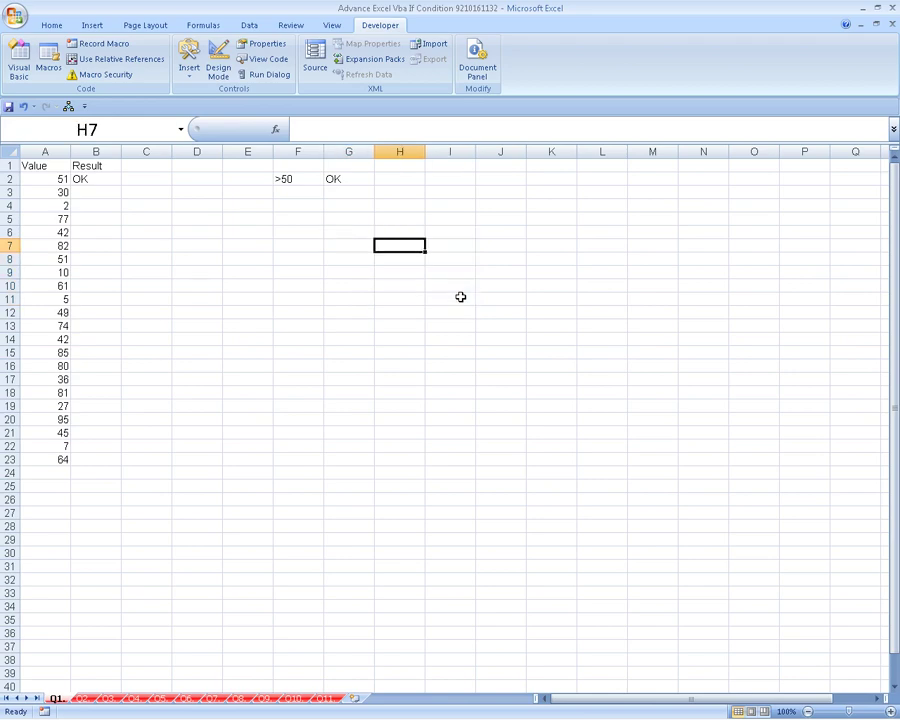
pyautogui.write('i')
pyautogui.press('Return')
pyautogui.click(406, 247)
pyautogui.write('A')
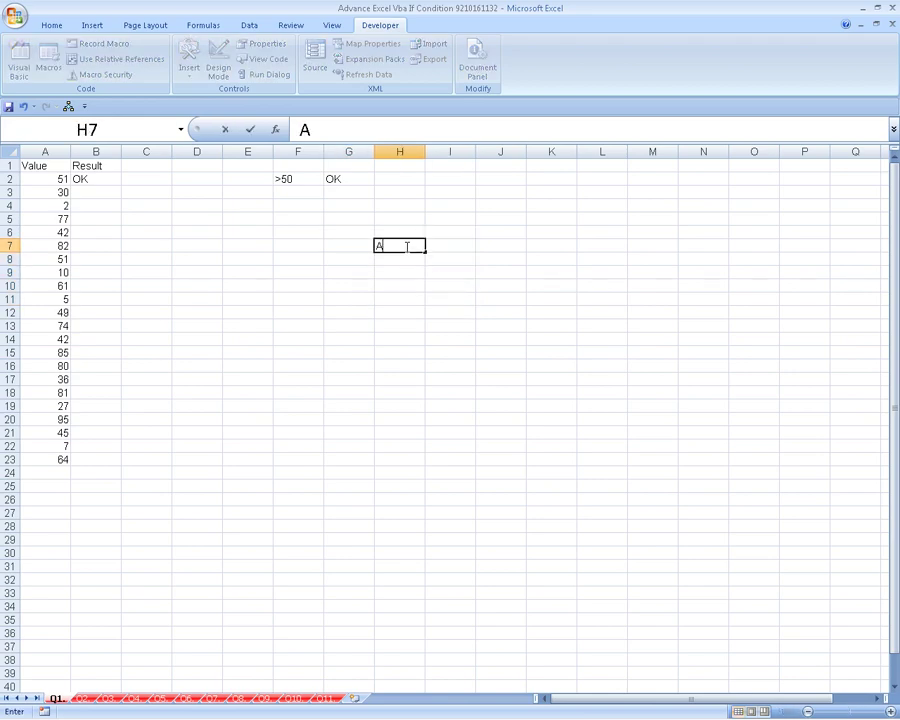
pyautogui.press('Return')
pyautogui.click(406, 248)
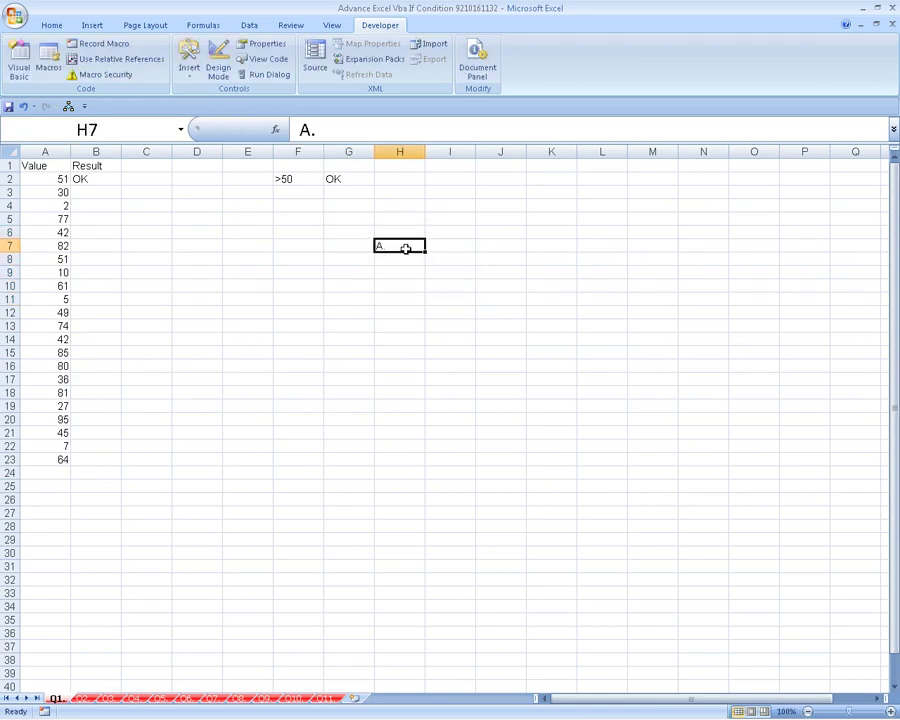
pyautogui.doubleClick(406, 248)
pyautogui.press('Return')
pyautogui.click(406, 248)
pyautogui.moveTo(426, 252)
pyautogui.mouseDown()
pyautogui.moveTo(372, 502)
pyautogui.moveTo(372, 566)
pyautogui.mouseUp()
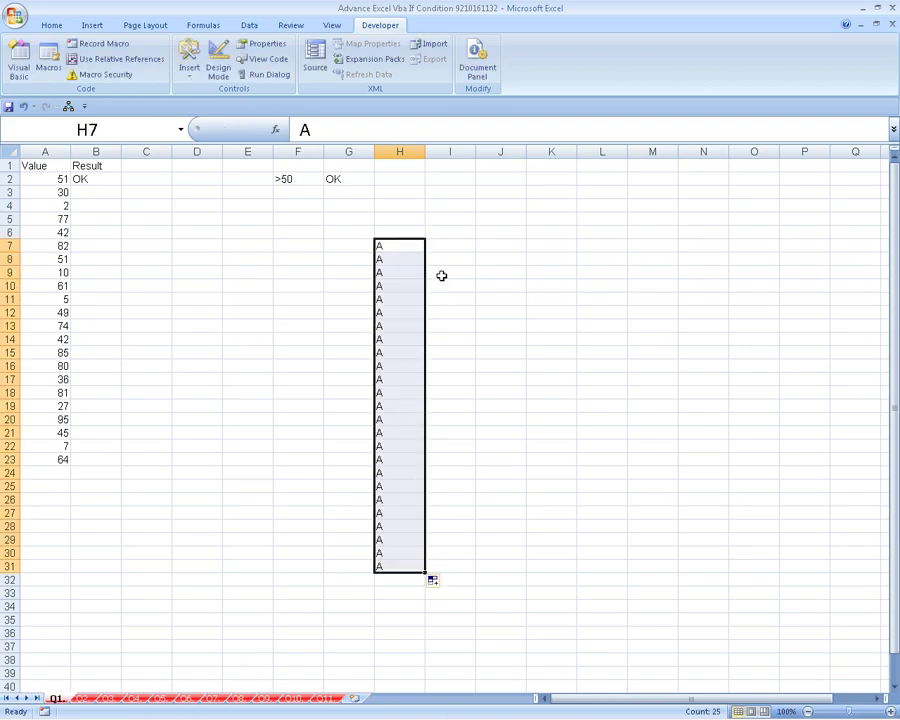
# Step: Enter the numbers 2 through 7 in I7:I12
pyautogui.click(446, 233)
pyautogui.click(446, 246)
pyautogui.write('2 ')
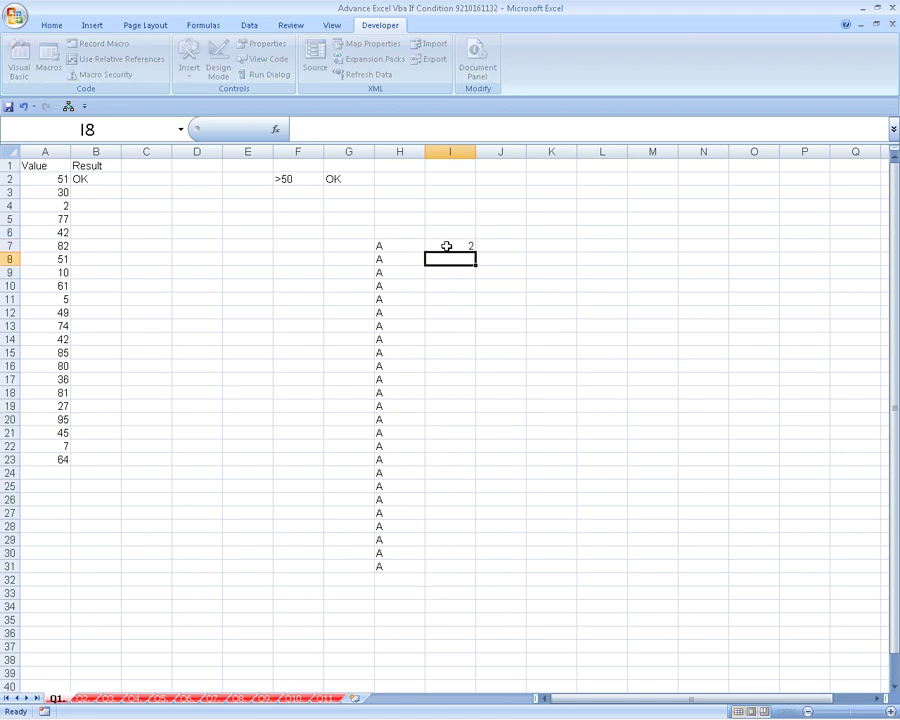
pyautogui.write('3 4 5 6')
pyautogui.press('Return')
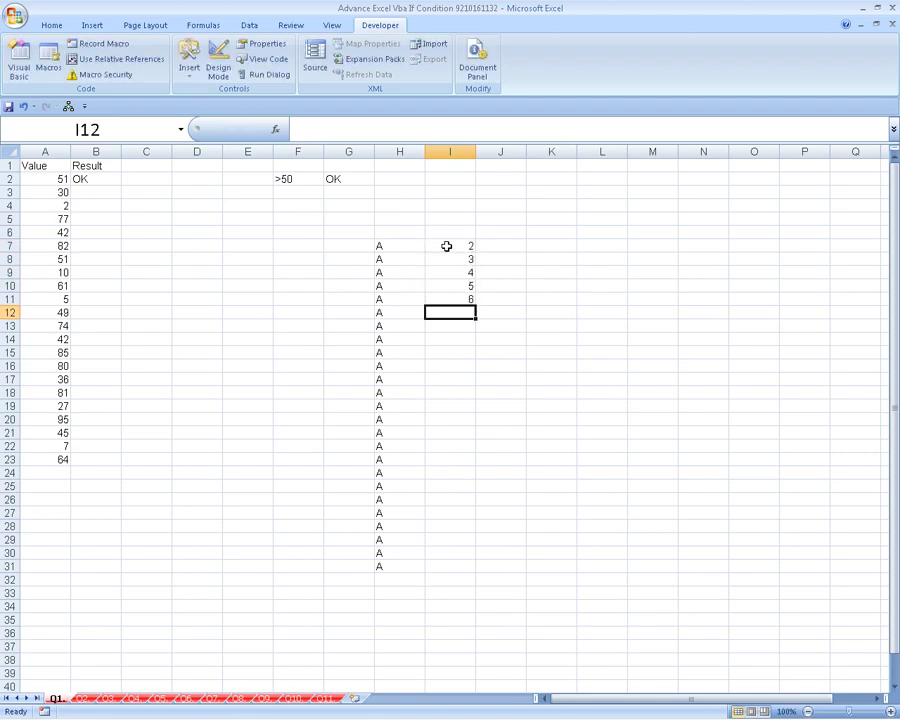
pyautogui.write('7')
pyautogui.press('Return')
# Step: Extend the column I numbers to 26 with Fill > Series AutoFill
pyautogui.press('Left')
pyautogui.hotkey('ctrl', 'Down')
pyautogui.press('Right')
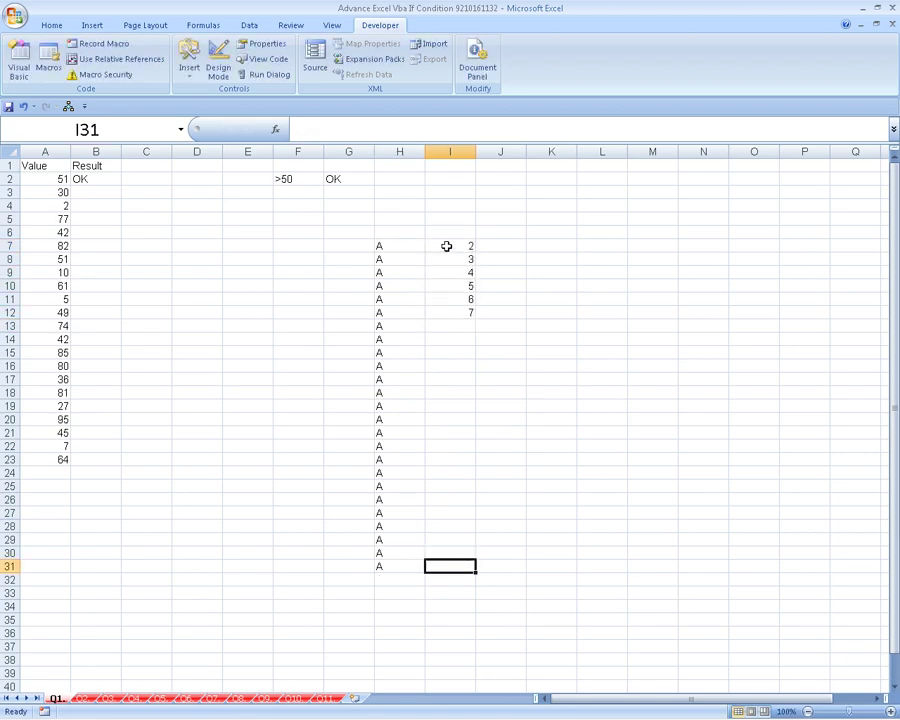
pyautogui.hotkey('ctrl', 'shift', 'Up')
pyautogui.hotkey('shift', 'Up')
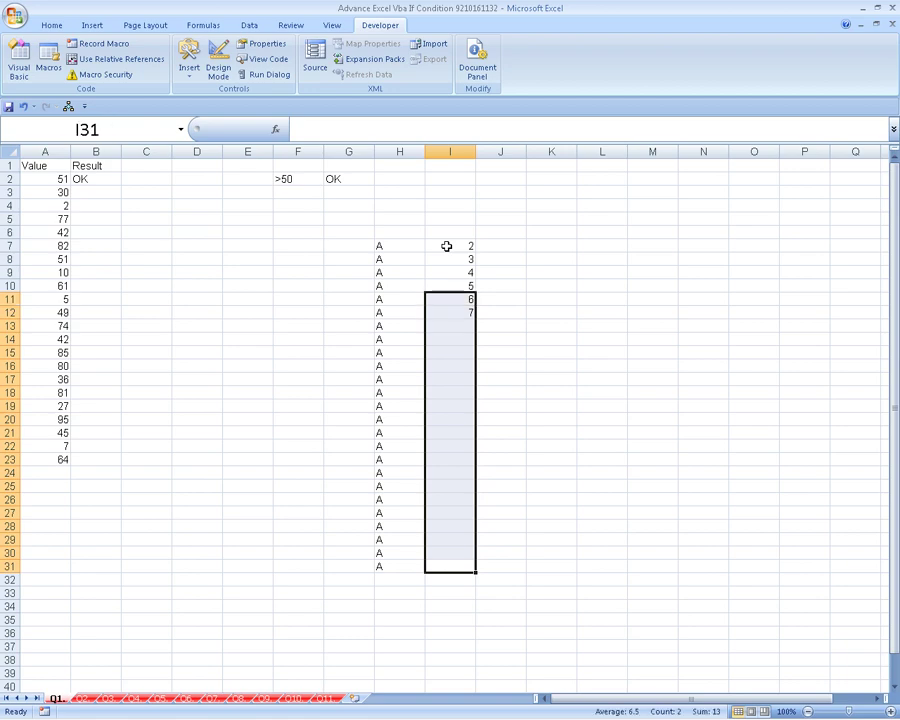
pyautogui.hotkey('alt', 'h')
pyautogui.press('f')
pyautogui.press('i')
pyautogui.press('s')
pyautogui.hotkey('alt', 'l')
pyautogui.press('Down')
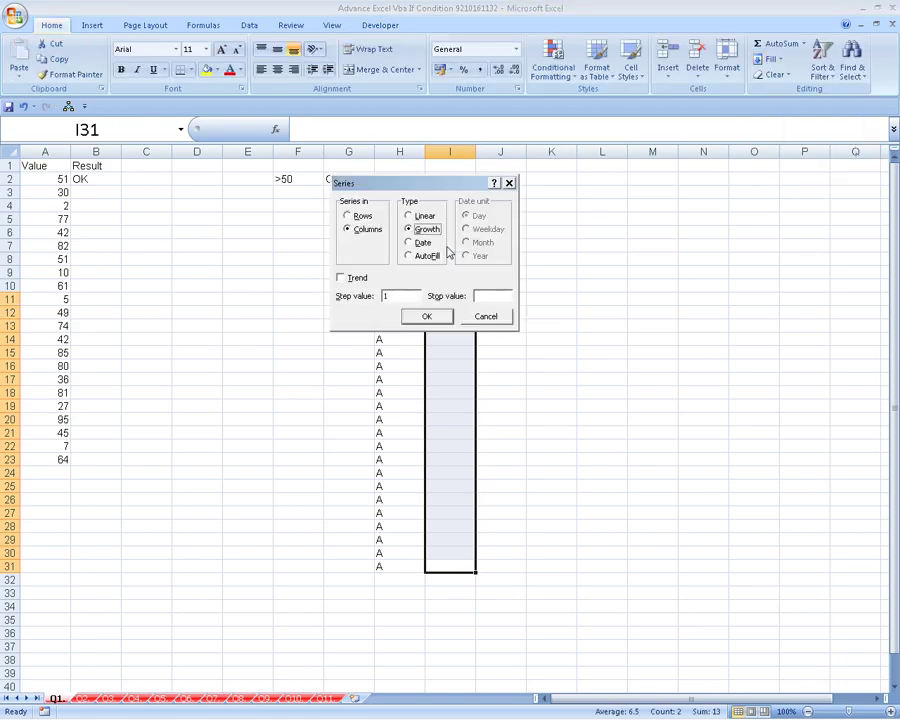
pyautogui.press('Down')
pyautogui.press('Down')
pyautogui.press('Return')
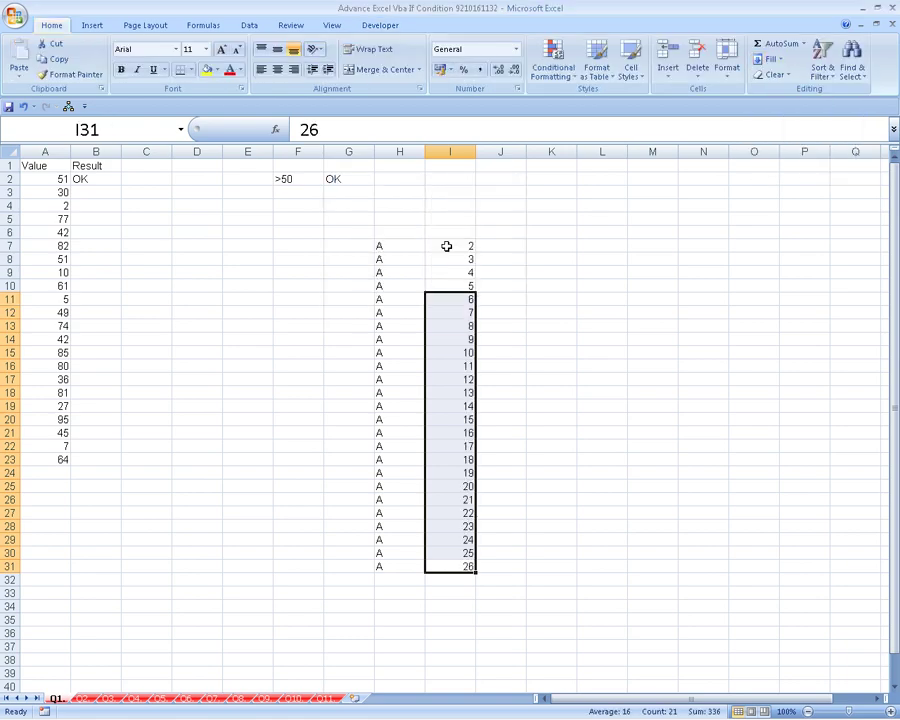
# Step: Enter =H7&I7 in J7 and fill it down to row 31 to show A2 through A26
pyautogui.click(446, 245)
pyautogui.press('Right')
pyautogui.write('=')
pyautogui.press('Left')
pyautogui.press('Left')
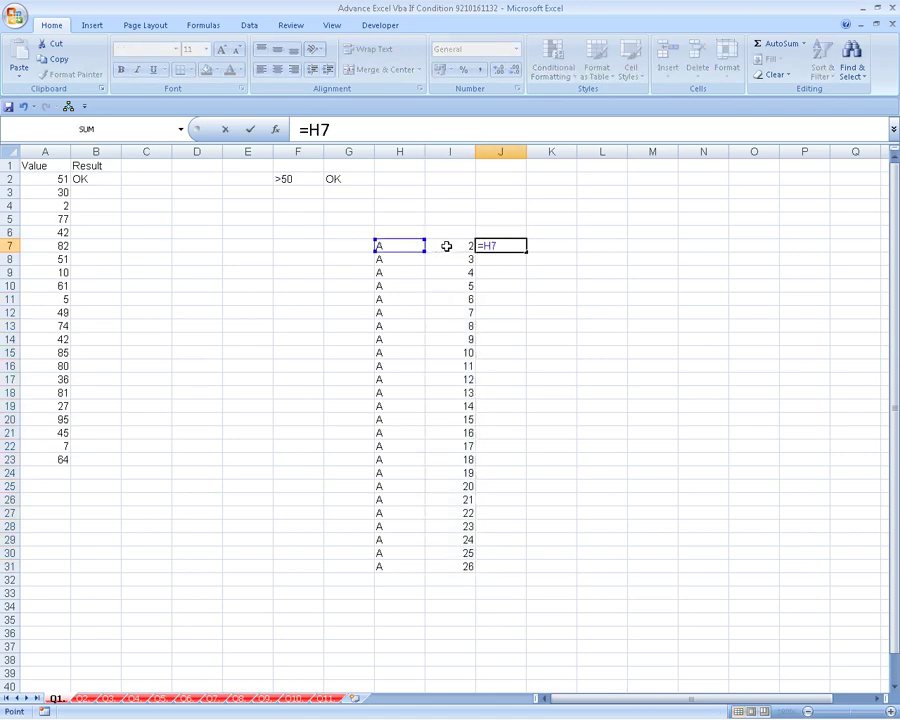
pyautogui.write('&"')
pyautogui.press('Left')
pyautogui.press('Return')
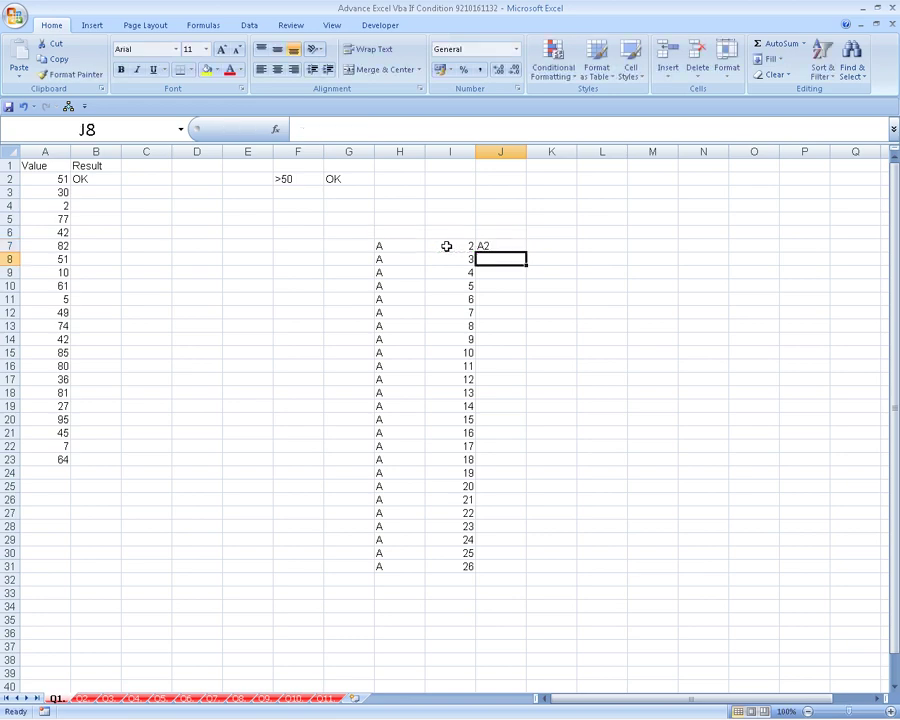
pyautogui.press('Left')
pyautogui.hotkey('ctrl', 'Down')
pyautogui.press('Right')
pyautogui.hotkey('ctrl', 'shift', 'Up')
pyautogui.hotkey('ctrl', 'd')
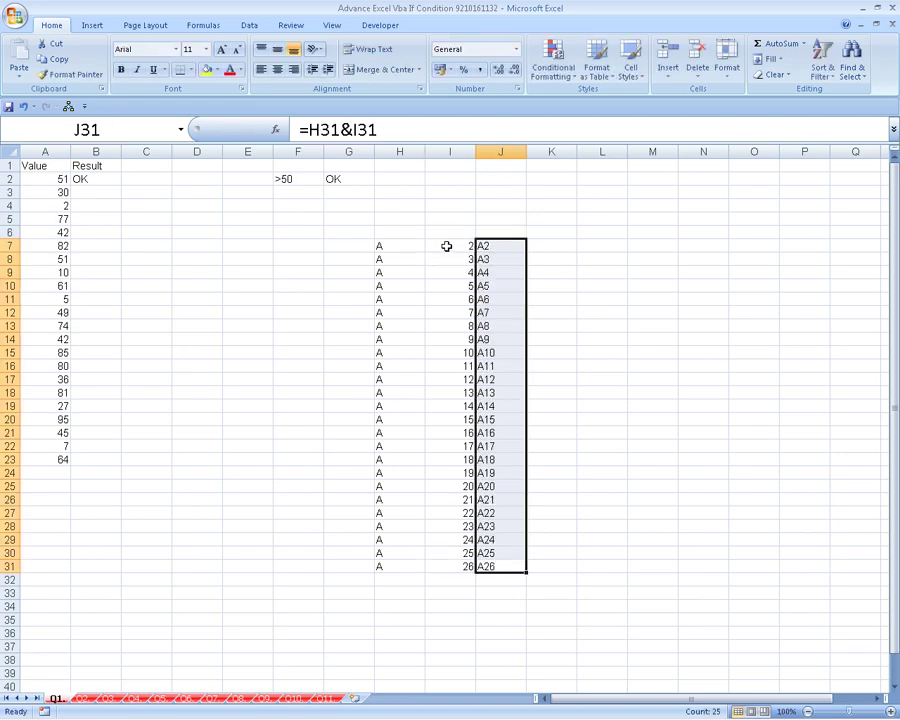
# Step: Select the whole H7:J31 demo block and switch back to the macro code
pyautogui.press('Left')
pyautogui.hotkey('ctrl', 'Up')
pyautogui.press('Left')
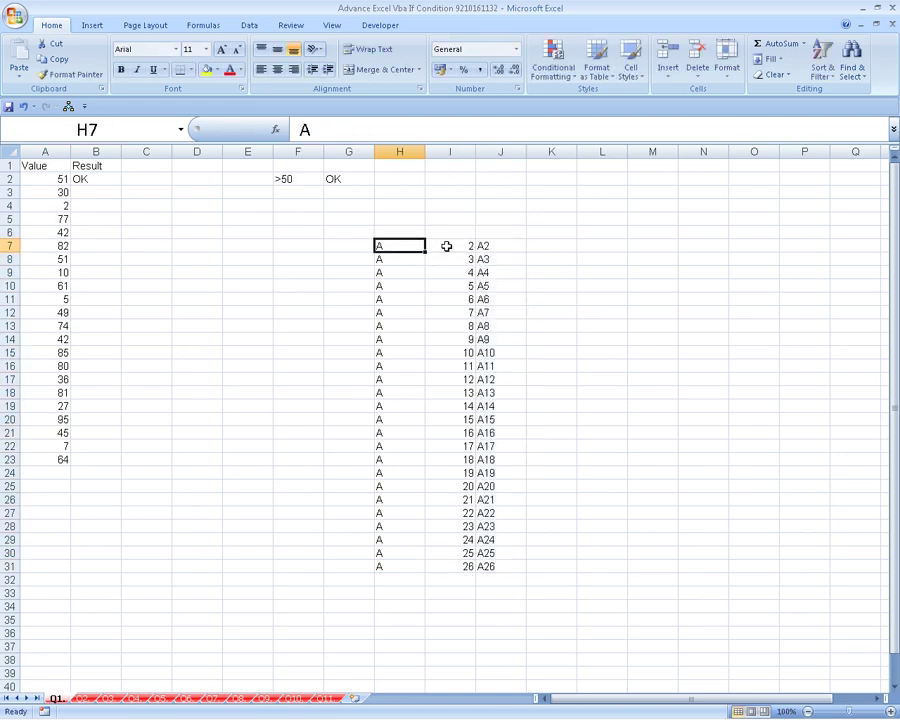
pyautogui.hotkey('ctrl', 'shift', 'Right')
pyautogui.hotkey('ctrl', 'shift', 'Down')
pyautogui.hotkey('alt', 'Tab')
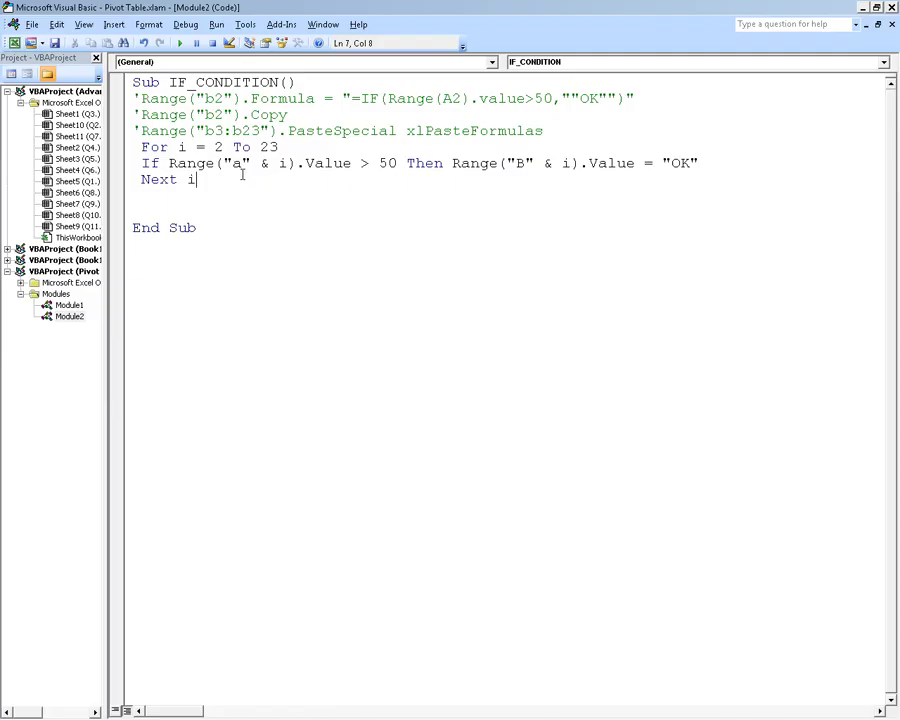
# Step: Highlight the "a" & i and "B" & i references and the loop counter in the If line
pyautogui.moveTo(288, 163); pyautogui.dragTo(224, 163)
pyautogui.moveTo(580, 163); pyautogui.dragTo(508, 163)
pyautogui.moveTo(288, 163); pyautogui.dragTo(235, 165)
pyautogui.moveTo(572, 163); pyautogui.dragTo(513, 163)
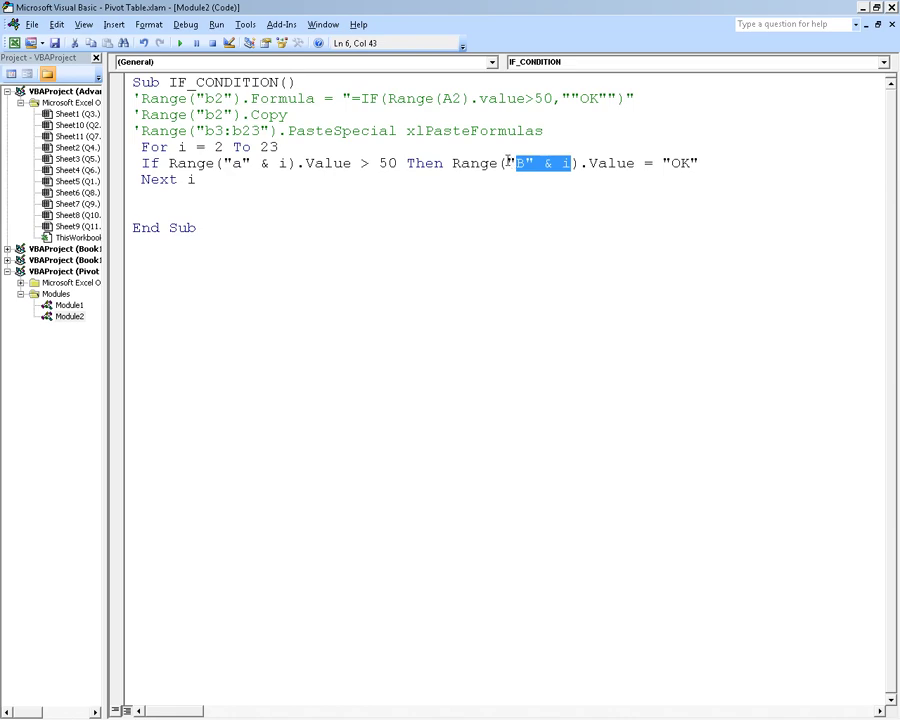
pyautogui.click(379, 163)
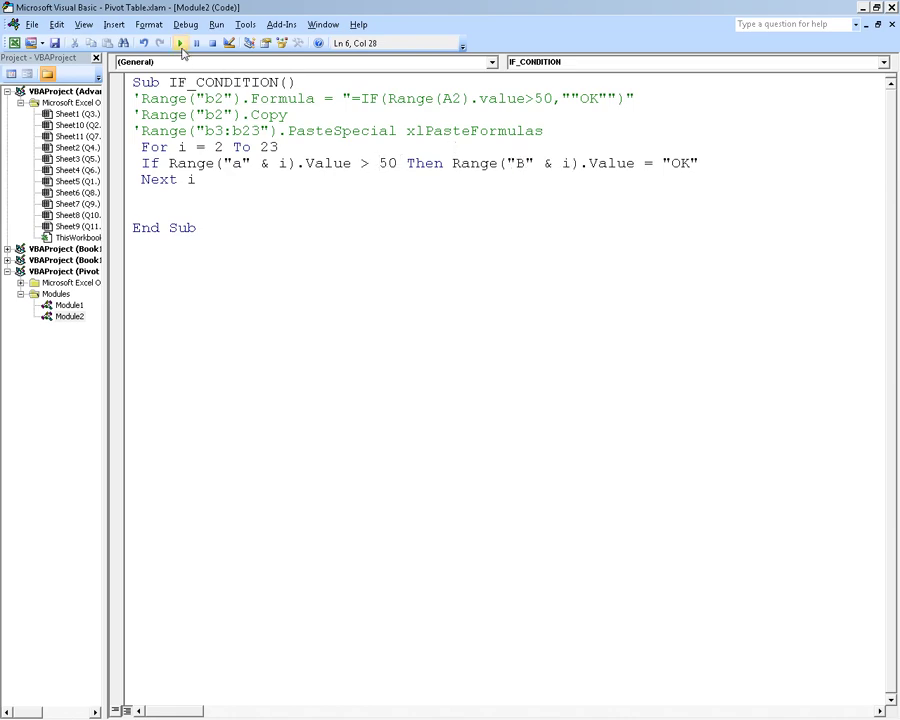
# Step: Run the macro, select B2:B24 to review the OK results, and return to the code
pyautogui.click(180, 43)
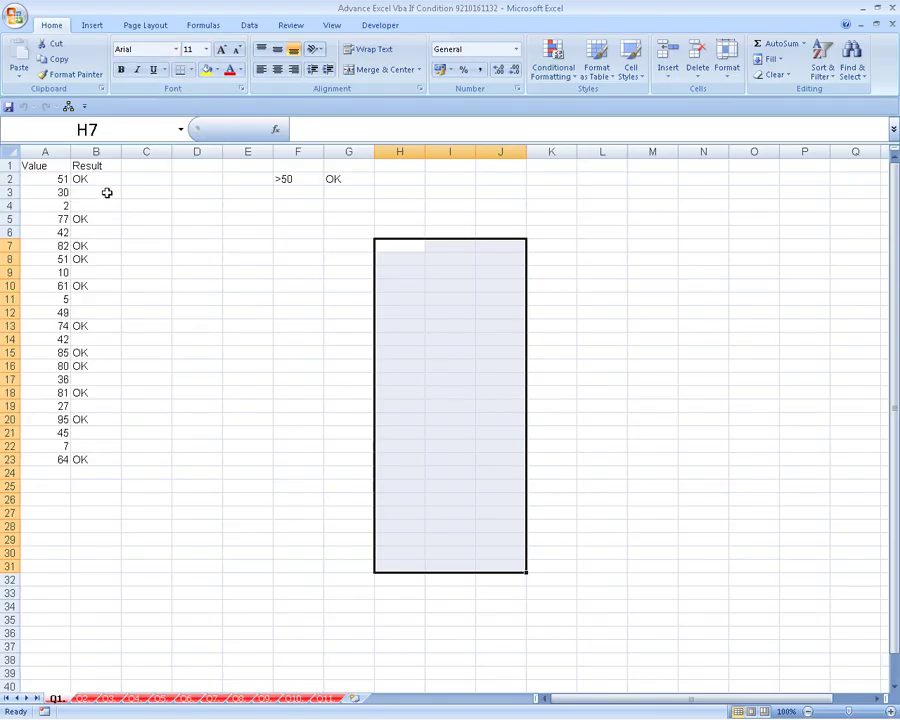
pyautogui.moveTo(95, 180); pyautogui.dragTo(80, 473)
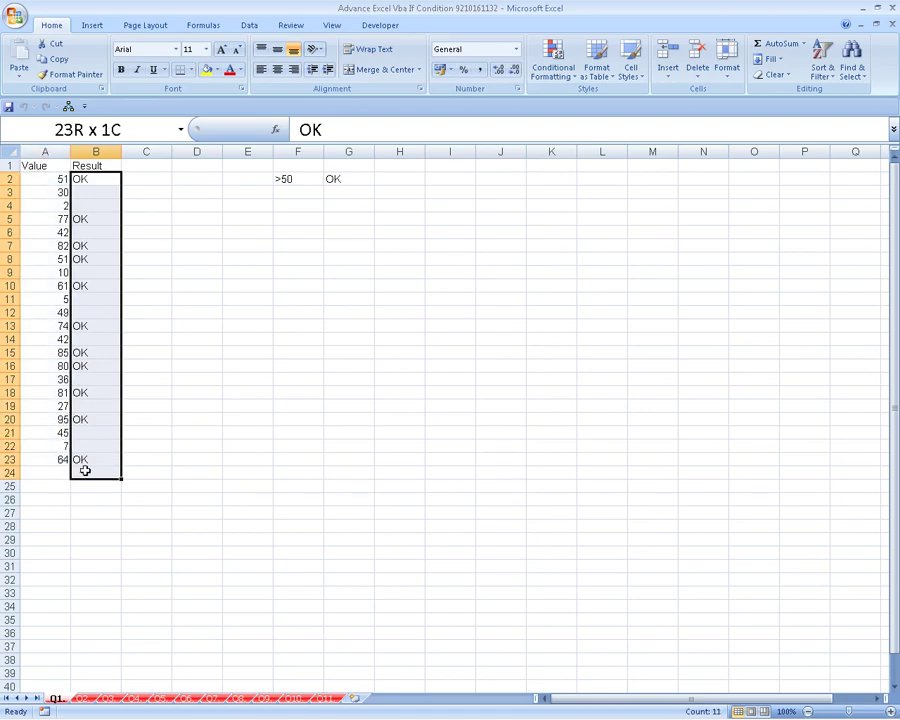
pyautogui.moveTo(85, 470); pyautogui.dragTo(84, 466)
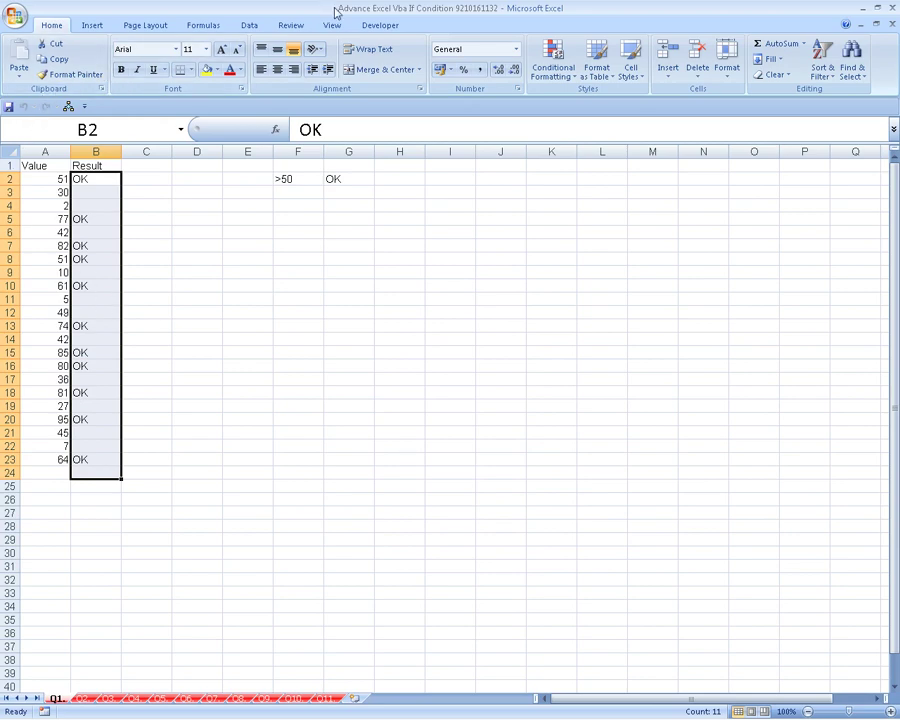
pyautogui.click(386, 26)
pyautogui.click(18, 62)
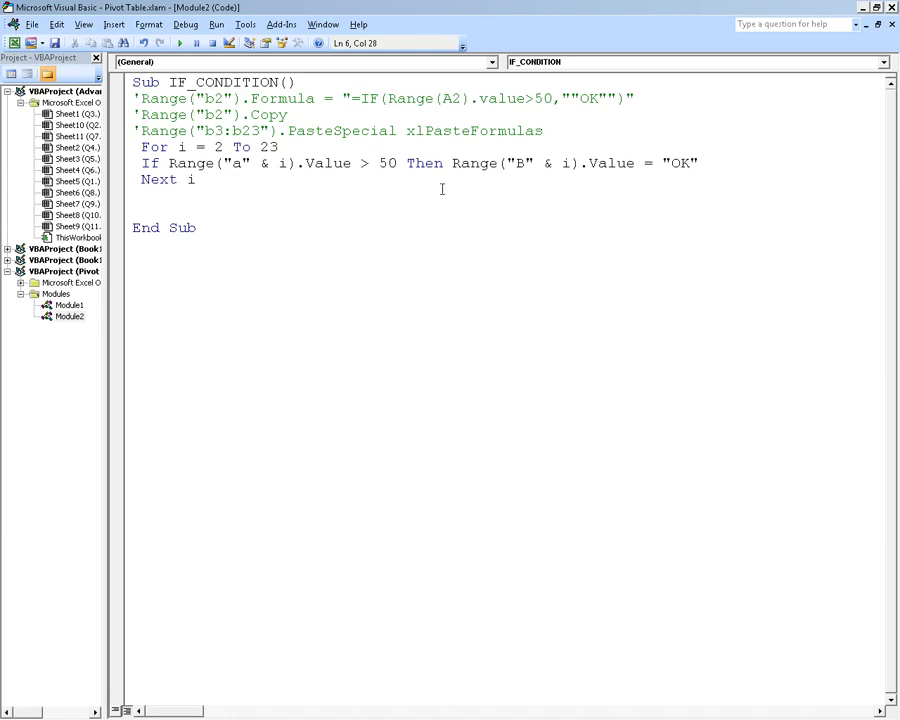
# Step: Move the OK assignment onto its own line and add an Else line below it
pyautogui.click(451, 166)
pyautogui.press('Return')
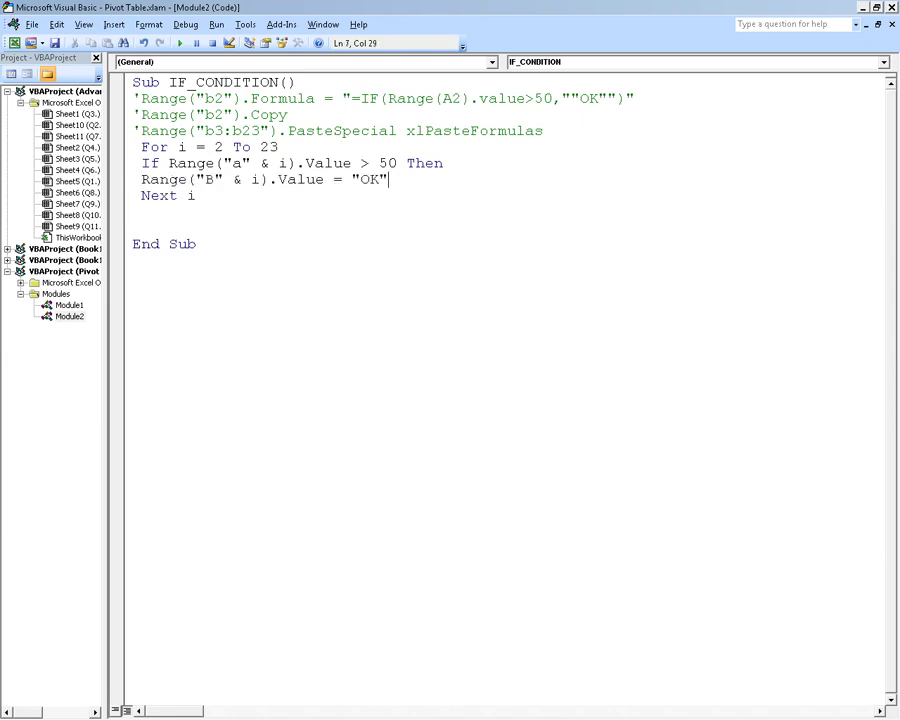
pyautogui.press('Return')
pyautogui.write('Else')
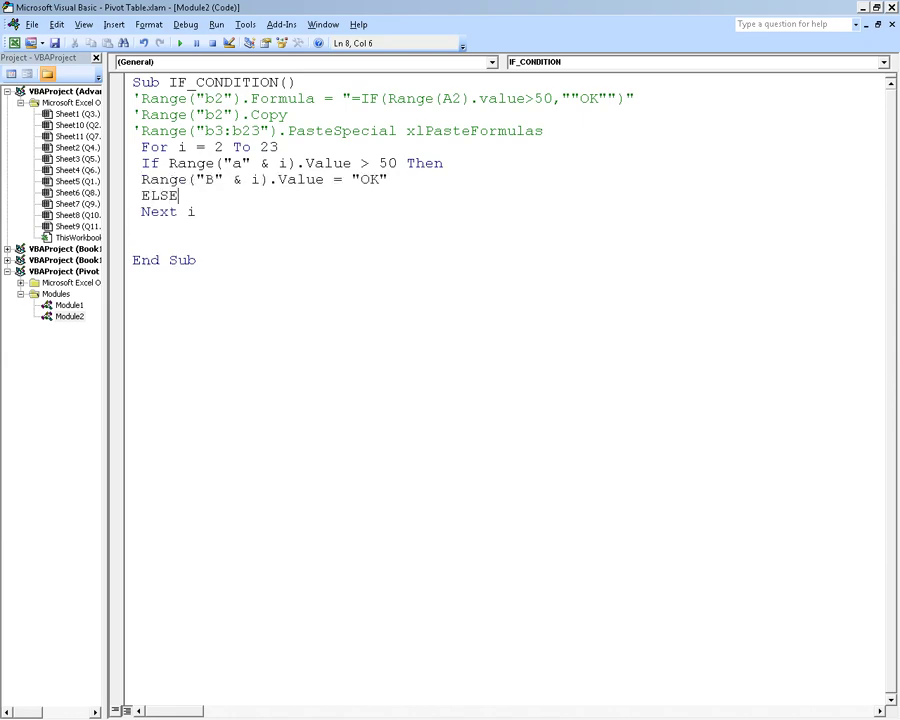
pyautogui.press('Return')
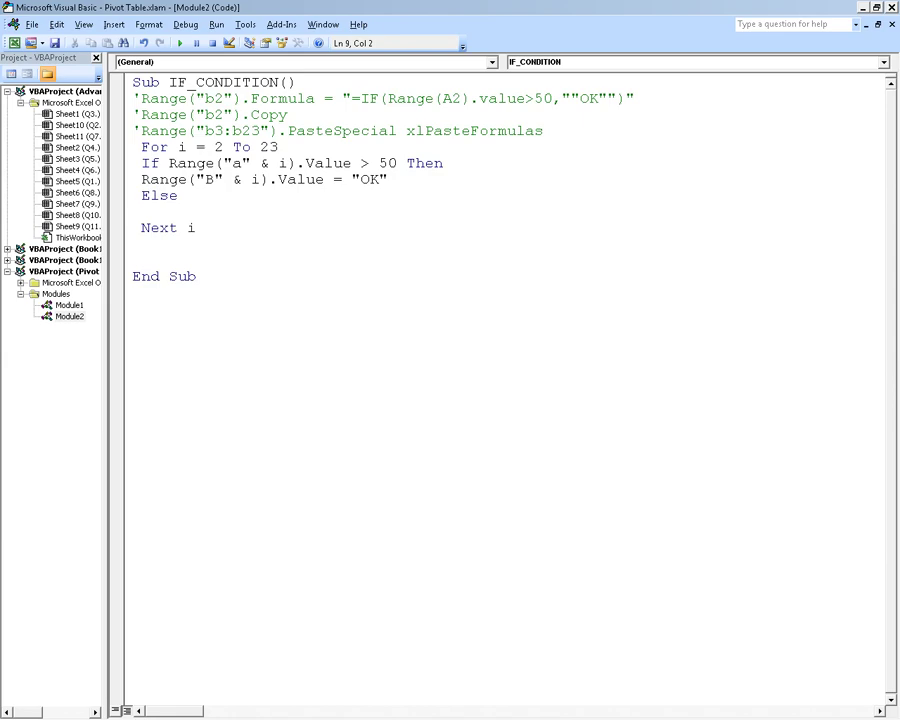
# Step: Make the Else branch write "Pending" to Range("B" & i) and run the macro
pyautogui.write('r')
pyautogui.press('BackSpace')
pyautogui.write('Ran')
pyautogui.write('ge("B')
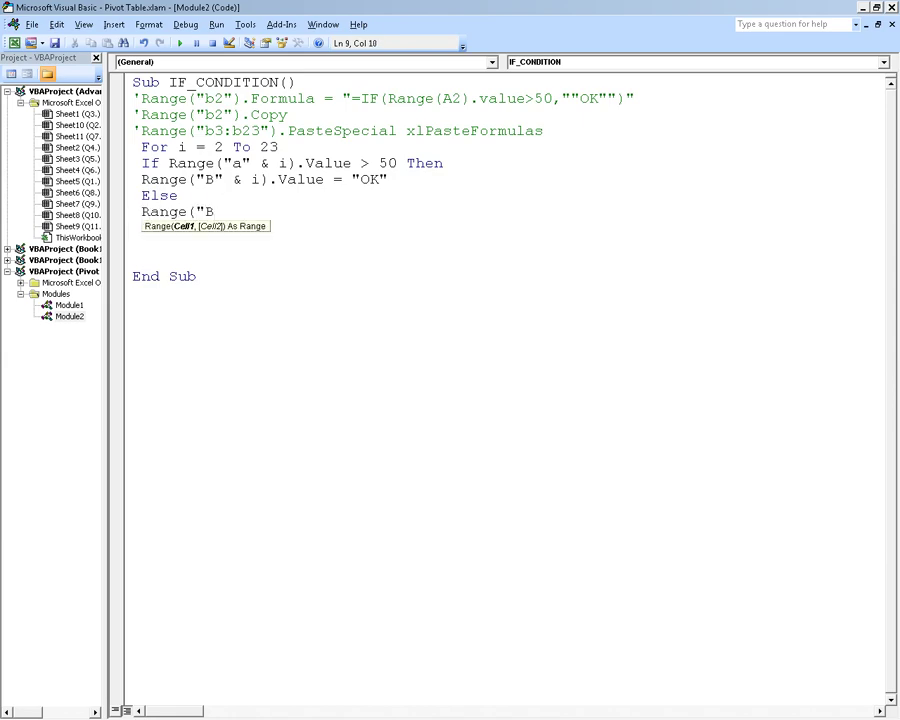
pyautogui.write('" & i')
pyautogui.write(').valu')
pyautogui.press('Tab')
pyautogui.write('= ')
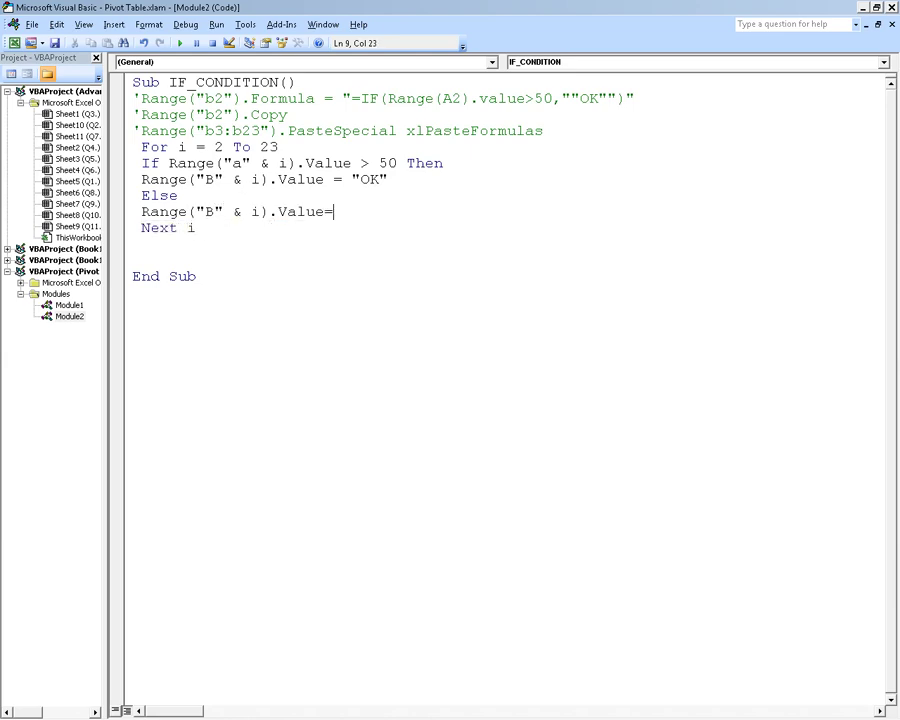
pyautogui.write('"Pe')
pyautogui.write('nding"')
pyautogui.press('Down')
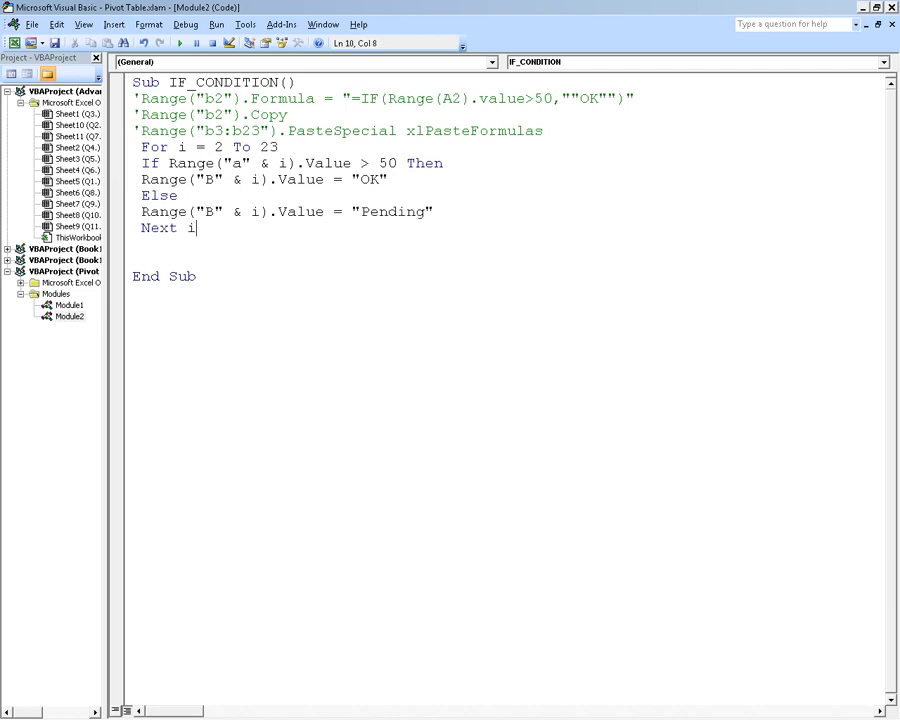
pyautogui.press('F5')
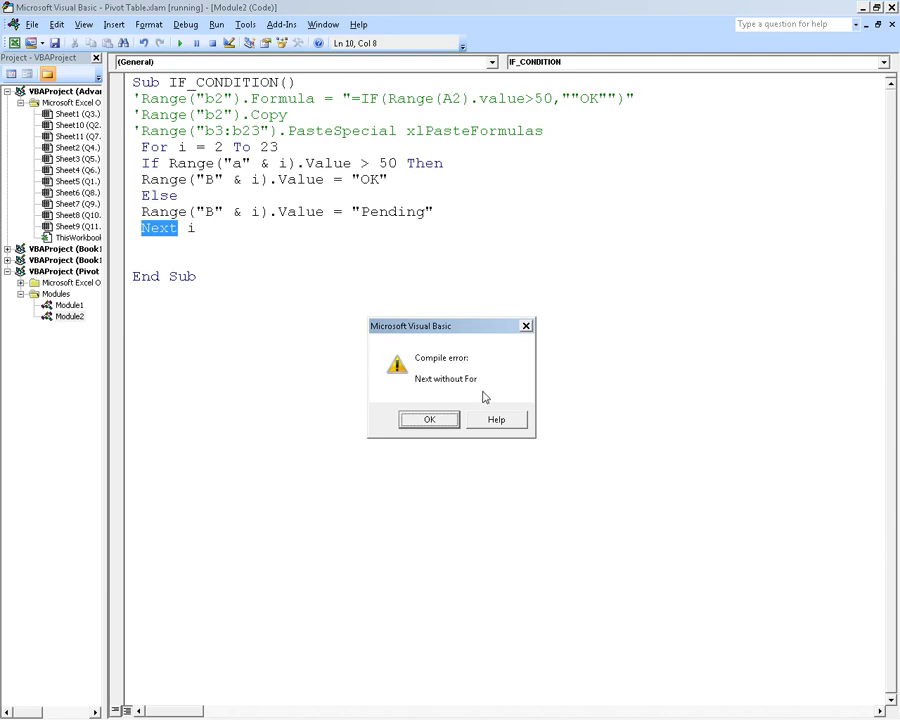
# Step: Dismiss the 'Next without For' error and highlight End If in the PDF's If block example
pyautogui.click(429, 418)
pyautogui.hotkey('alt', 'F11')
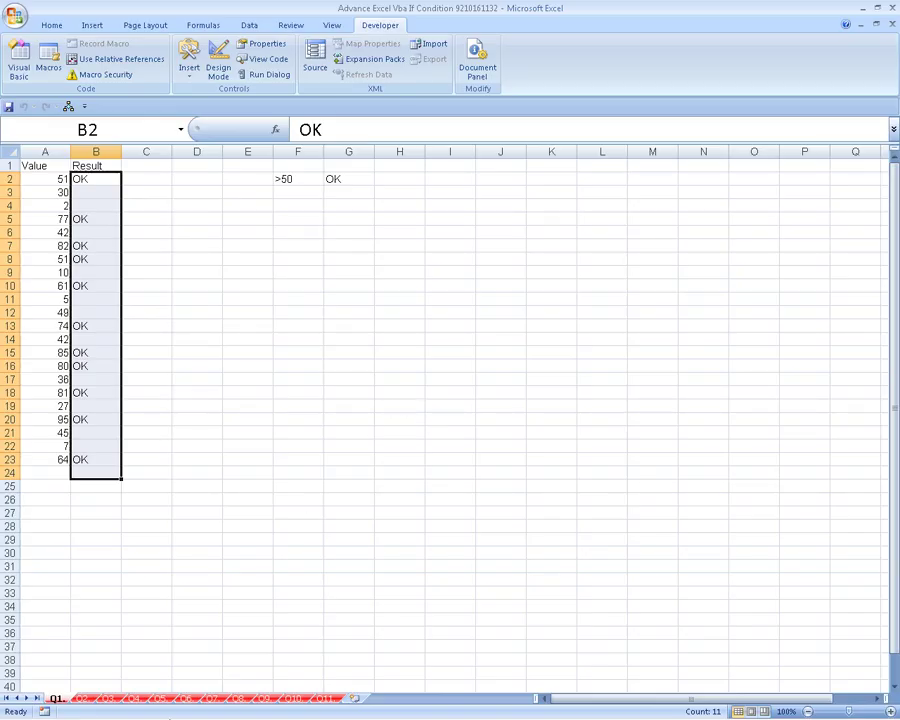
pyautogui.click(58, 706)
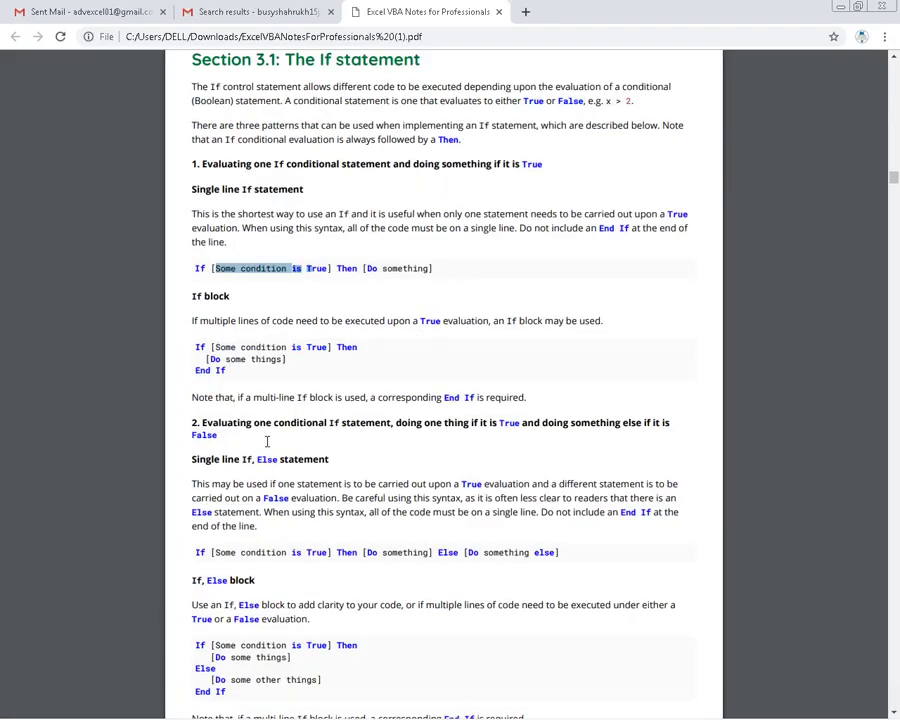
pyautogui.scroll(-1, 260, 460)
pyautogui.scroll(-1, 210, 340)
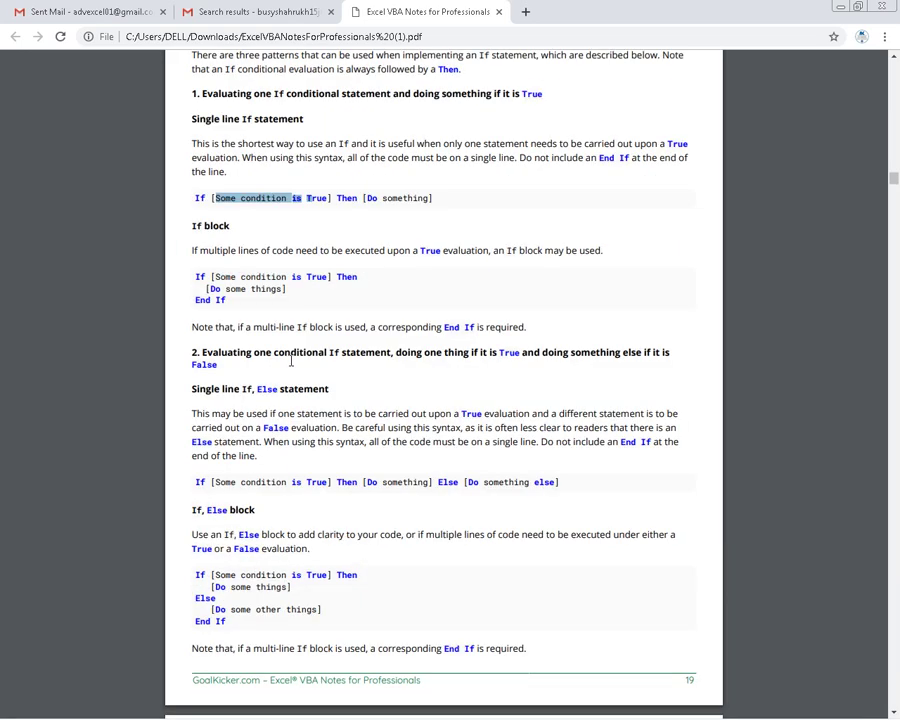
pyautogui.moveTo(192, 300); pyautogui.dragTo(224, 302)
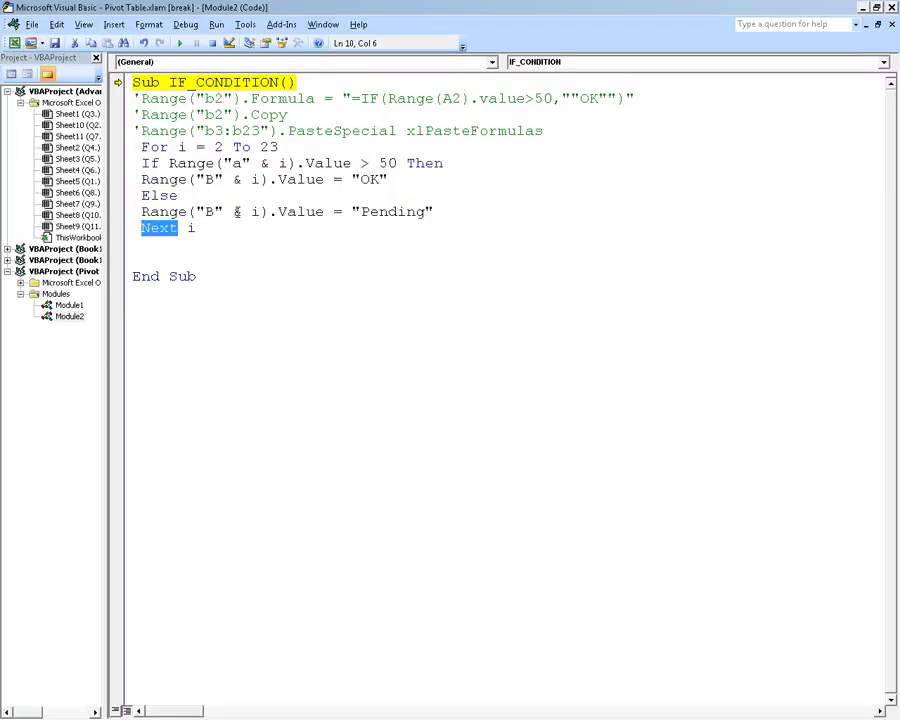
# Step: Insert End If before Next i, rerun the macro, and view the OK/Pending results in Excel
pyautogui.click(434, 211)
pyautogui.press('Return')
pyautogui.write('E')
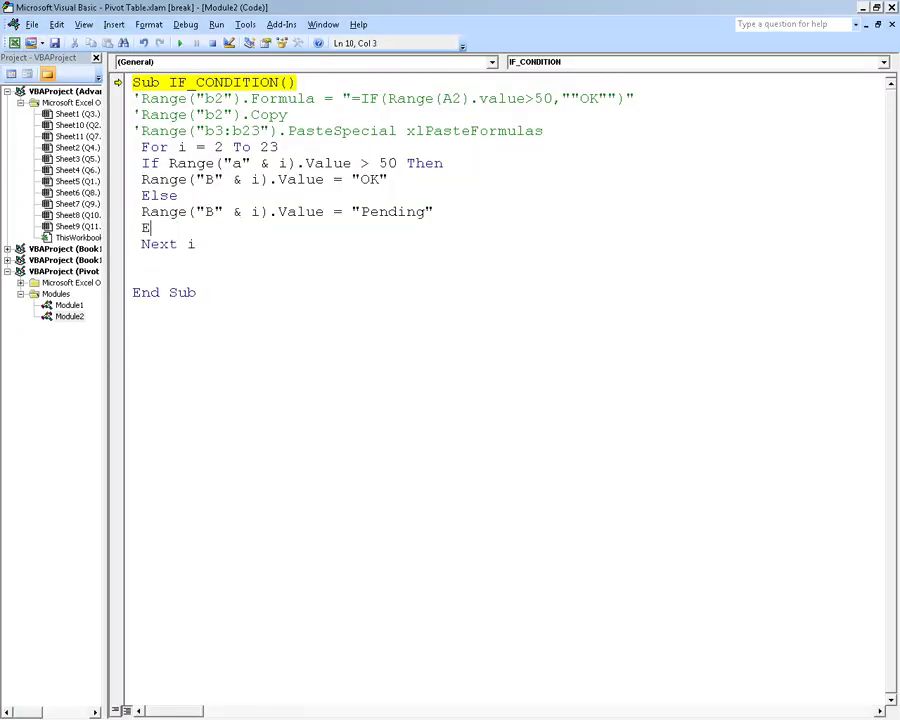
pyautogui.write('ND IF')
pyautogui.click(197, 244)
pyautogui.press('F5')
pyautogui.hotkey('alt', 'F11')
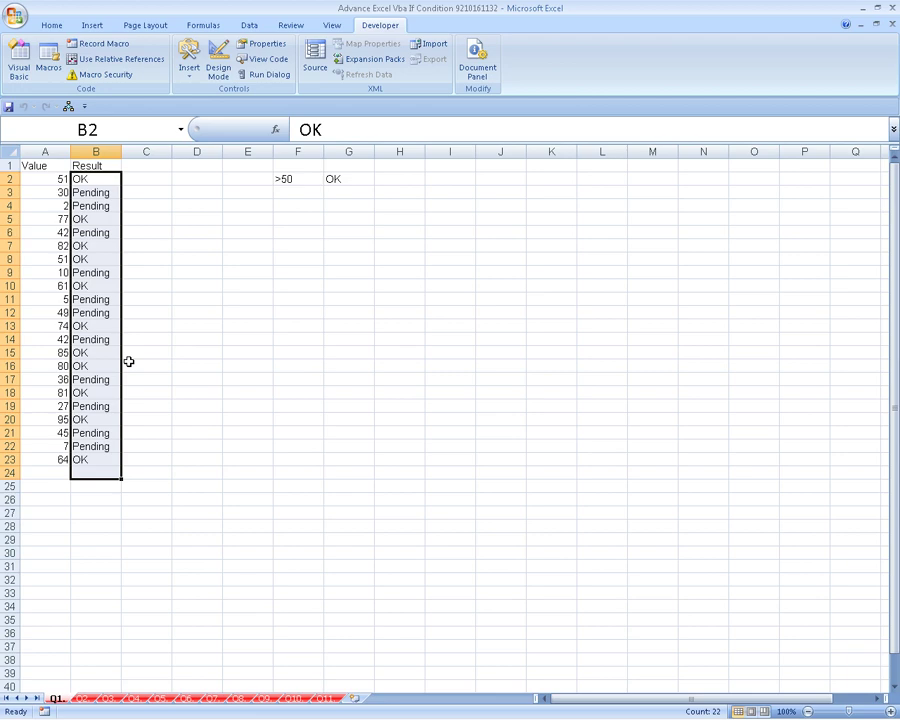
# Step: Inspect the Pending result in B3, then read sheet Q3's Comm=Qty*40 rule in H2
pyautogui.press('Down')
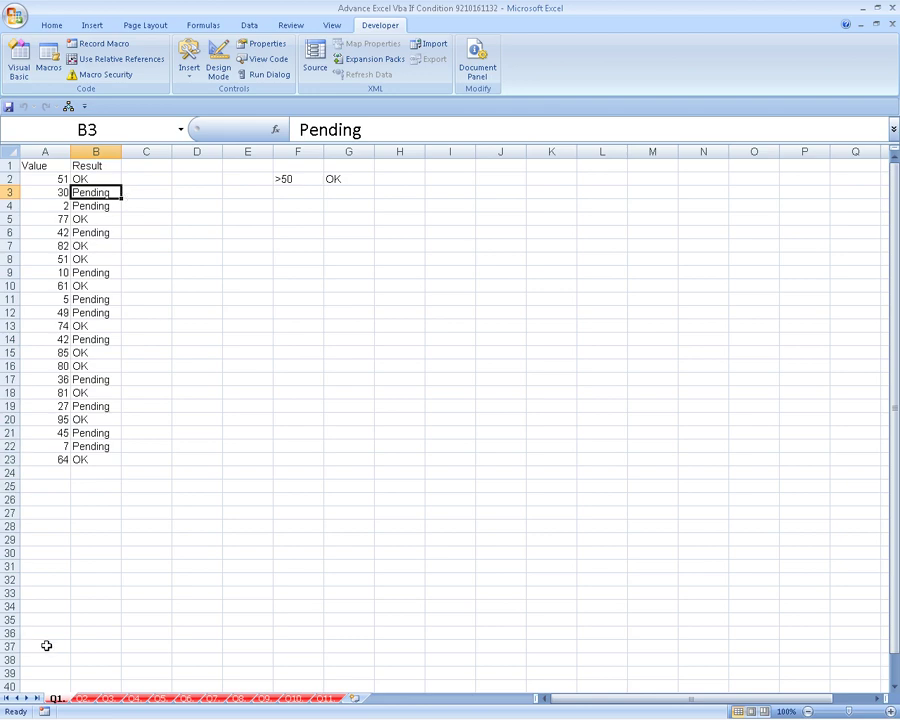
pyautogui.click(86, 698)
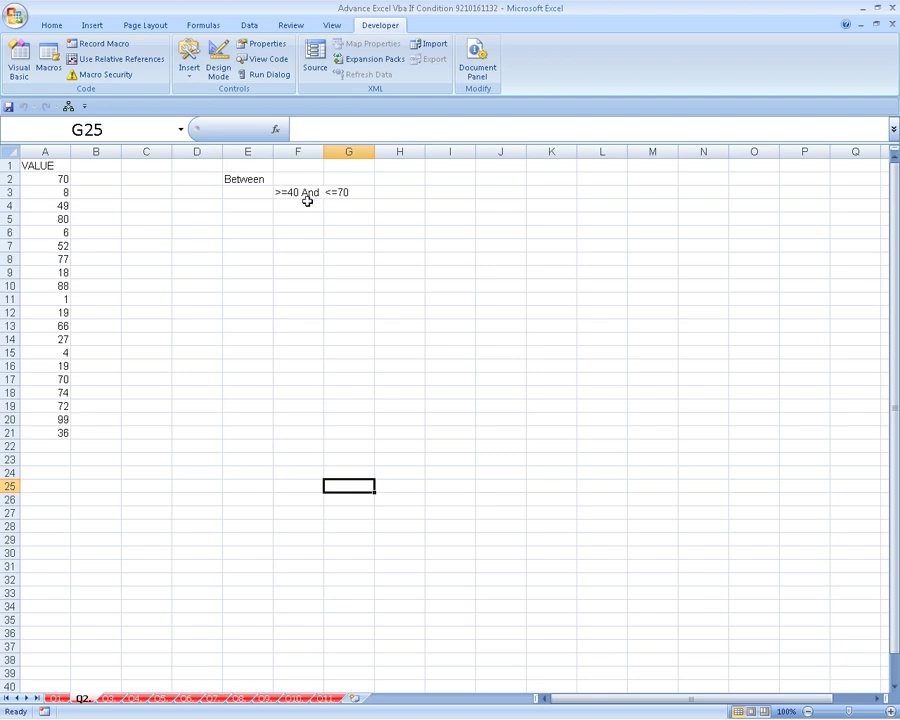
pyautogui.click(108, 698)
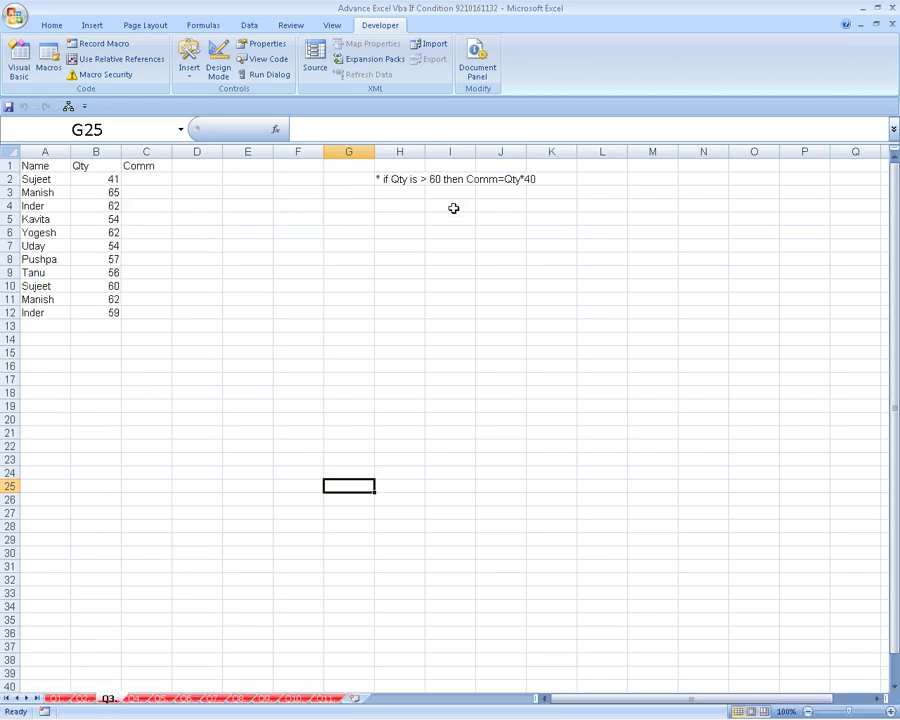
pyautogui.click(389, 180)
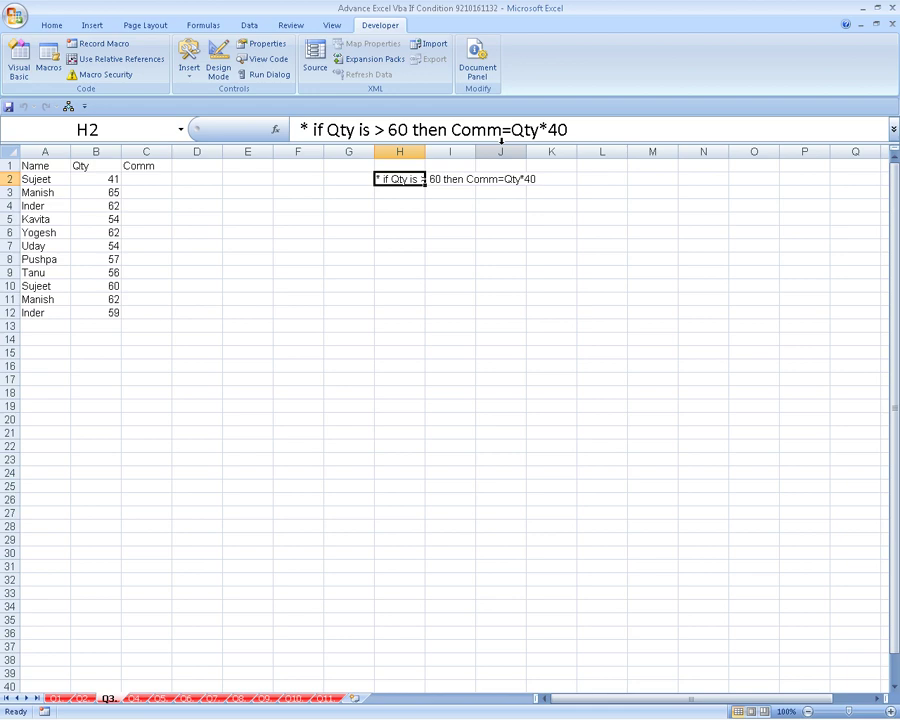
pyautogui.click(19, 58)
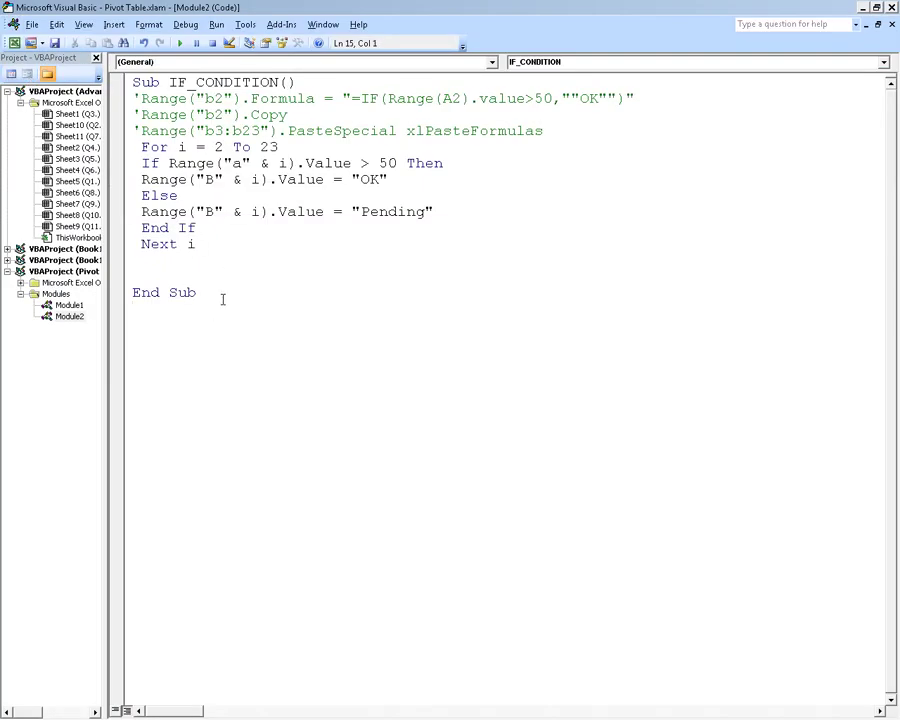
# Step: Create Sub If_2 and begin its loop with For I = 2 To, checking the worksheet data
pyautogui.write('S')
pyautogui.write('un')
pyautogui.press('BackSpace')
pyautogui.press('BackSpace')
pyautogui.write('b ')
pyautogui.write('If_')
pyautogui.write('2')
pyautogui.press('Return')
pyautogui.press('Return')
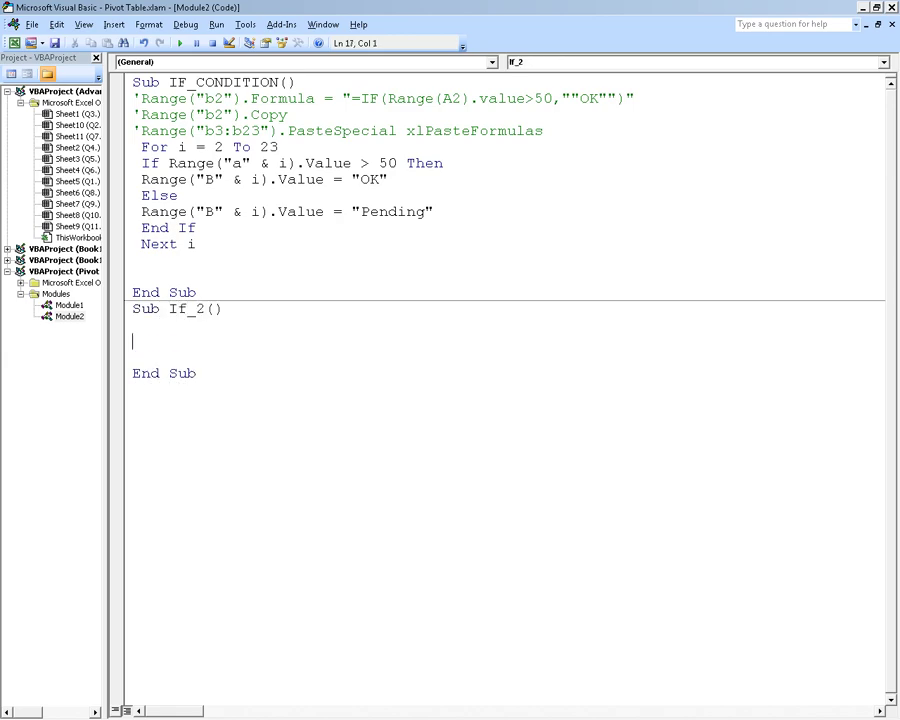
pyautogui.write('For I ')
pyautogui.write('= 2 ')
pyautogui.write('to')
pyautogui.hotkey('alt', 'F11')
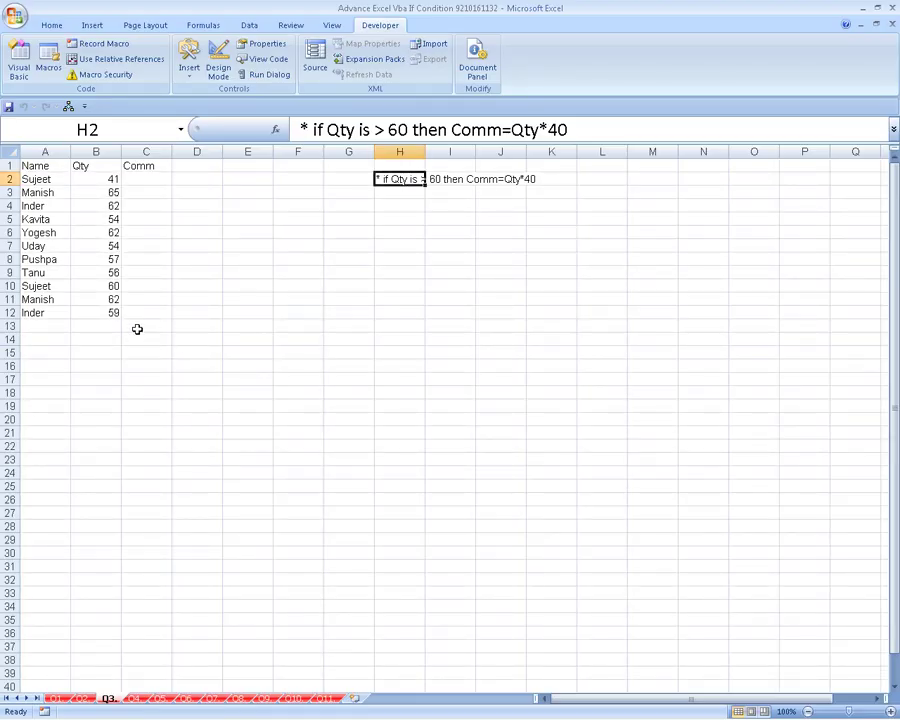
pyautogui.hotkey('alt', 'F11')
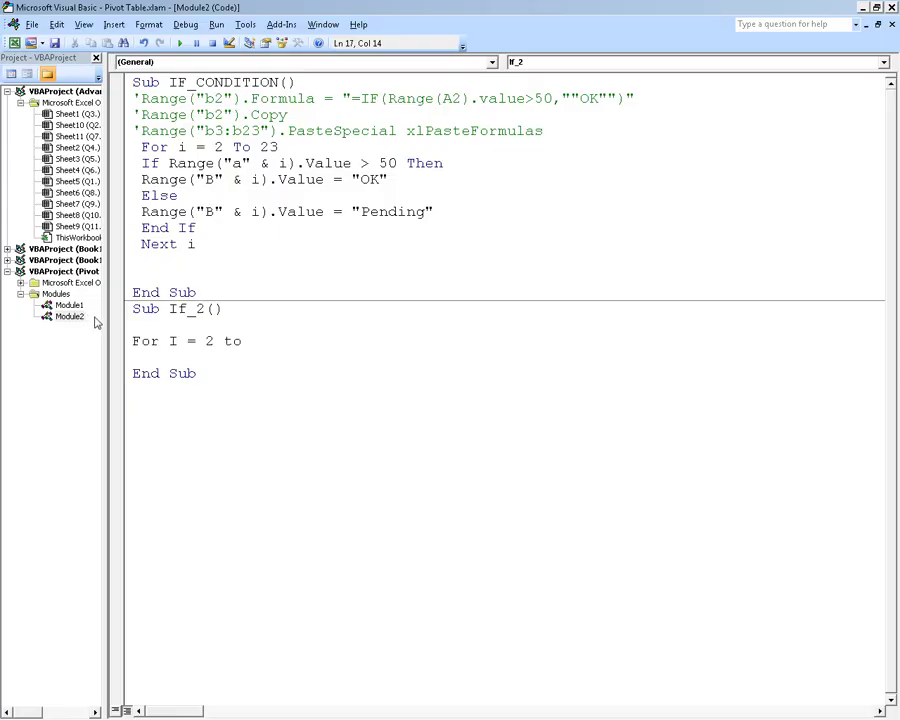
pyautogui.hotkey('alt', 'F11')
pyautogui.hotkey('alt', 'F11')
# Step: Complete the loop's upper bound as Range("a65000").End(xlUp).Row
pyautogui.write('R')
pyautogui.write('ange("a6')
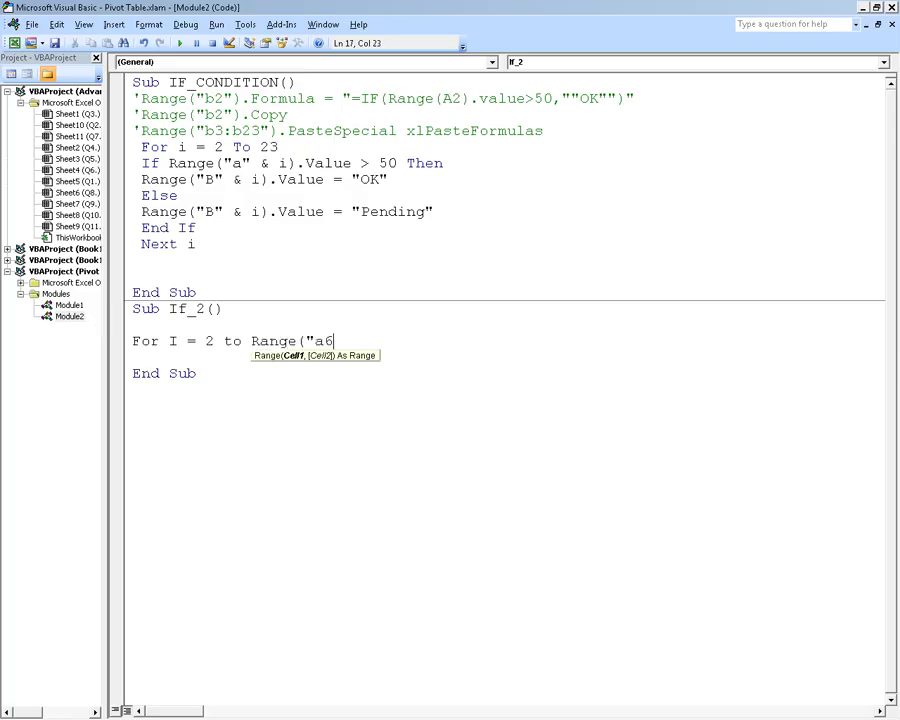
pyautogui.write('5000')
pyautogui.write(').')
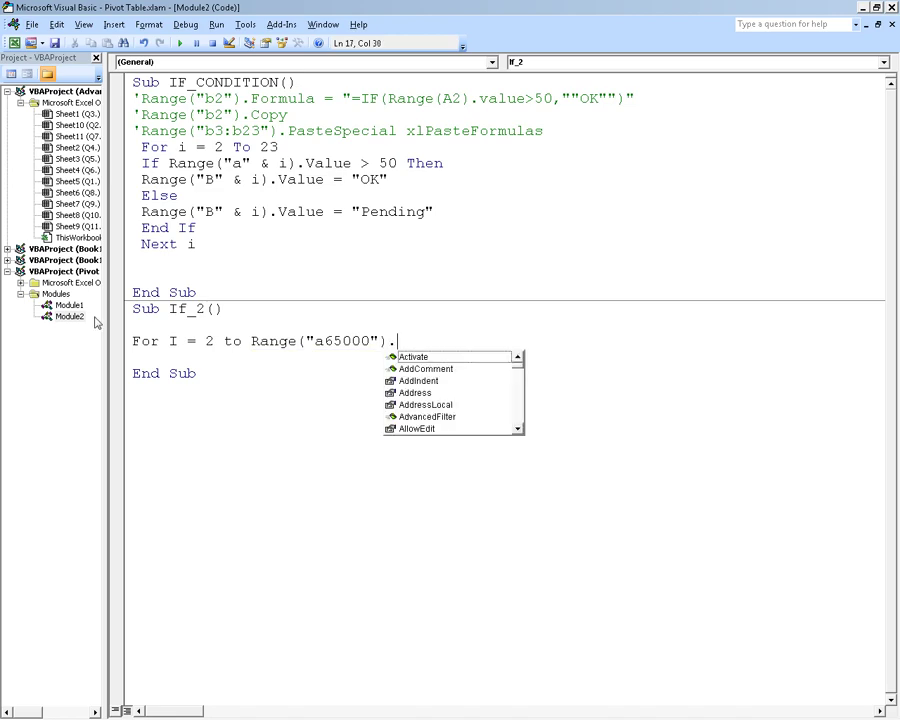
pyautogui.write('r')
pyautogui.press('BackSpace')
pyautogui.write('end')
pyautogui.press('Tab')
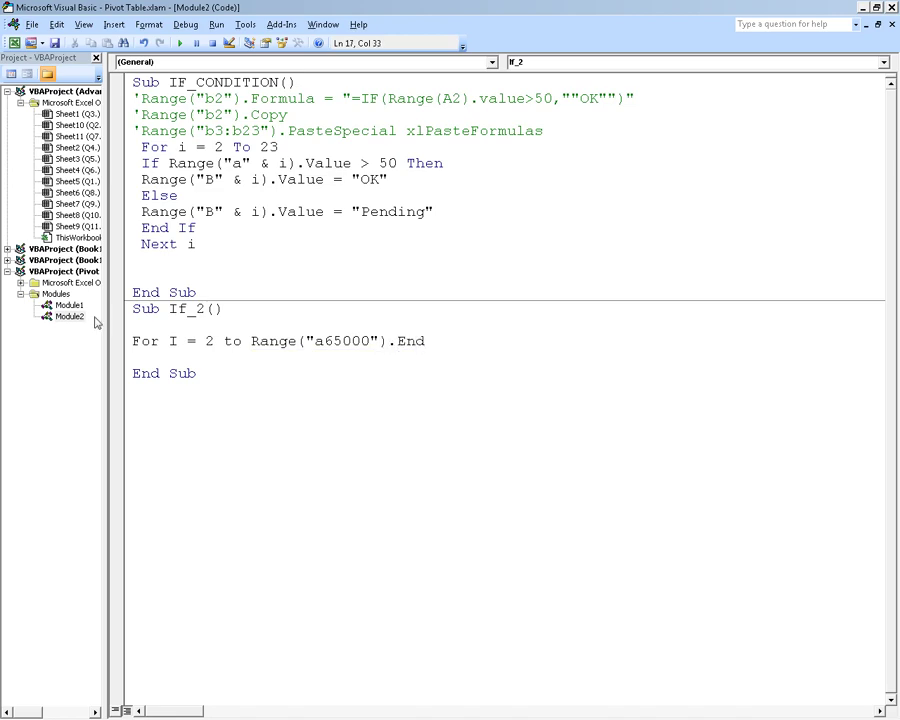
pyautogui.write('(')
pyautogui.press('Down')
pyautogui.press('Down')
pyautogui.press('Down')
pyautogui.press('Tab')
pyautogui.write(').')
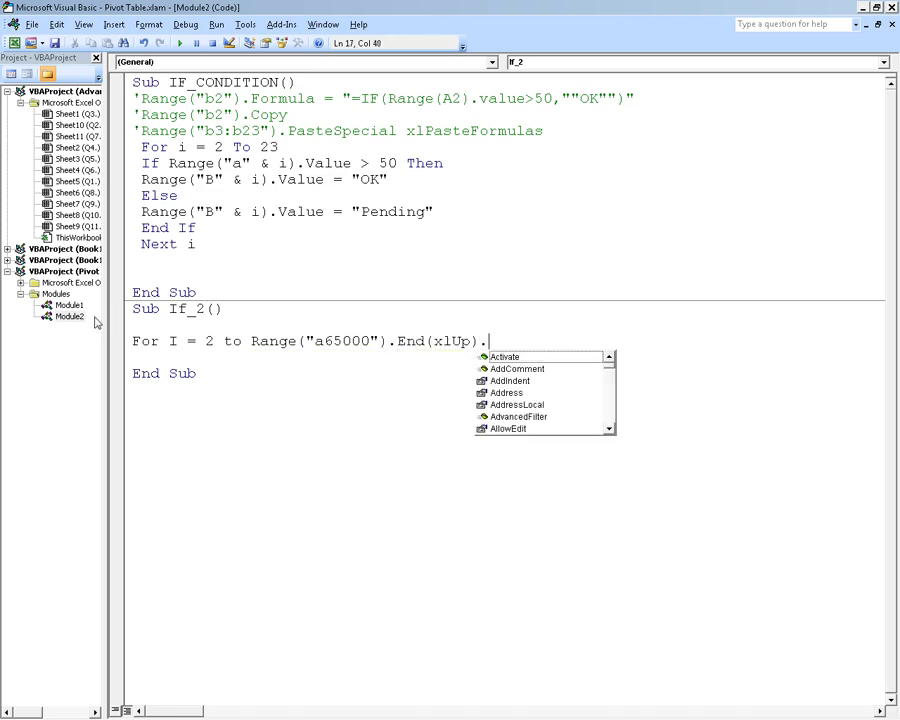
pyautogui.write('Row')
pyautogui.press('Return')
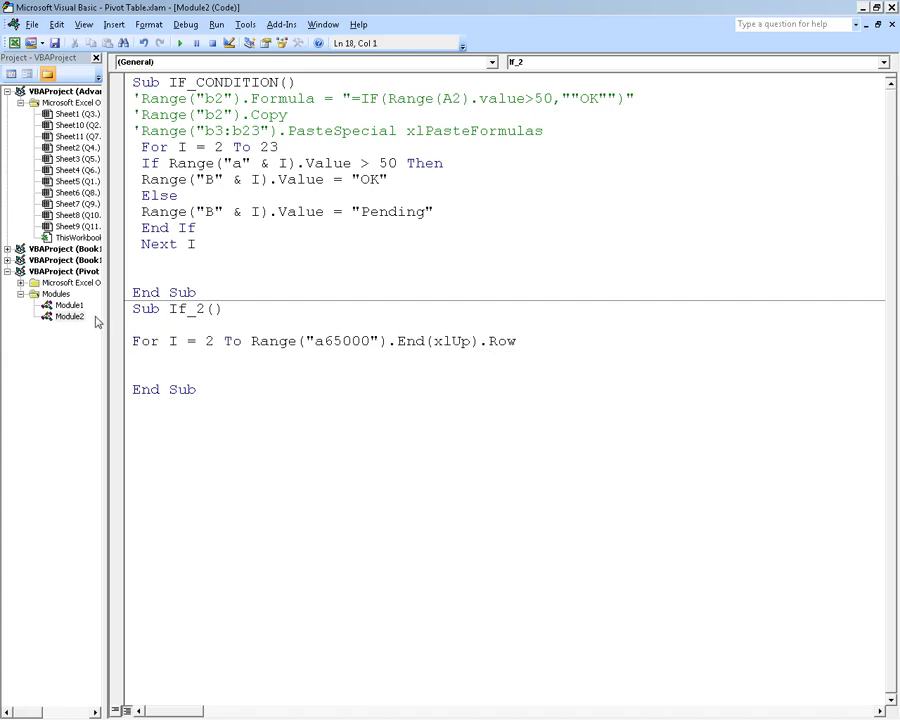
pyautogui.hotkey('alt', 'F11')
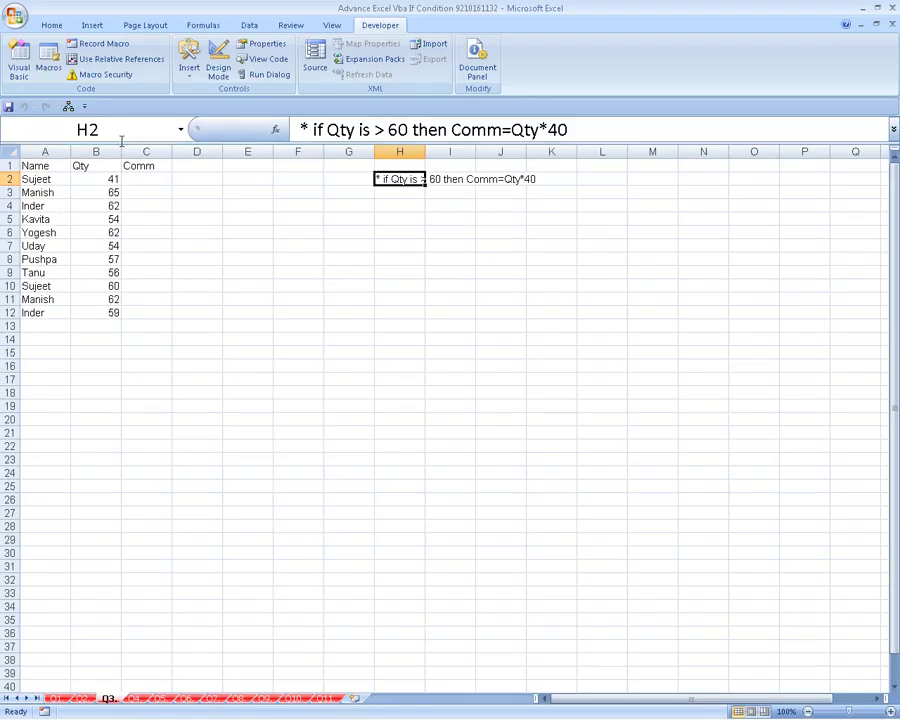
# Step: Jump to cell A65000, then Ctrl+Up to A12, the last filled row in column A
pyautogui.click(122, 132)
pyautogui.write('a65000')
pyautogui.press('Return')
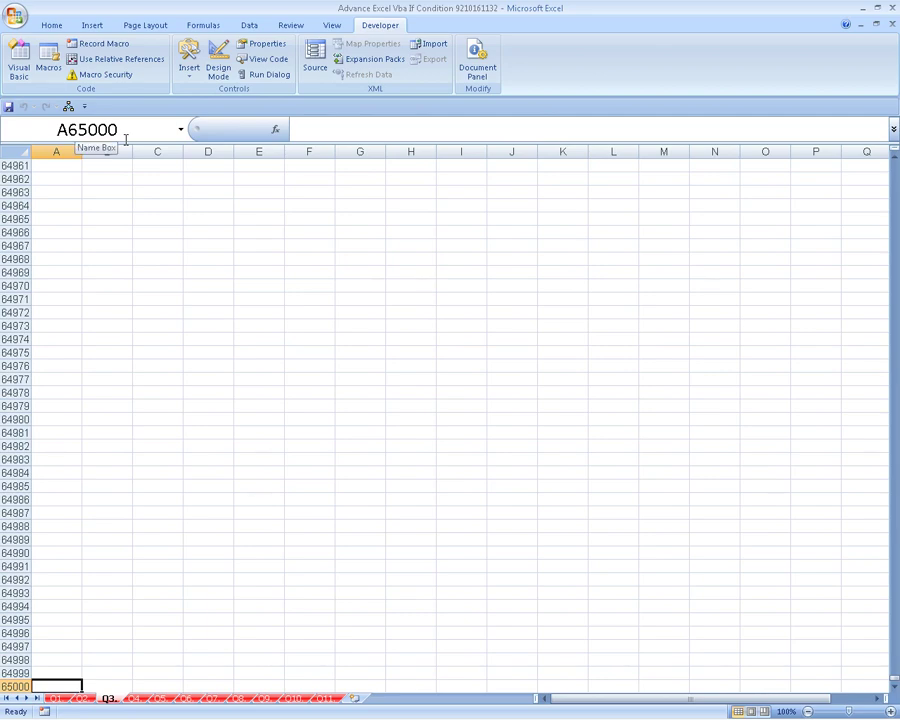
pyautogui.hotkey('ctrl', 'Up')
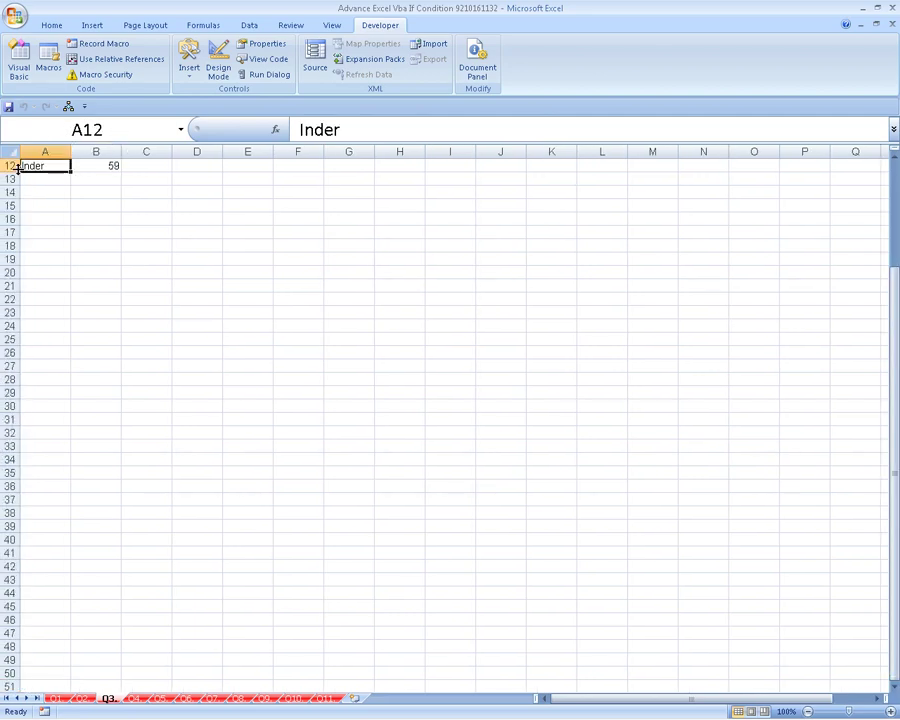
pyautogui.click(48, 60)
pyautogui.press('Escape')
pyautogui.click(19, 67)
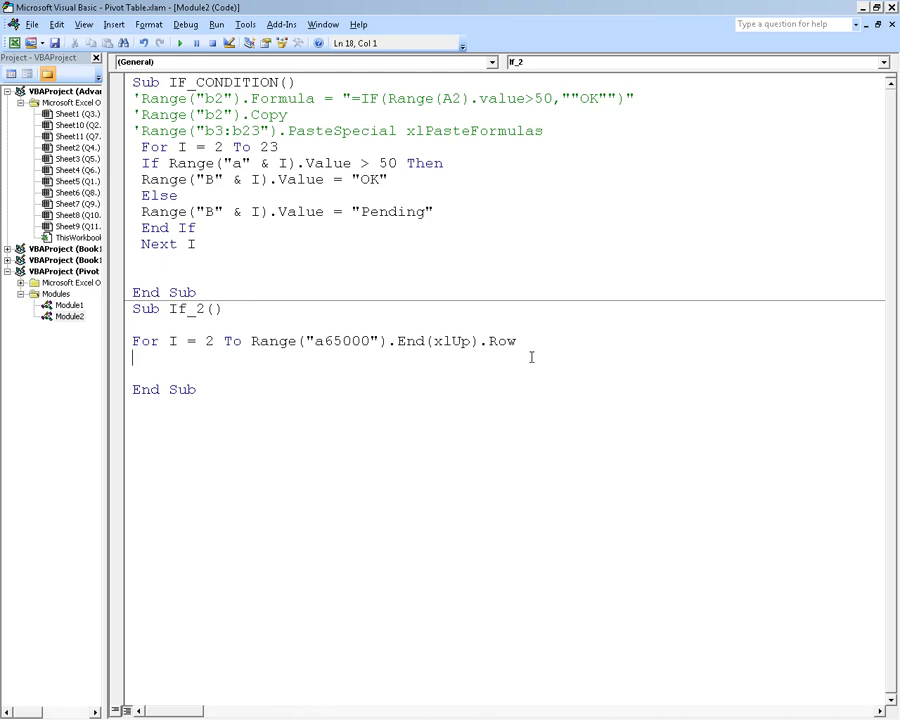
# Step: Write the condition line If Range("A" & i).Value >= 40 Then
pyautogui.write('If')
pyautogui.write('Range')
pyautogui.write('("A" ')
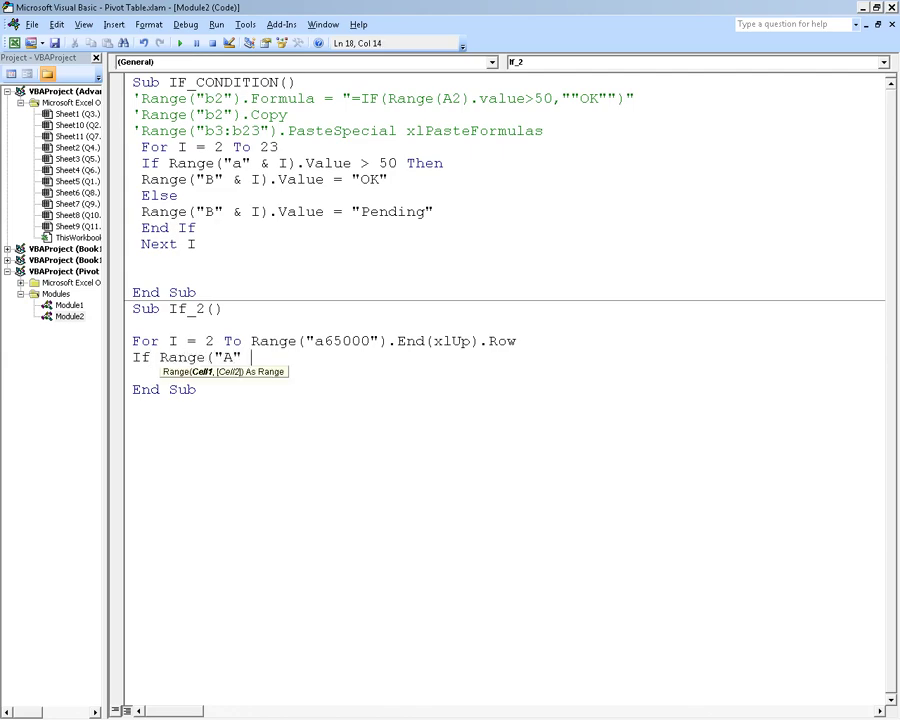
pyautogui.write('& i).v')
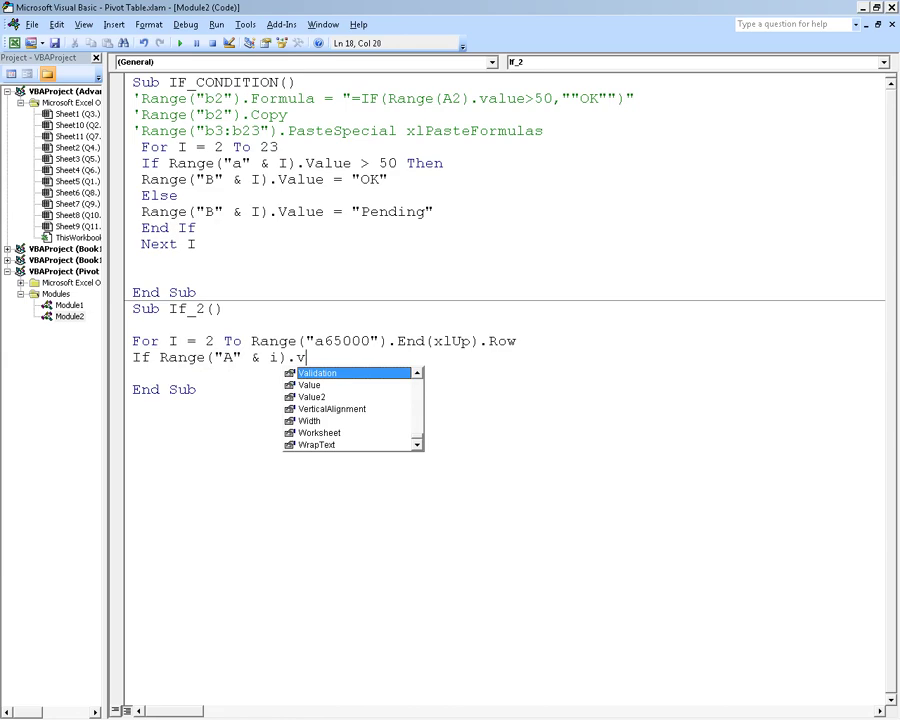
pyautogui.write('a')
pyautogui.press('Down')
pyautogui.press('Tab')
pyautogui.write('=')
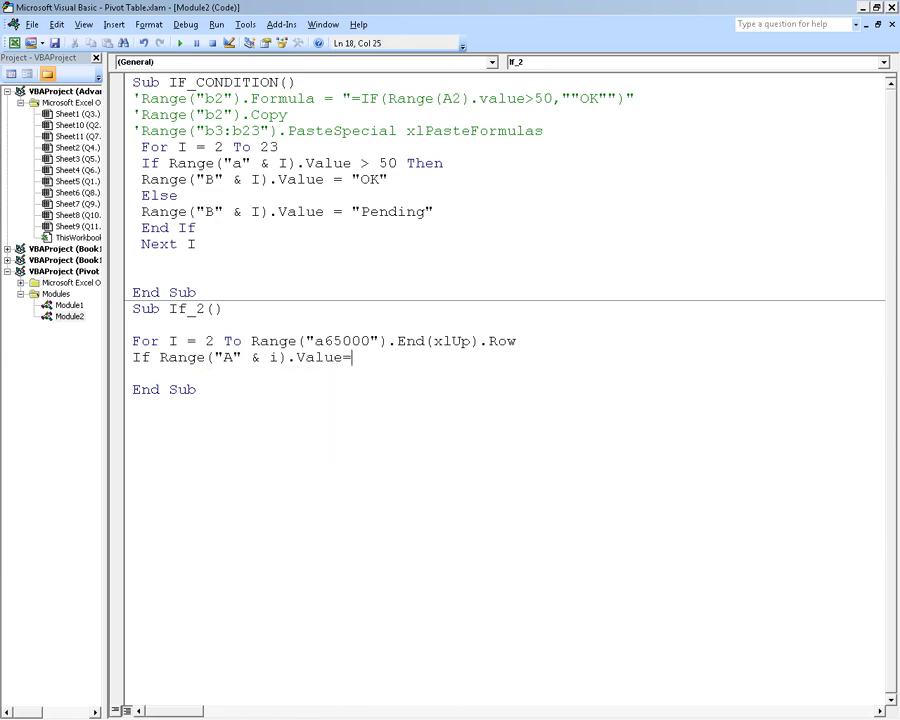
pyautogui.press('BackSpace')
pyautogui.write('>40')
pyautogui.click(351, 357)
pyautogui.write('=')
pyautogui.press('Right')
pyautogui.press('Right')
pyautogui.write('Then')
pyautogui.press('Return')
# Step: Add the then-branch setting column B to column A's value times 40, followed by End If
pyautogui.write('Rang')
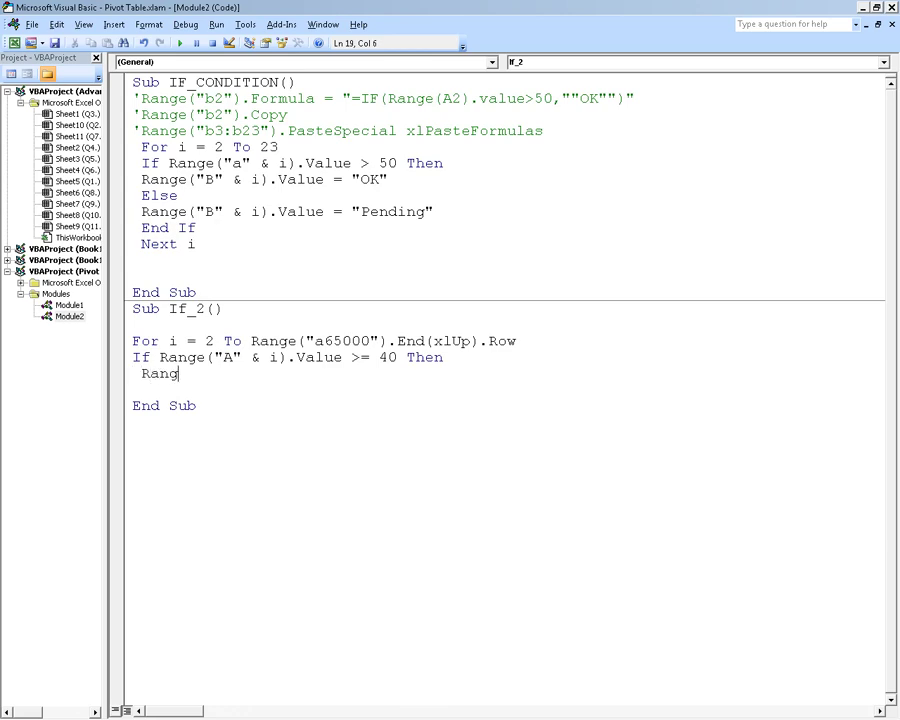
pyautogui.write('e("B2')
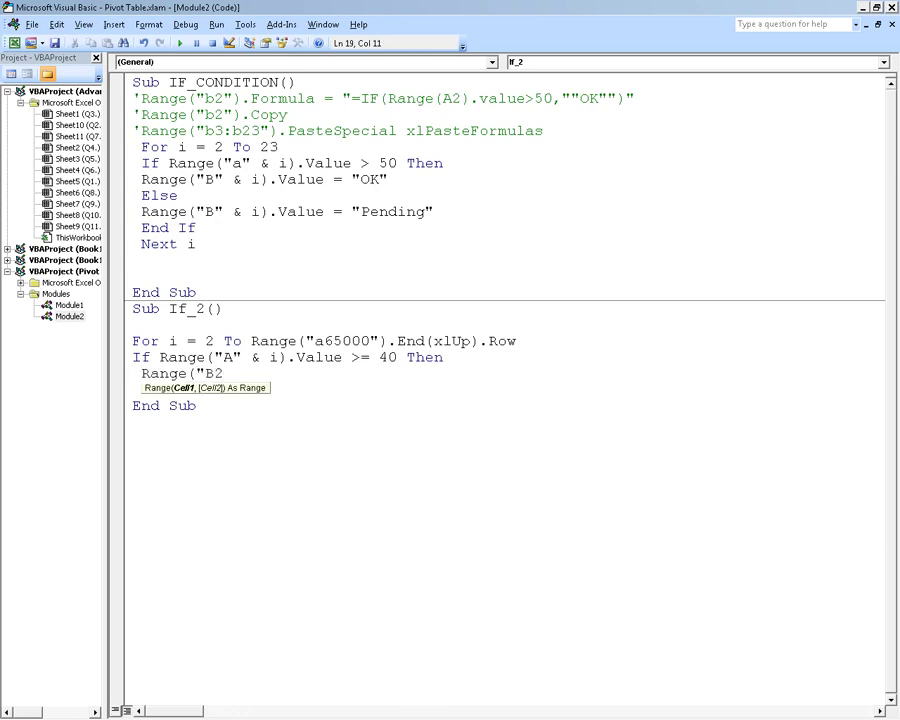
pyautogui.write('").value')
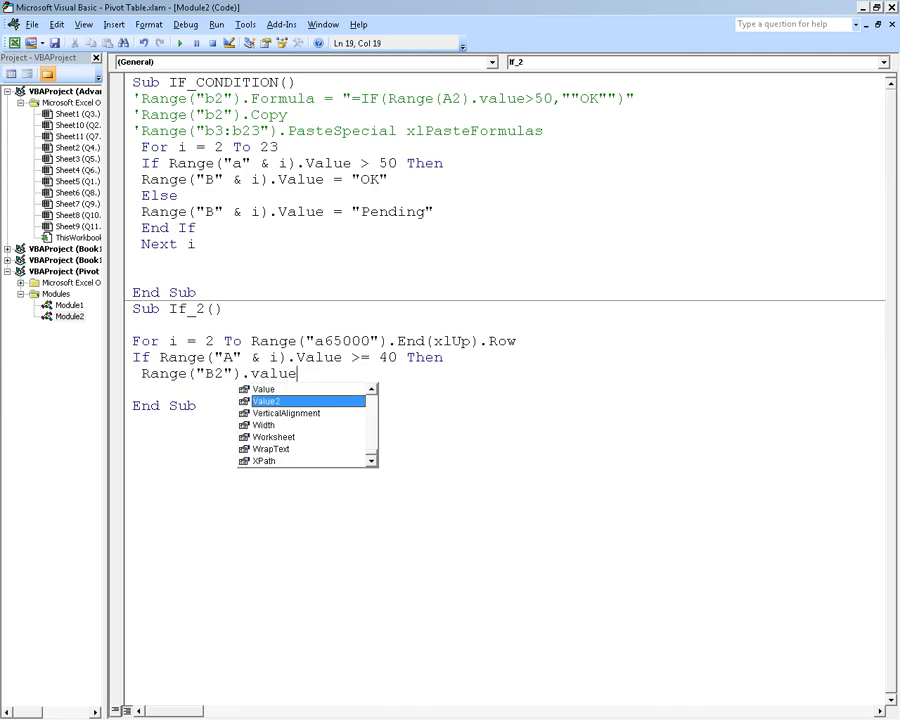
pyautogui.press('Tab')
pyautogui.write('=')
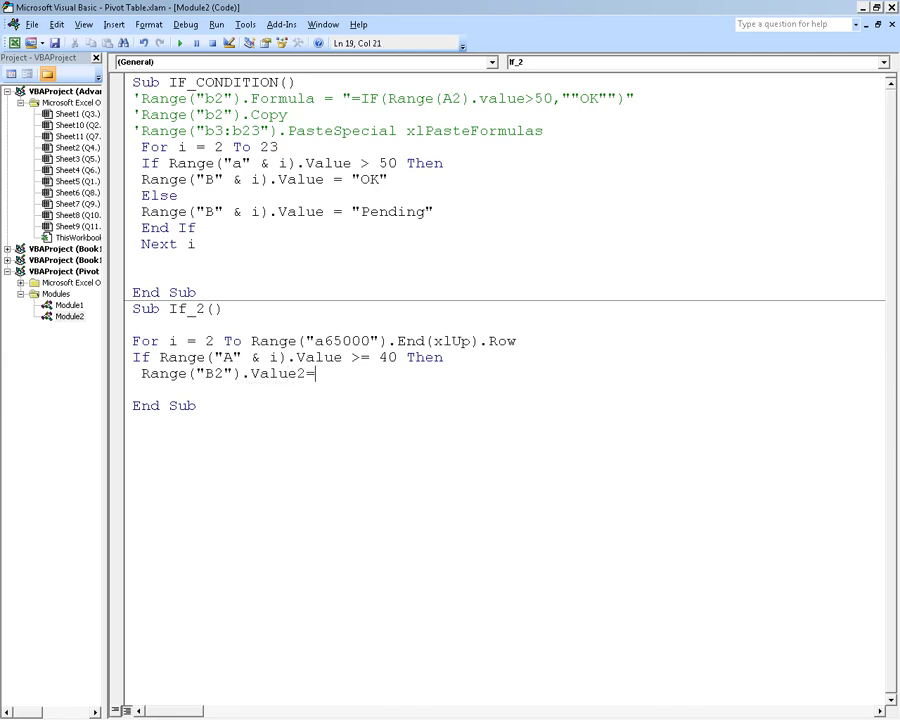
pyautogui.write('Range')
pyautogui.press('BackSpace')
pyautogui.press('BackSpace')
pyautogui.press('BackSpace')
pyautogui.write('nge("A')
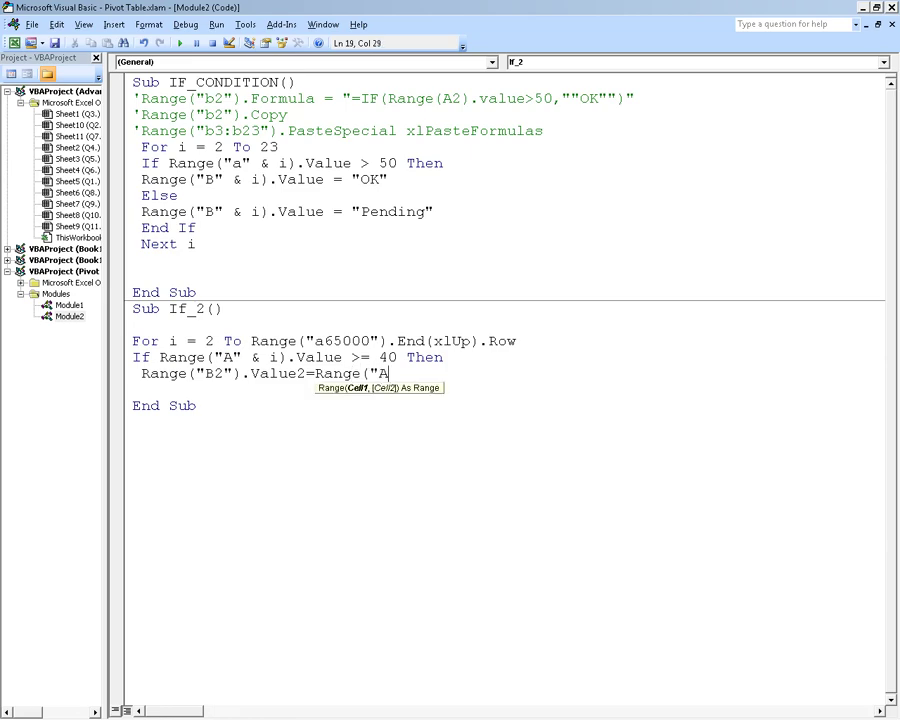
pyautogui.write('" &')
pyautogui.write(' i).va')
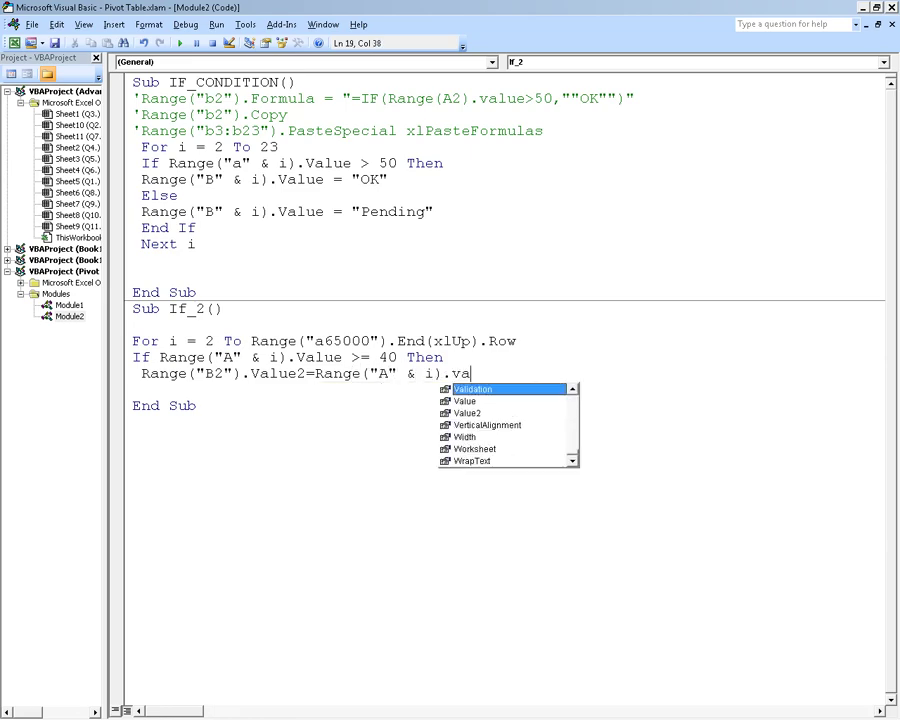
pyautogui.write(';i')
pyautogui.press('BackSpace')
pyautogui.press('BackSpace')
pyautogui.press('BackSpace')
pyautogui.press('BackSpace')
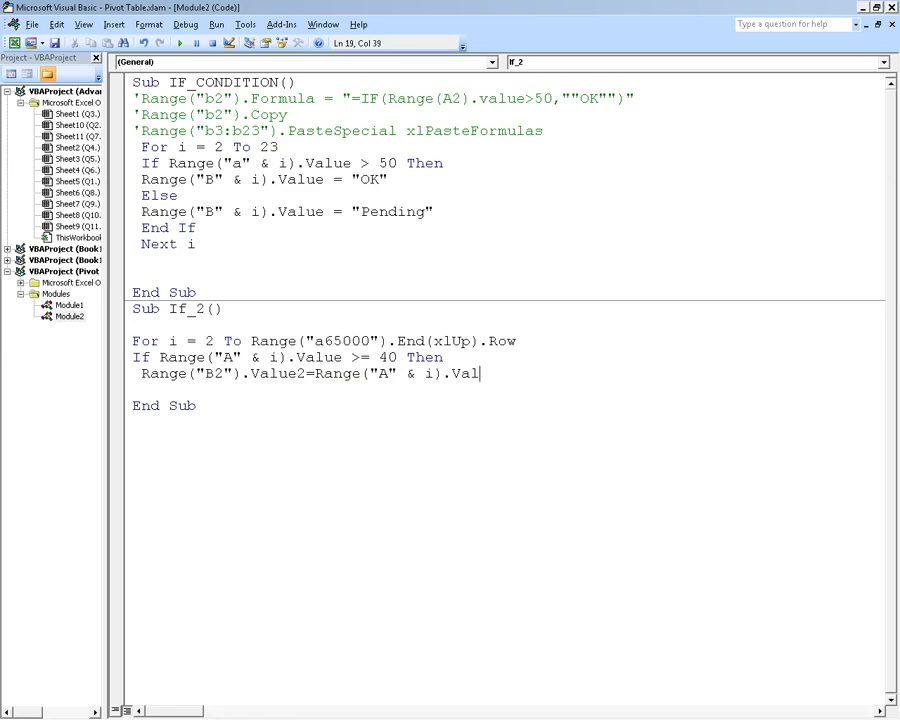
pyautogui.write('ue * 40')
pyautogui.press('Return')
pyautogui.write('end')
pyautogui.press('BackSpace')
pyautogui.press('BackSpace')
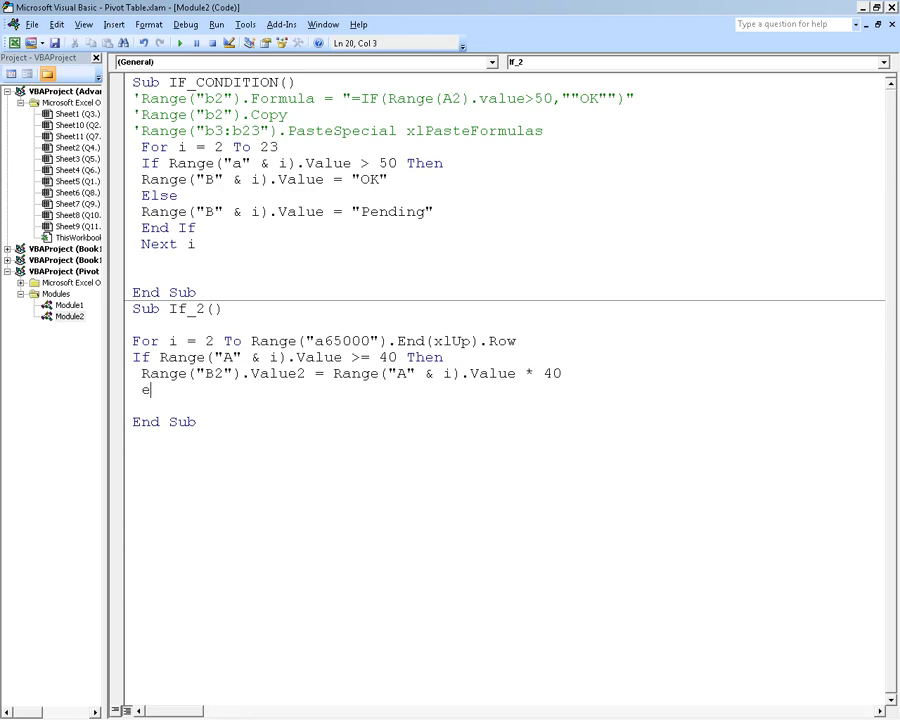
pyautogui.write('nd if')
pyautogui.press('Return')
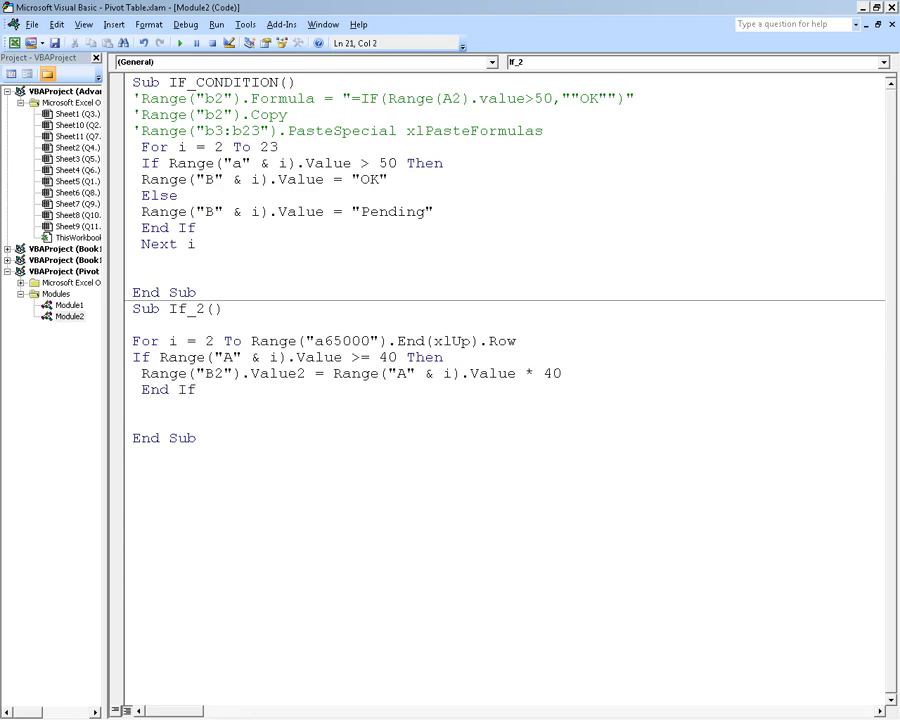
# Step: Insert an Else branch that copies column A's value into Range("B" & i)
pyautogui.write('el')
pyautogui.press('BackSpace')
pyautogui.press('BackSpace')
pyautogui.press('BackSpace')
pyautogui.press('BackSpace')
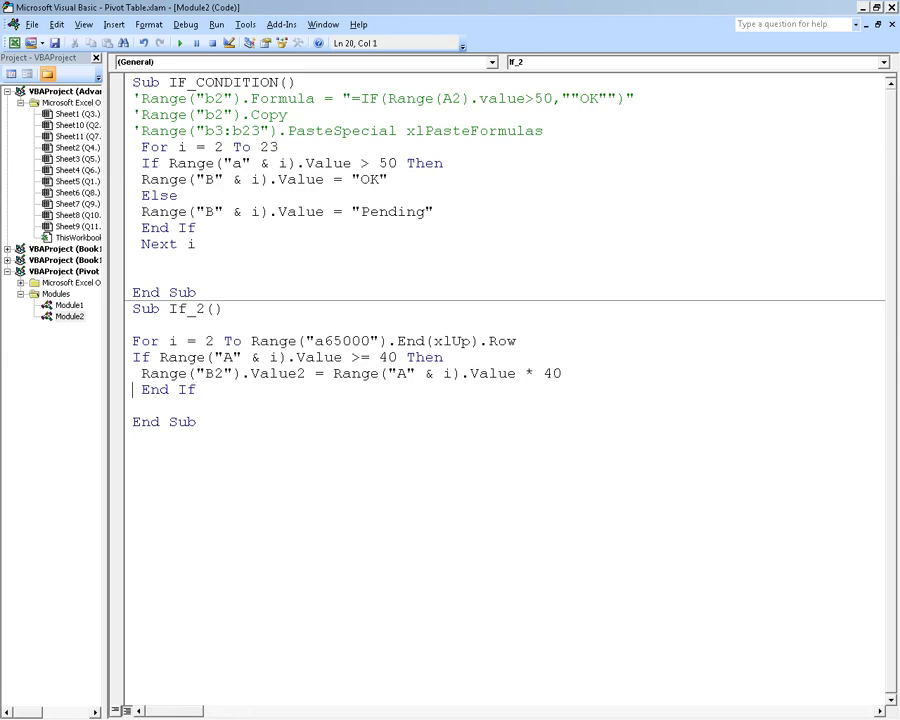
pyautogui.press('Return')
pyautogui.press('Up')
pyautogui.write('el')
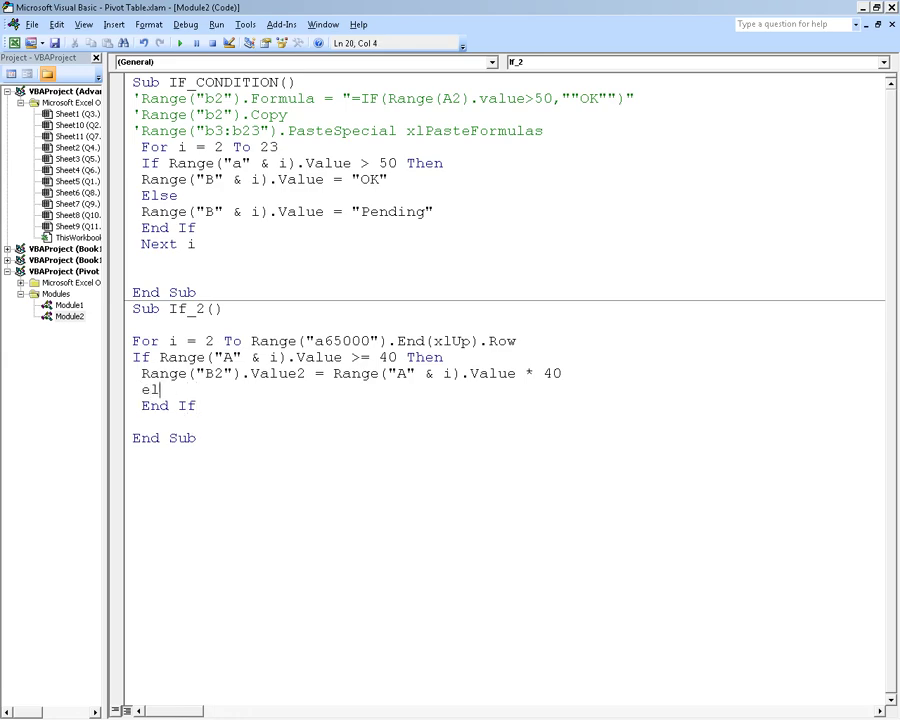
pyautogui.write('se')
pyautogui.press('Return')
pyautogui.write('R')
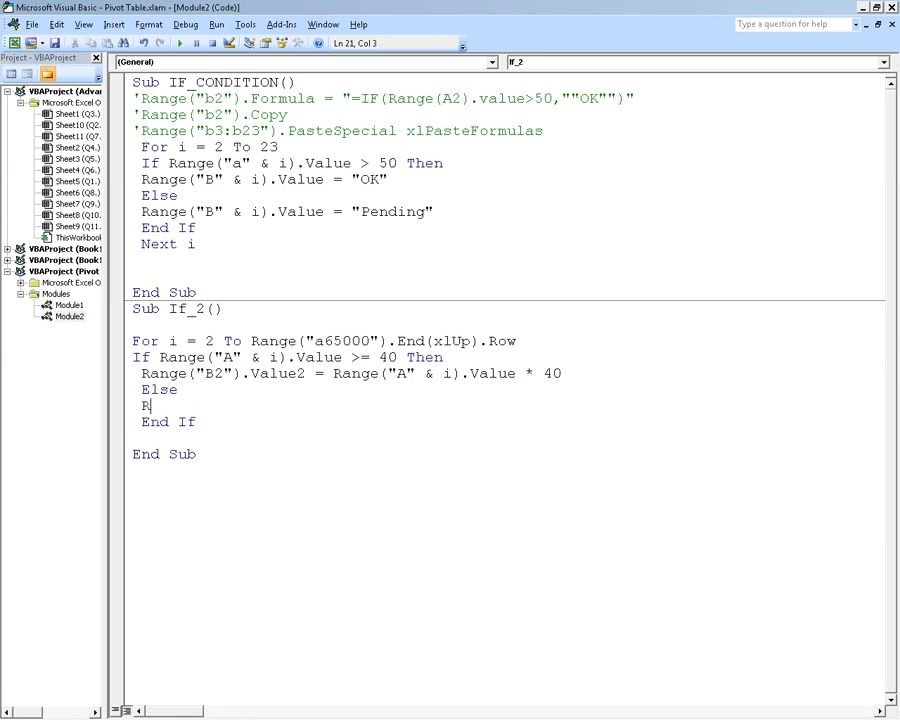
pyautogui.write('ange("b')
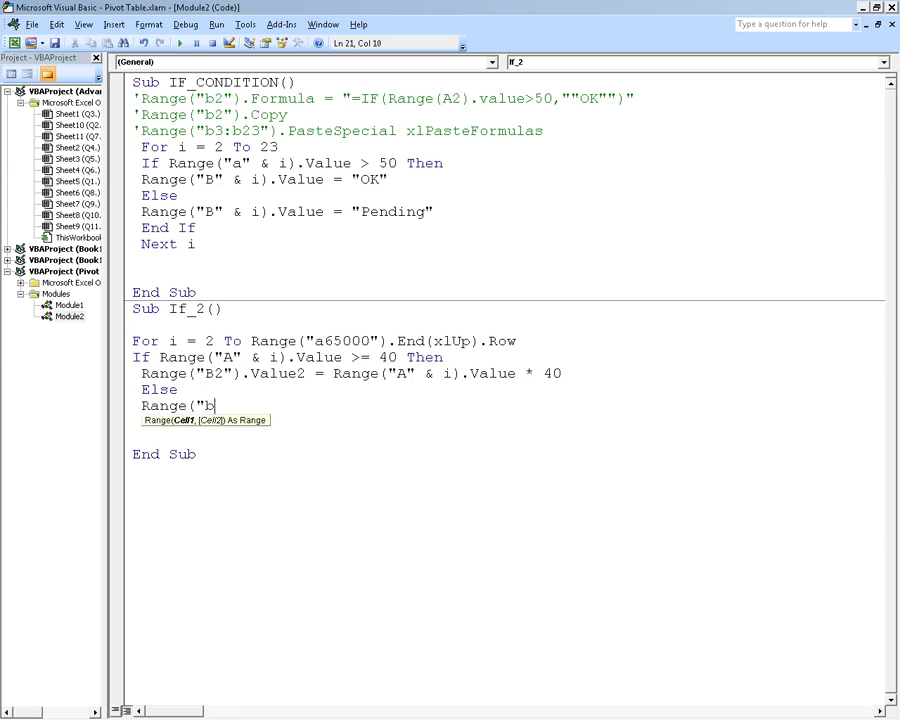
pyautogui.write('2')
pyautogui.press('BackSpace')
pyautogui.press('BackSpace')
pyautogui.write('"')
pyautogui.write(' & i).')
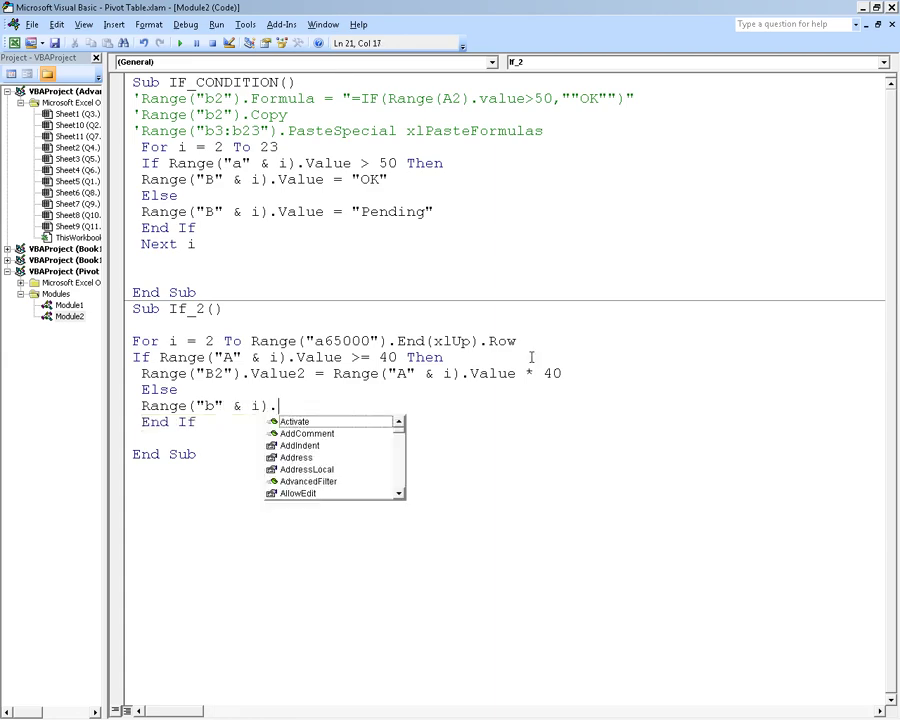
pyautogui.write('valu')
pyautogui.press('Tab')
pyautogui.write('=')
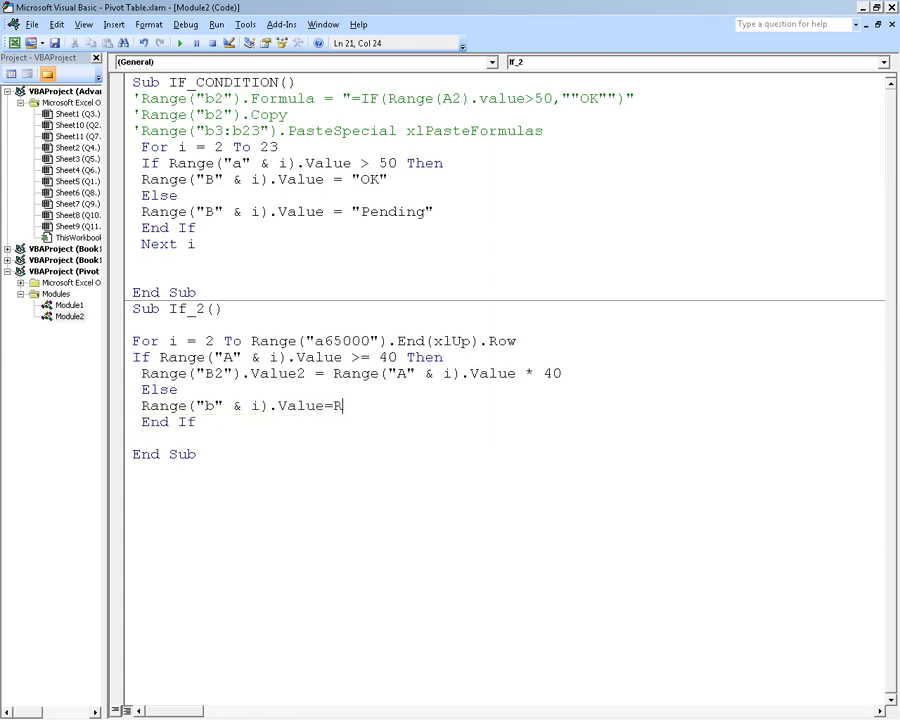
pyautogui.write('Range("A')
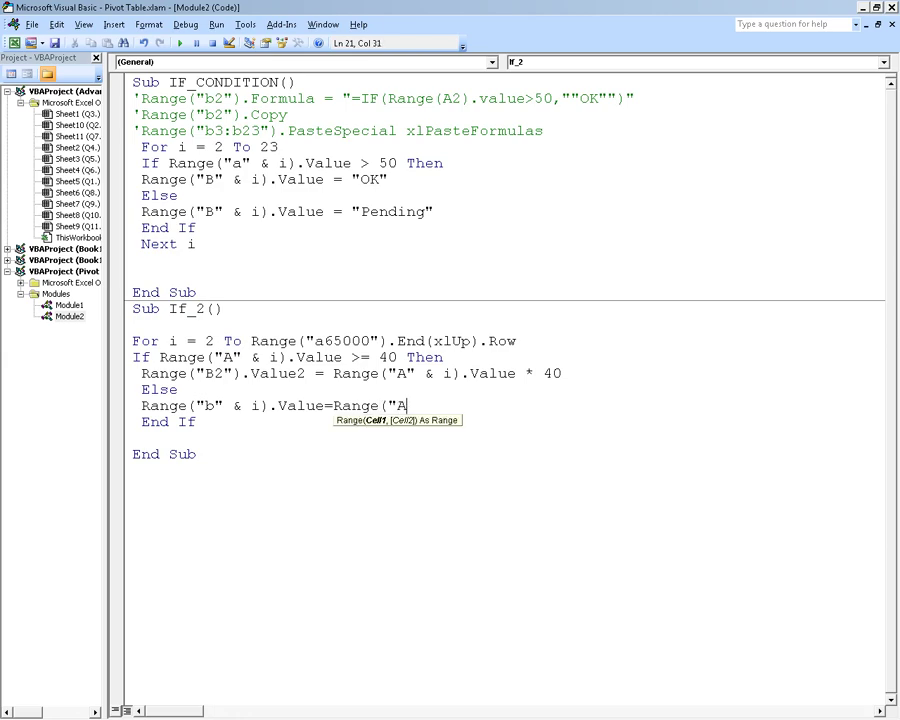
pyautogui.write('"')
pyautogui.write(' & ')
pyautogui.write('i).v')
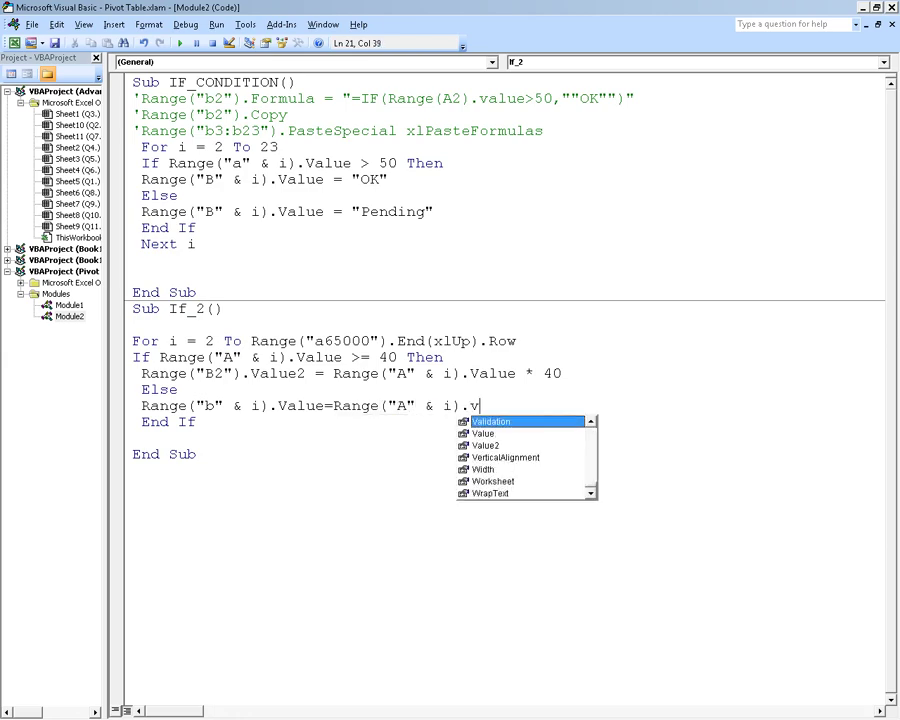
pyautogui.write('alue')
pyautogui.press('Tab')
# Step: Change the then-branch reference from B2 to row i and fix the Else line
pyautogui.press('Up')
pyautogui.press('Up')
pyautogui.press('Up')
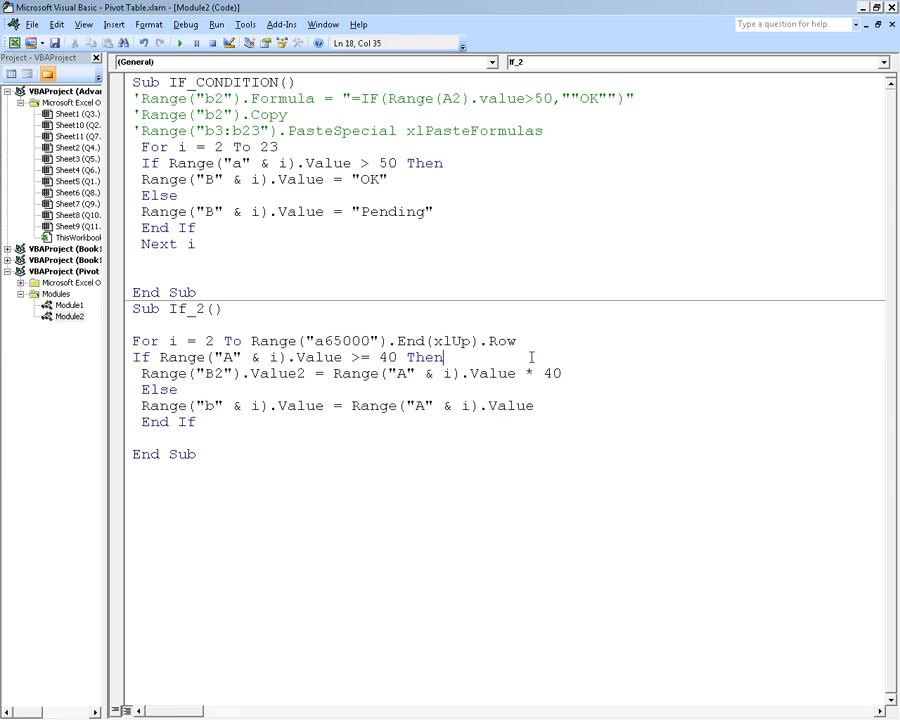
pyautogui.press('Left')
pyautogui.click(228, 373)
pyautogui.press('BackSpace')
pyautogui.press('Right')
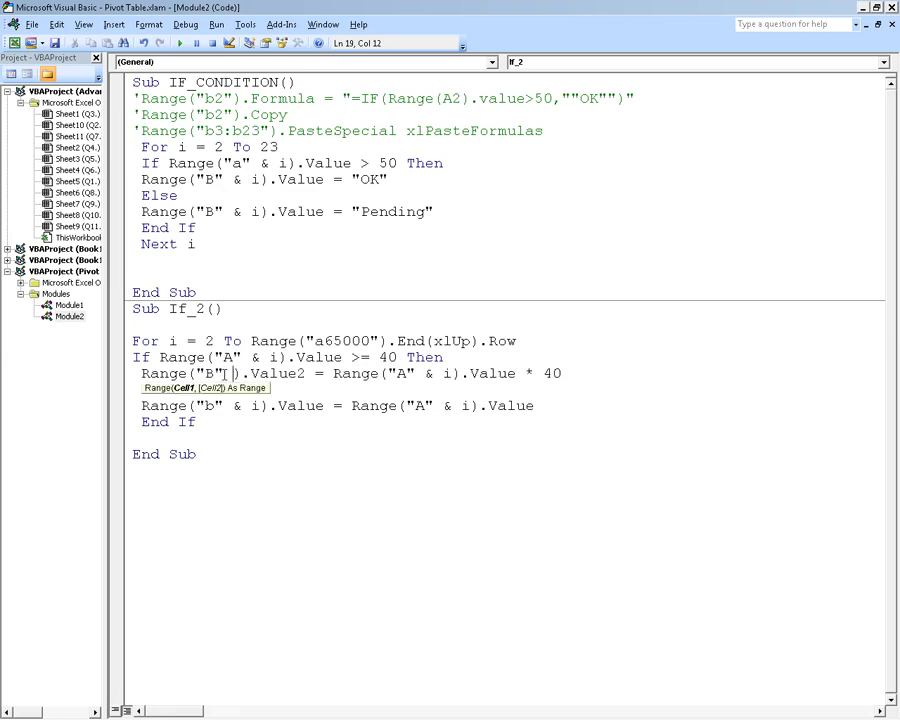
pyautogui.write('& i')
pyautogui.press('Down')
pyautogui.write('Else')
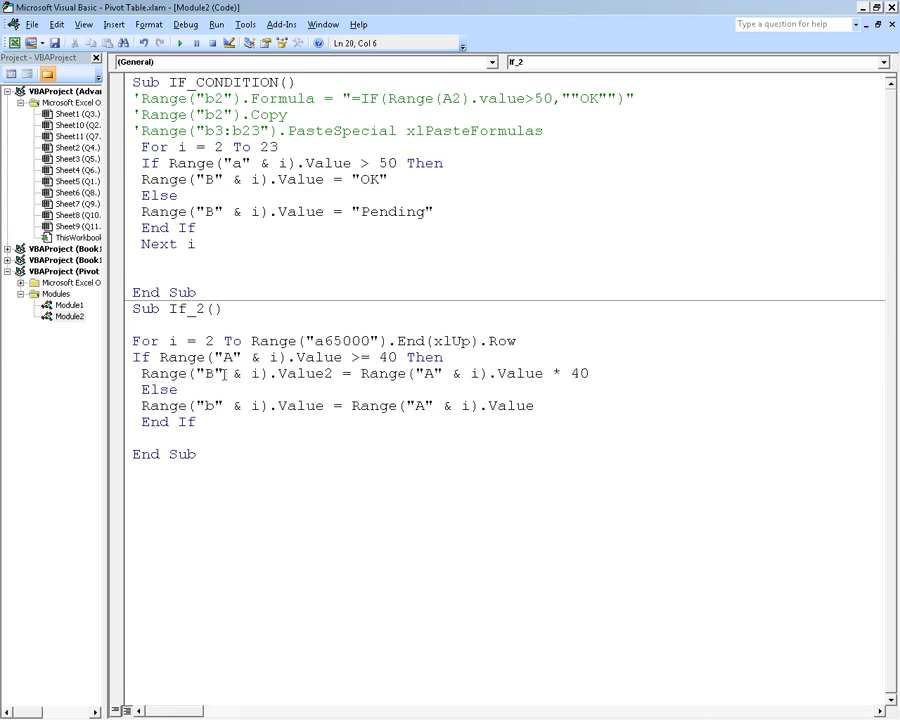
# Step: Close the loop with Next i and change Value2 to Value in the then-branch
pyautogui.click(202, 424)
pyautogui.write('Next')
pyautogui.write('i')
pyautogui.press('Down')
pyautogui.click(334, 373)
pyautogui.press('BackSpace')
pyautogui.press('Down')
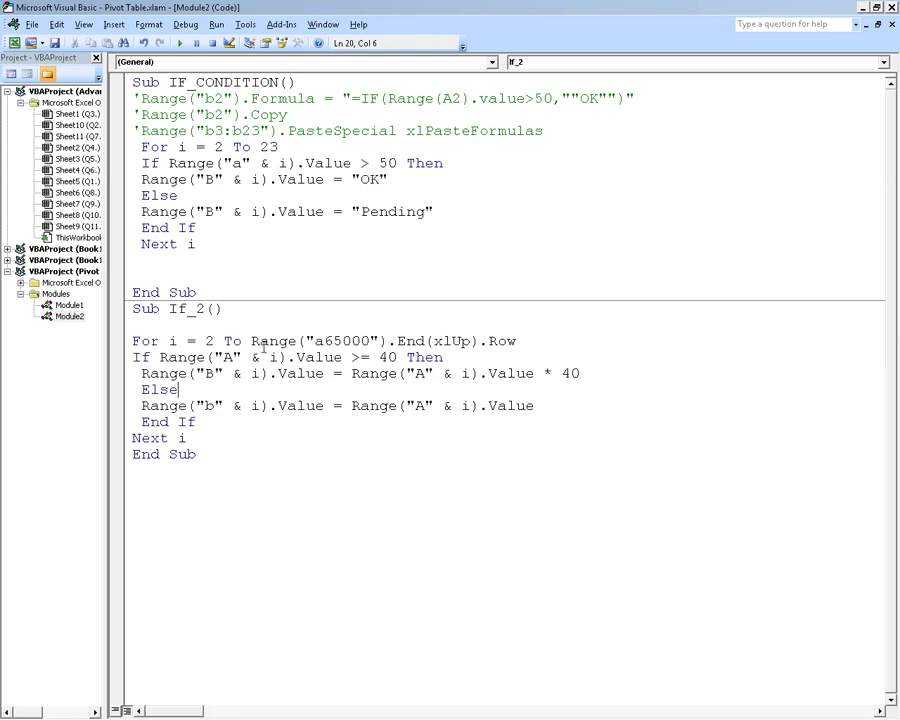
pyautogui.hotkey('alt', 'F11')
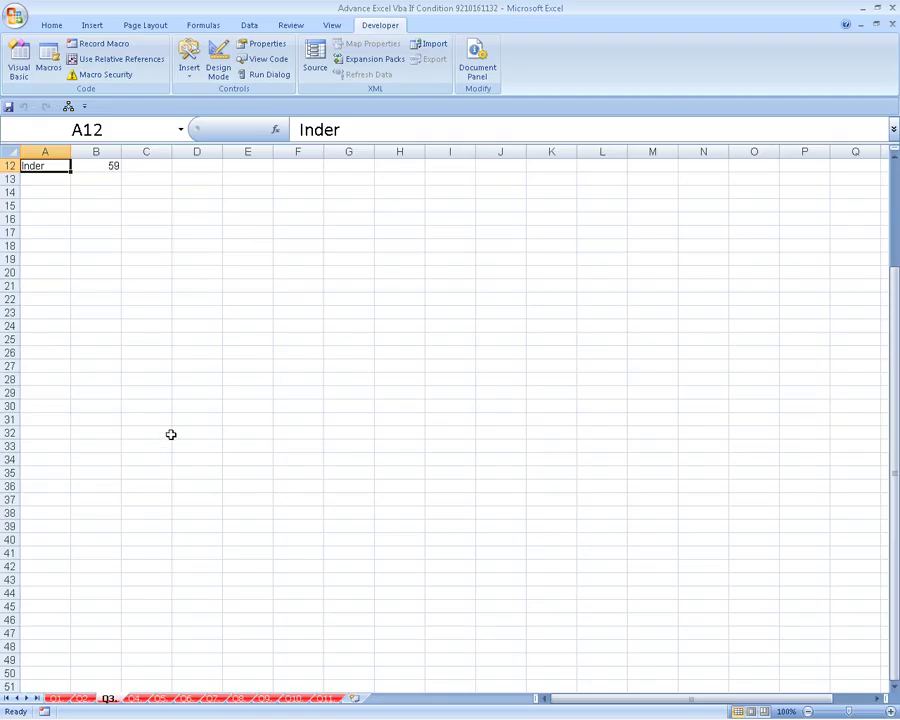
# Step: Review the Q3 sheet's Comm header and the commission rule note beside it
pyautogui.scroll(-2, 139, 314)
pyautogui.scroll(1, 143, 298)
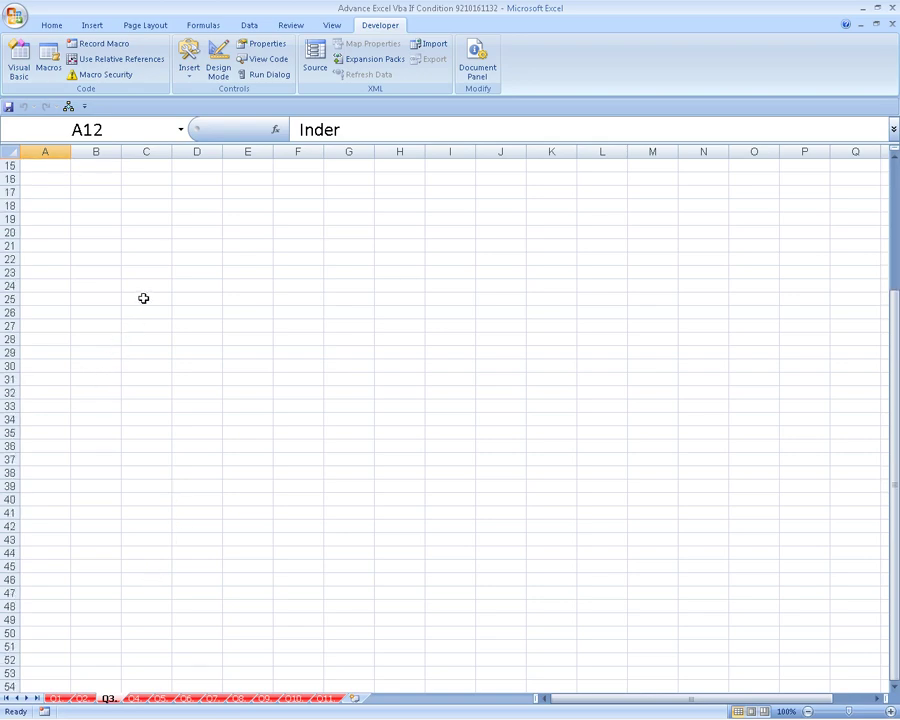
pyautogui.scroll(1, 143, 298)
pyautogui.scroll(1, 143, 298)
pyautogui.click(143, 298)
pyautogui.hotkey('ctrl', 'Up')
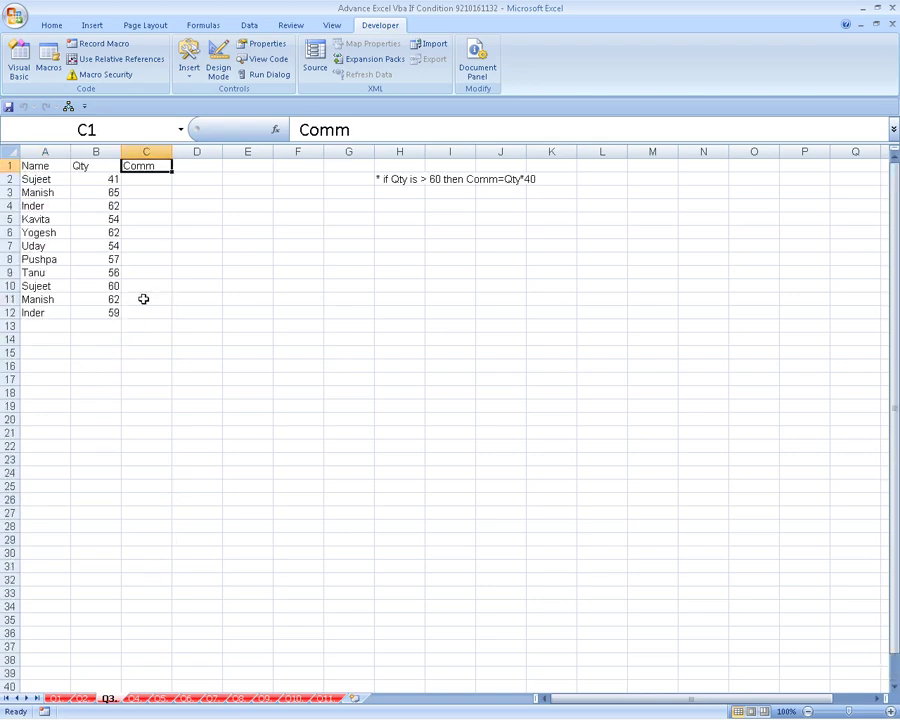
pyautogui.press('Right')
pyautogui.press('Right')
pyautogui.press('Right')
pyautogui.press('Right')
pyautogui.press('Down')
pyautogui.press('Down')
pyautogui.press('Right')
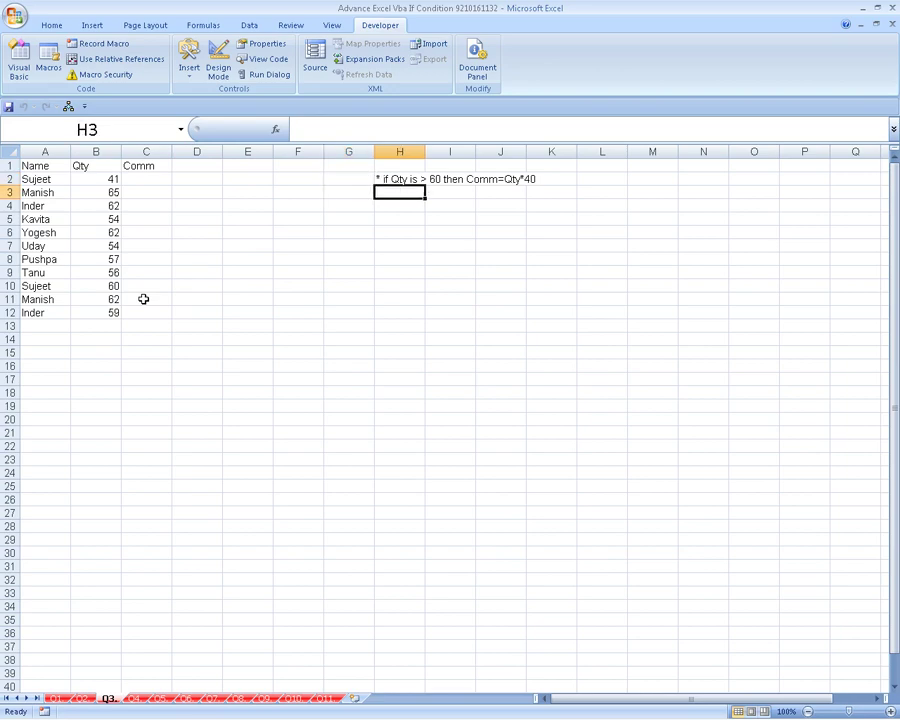
pyautogui.press('Right')
pyautogui.press('Right')
pyautogui.press('Up')
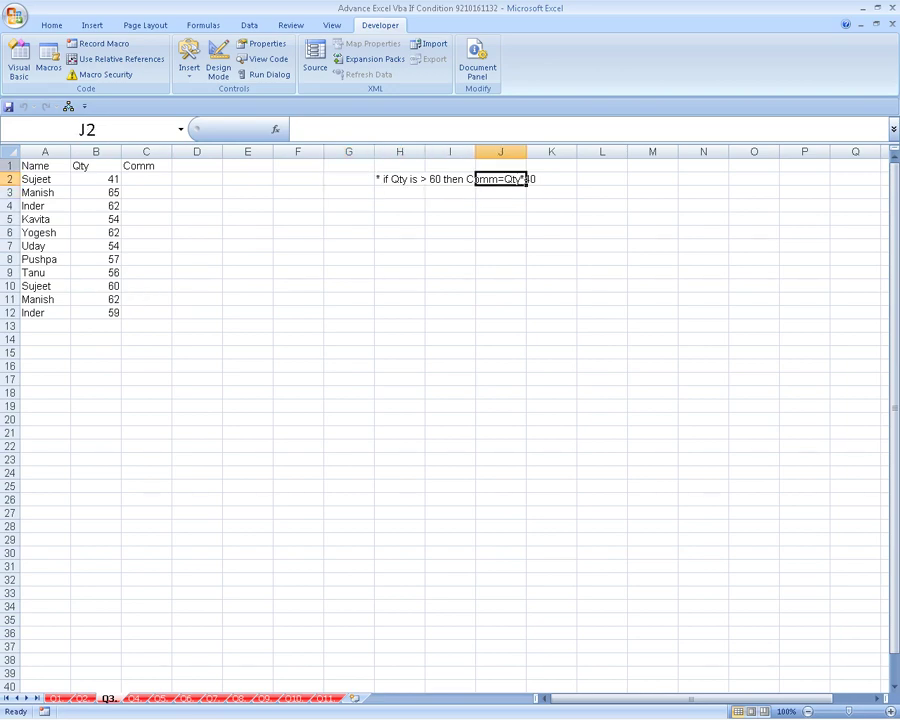
# Step: Select the multiplication expression in If_2's code and compare it with the worksheet
pyautogui.click(19, 60)
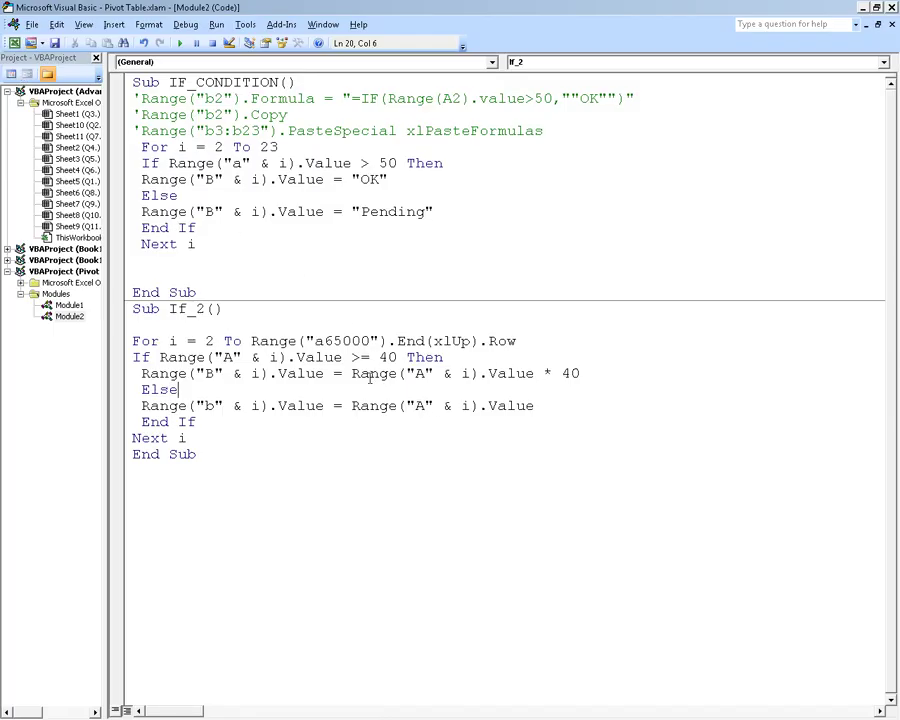
pyautogui.moveTo(353, 374); pyautogui.dragTo(428, 374)
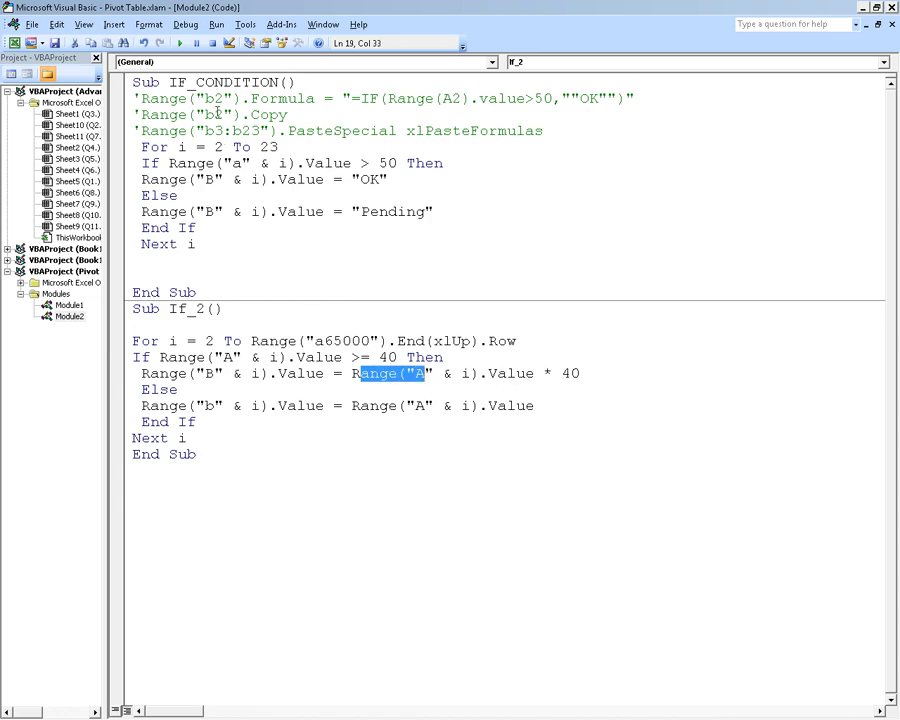
pyautogui.hotkey('alt', 'Tab')
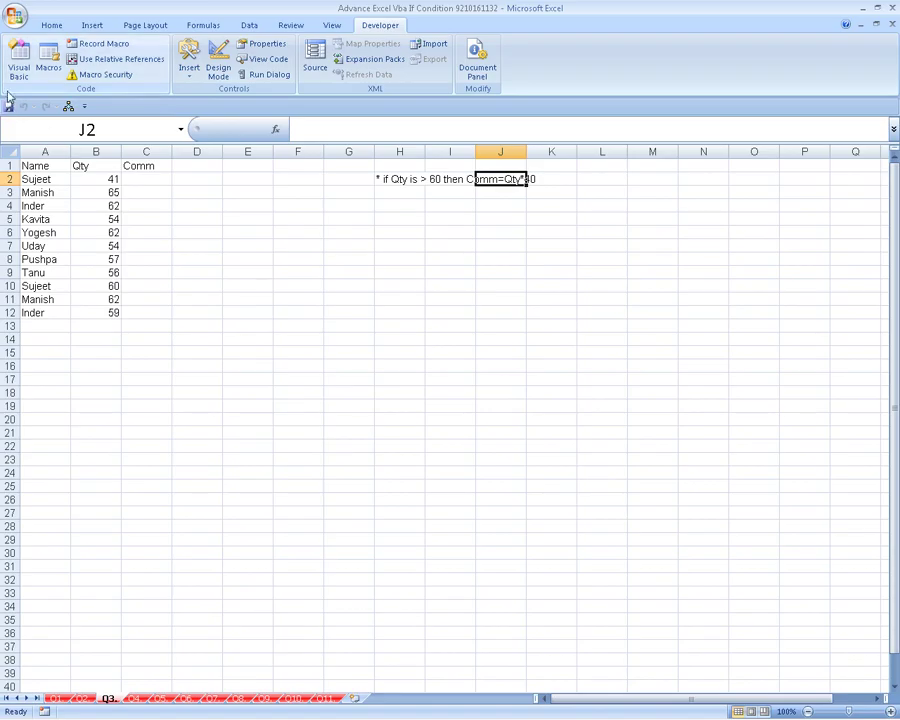
pyautogui.click(19, 60)
# Step: Change If_2's output column from B to C in both the If and Else lines
pyautogui.click(214, 373)
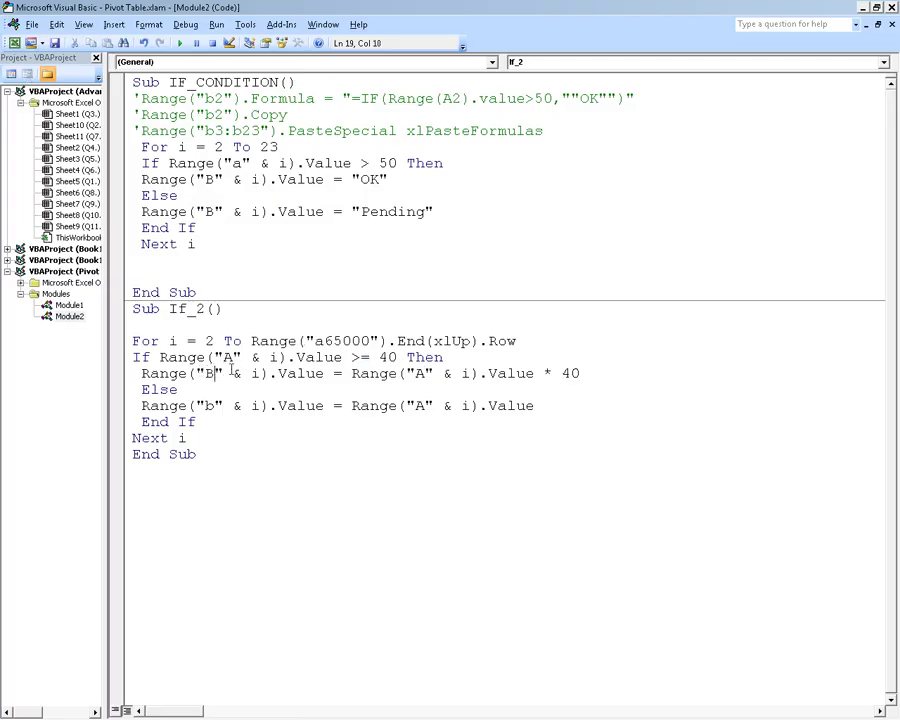
pyautogui.press('BackSpace')
pyautogui.write('C')
pyautogui.click(216, 405)
pyautogui.press('BackSpace')
pyautogui.write('C')
# Step: Run If_2, debug the type mismatch, and change the first Qty source column from A to B
pyautogui.press('F5')
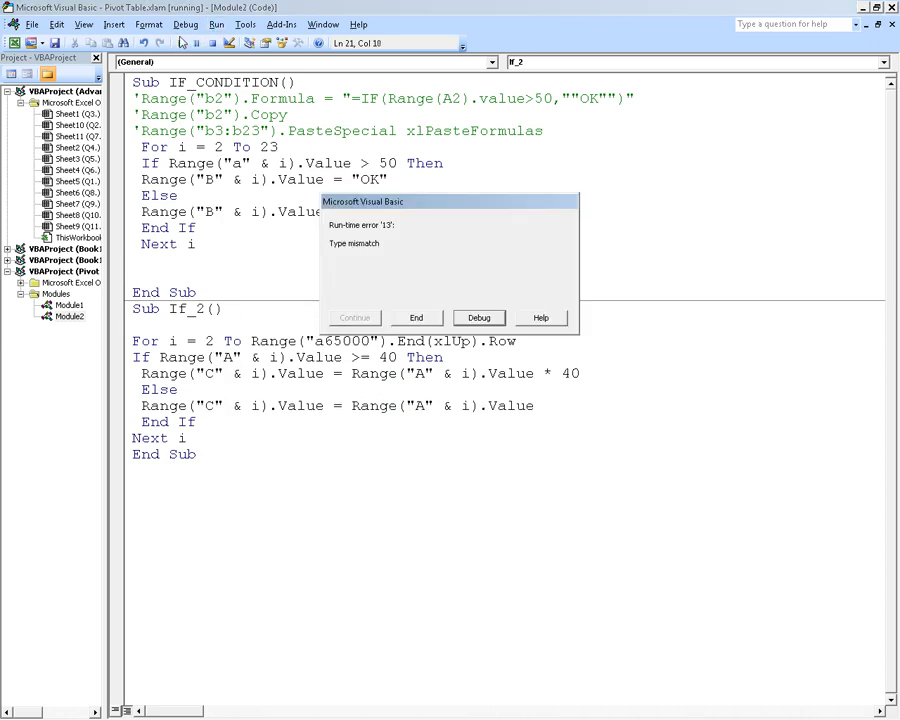
pyautogui.click(483, 318)
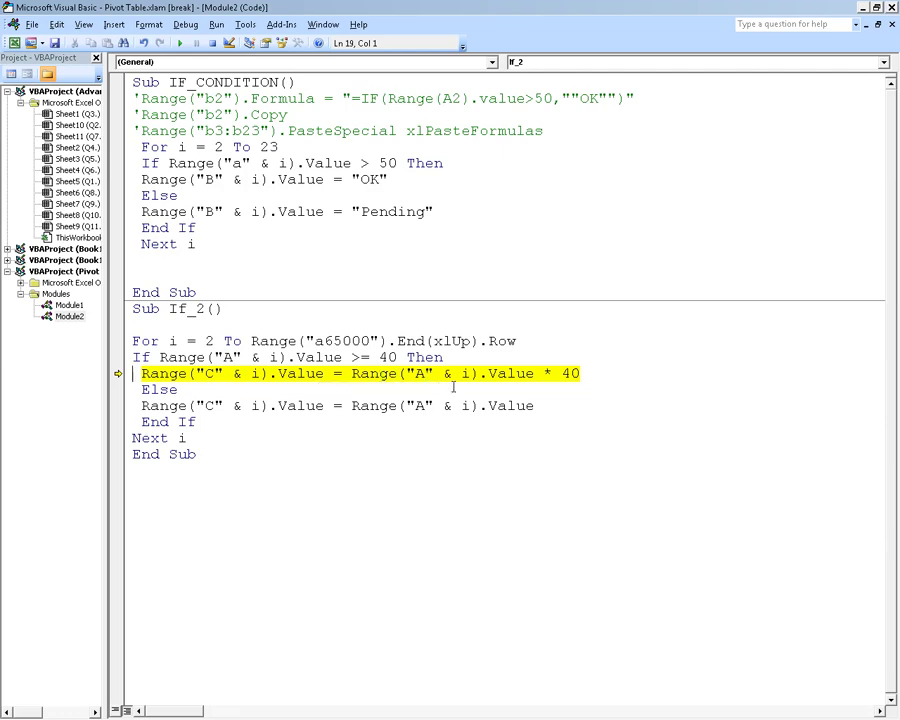
pyautogui.click(425, 373)
pyautogui.press('BackSpace')
pyautogui.write('b')
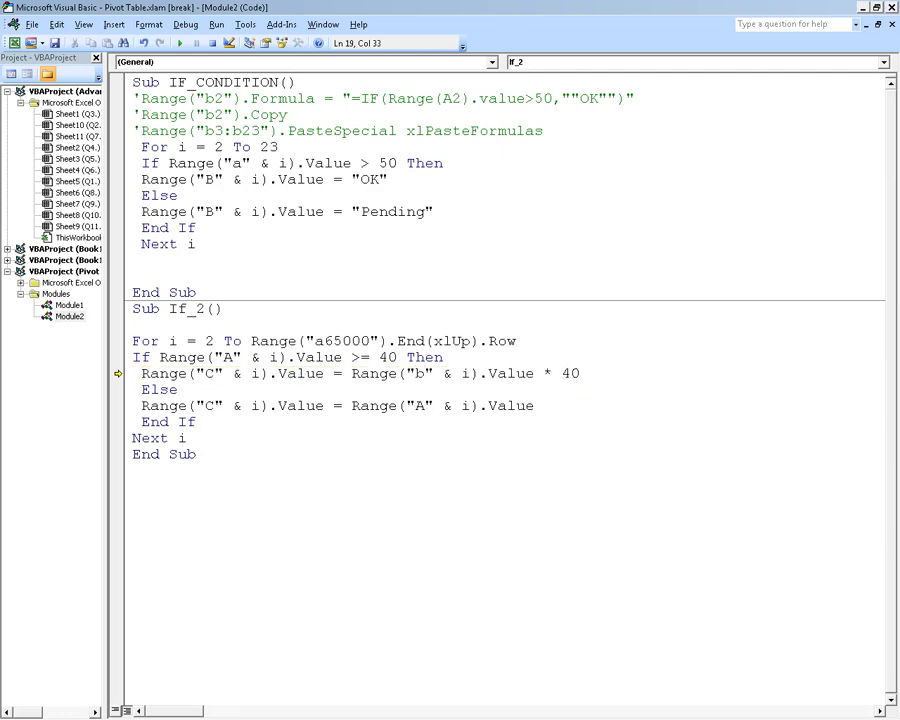
pyautogui.press('BackSpace')
pyautogui.write('B')
# Step: Change the If condition and Else source columns from A to B, resume the macro, and view the sheet
pyautogui.click(233, 357)
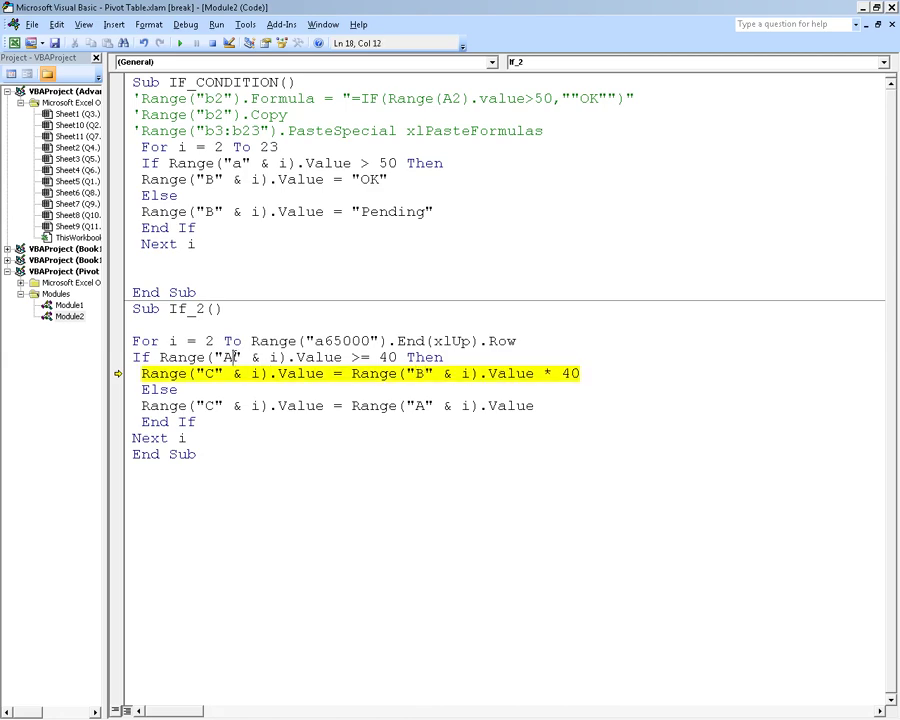
pyautogui.press('BackSpace')
pyautogui.write('B')
pyautogui.click(465, 406)
pyautogui.press('BackSpace')
pyautogui.write('B')
pyautogui.click(180, 44)
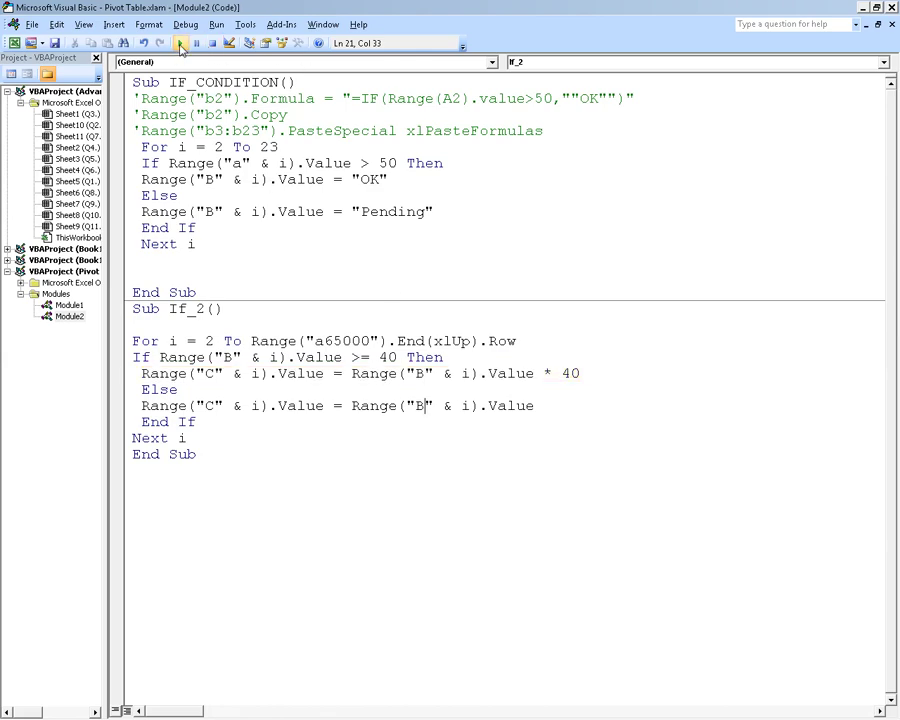
pyautogui.hotkey('alt', 'F11')
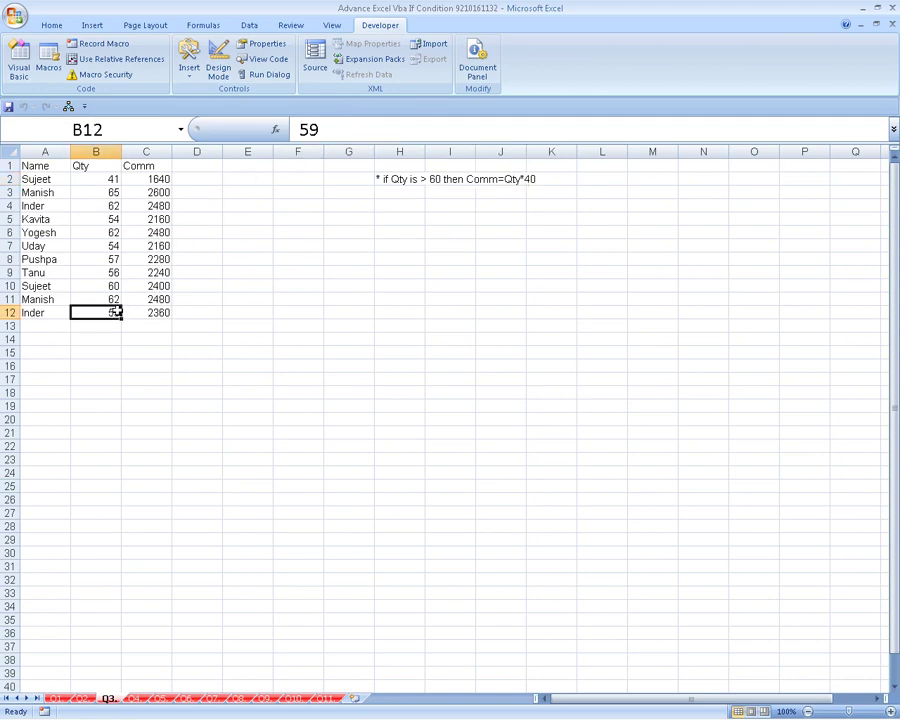
# Step: Review the Comm values such as 2360, then raise If_2's threshold from 40 to 60
pyautogui.moveTo(116, 312); pyautogui.dragTo(150, 312)
pyautogui.click(152, 312)
pyautogui.click(18, 57)
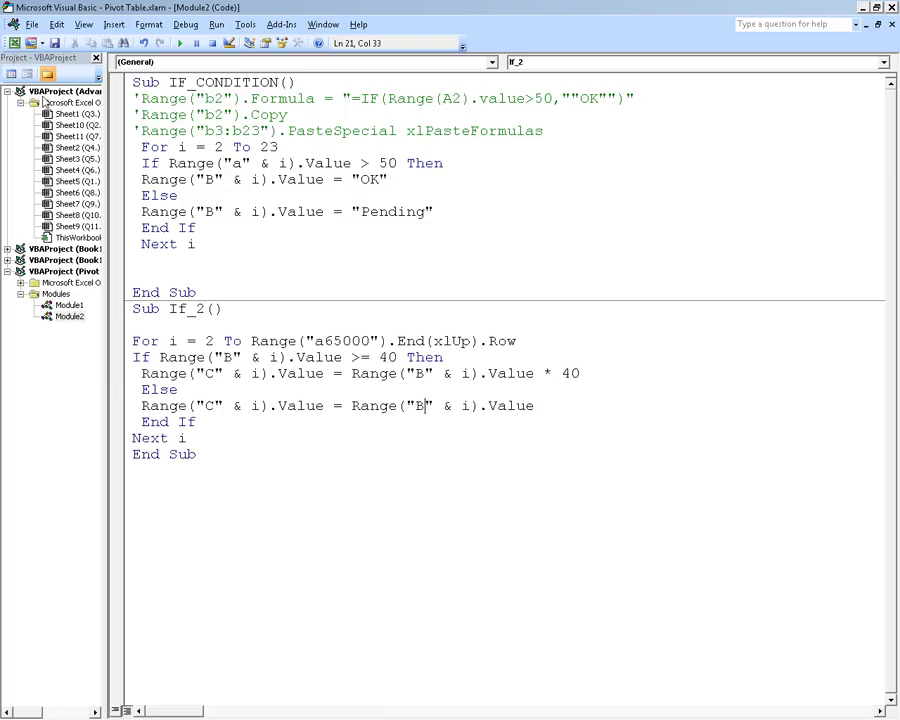
pyautogui.hotkey('alt', 'F11')
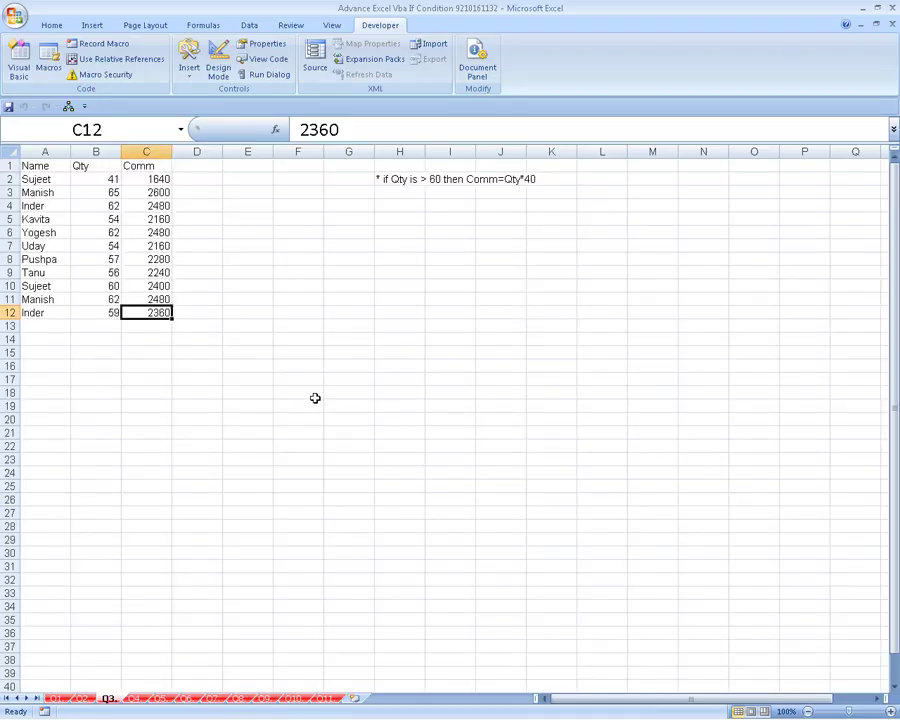
pyautogui.hotkey('alt', 'F11')
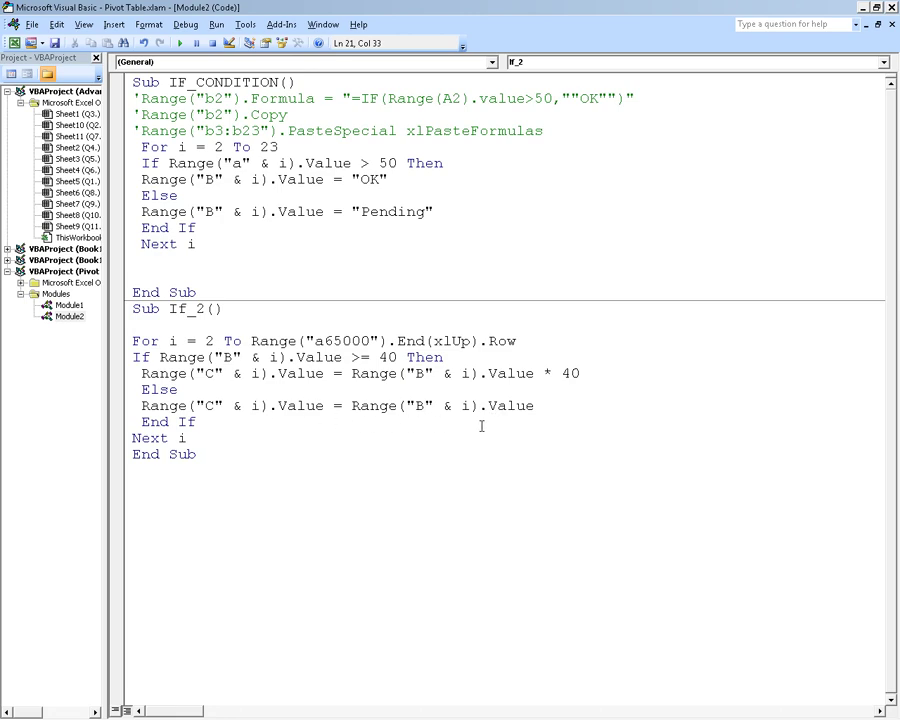
pyautogui.click(389, 357)
pyautogui.press('BackSpace')
pyautogui.write('6')
# Step: Check the recalculated Comm values, such as 57 in C8, then go to sheet Q4
pyautogui.hotkey('alt', 'F11')
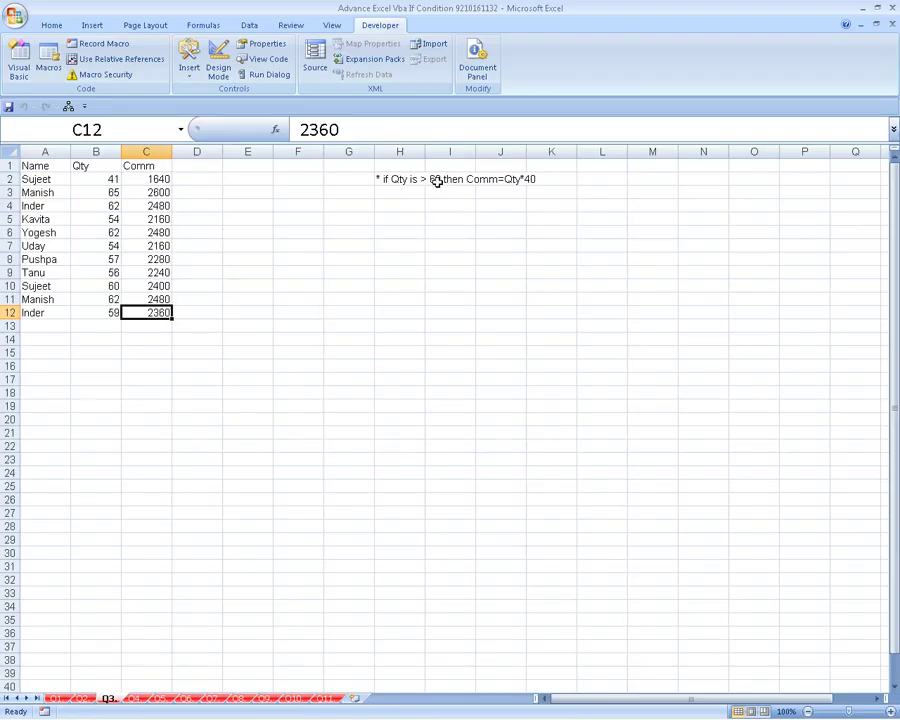
pyautogui.hotkey('alt', 'F11')
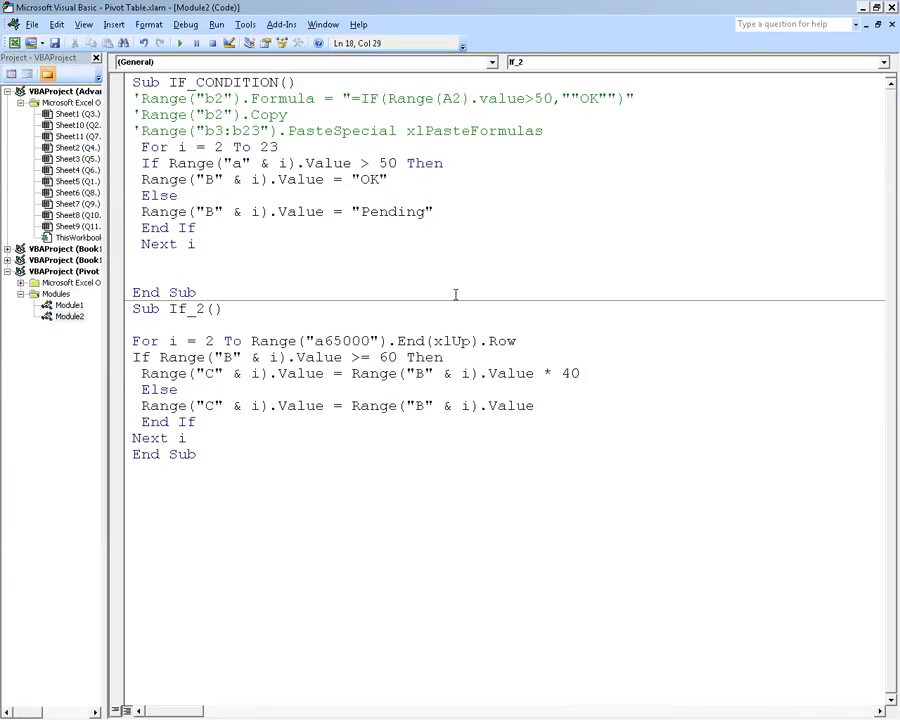
pyautogui.hotkey('alt', 'F11')
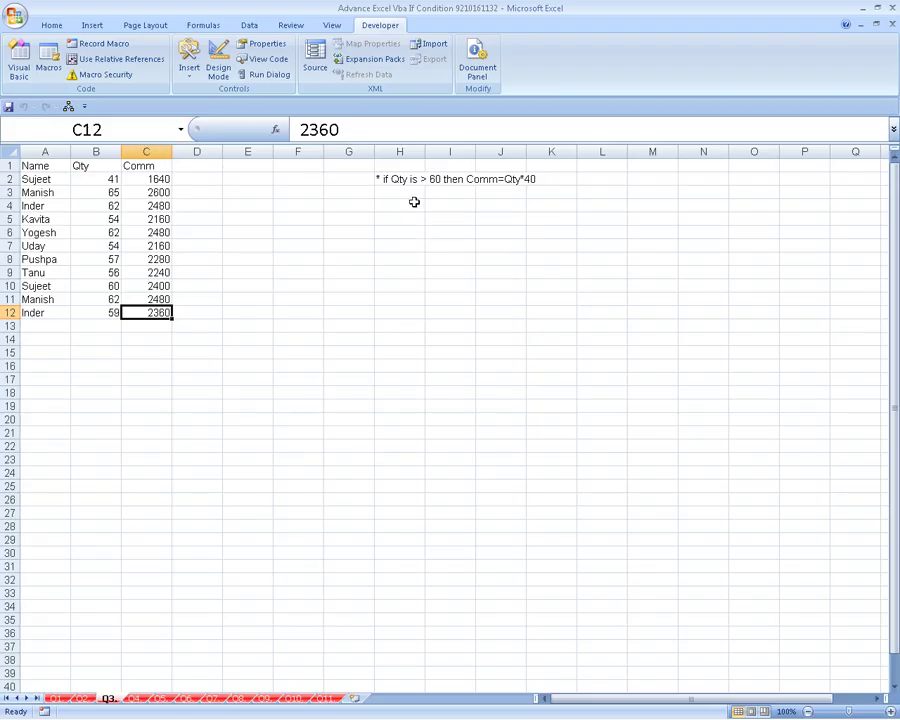
pyautogui.hotkey('alt', 'F11')
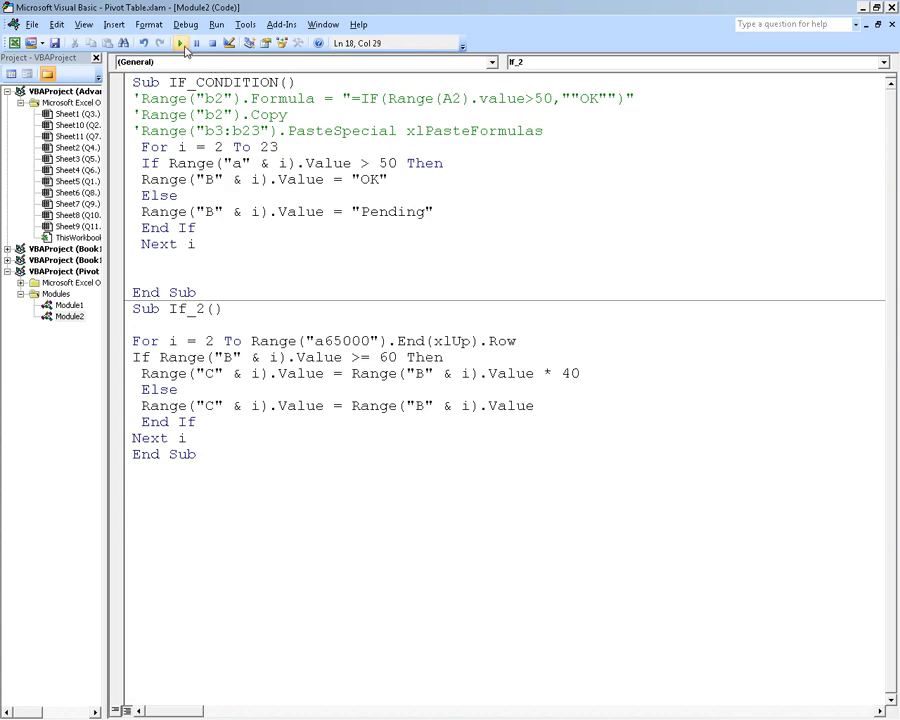
pyautogui.hotkey('alt', 'Tab')
pyautogui.click(176, 262)
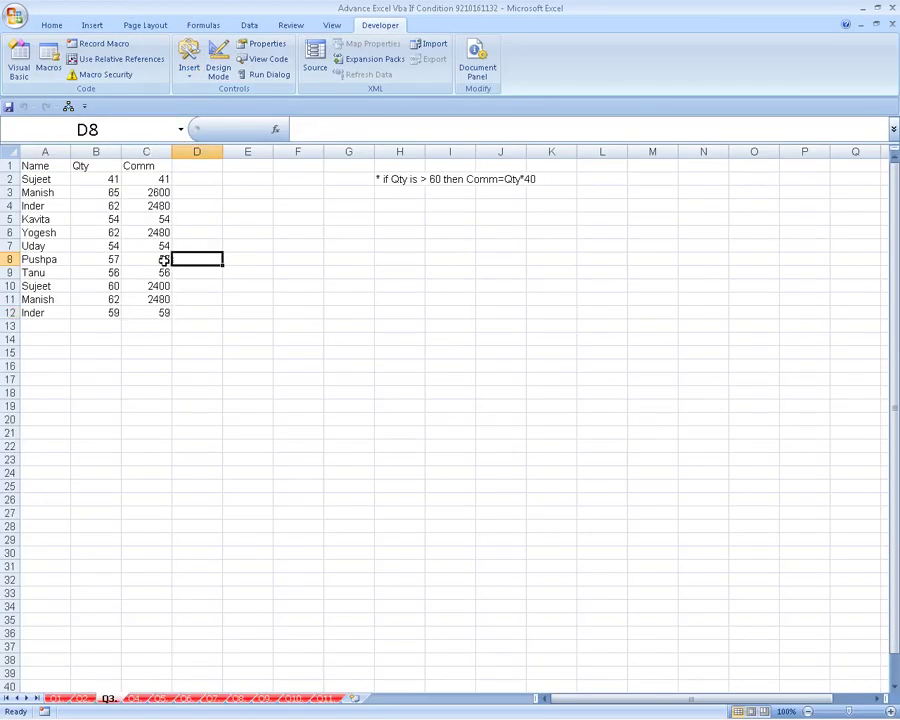
pyautogui.click(153, 259)
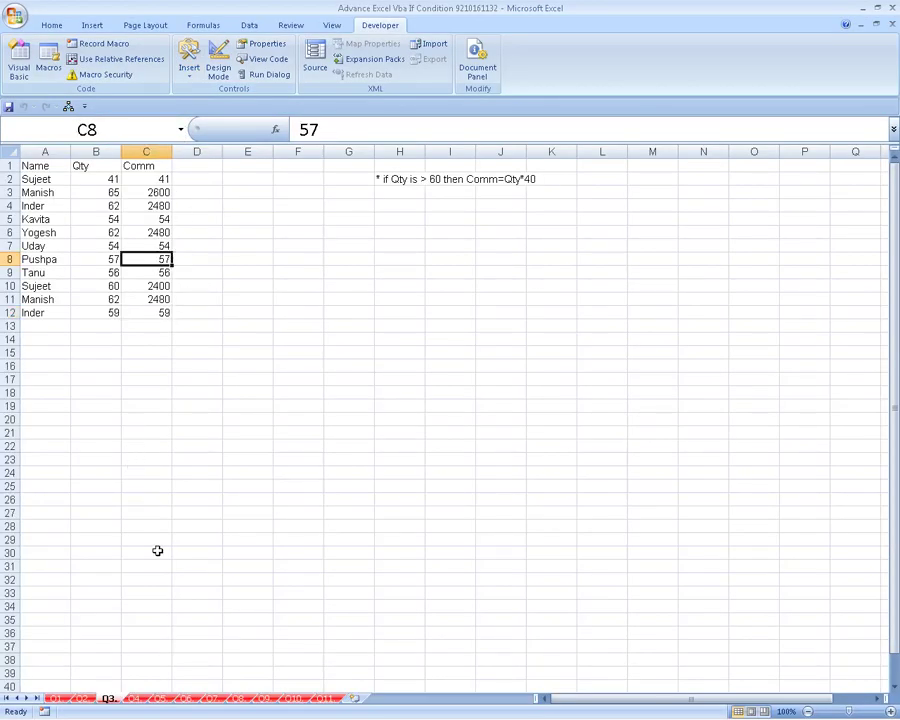
pyautogui.click(135, 697)
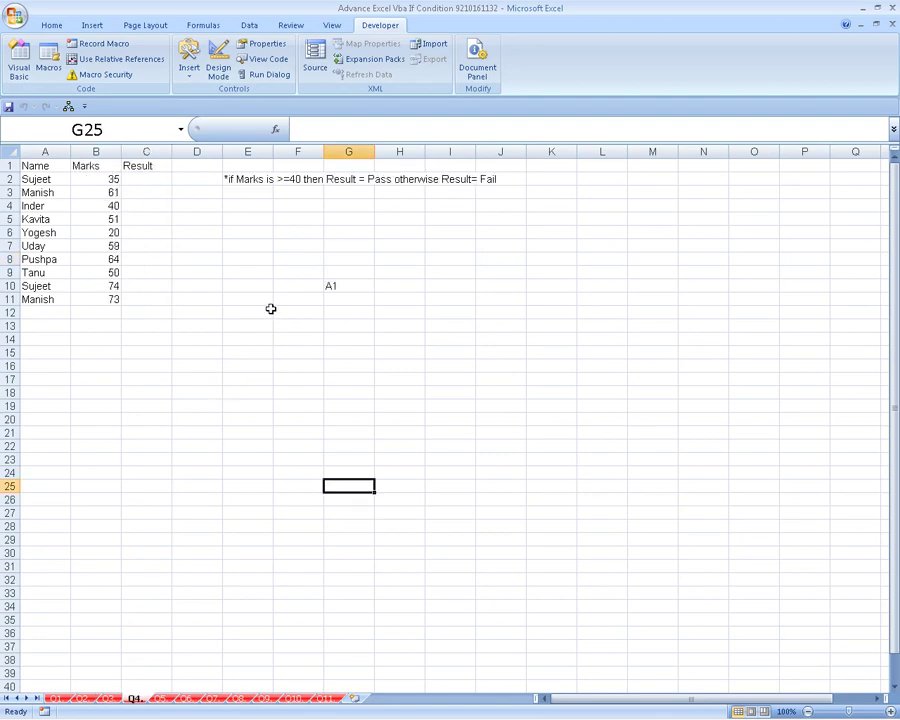
# Step: Step through sheets Q5 and Q6 to Q7, inspect its R-1 to R-4 table, then open the VBA editor
pyautogui.click(160, 698)
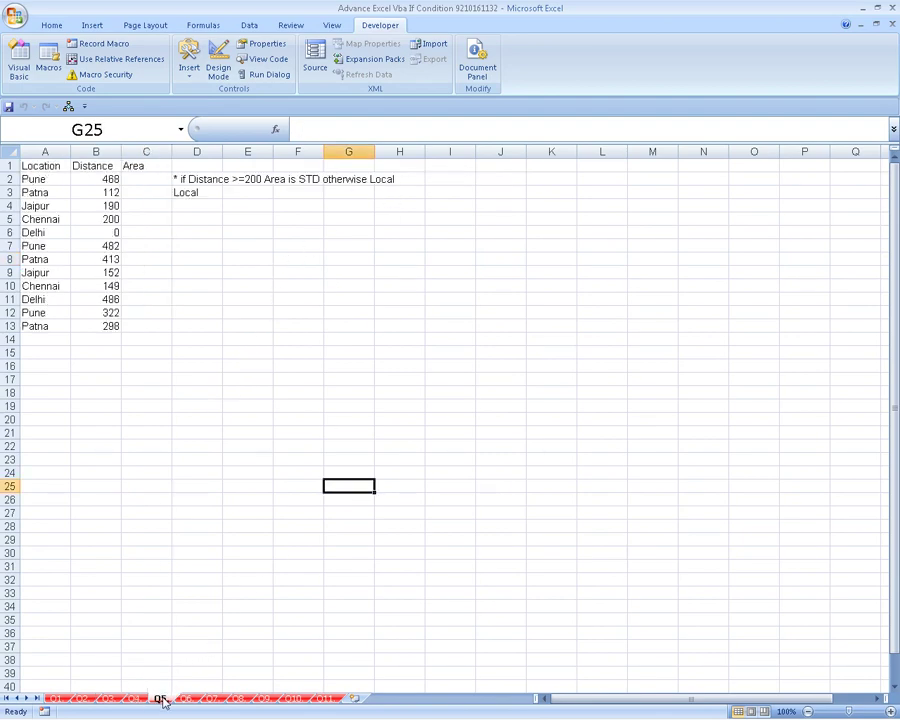
pyautogui.click(186, 698)
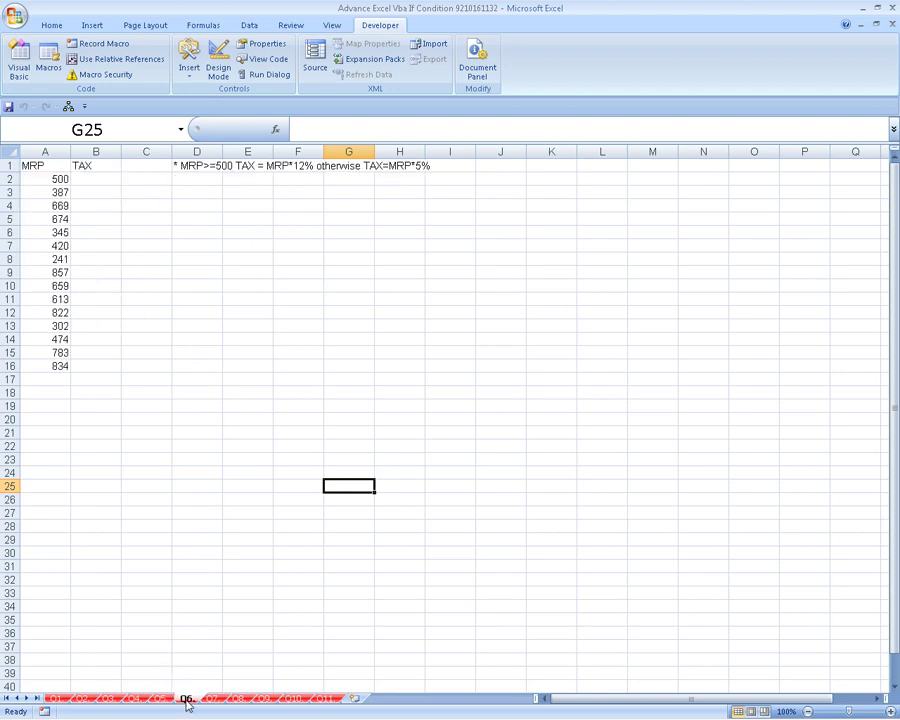
pyautogui.click(212, 698)
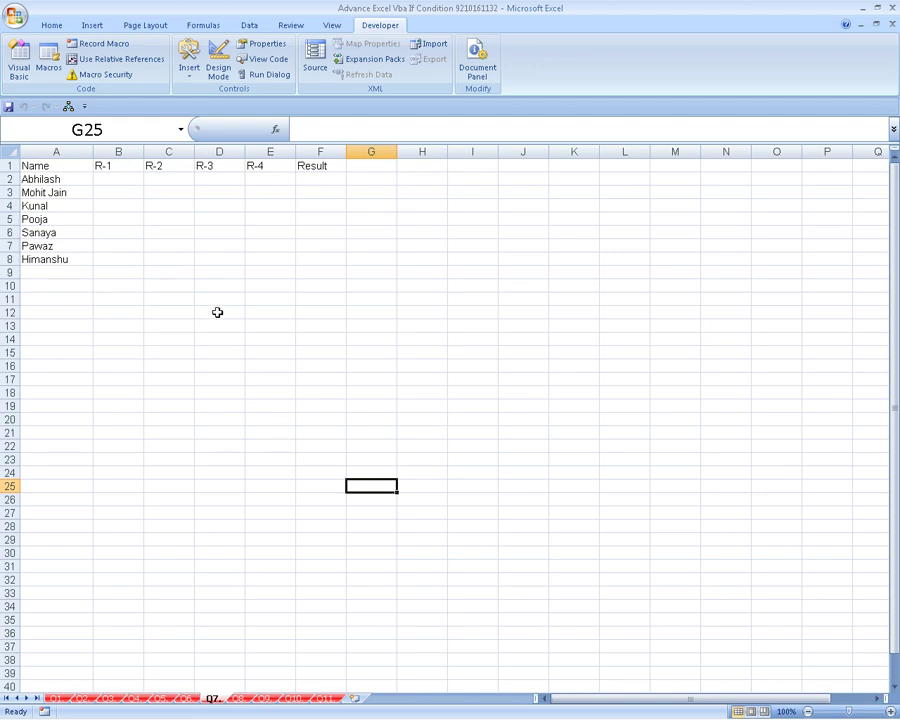
pyautogui.moveTo(118, 166)
pyautogui.mouseDown()
pyautogui.moveTo(273, 177)
pyautogui.moveTo(250, 263)
pyautogui.mouseUp()
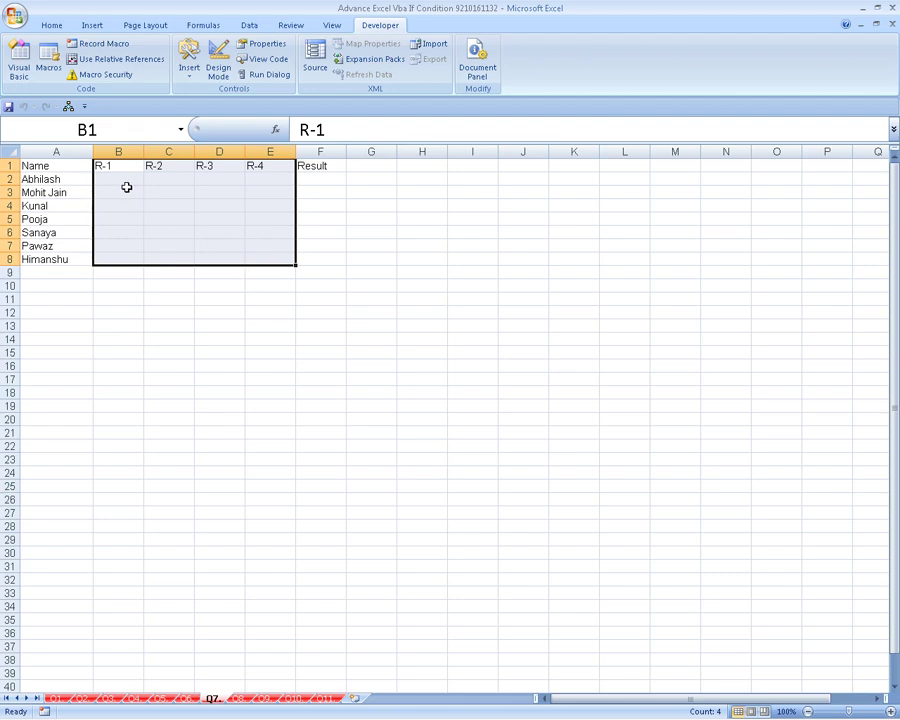
pyautogui.click(82, 179)
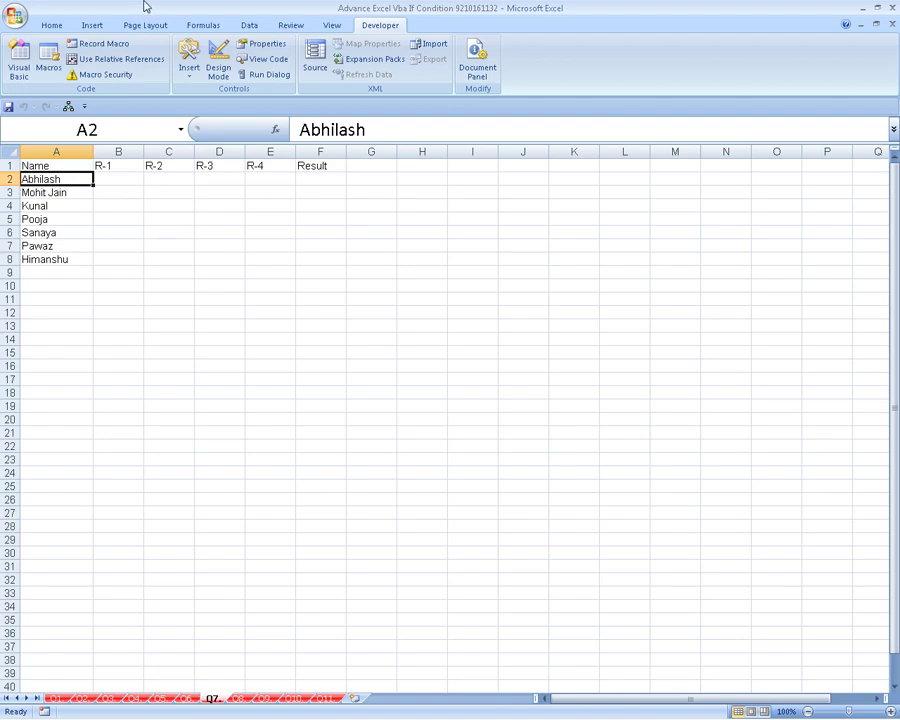
pyautogui.click(19, 60)
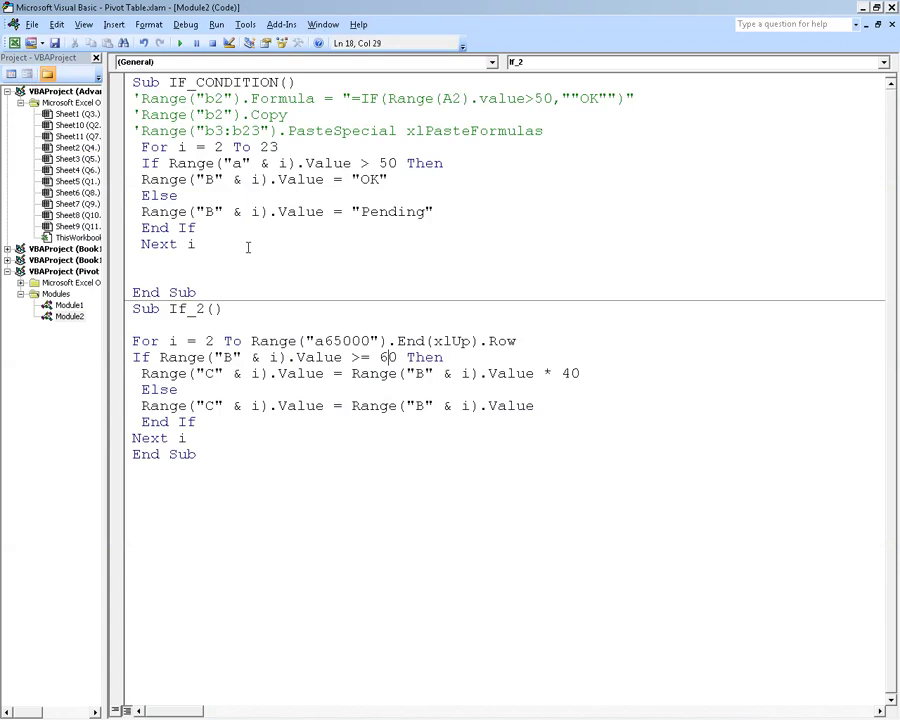
# Step: Create a new Sub IF_3 below the If_2 macro
pyautogui.click(268, 428)
pyautogui.press('Return')
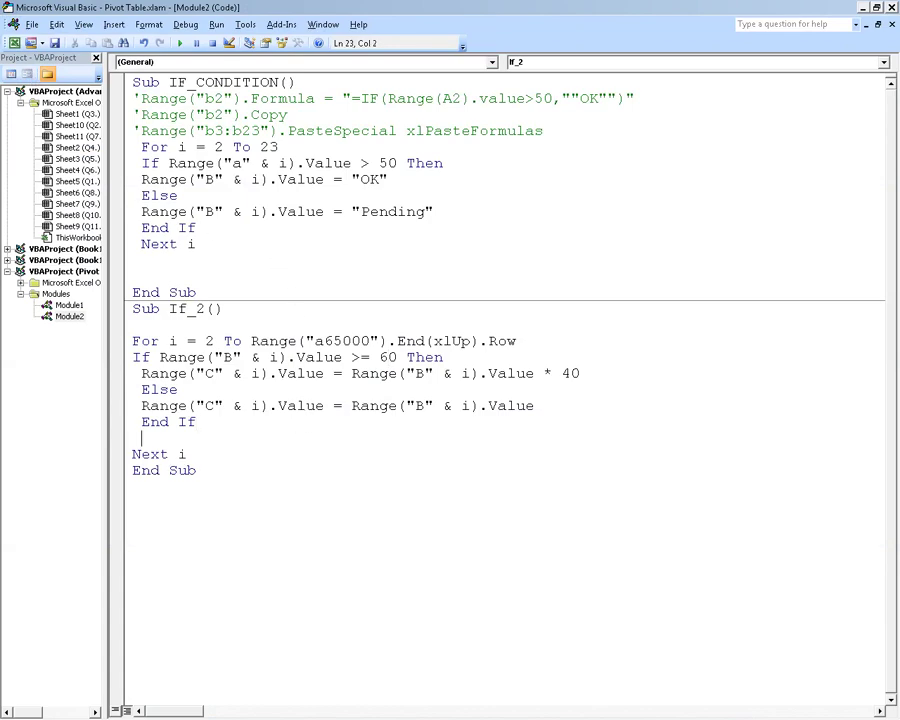
pyautogui.click(140, 487)
pyautogui.write('s')
pyautogui.write('ub ')
pyautogui.write('IF')
pyautogui.write('_3')
pyautogui.press('Return')
pyautogui.press('Return')
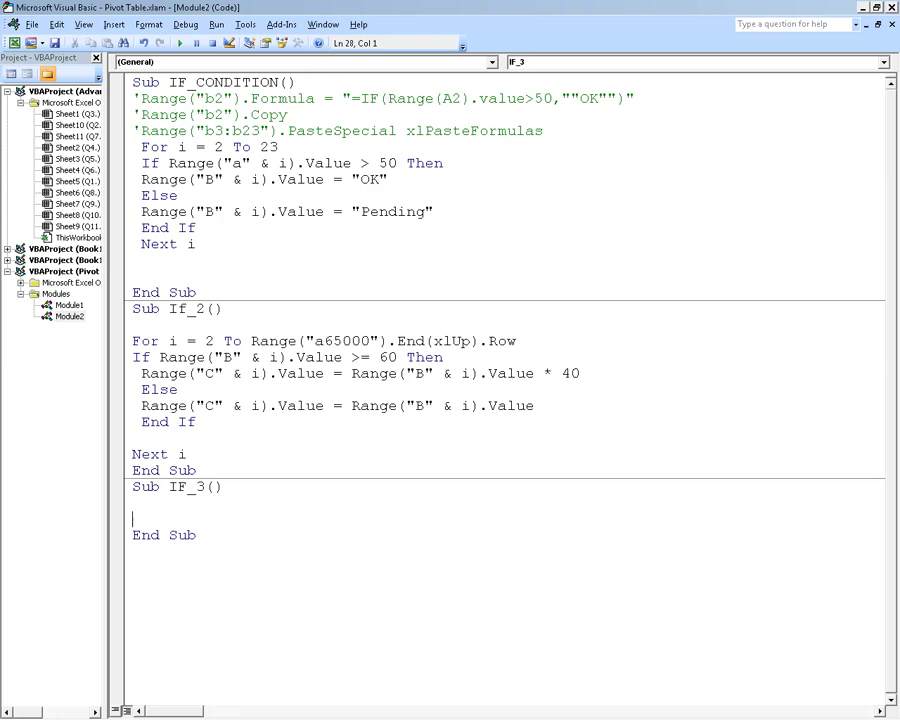
pyautogui.press('Up')
pyautogui.press('Down')
pyautogui.press('Up')
# Step: Begin the column B test If Range("b" & i).Value inside IF_3
pyautogui.write('I')
pyautogui.write('f Ra')
pyautogui.write('nge("')
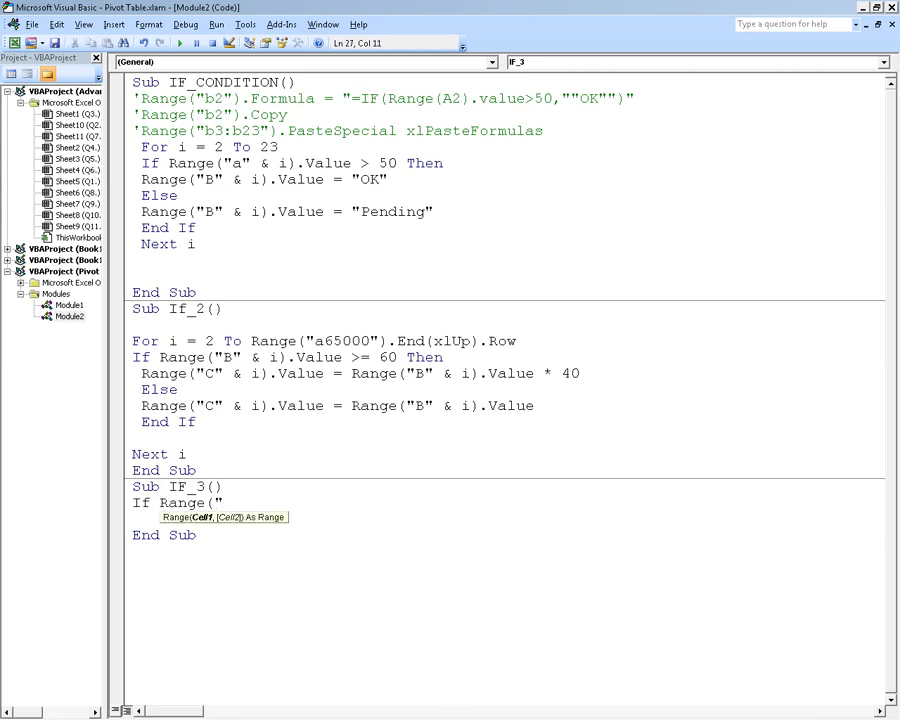
pyautogui.hotkey('alt', 'F11')
pyautogui.hotkey('alt', 'F11')
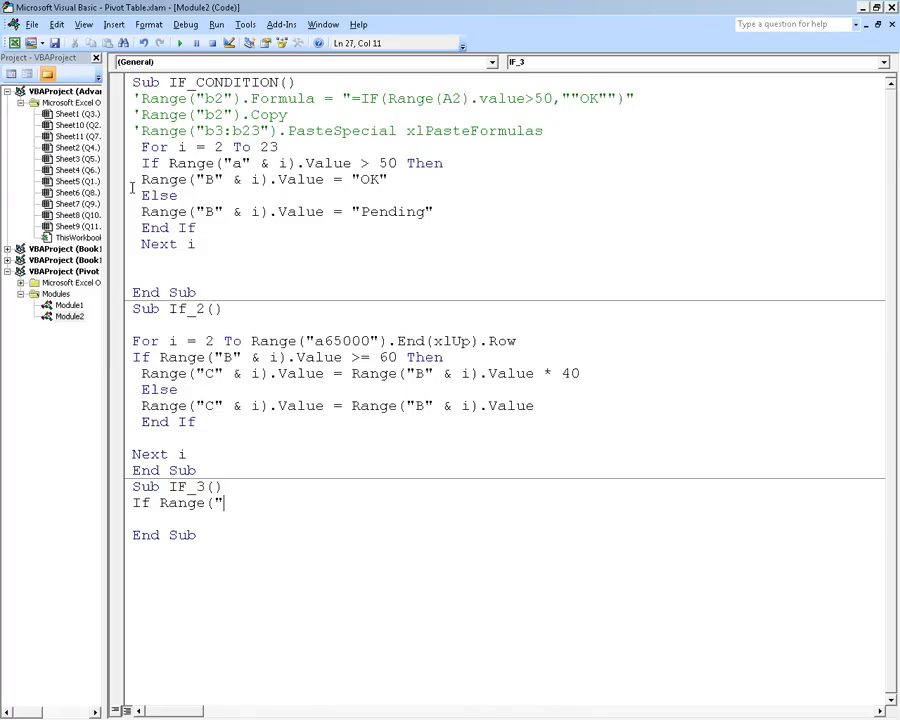
pyautogui.write('b ')
pyautogui.write('& ')
pyautogui.write('i).va')
pyautogui.write('lue')
pyautogui.press('Return')
pyautogui.press('Return')
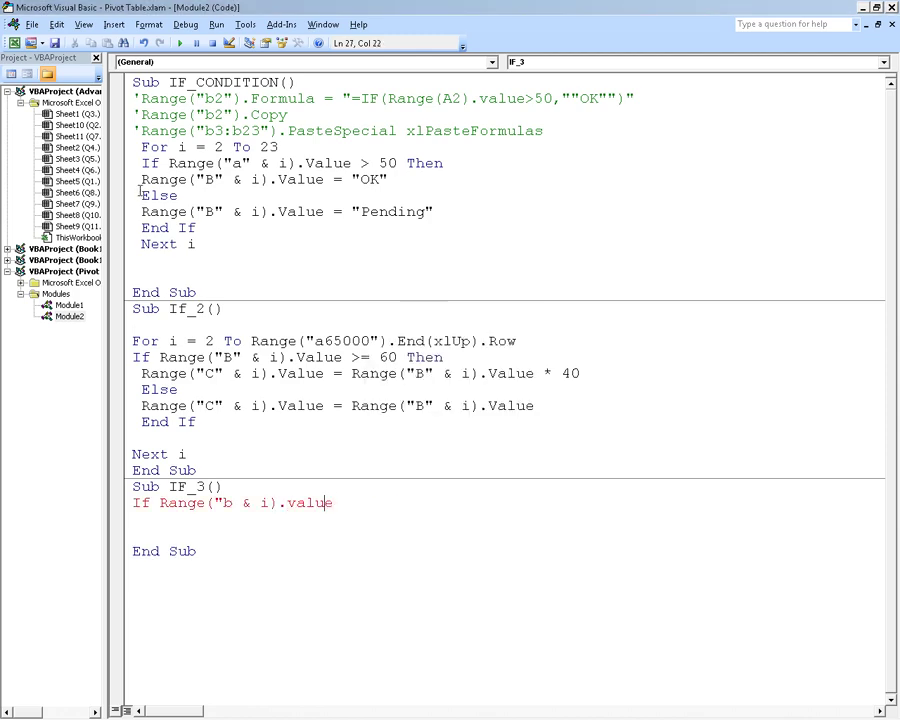
pyautogui.press('Home')
pyautogui.press('Return')
pyautogui.press('Up')
# Step: Insert the loop line For I = 2 To Range("A65000").End(xlUp).Row above the If
pyautogui.write('F')
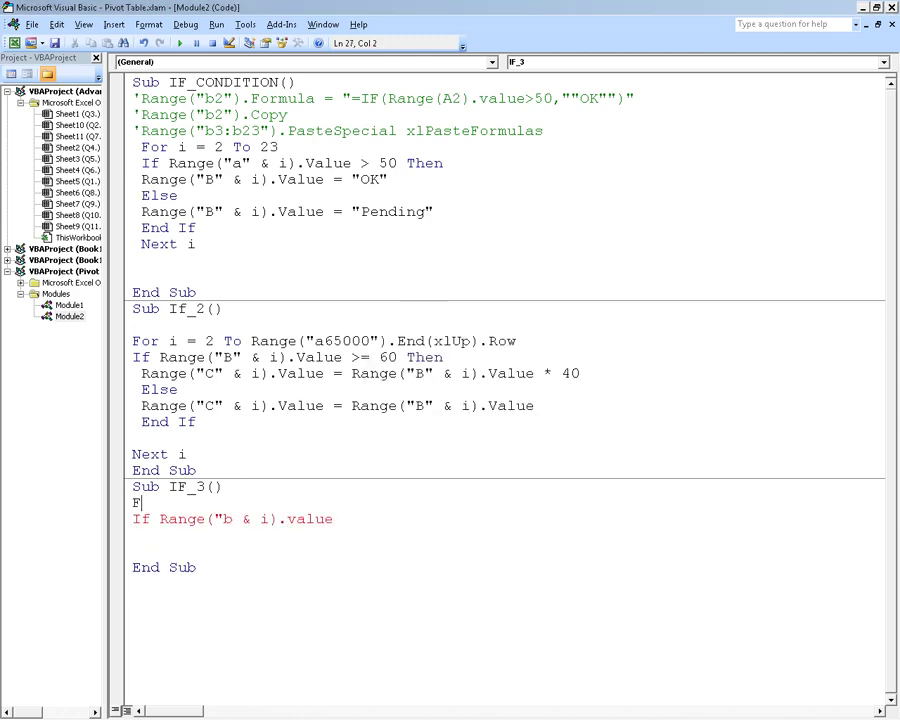
pyautogui.write('or I ')
pyautogui.write('=2 to')
pyautogui.write(' range("A')
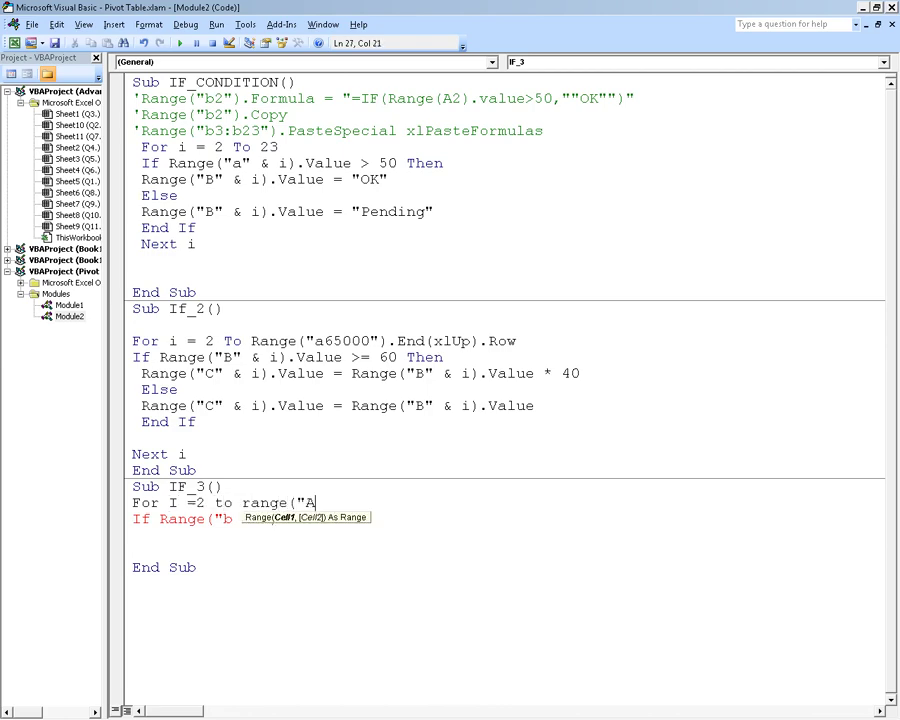
pyautogui.write('65000')
pyautogui.write('").end(')
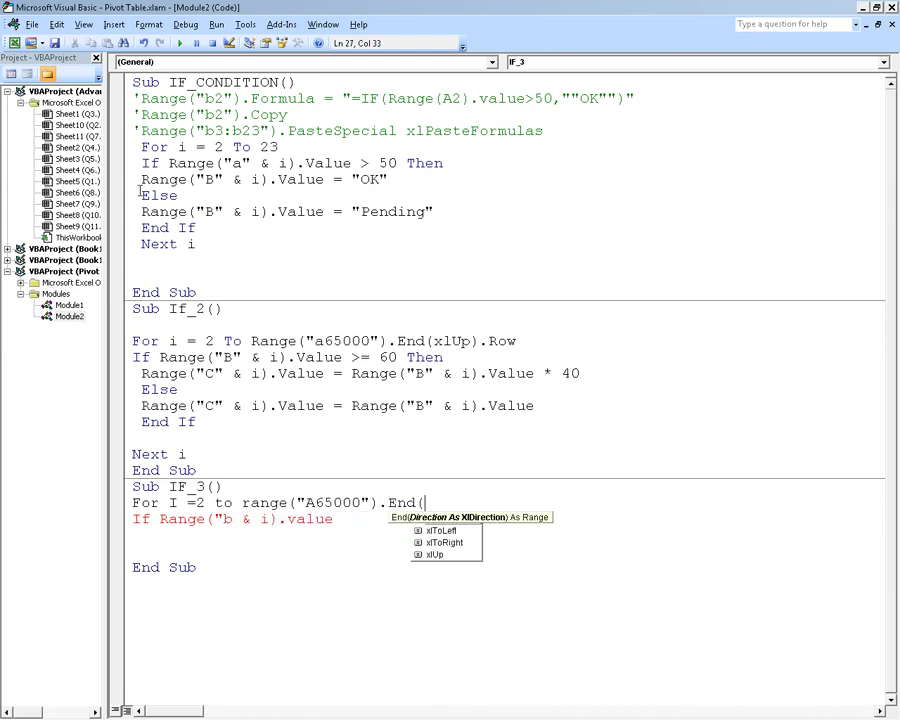
pyautogui.press('Down')
pyautogui.press('Down')
pyautogui.press('Down')
pyautogui.press('Tab')
pyautogui.write(')')
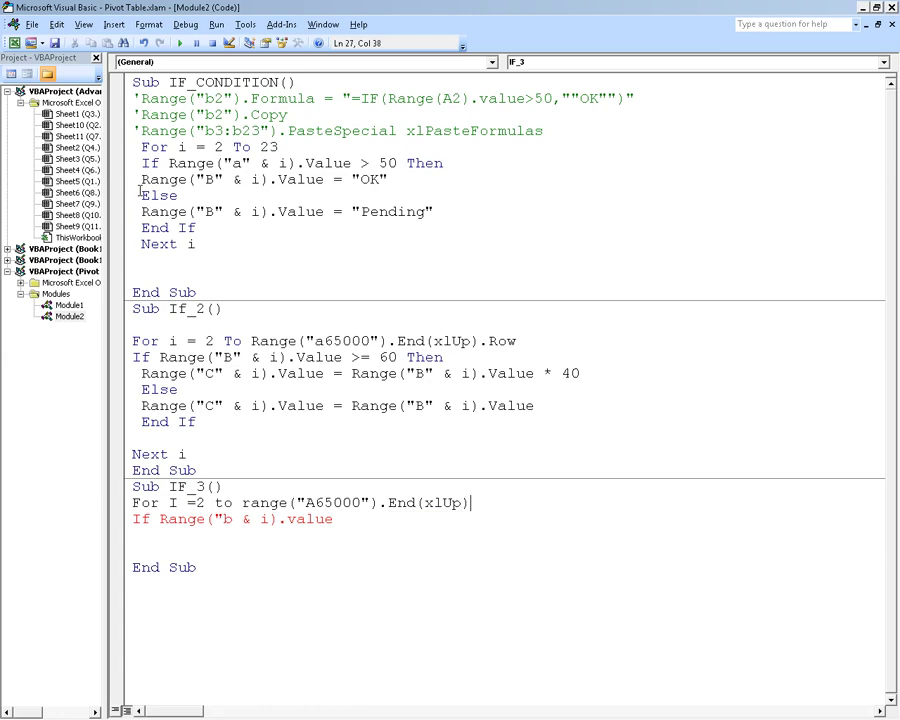
pyautogui.write('.ro')
pyautogui.press('Tab')
pyautogui.press('Down')
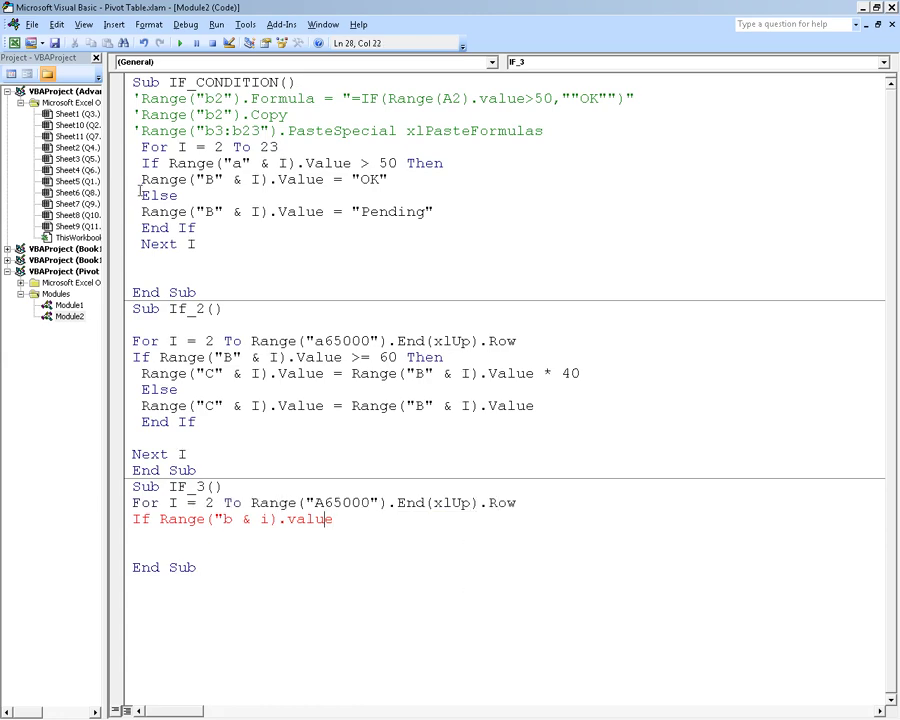
# Step: Complete the column B test and nest a column C test, each checking for "Y"
pyautogui.press('Left')
pyautogui.press('Left')
pyautogui.press('Left')
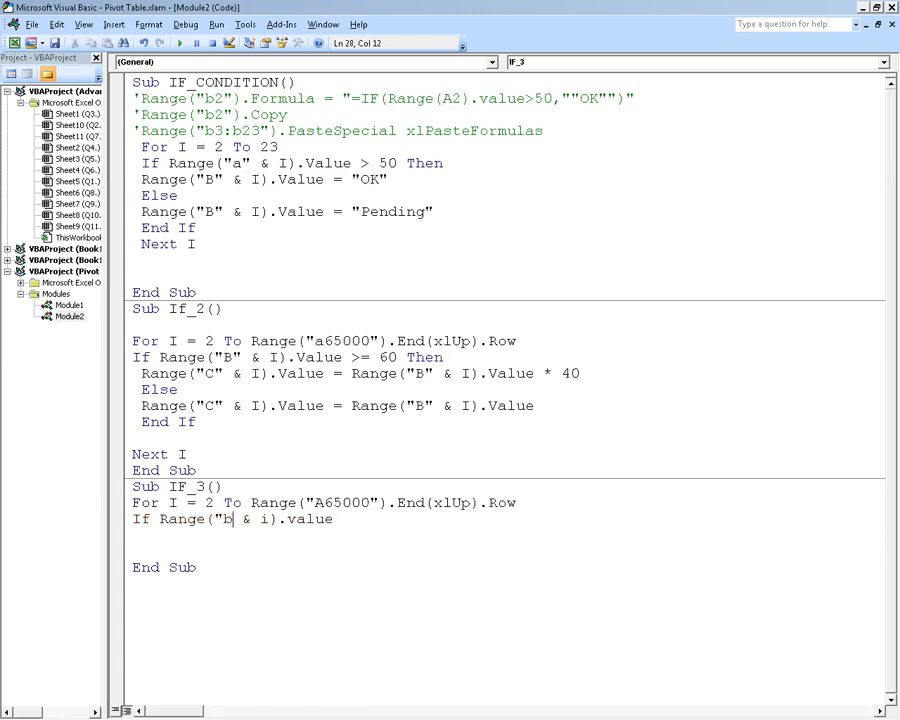
pyautogui.write('"')
pyautogui.press('Right')
pyautogui.press('Right')
pyautogui.press('Right')
pyautogui.press('Right')
pyautogui.press('Right')
pyautogui.press('Right')
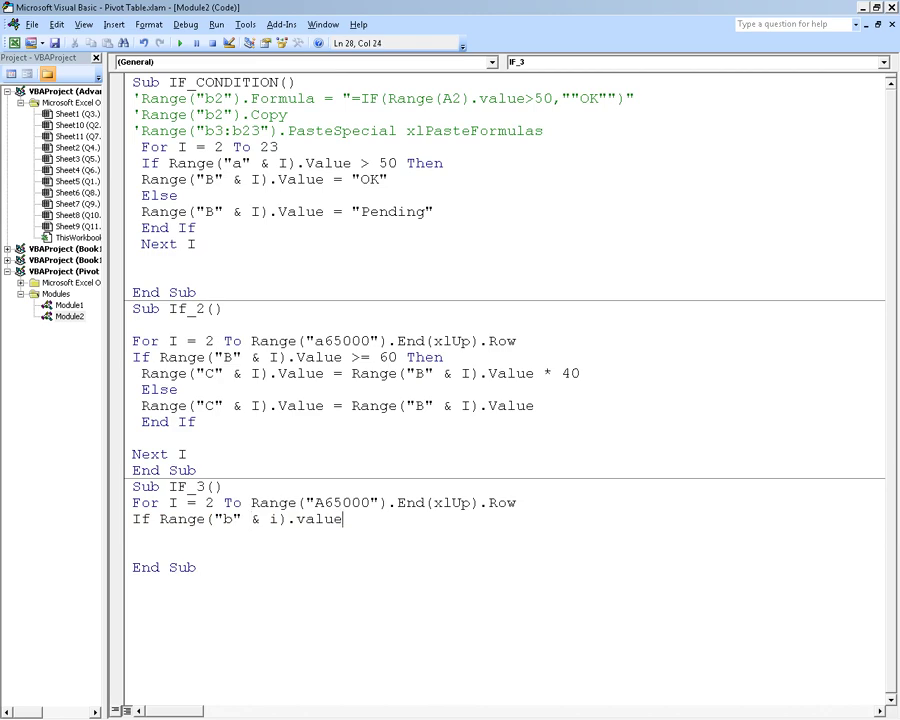
pyautogui.write('= "Y')
pyautogui.write('"')
pyautogui.write(' Then')
pyautogui.press('Return')
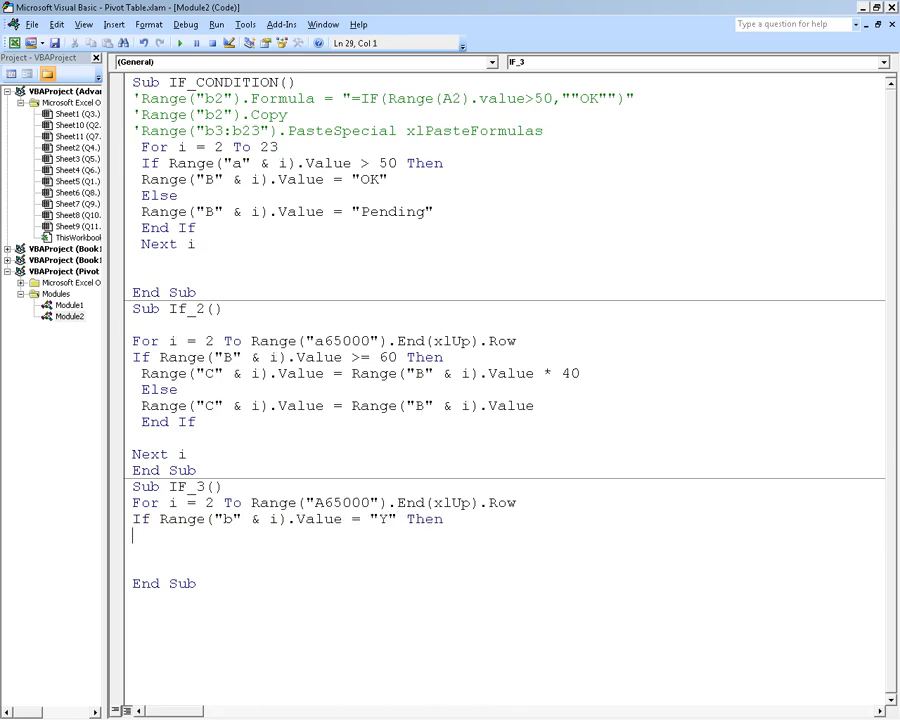
pyautogui.press('Tab')
pyautogui.write('f R')
pyautogui.write('ange("')
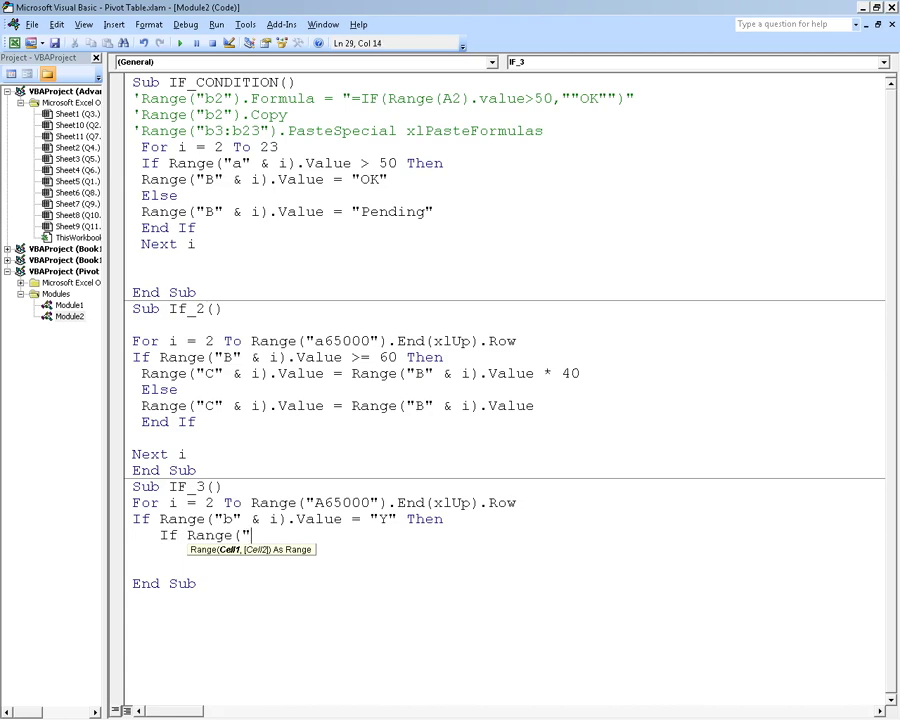
pyautogui.write('C')
pyautogui.write('" & I)')
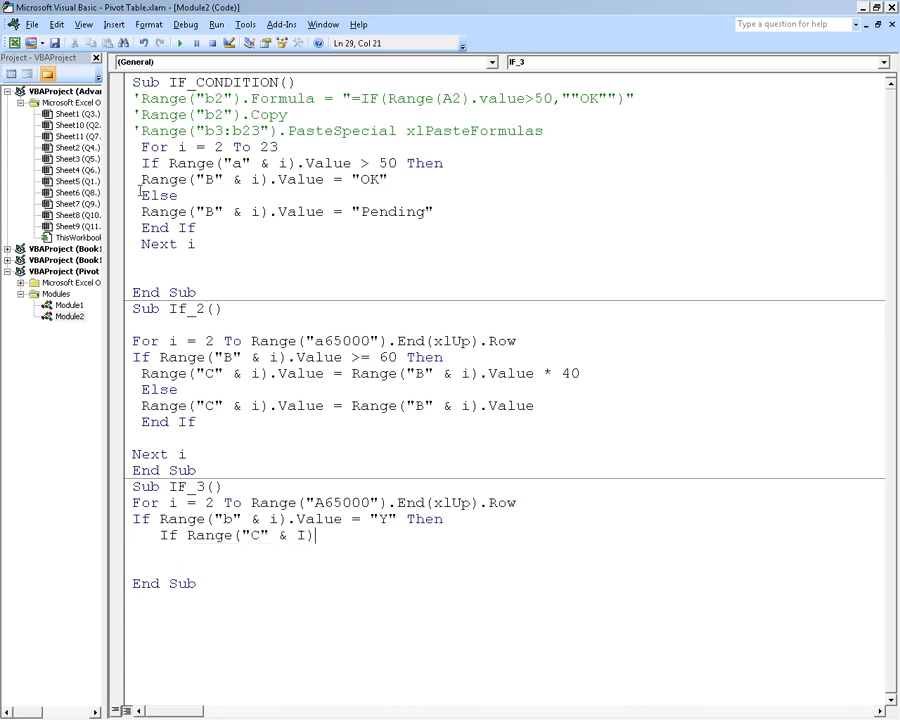
pyautogui.write('.Value =')
pyautogui.write('"y')
pyautogui.press('BackSpace')
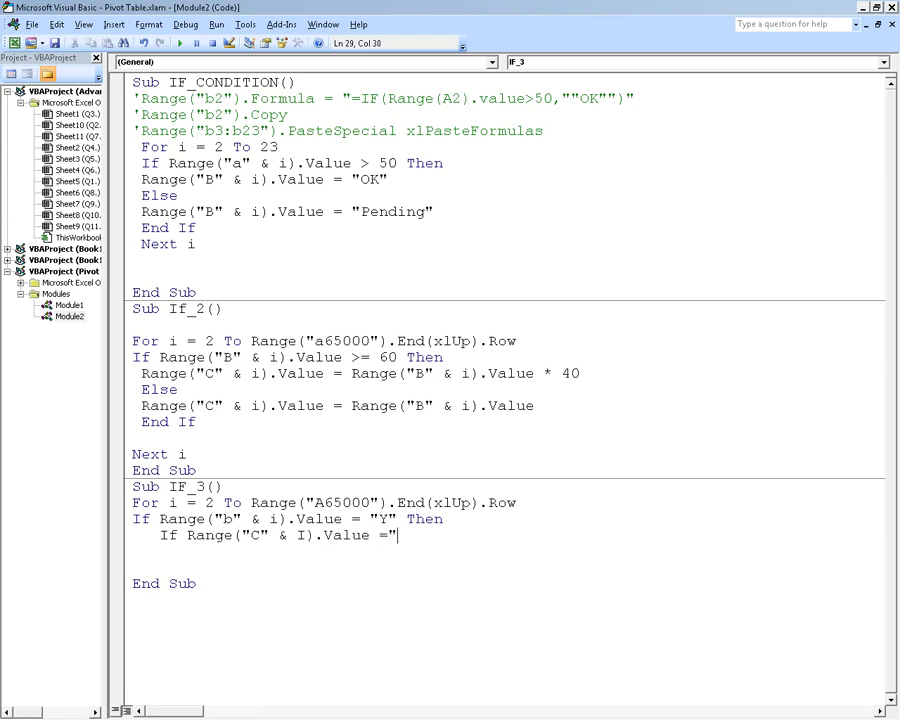
pyautogui.write('YT')
pyautogui.press('BackSpace')
pyautogui.write('" t')
pyautogui.write('HEN')
pyautogui.press('Return')
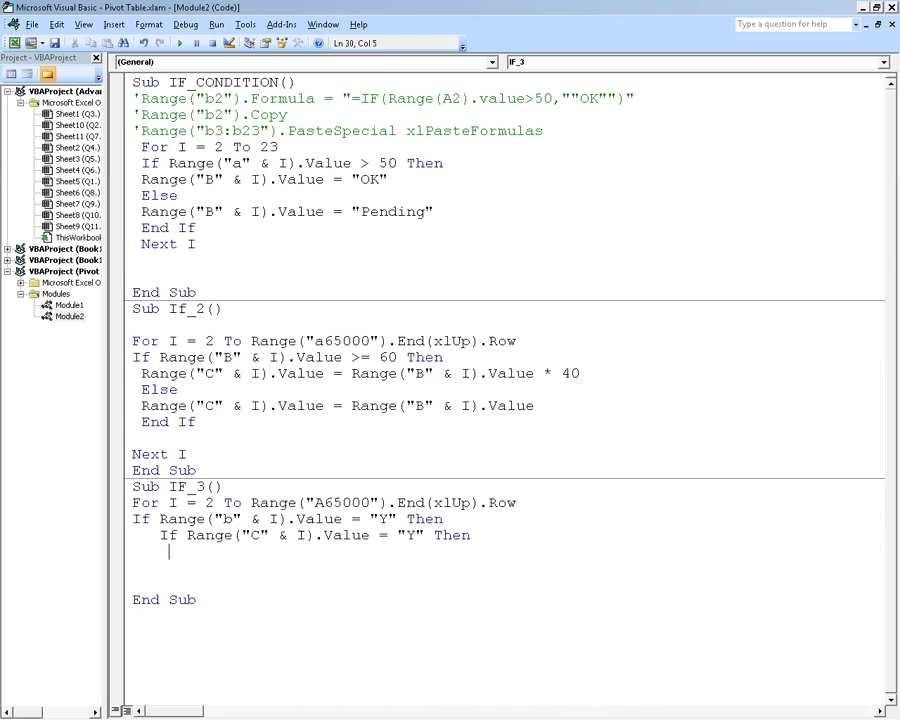
# Step: Nest further If tests for columns D and E equal to "Y"
pyautogui.write('if')
pyautogui.press('BackSpace')
pyautogui.press('BackSpace')
pyautogui.write('IF')
pyautogui.write(' Range')
pyautogui.write('("D" ')
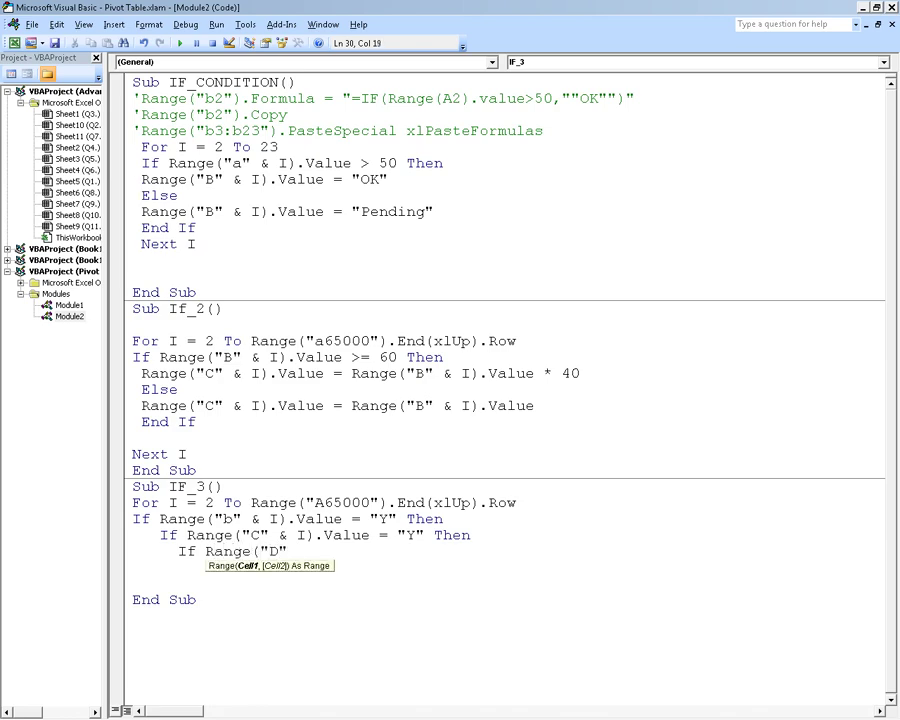
pyautogui.write('& I).VALUE')
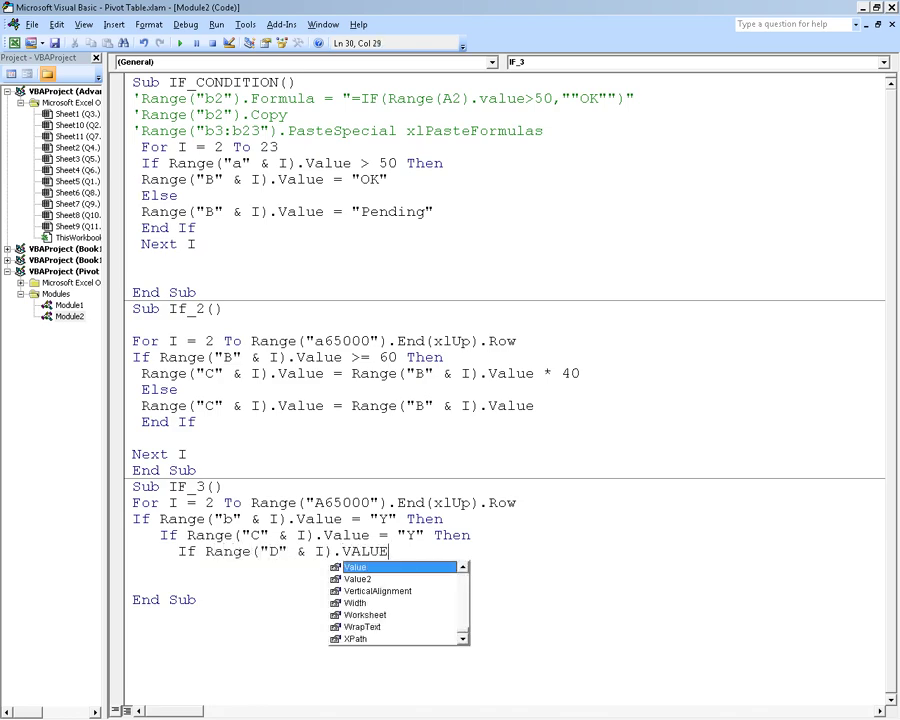
pyautogui.write('= "')
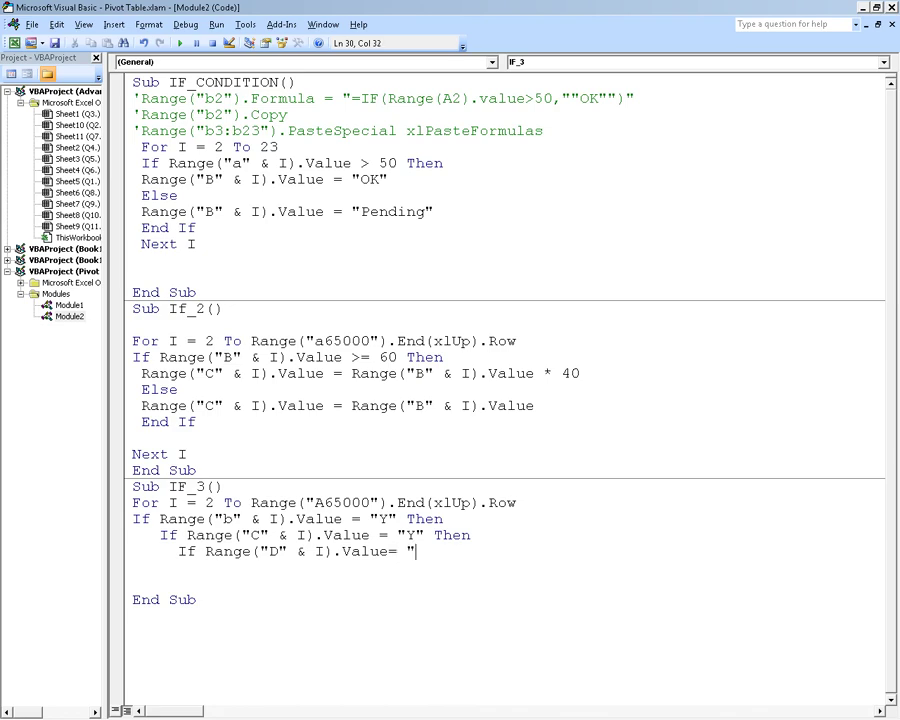
pyautogui.write('y')
pyautogui.press('BackSpace')
pyautogui.write('y')
pyautogui.press('BackSpace')
pyautogui.write('Y" T')
pyautogui.write('hen')
pyautogui.press('Return')
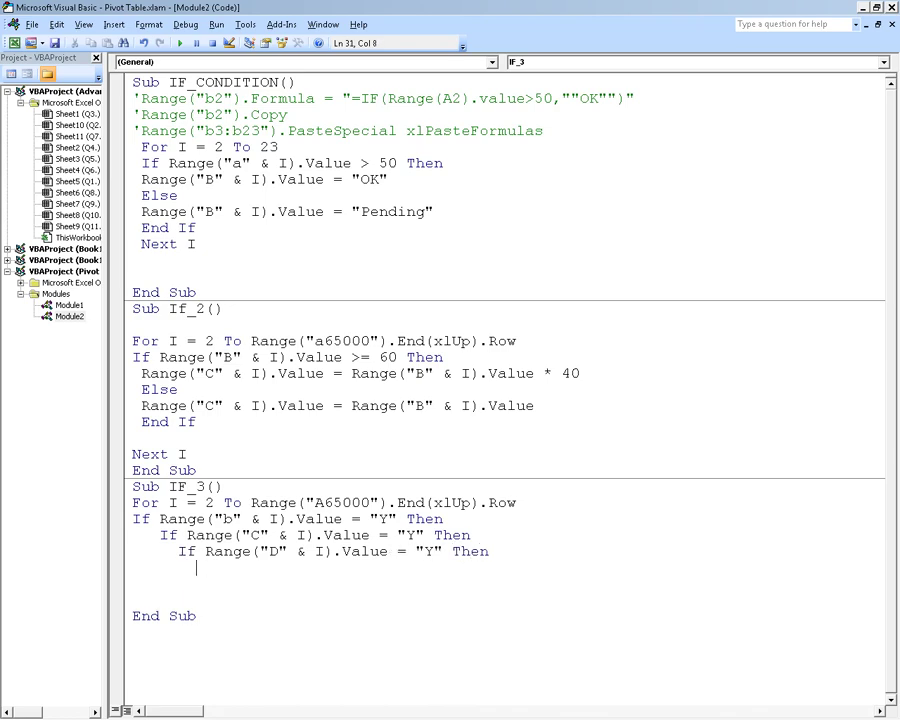
pyautogui.write('O')
pyautogui.press('BackSpace')
pyautogui.write('iF R')
pyautogui.write('ange("')
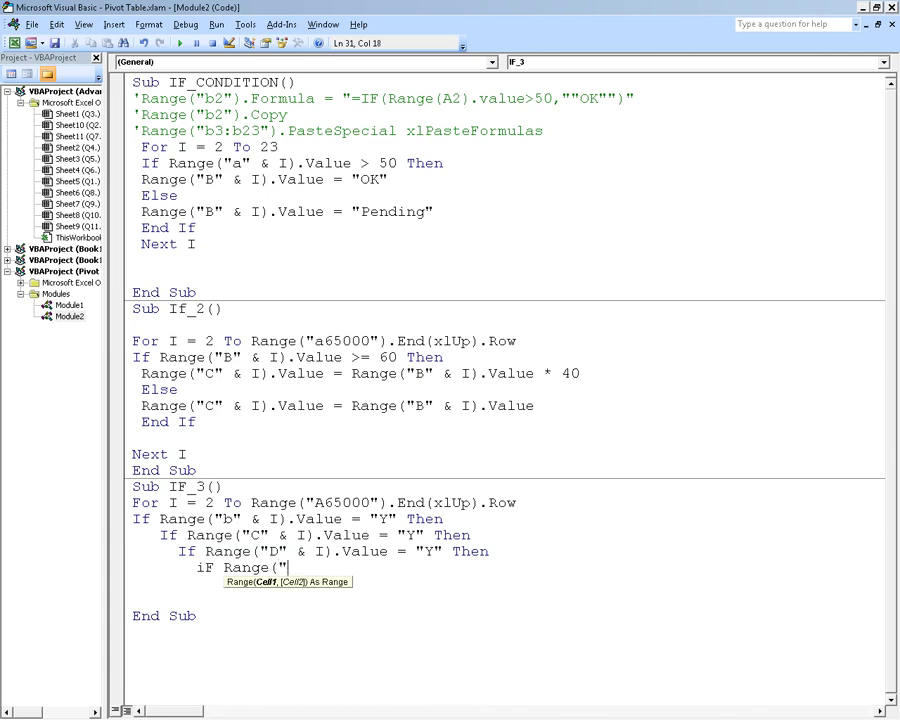
pyautogui.write('E" & ')
pyautogui.write('I).VAL')
pyautogui.press('Tab')
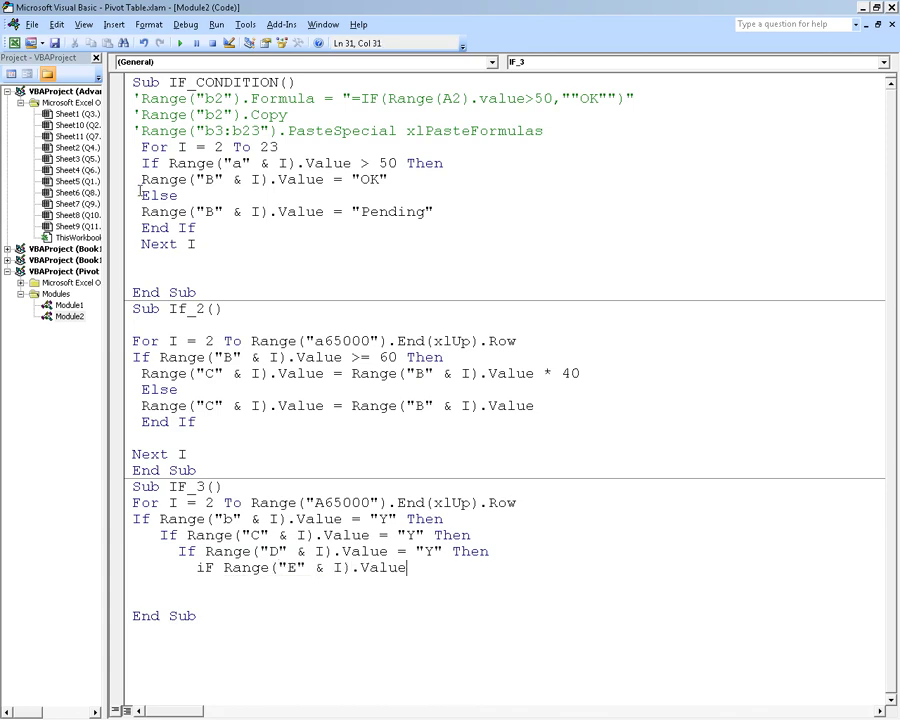
pyautogui.write('= "y')
pyautogui.press('BackSpace')
pyautogui.write('Y" th')
pyautogui.press('BackSpace')
pyautogui.write('hen')
pyautogui.press('Return')
pyautogui.hotkey('alt', 'F11')
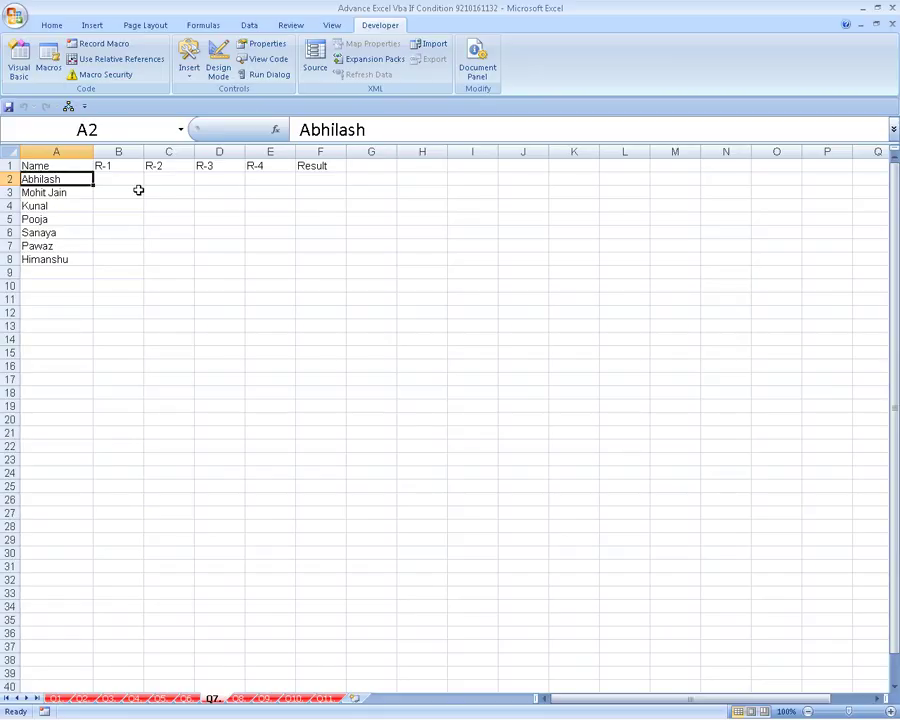
pyautogui.hotkey('alt', 'F11')
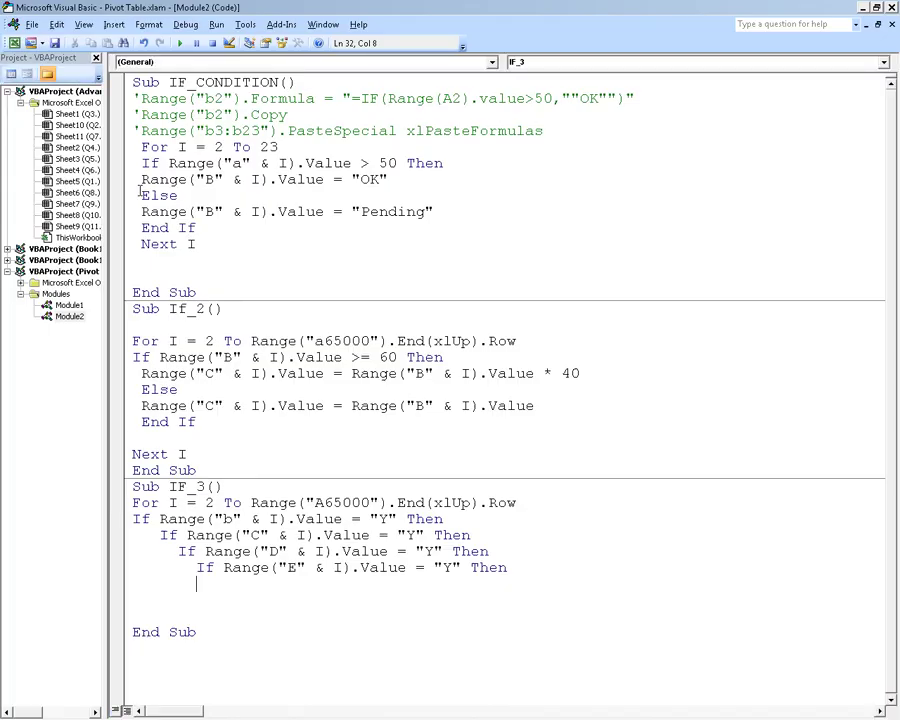
# Step: Make the innermost If write "Selected" into column F
pyautogui.write('Range')
pyautogui.write('(" F')
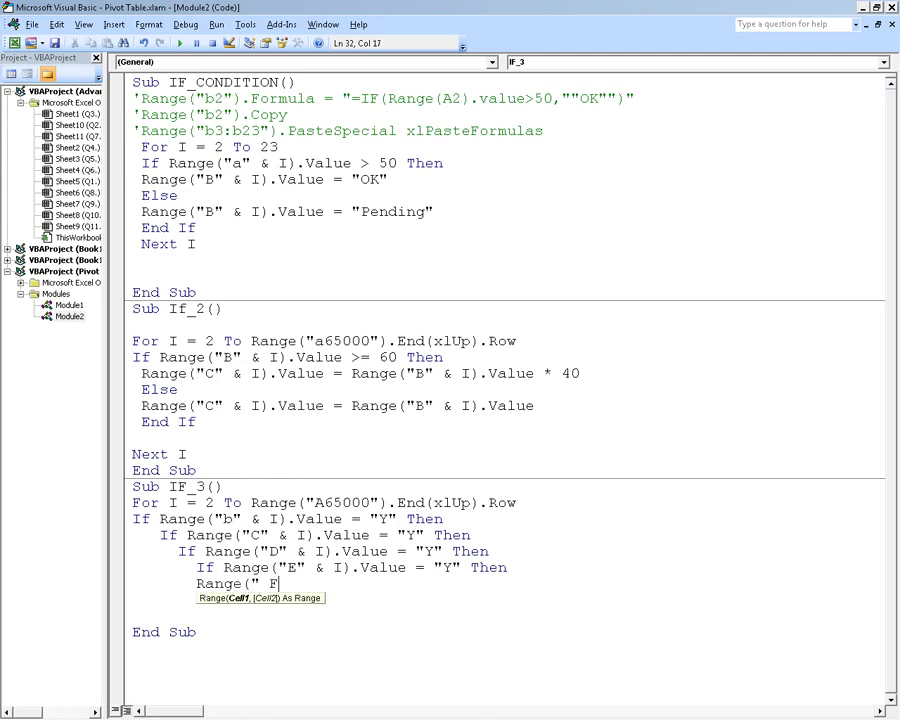
pyautogui.write('" ')
pyautogui.write('& i')
pyautogui.write(').v')
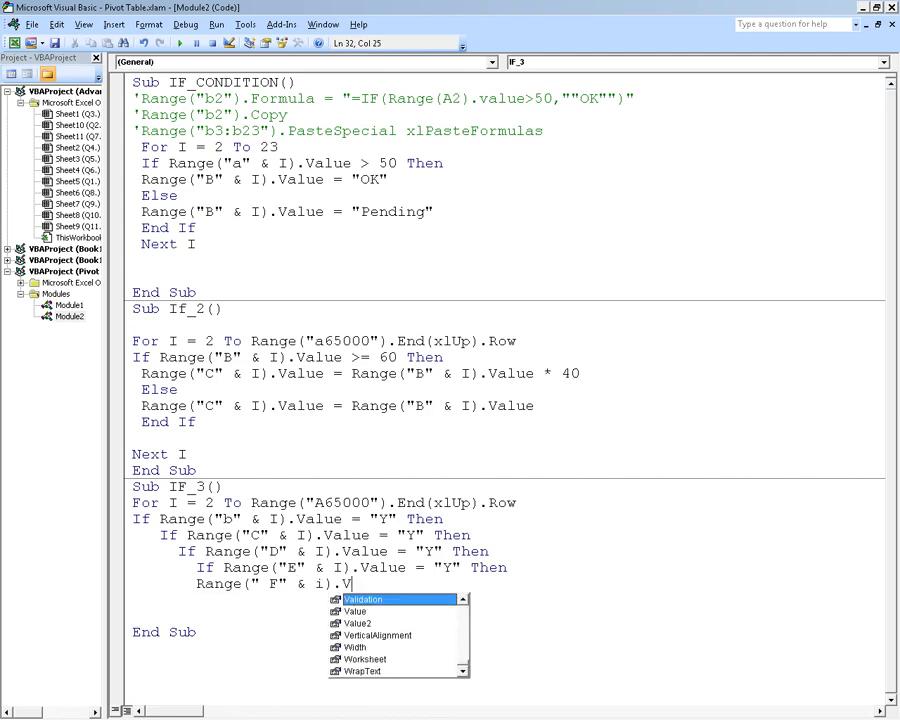
pyautogui.press('Down')
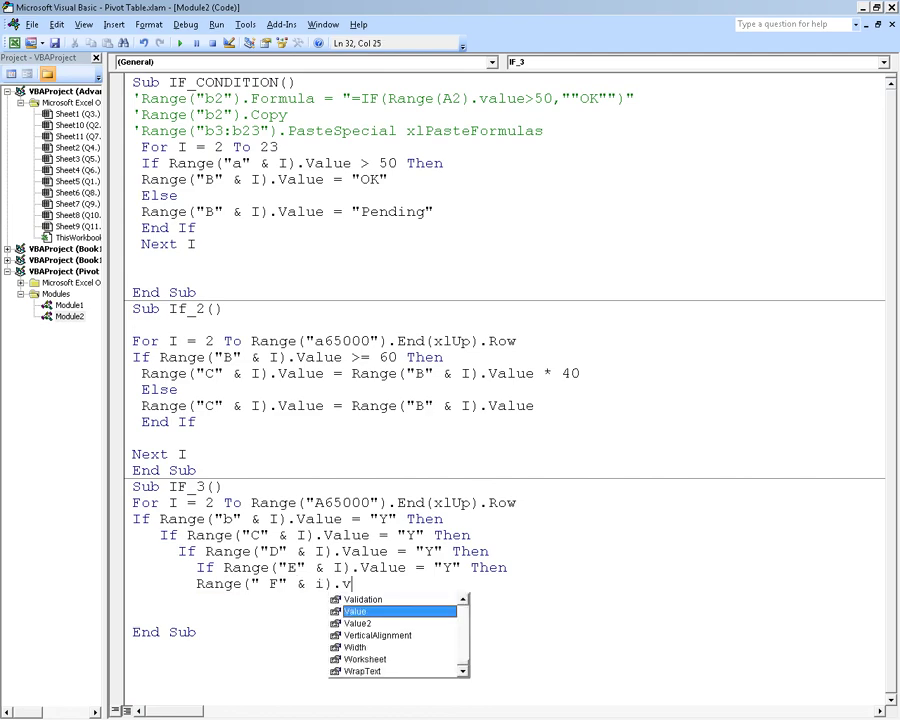
pyautogui.press('Tab')
pyautogui.write('=S')
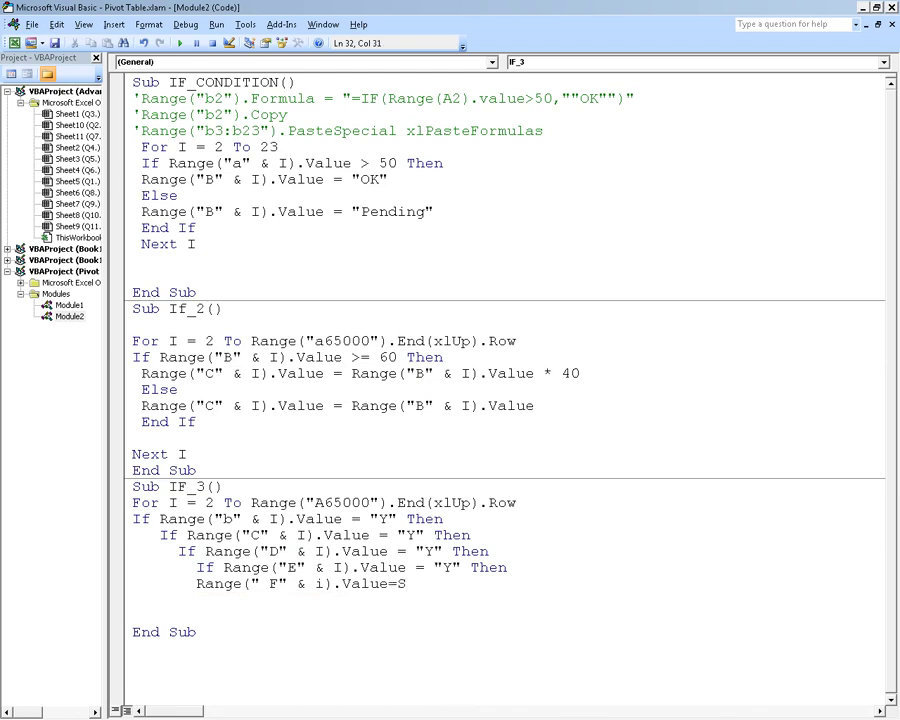
pyautogui.press('BackSpace')
pyautogui.write('"Se;')
pyautogui.press('BackSpace')
pyautogui.write('lected"')
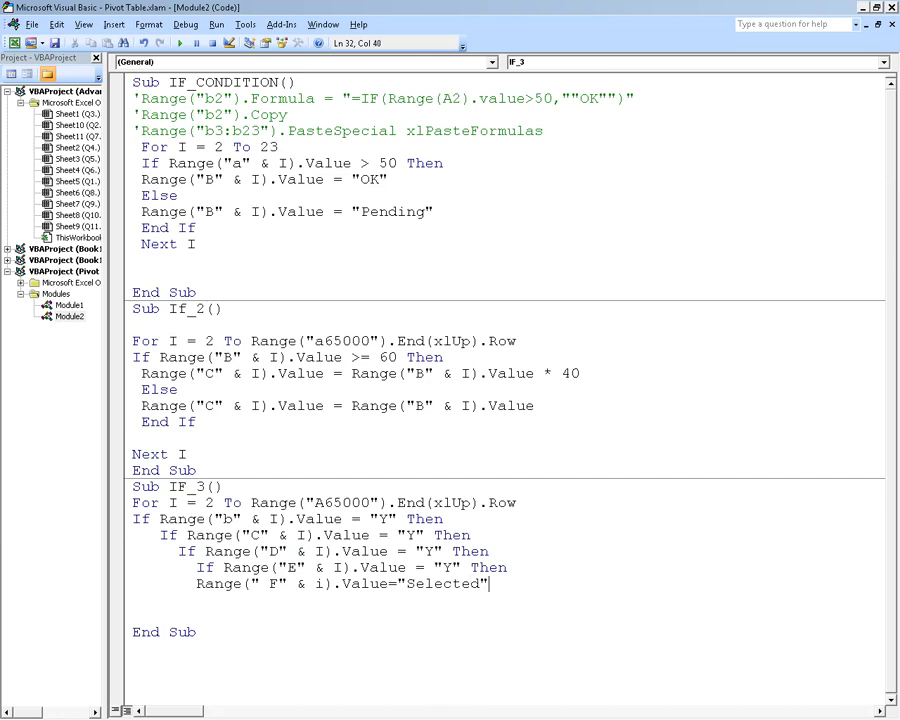
pyautogui.press('Return')
# Step: Add an Else writing "R-4 Rajected" to column F and close it with End If
pyautogui.write('Else')
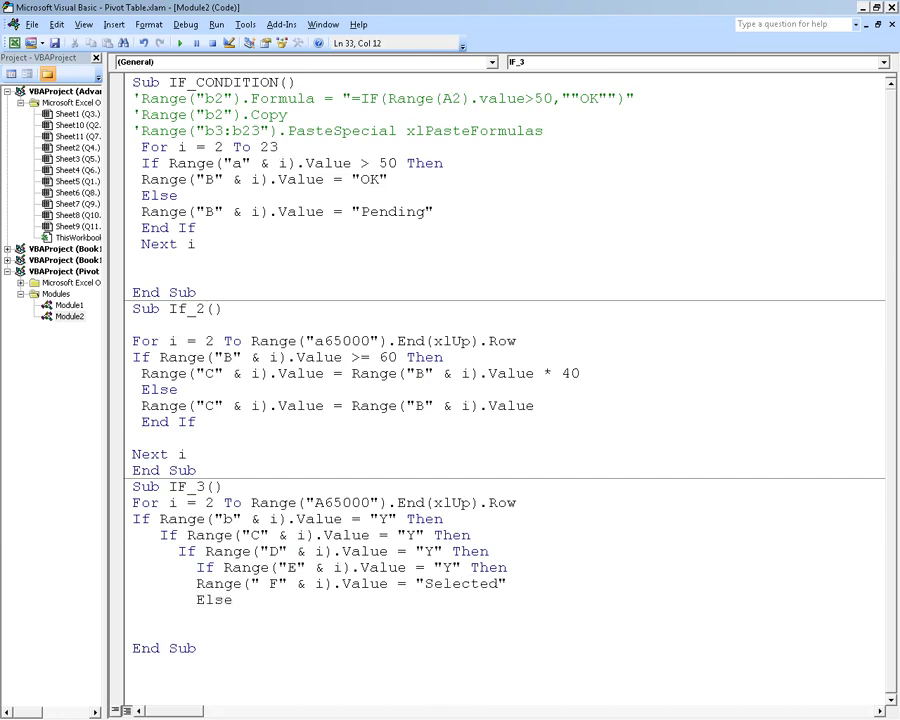
pyautogui.press('Return')
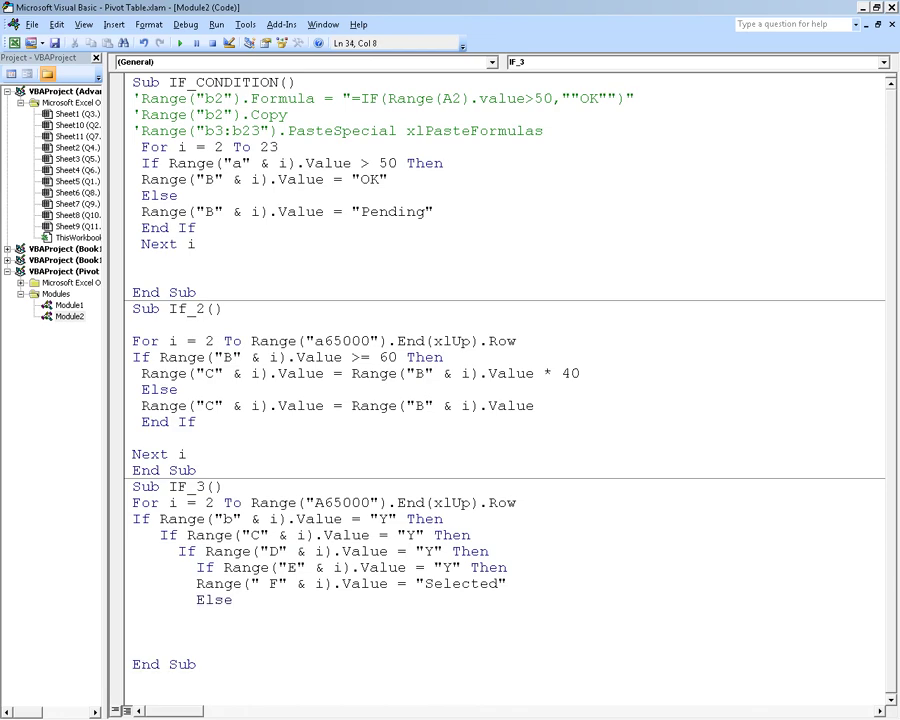
pyautogui.write('Range')
pyautogui.write('("F" ')
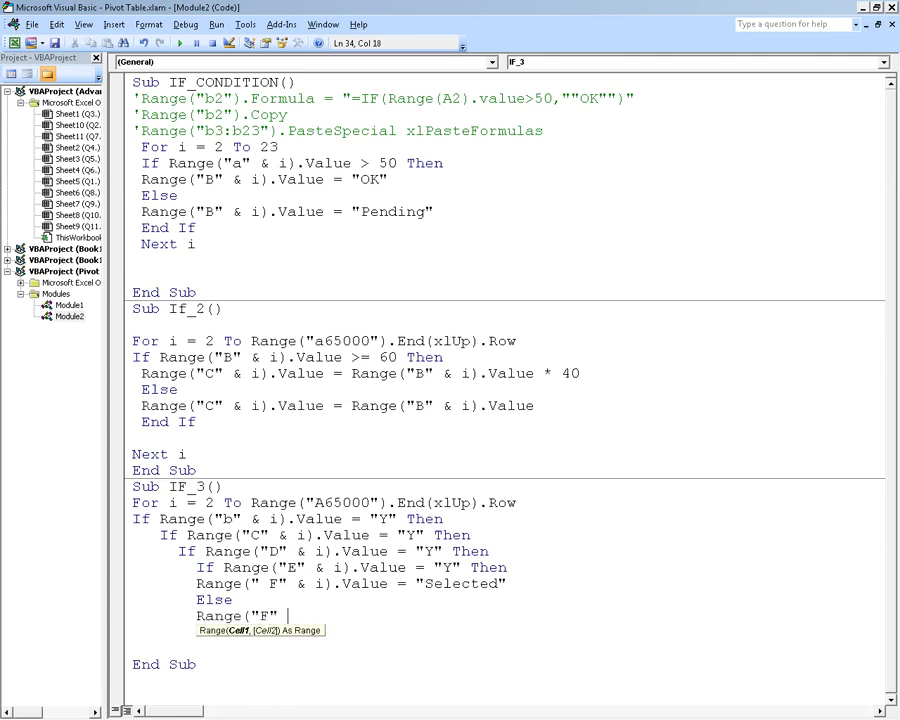
pyautogui.write('& I)')
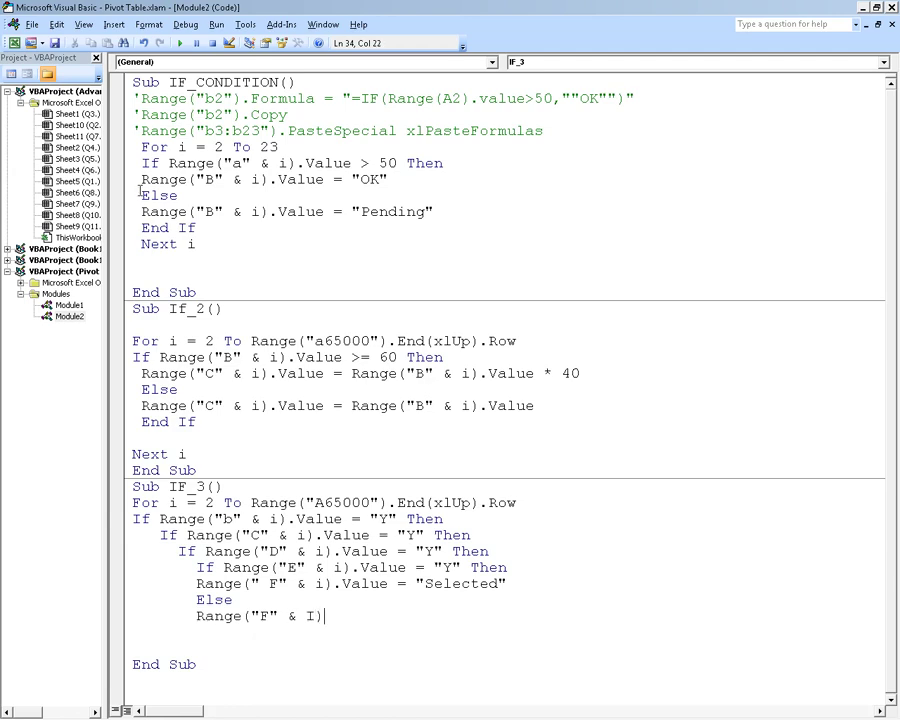
pyautogui.write('.v')
pyautogui.press('Tab')
pyautogui.write('=R-4')
pyautogui.press('BackSpace')
pyautogui.press('BackSpace')
pyautogui.press('BackSpace')
pyautogui.write('"r')
pyautogui.press('BackSpace')
pyautogui.write('R-')
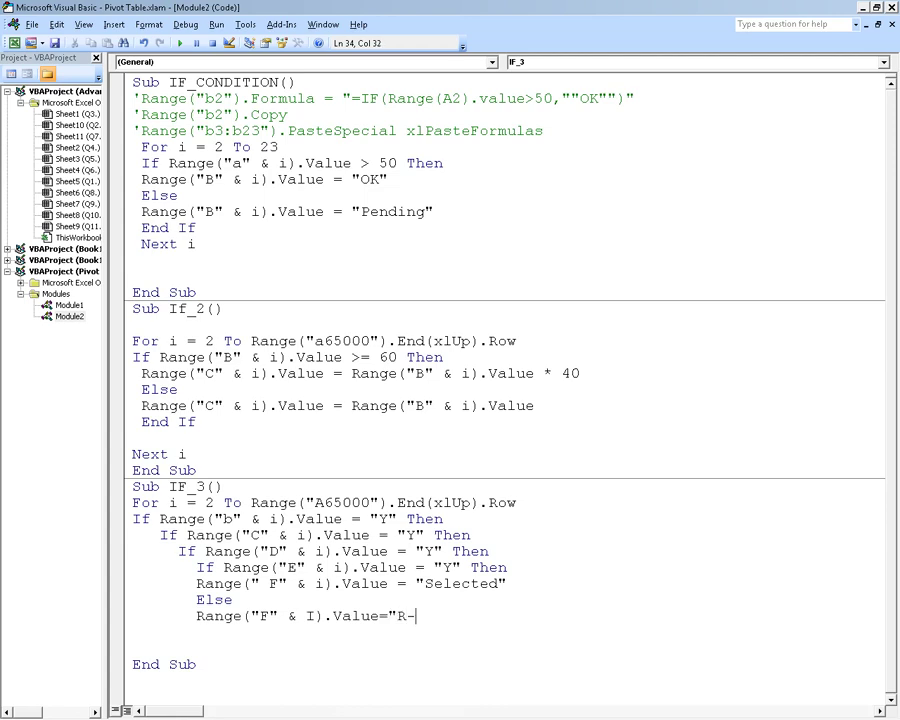
pyautogui.write('4')
pyautogui.write('  r')
pyautogui.press('BackSpace')
pyautogui.write('Raje')
pyautogui.write('cted"')
pyautogui.press('Return')
pyautogui.write('E')
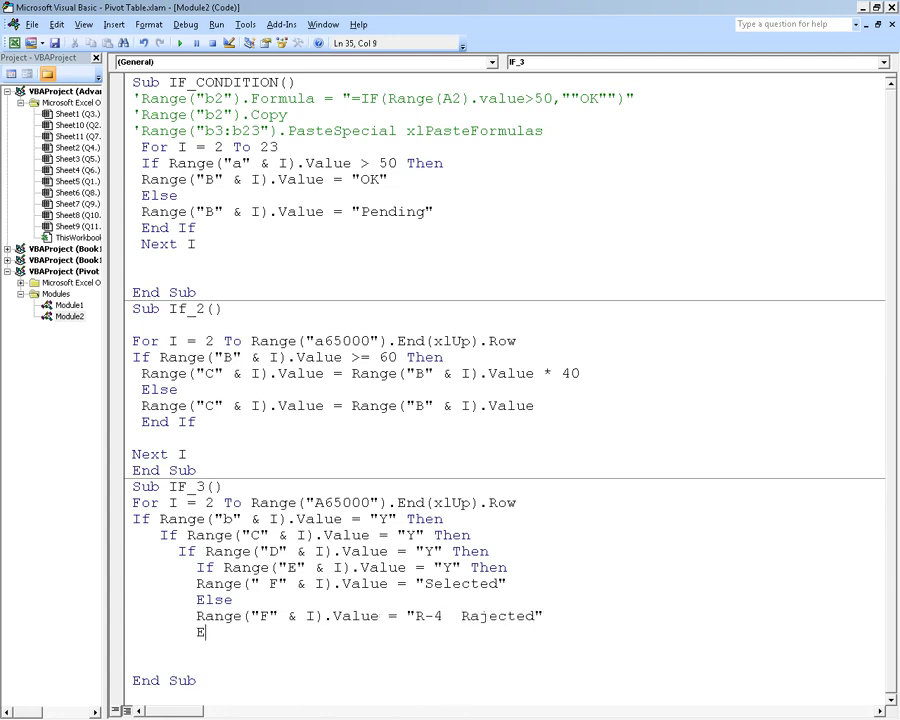
pyautogui.write('nd i')
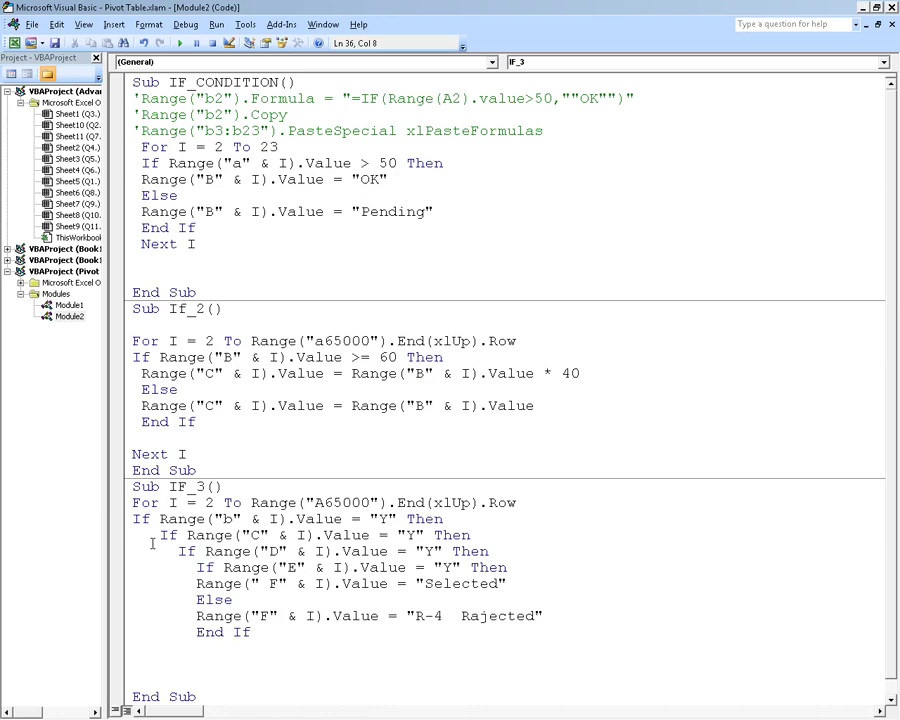
pyautogui.hotkey('alt', 'F11')
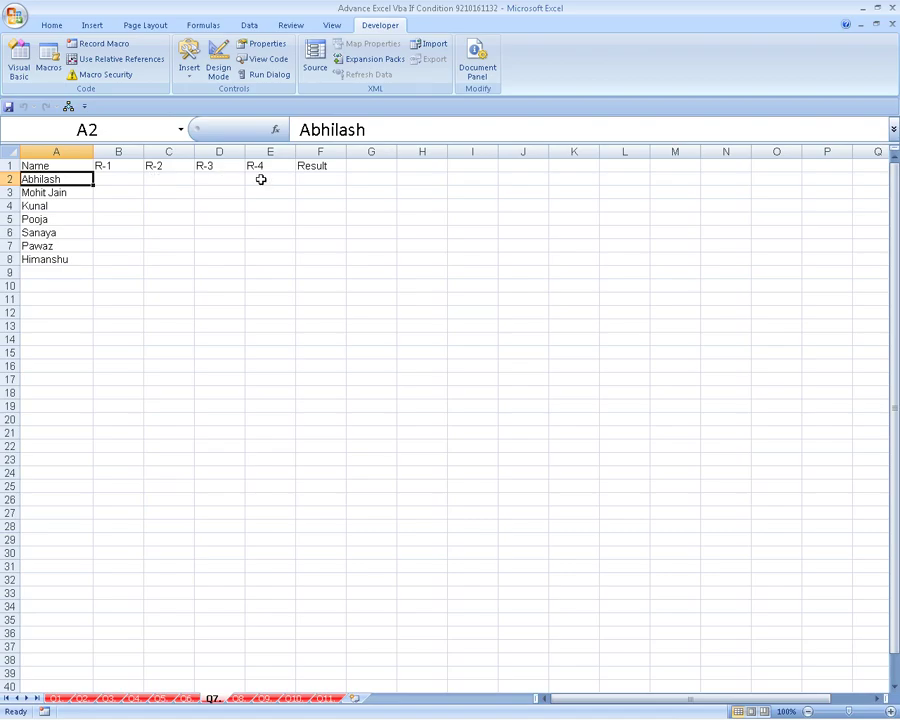
pyautogui.hotkey('alt', 'F11')
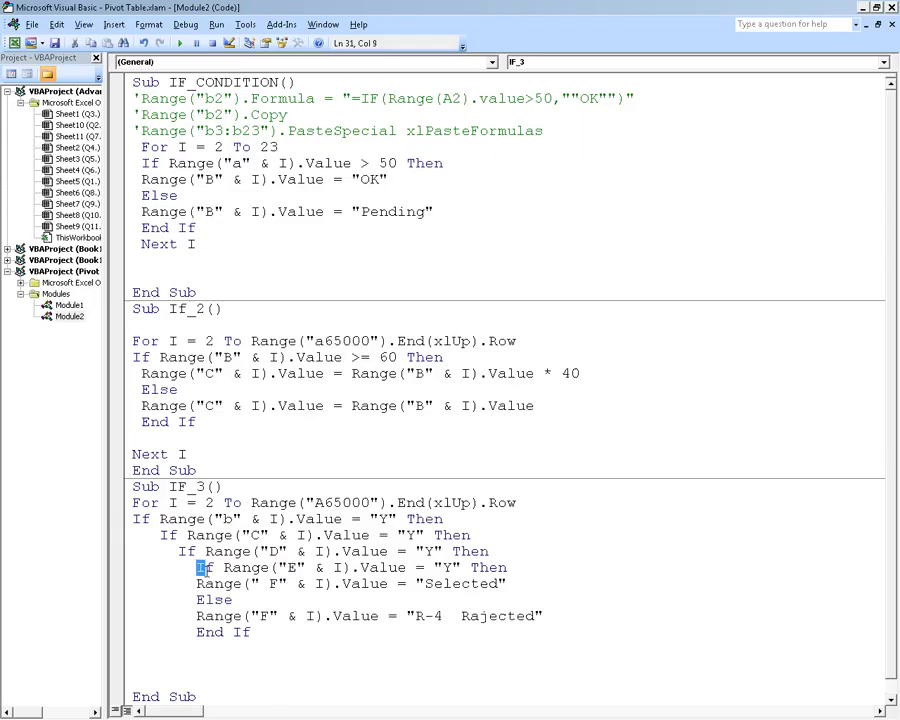
# Step: Review the inner If block's Selected and R-4 results and add a new line below End If
pyautogui.moveTo(198, 567); pyautogui.dragTo(248, 644)
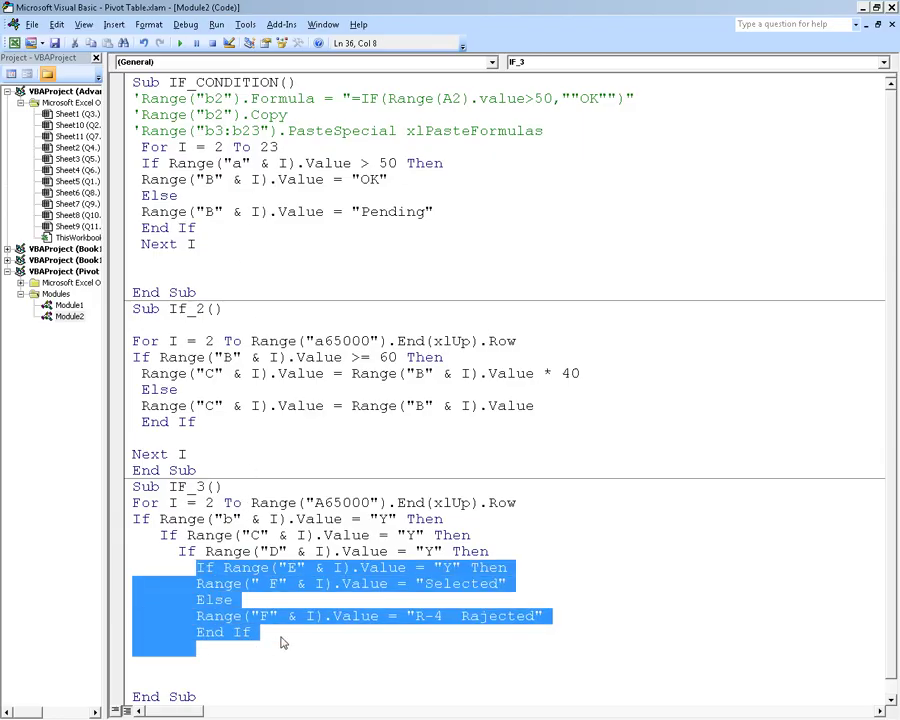
pyautogui.click(392, 634)
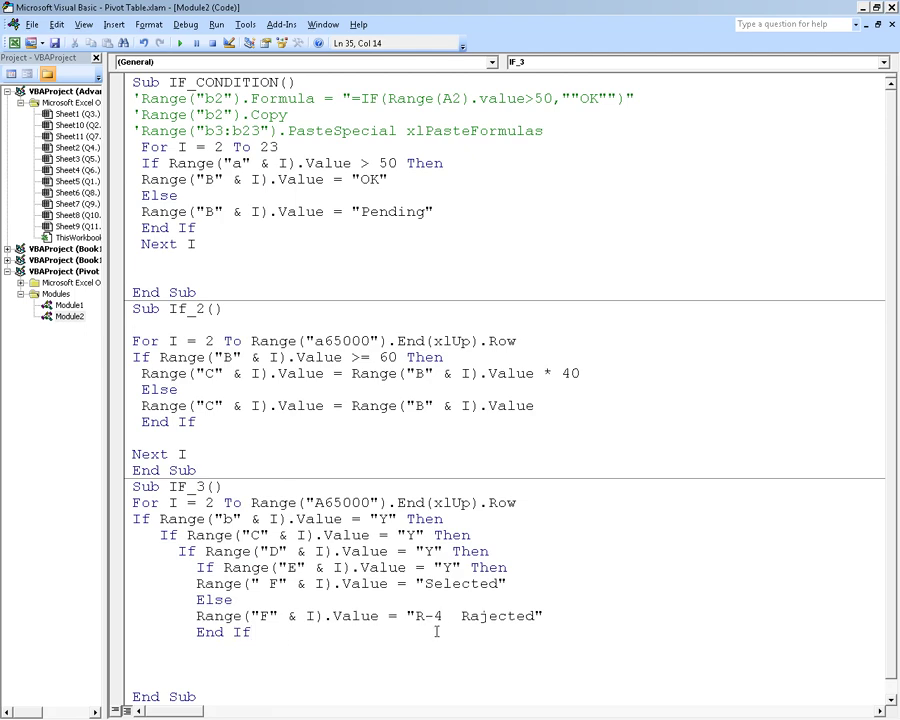
pyautogui.moveTo(409, 584); pyautogui.dragTo(490, 585)
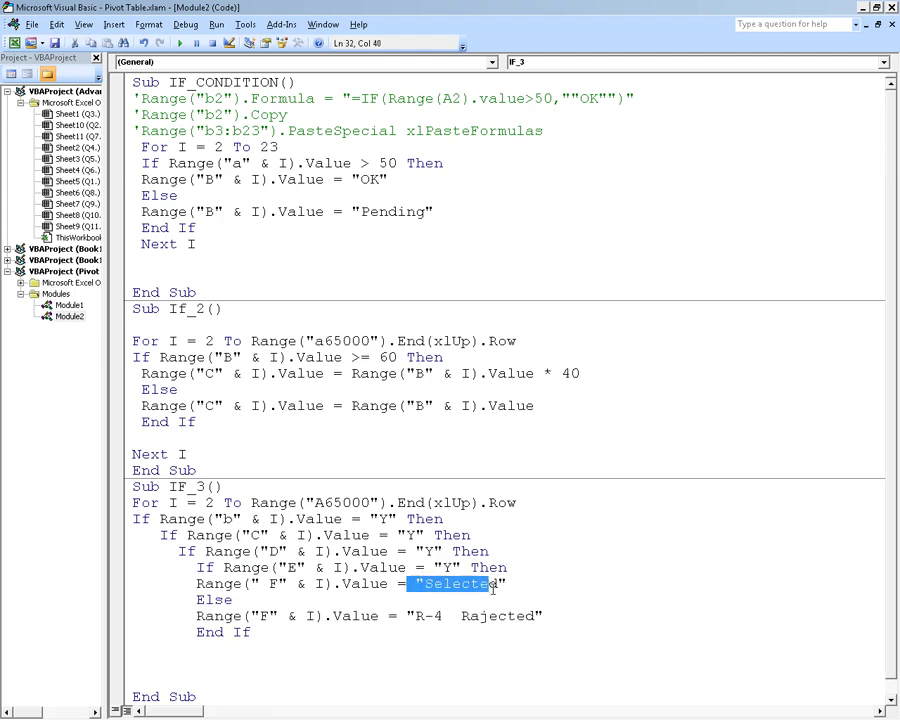
pyautogui.moveTo(410, 615); pyautogui.dragTo(453, 616)
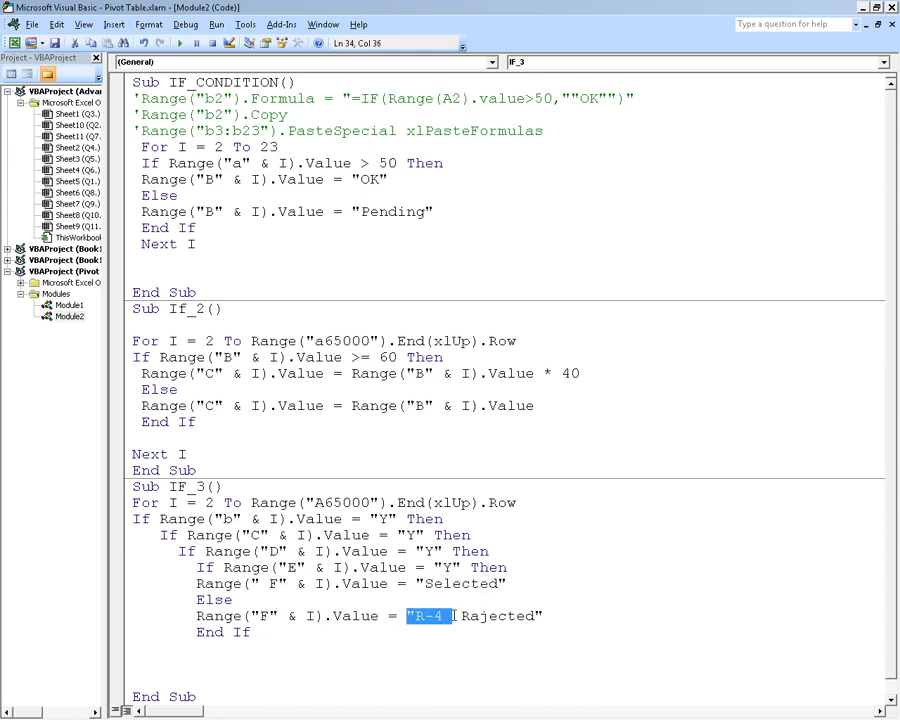
pyautogui.click(433, 630)
pyautogui.press('Return')
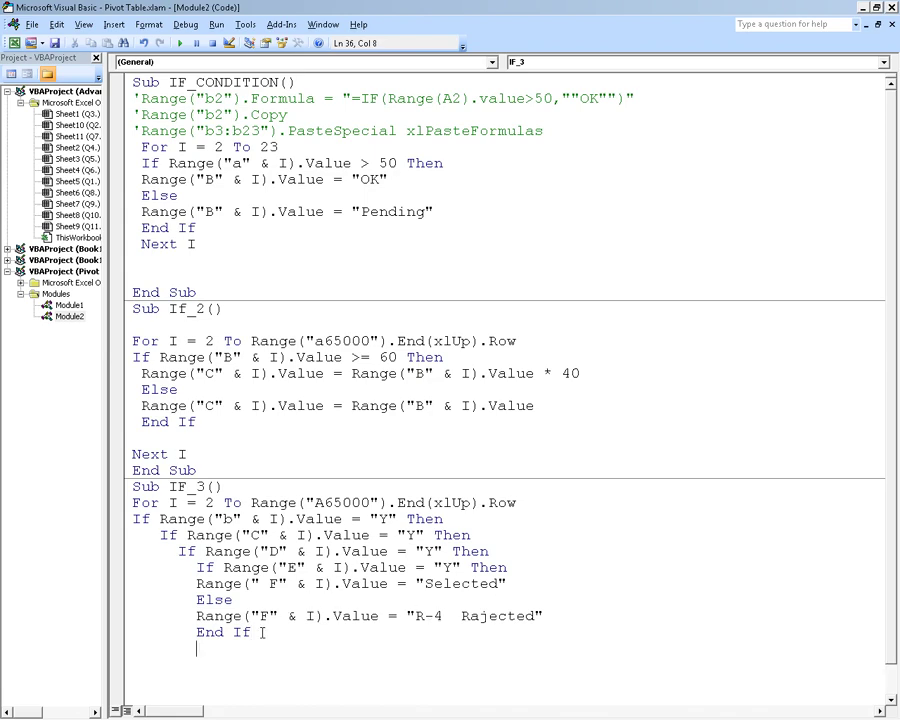
pyautogui.moveTo(252, 632); pyautogui.dragTo(188, 568)
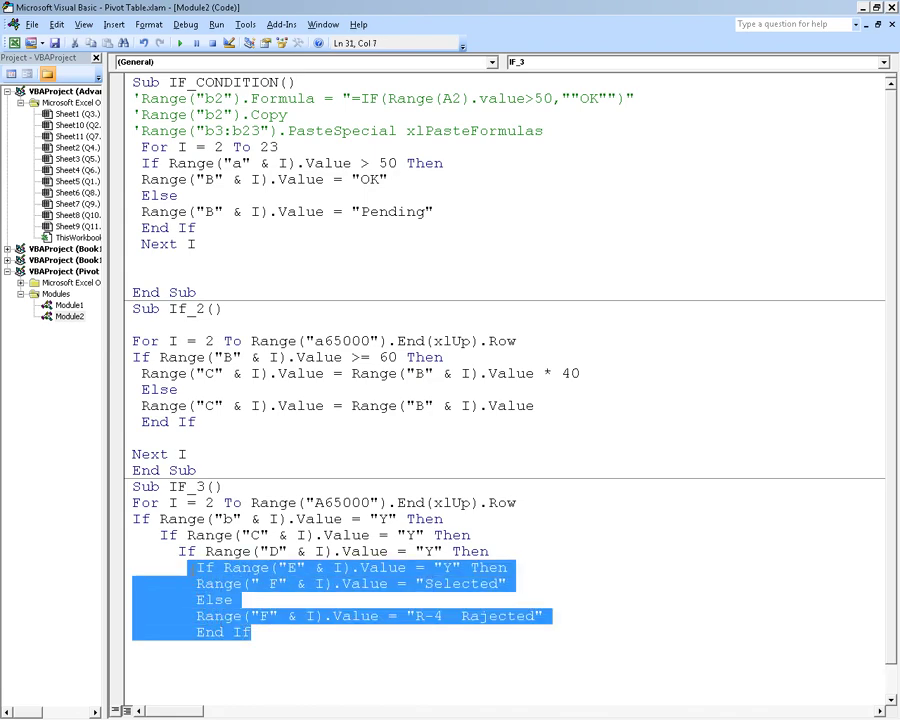
pyautogui.click(277, 645)
pyautogui.write('E')
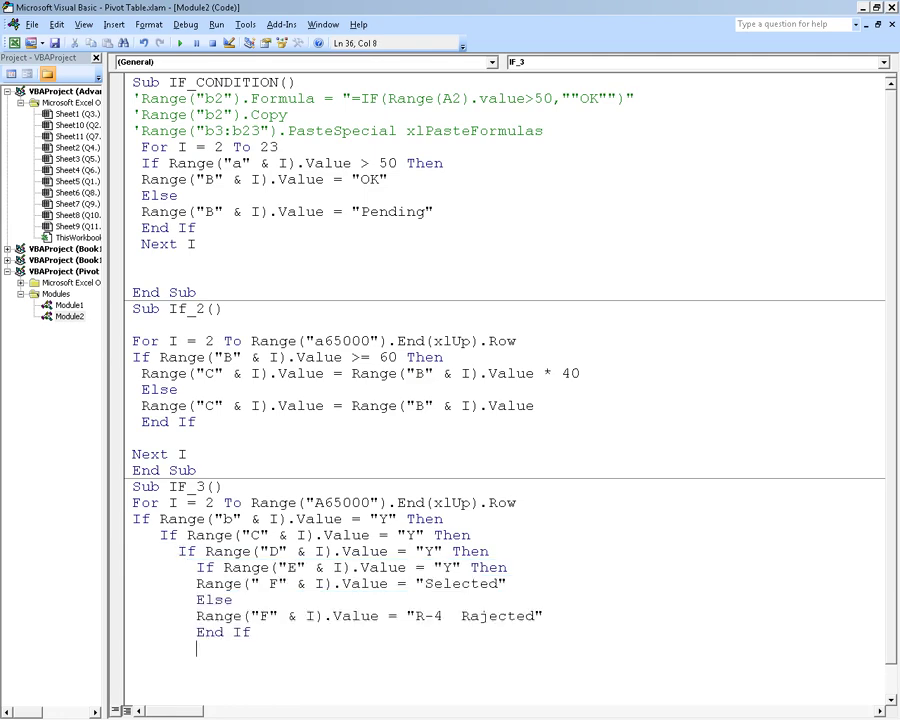
# Step: Copy the Else/R-4 Range/End If block and paste it three times below
pyautogui.moveTo(251, 632); pyautogui.dragTo(197, 600)
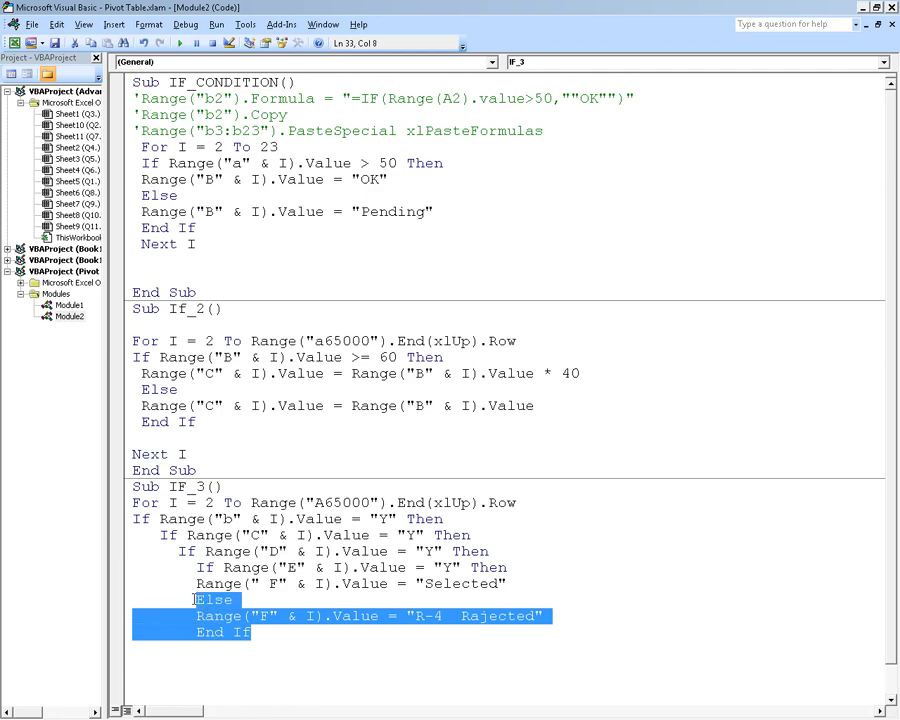
pyautogui.hotkey('ctrl', 'c')
pyautogui.click(276, 634)
pyautogui.press('Return')
pyautogui.hotkey('ctrl', 'v')
pyautogui.press('Return')
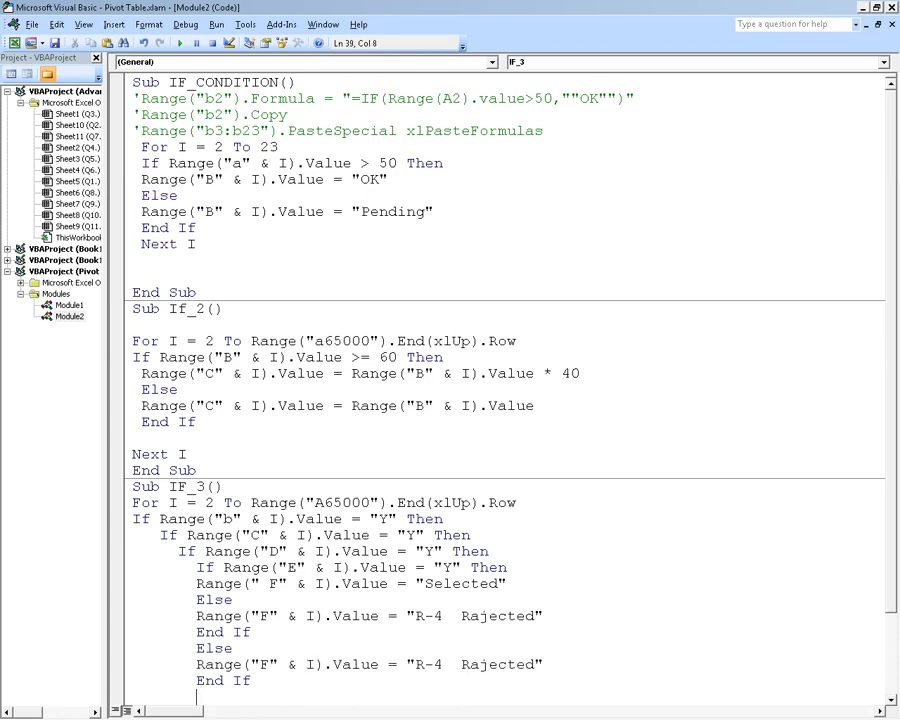
pyautogui.hotkey('ctrl', 'v')
pyautogui.press('Return')
pyautogui.hotkey('ctrl', 'v')
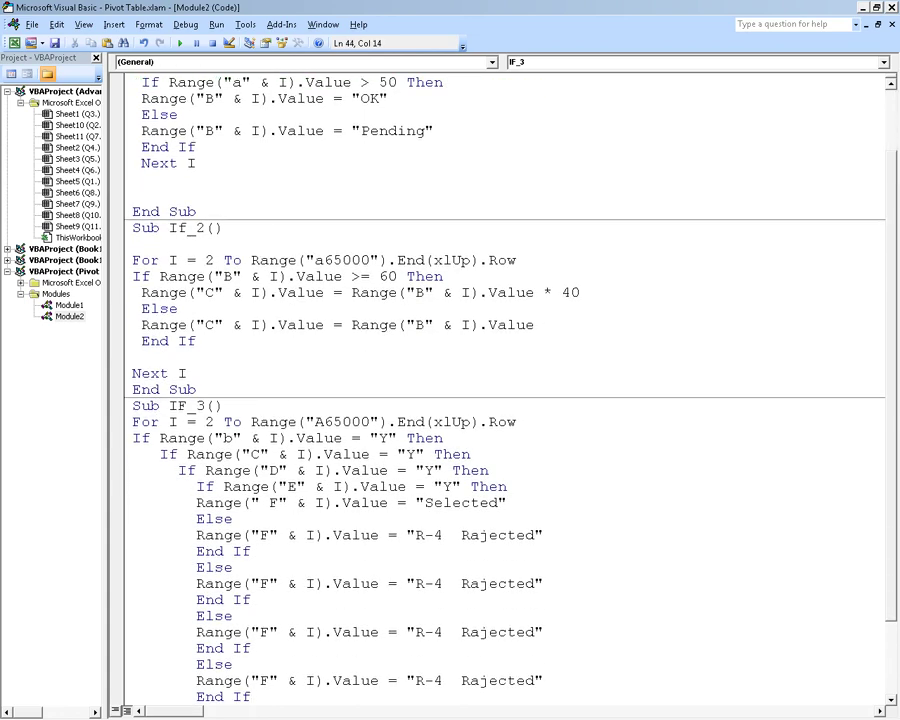
# Step: Renumber the pasted rejection labels from R-4 to R-3 and R-2
pyautogui.click(445, 584)
pyautogui.press('BackSpace')
pyautogui.write('3')
pyautogui.press('Down')
pyautogui.press('Down')
pyautogui.press('Down')
pyautogui.press('BackSpace')
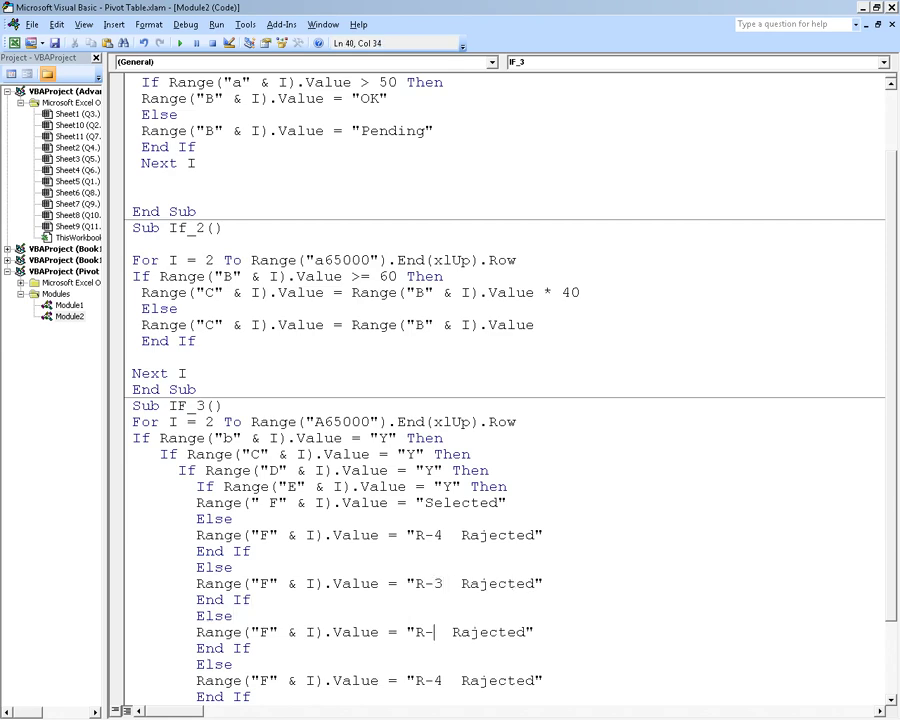
pyautogui.write('2')
pyautogui.press('Down')
pyautogui.press('Down')
pyautogui.press('Down')
pyautogui.press('BackSpace')
pyautogui.write('2')
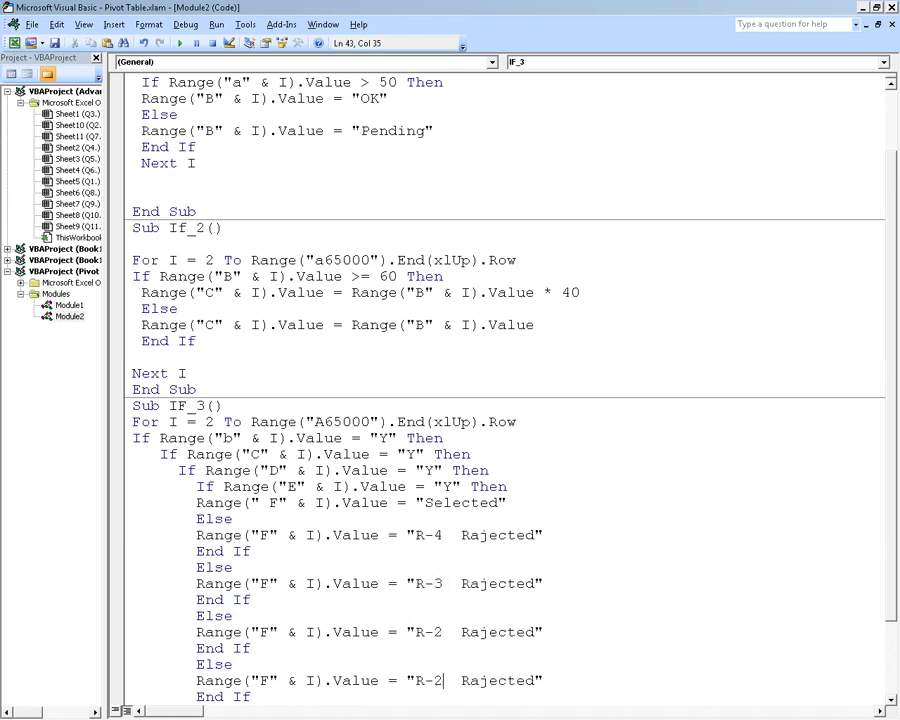
pyautogui.press('Down')
pyautogui.press('Down')
pyautogui.press('Down')
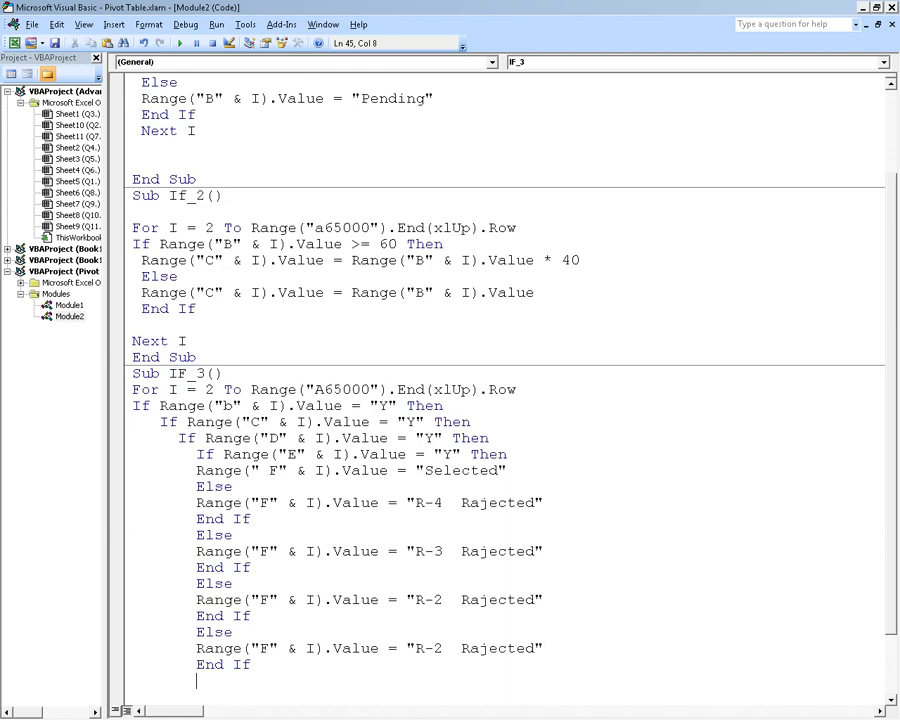
# Step: Add Next i before End Sub and change the last rejection label to R-1
pyautogui.write('Next i')
pyautogui.press('Return')
pyautogui.scroll(-1, 300, 412)
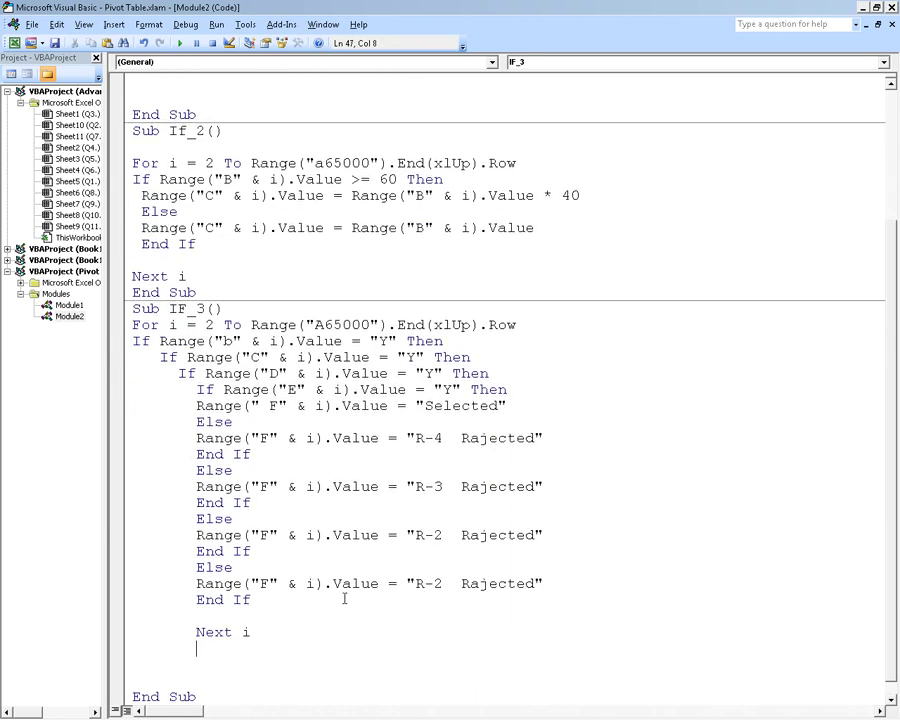
pyautogui.click(441, 584)
pyautogui.press('BackSpace')
pyautogui.write('1')
pyautogui.press('Down')
pyautogui.press('Up')
pyautogui.press('Up')
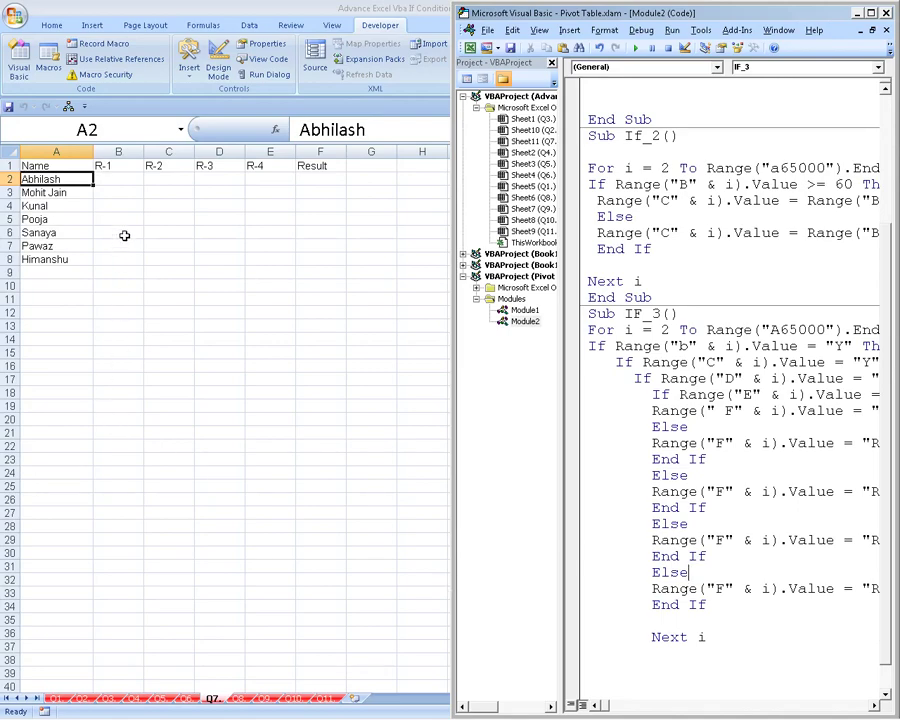
# Step: Enter Y in cells B2, C2, D2 and E2 for the first candidate
pyautogui.click(126, 177)
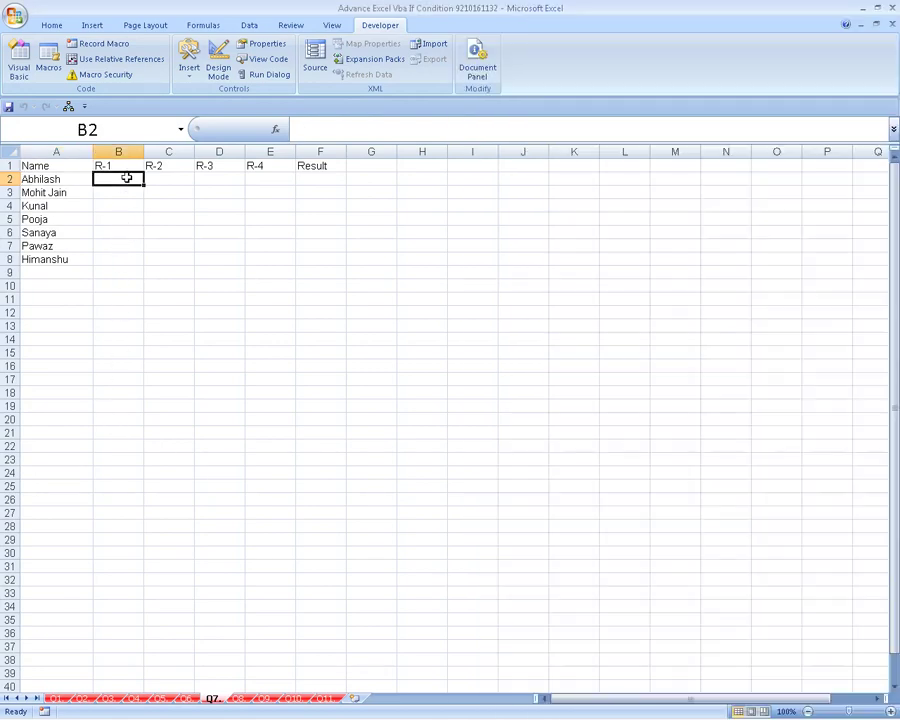
pyautogui.write('Y')
pyautogui.press('Tab')
pyautogui.write('Y')
pyautogui.press('Return')
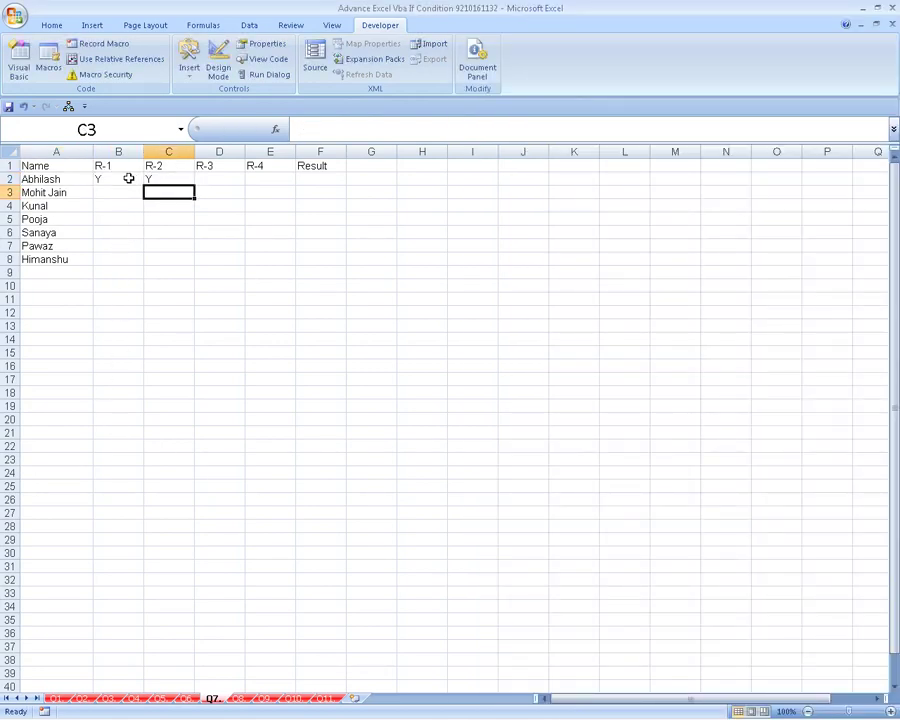
pyautogui.press('Up')
pyautogui.press('Right')
pyautogui.write('Y')
pyautogui.press('Tab')
pyautogui.write('Y')
pyautogui.press('Return')
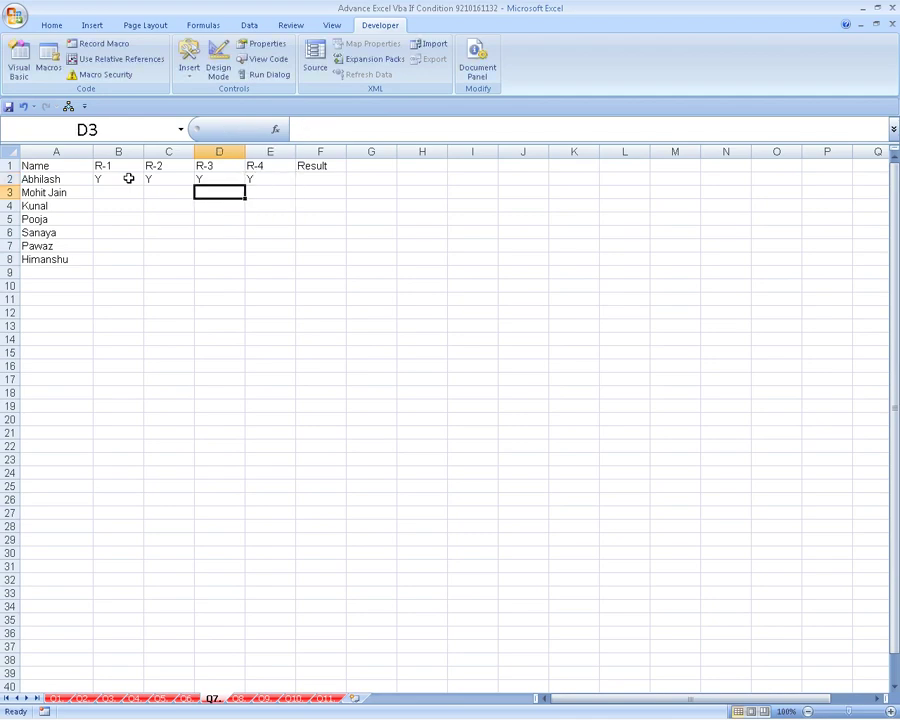
pyautogui.press('Left')
pyautogui.press('Left')
# Step: Step through IF_3 with F8, then finish with F5 so F2 reads Selected
pyautogui.click(19, 60)
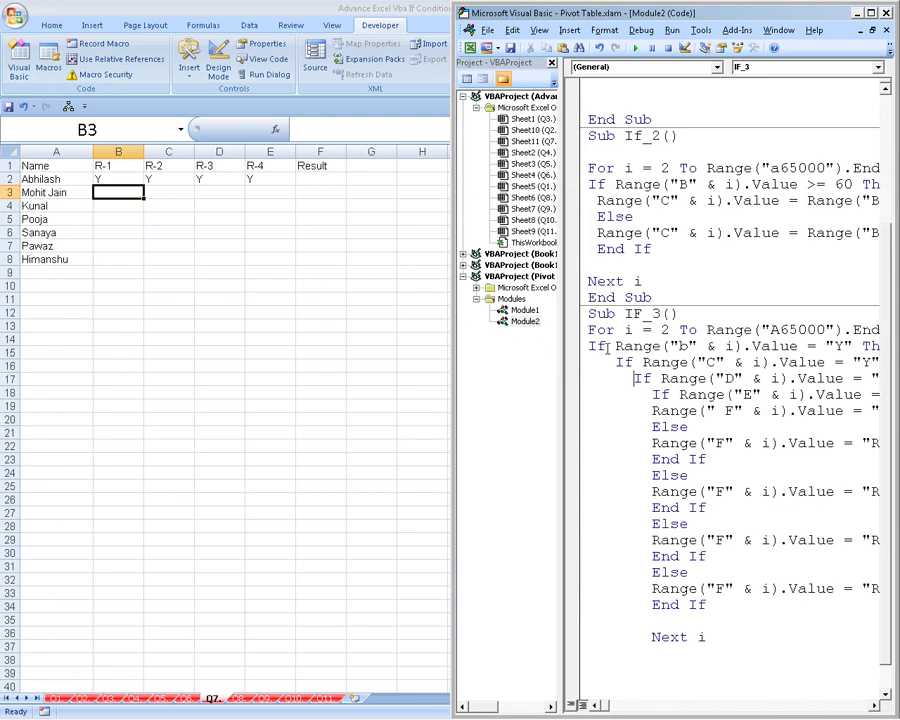
pyautogui.press('F8')
pyautogui.press('F8')
pyautogui.press('F8')
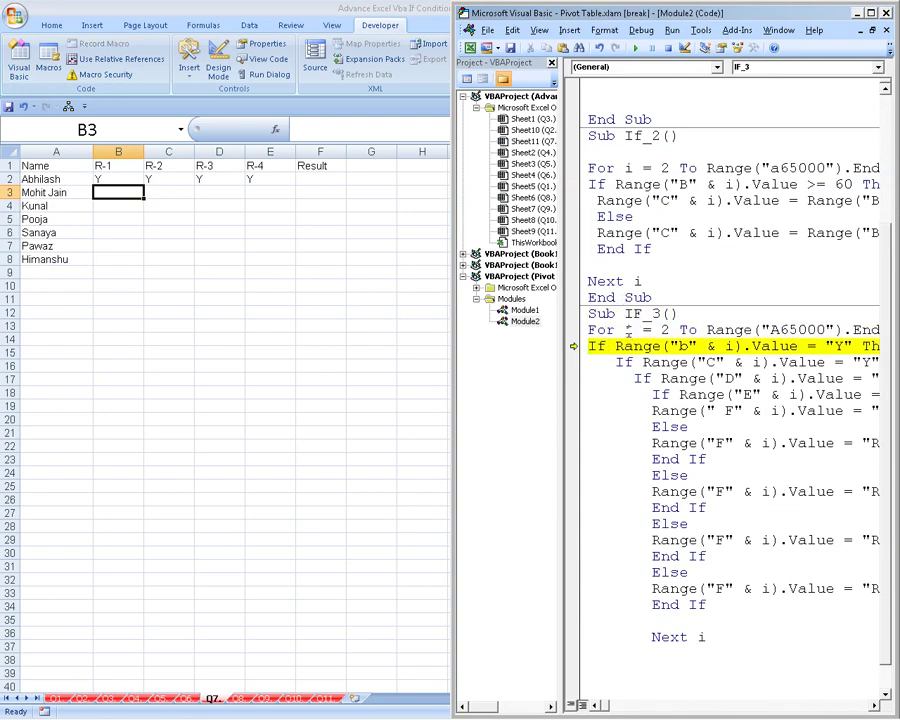
pyautogui.press('F8')
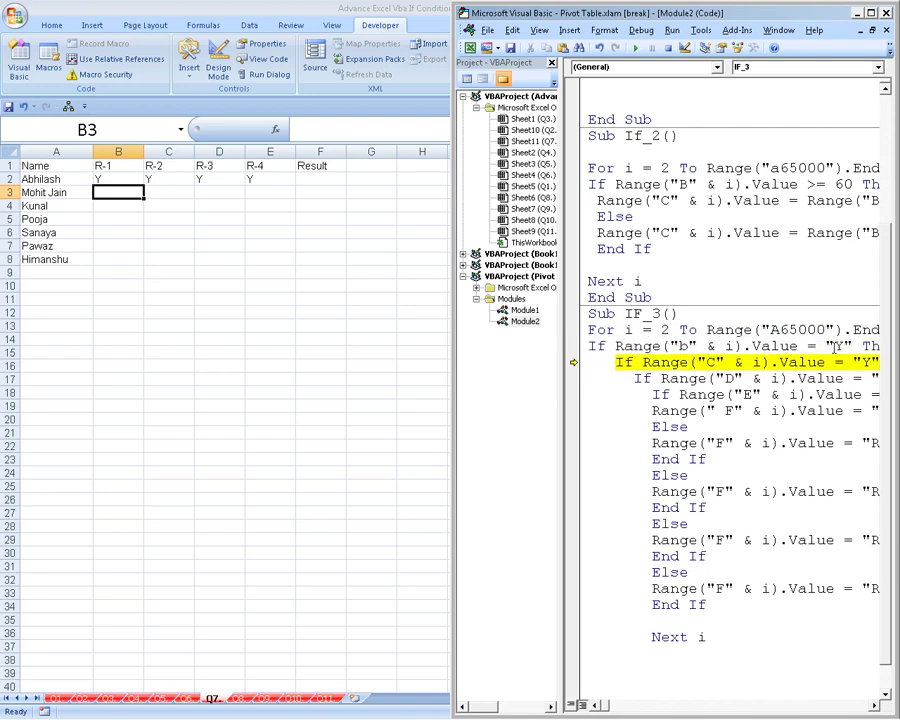
pyautogui.press('F8')
pyautogui.press('F8')
pyautogui.press('F8')
pyautogui.press('F8')
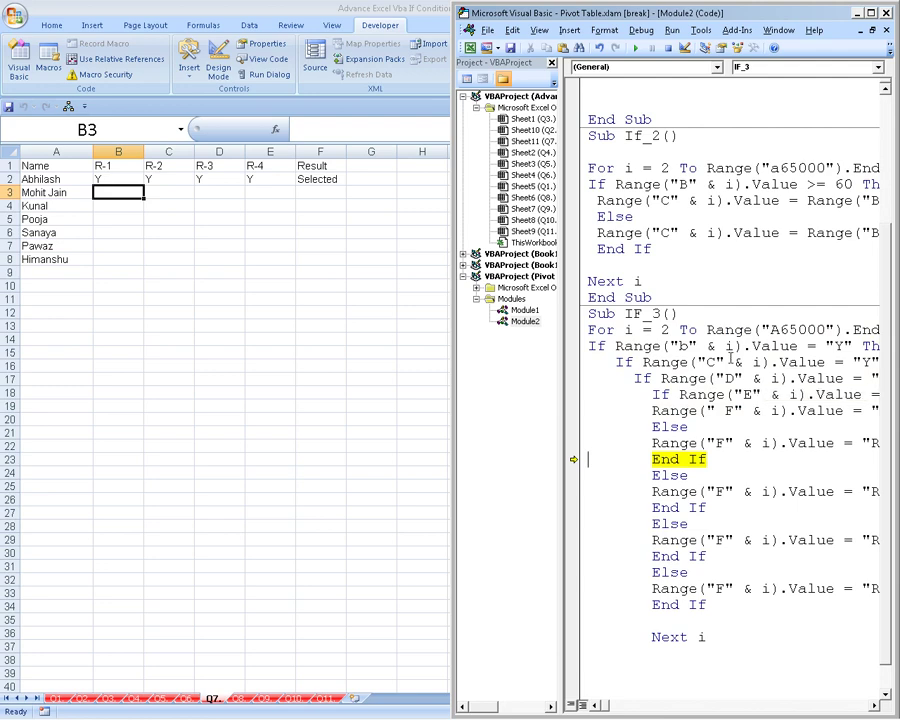
pyautogui.press('F8')
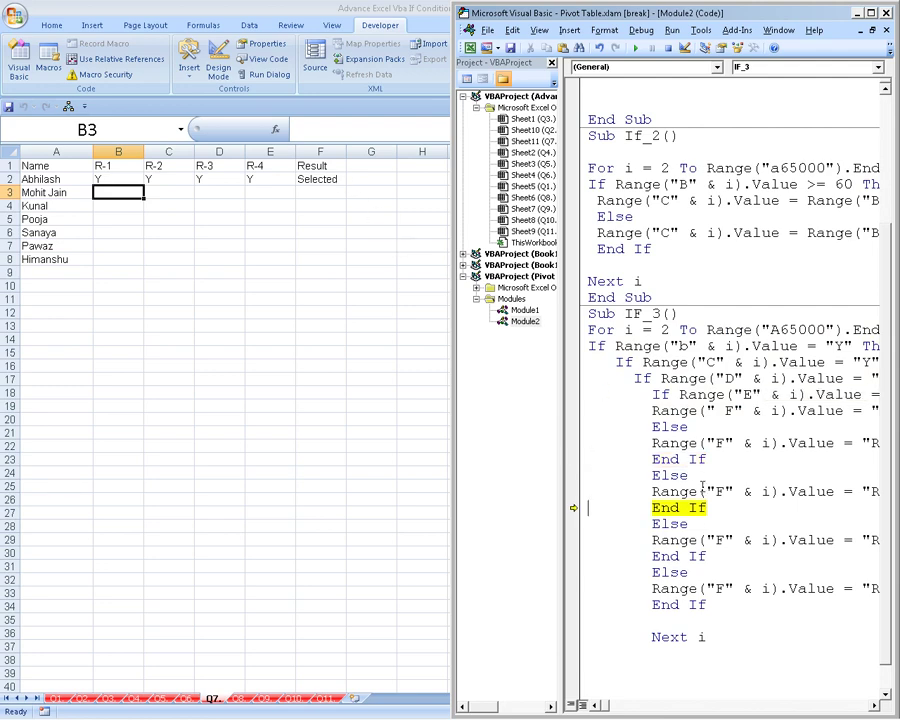
pyautogui.press('F8')
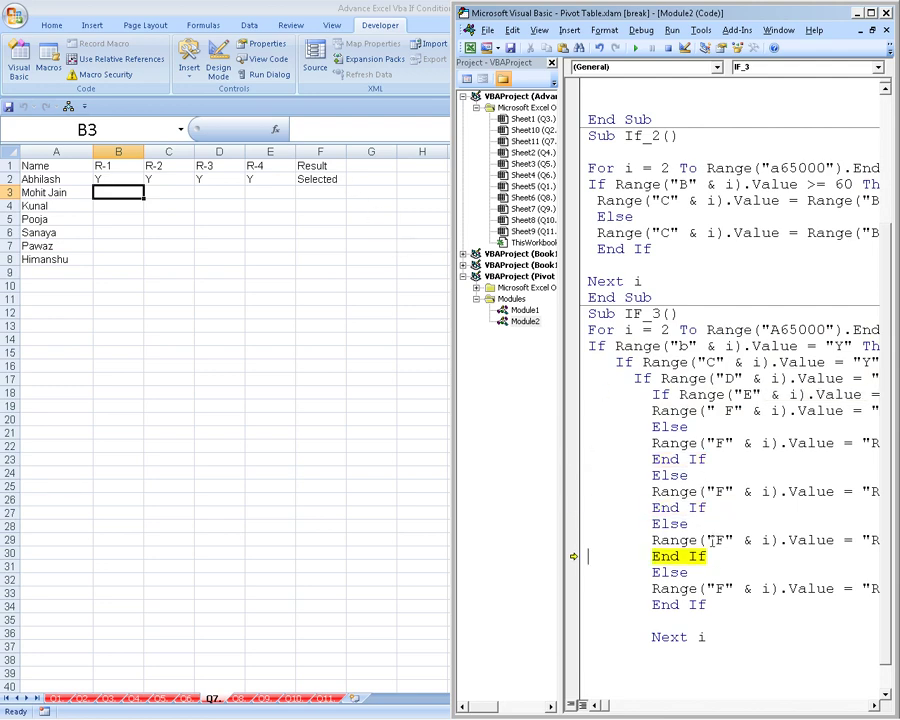
pyautogui.press('F8')
pyautogui.press('F8')
pyautogui.press('F8')
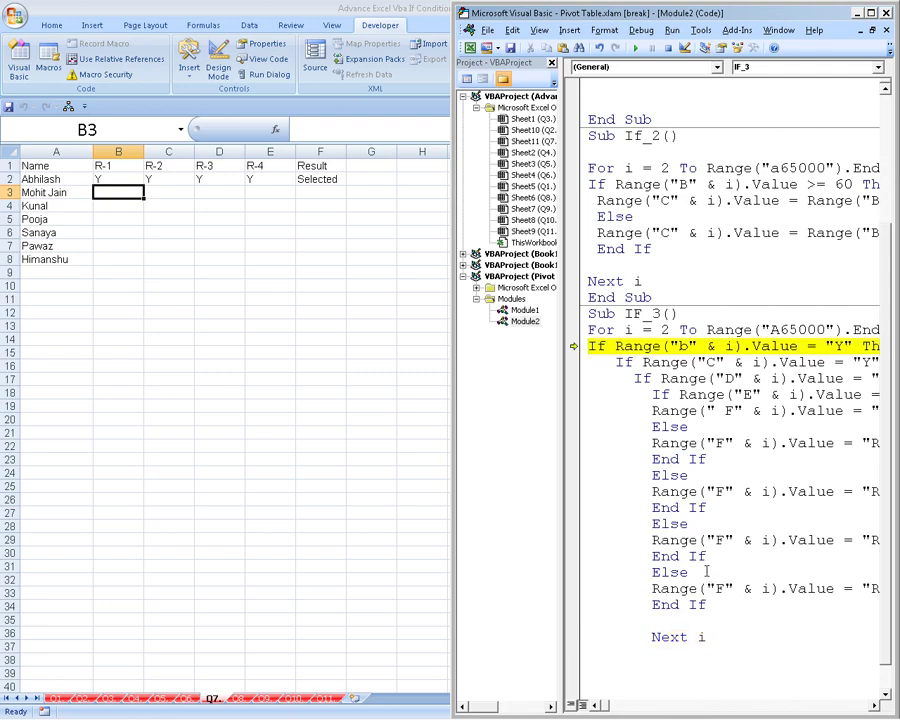
pyautogui.press('F5')
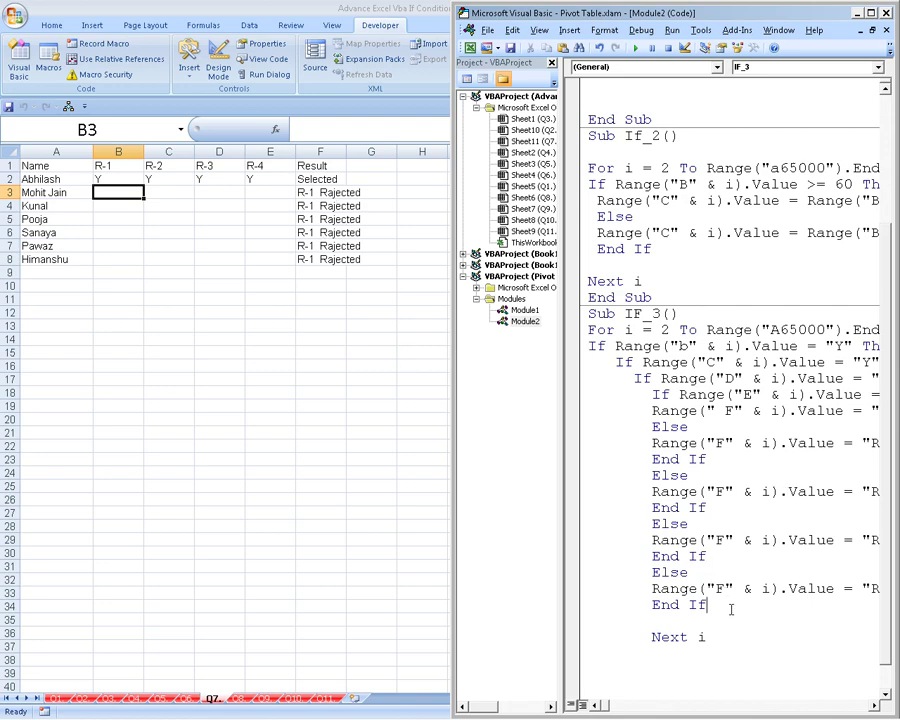
pyautogui.moveTo(728, 604); pyautogui.dragTo(594, 488)
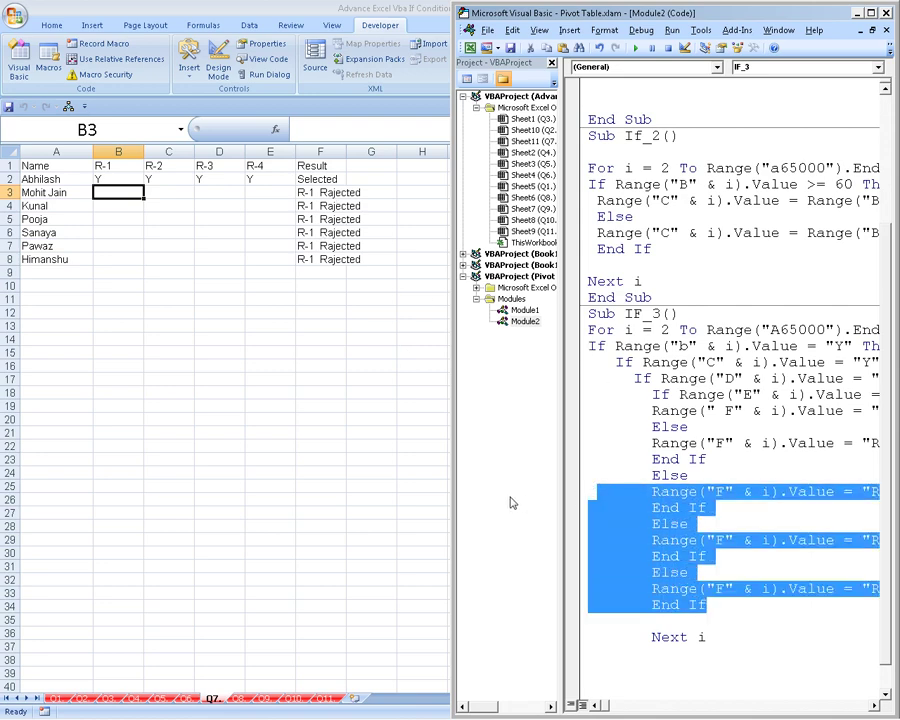
pyautogui.click(338, 340)
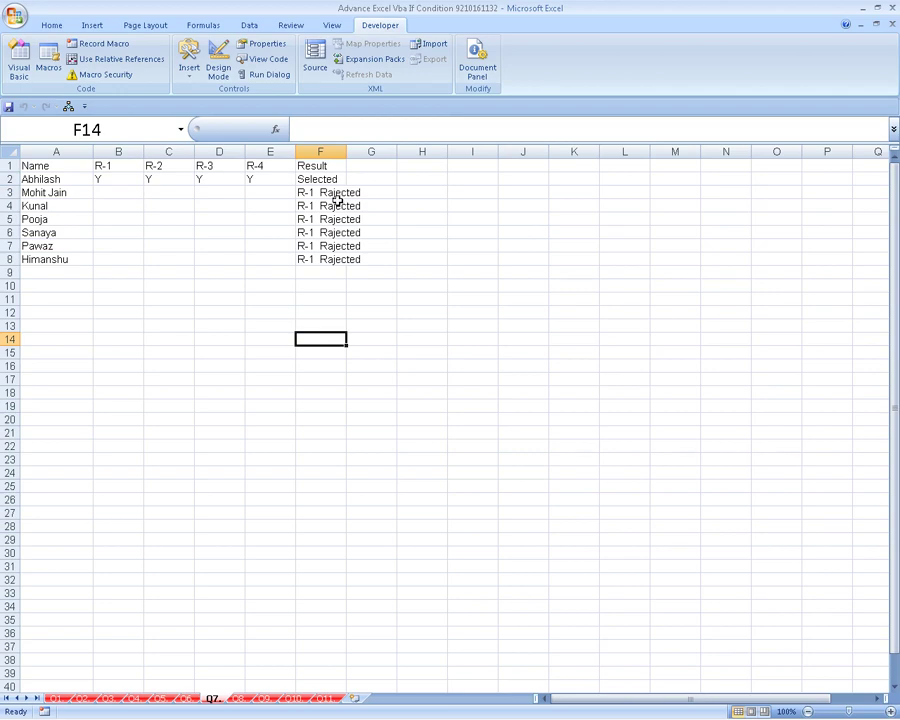
# Step: Enter Y in cells B3, C3 and D3 for the second candidate
pyautogui.click(139, 203)
pyautogui.click(140, 190)
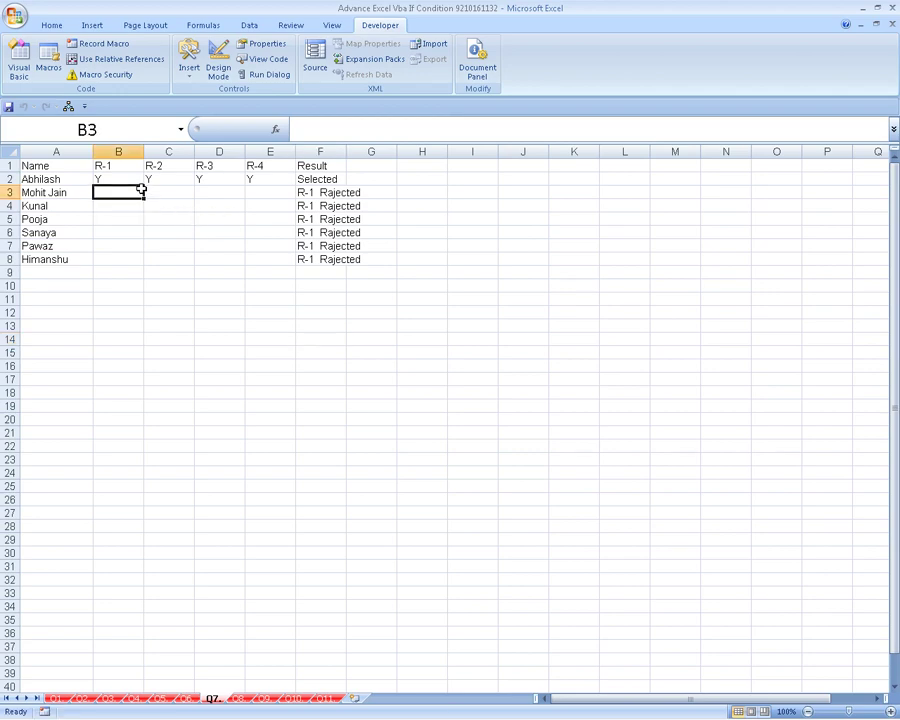
pyautogui.write('y')
pyautogui.hotkey('ctrl', 'Return')
pyautogui.press('Right')
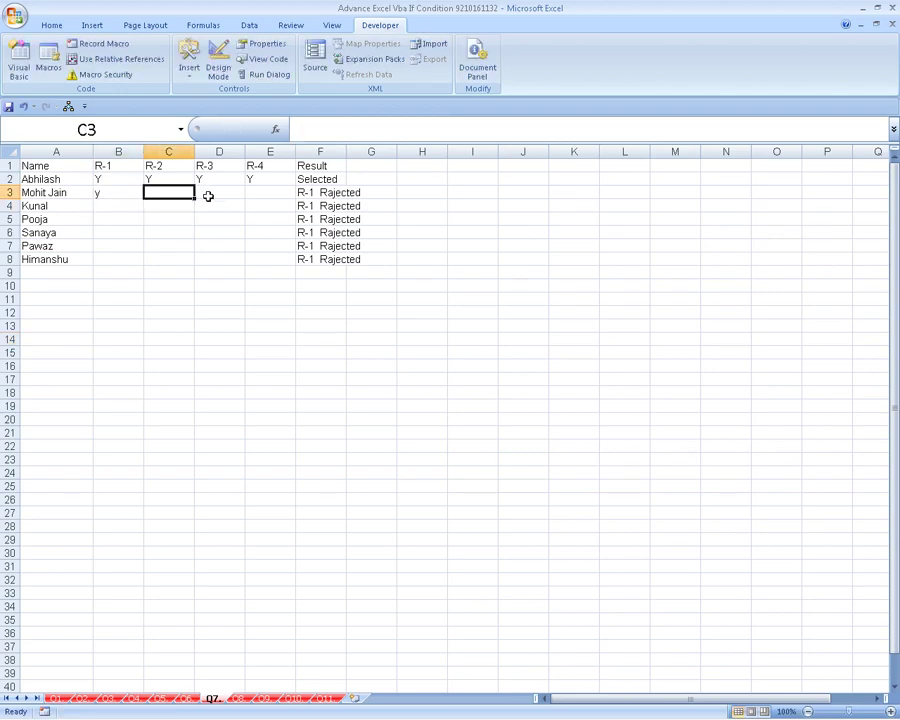
pyautogui.press('Left')
pyautogui.write('Y')
pyautogui.hotkey('ctrl', 'Return')
pyautogui.press('Right')
pyautogui.write('Y')
pyautogui.click(211, 197)
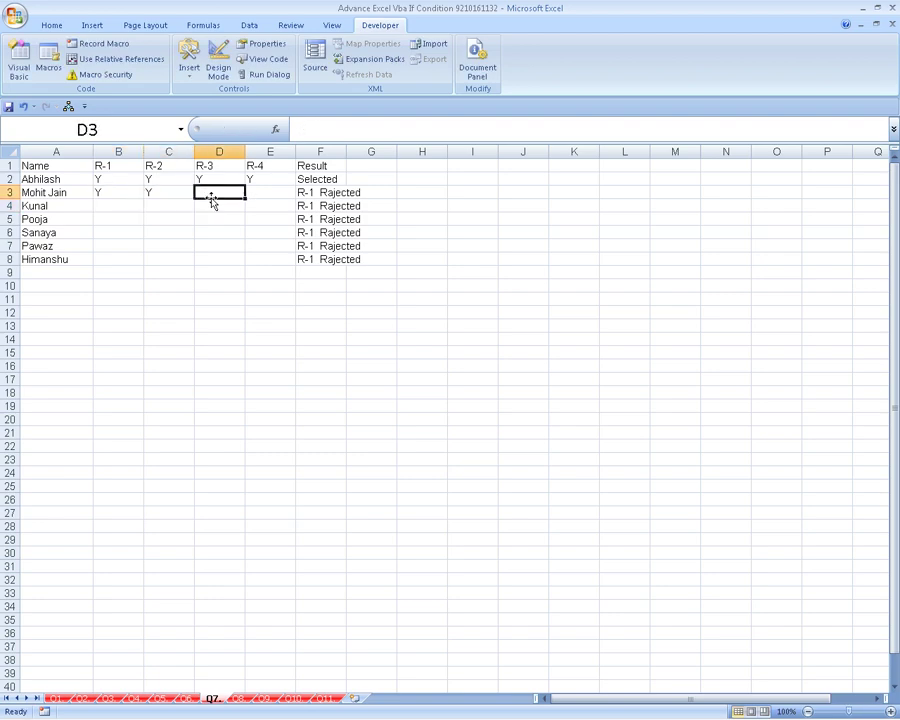
pyautogui.write('Y')
pyautogui.press('Up')
pyautogui.press('Right')
pyautogui.write('Y')
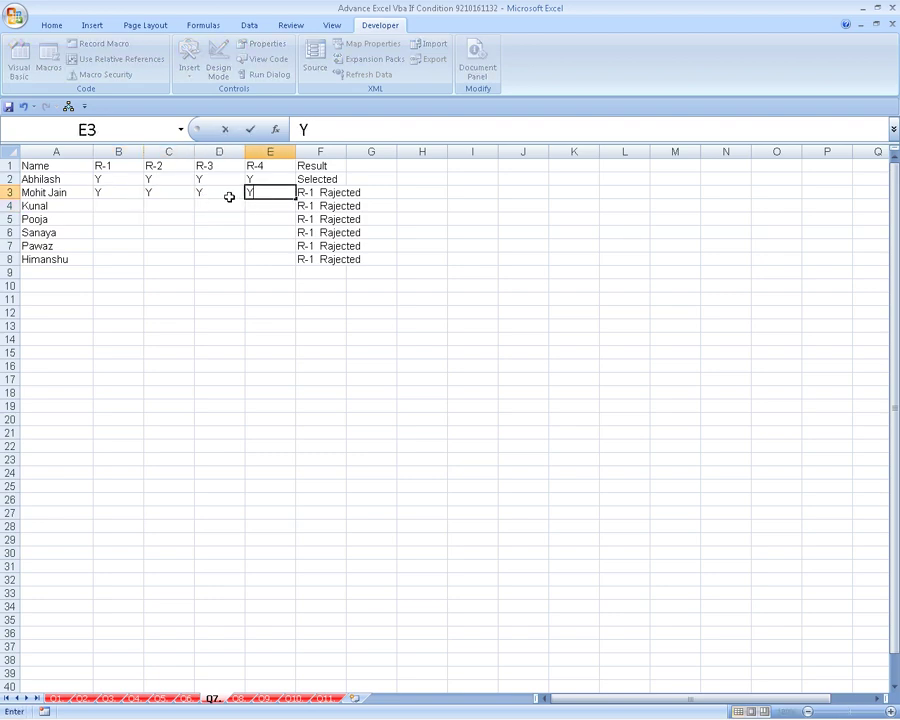
pyautogui.press('Escape')
# Step: Bring up the IF_3 code and remove a stray Y typed into it
pyautogui.click(48, 60)
pyautogui.press('Escape')
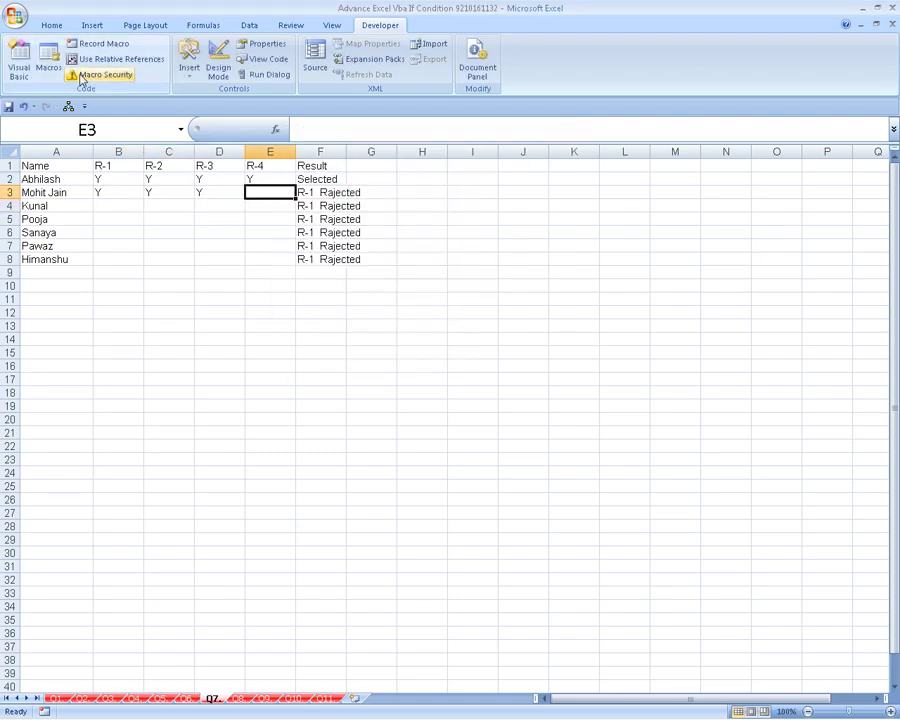
pyautogui.click(48, 60)
pyautogui.press('Escape')
pyautogui.click(25, 80)
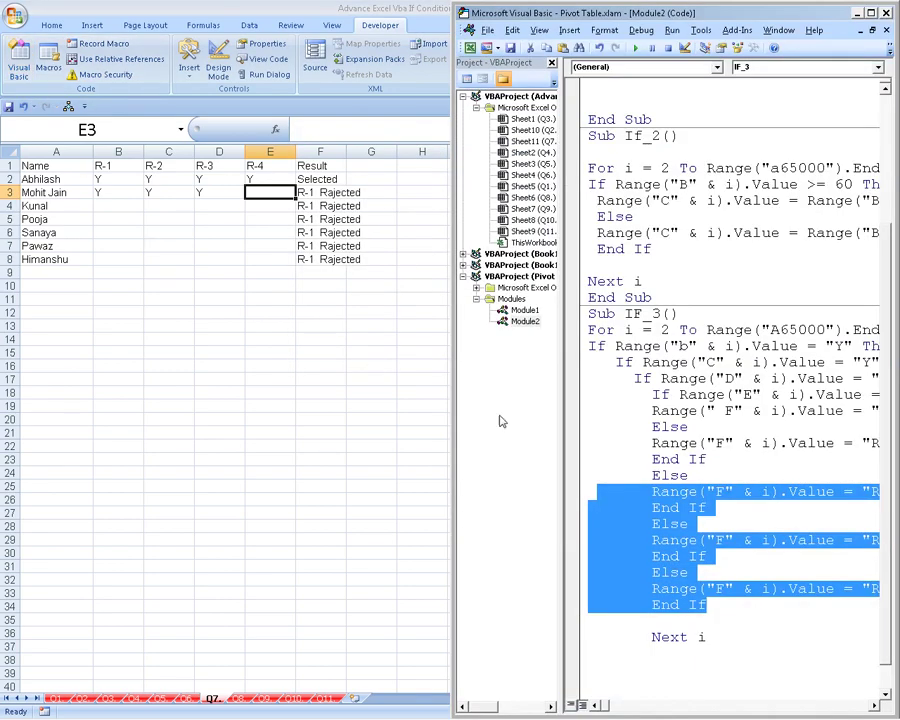
pyautogui.click(624, 410)
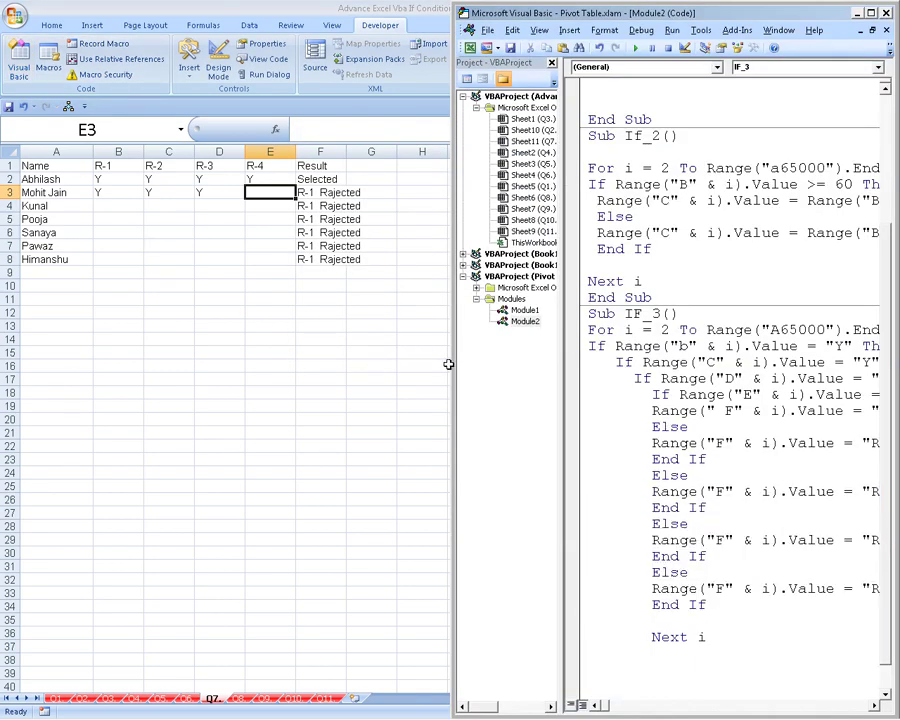
pyautogui.write('Y')
pyautogui.press('Return')
pyautogui.click(674, 412)
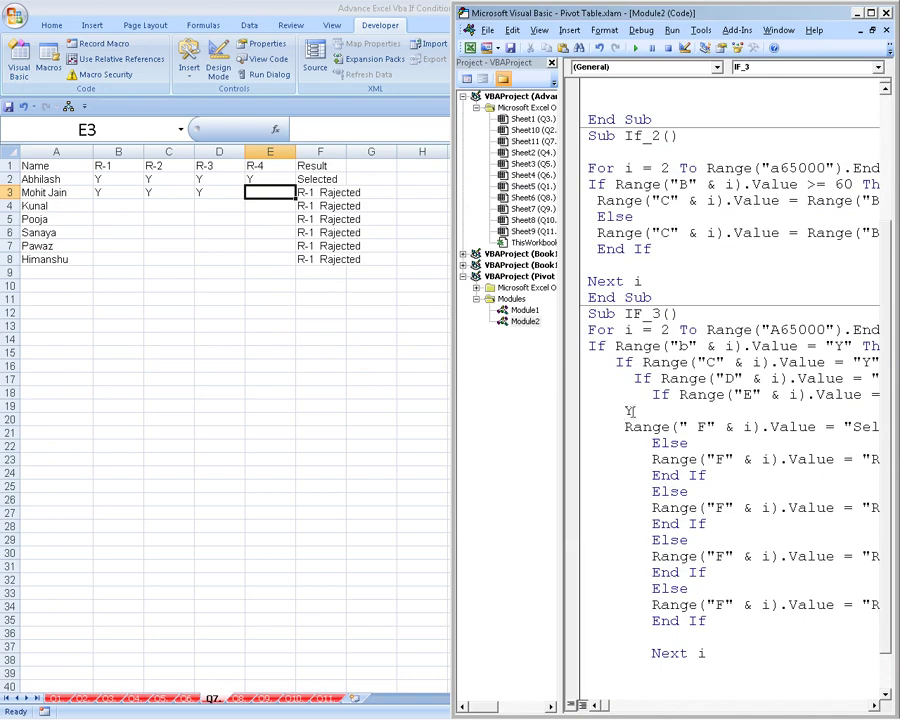
pyautogui.press('BackSpace')
# Step: Enter Y in E3 and rerun IF_3 so F3 reads Selected
pyautogui.click(268, 191)
pyautogui.write('Y')
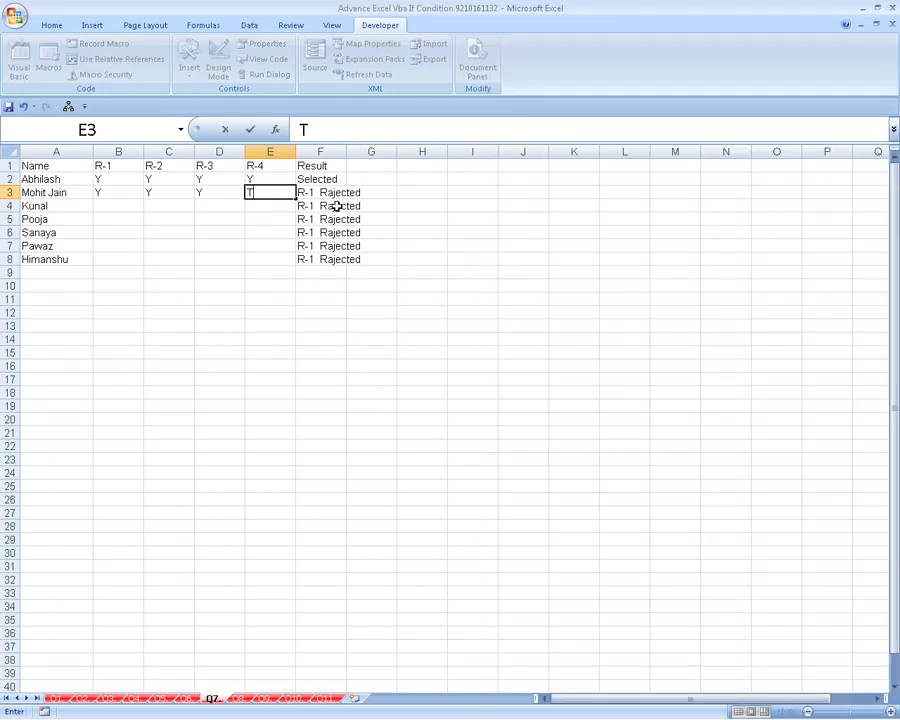
pyautogui.press('Return')
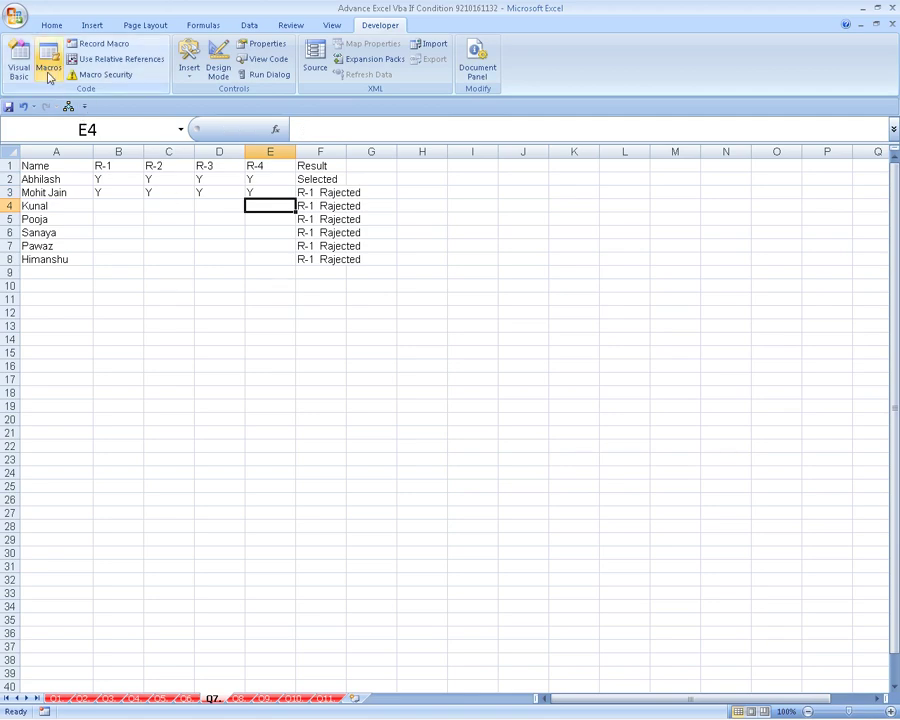
pyautogui.click(46, 64)
pyautogui.press('Escape')
pyautogui.click(19, 60)
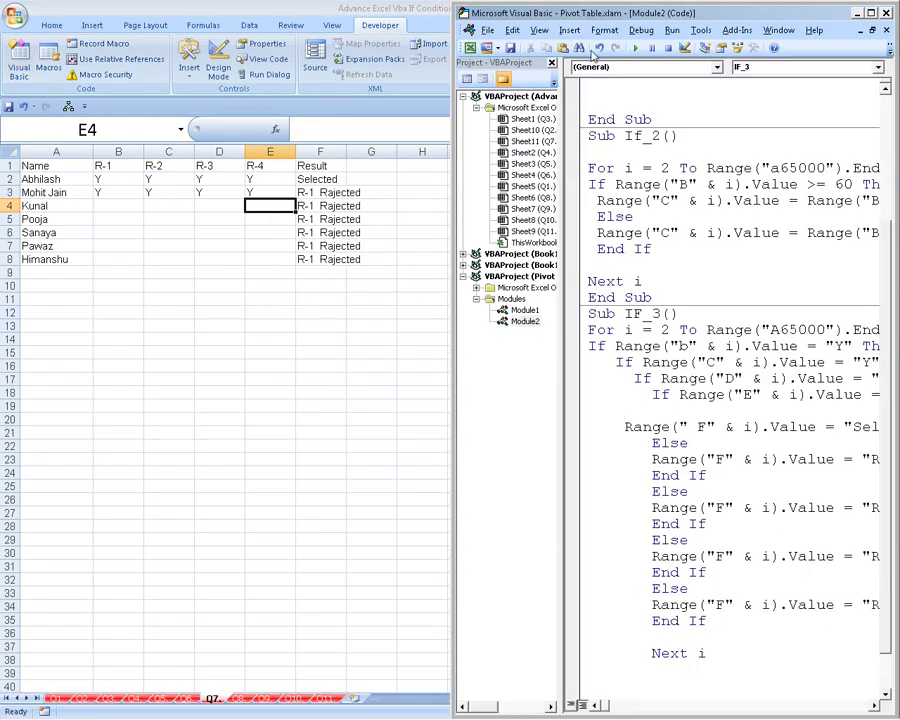
pyautogui.click(636, 48)
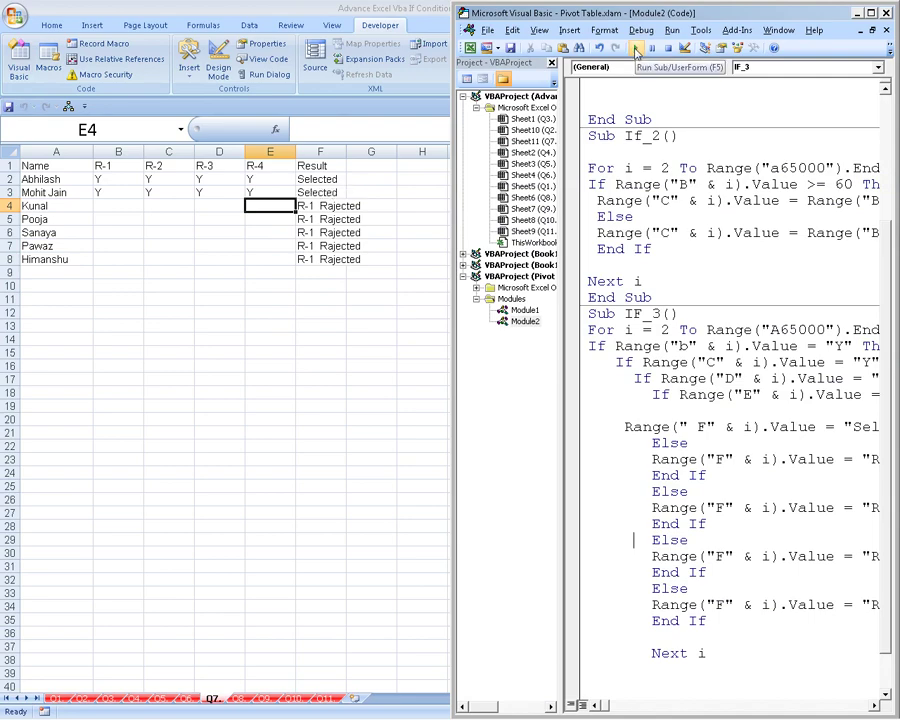
# Step: Change cell D3 to a lowercase y
pyautogui.click(185, 191)
pyautogui.moveTo(190, 191); pyautogui.dragTo(205, 192)
pyautogui.click(212, 192)
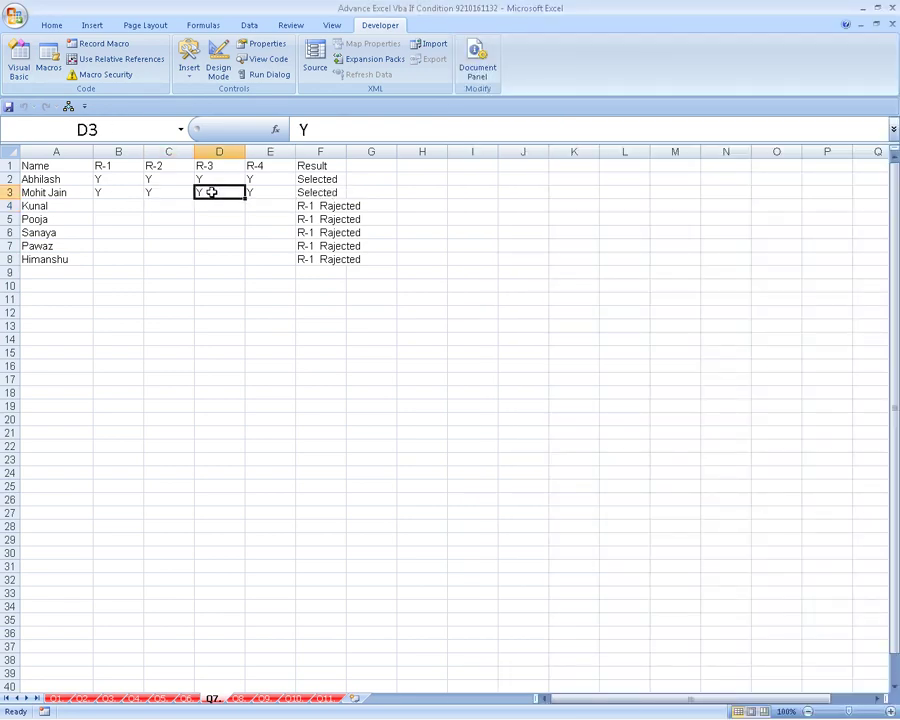
pyautogui.write('y')
pyautogui.press('Return')
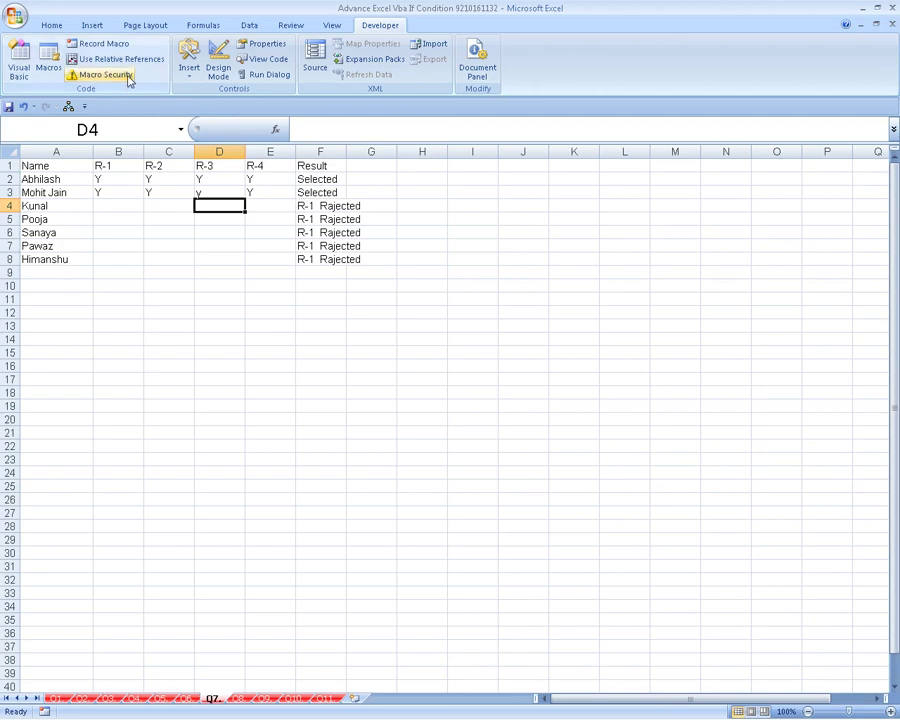
# Step: Rerun IF_3 (F3 shows R-3 Rajected), then wrap Range("b" & i).Value in UCase()
pyautogui.click(19, 60)
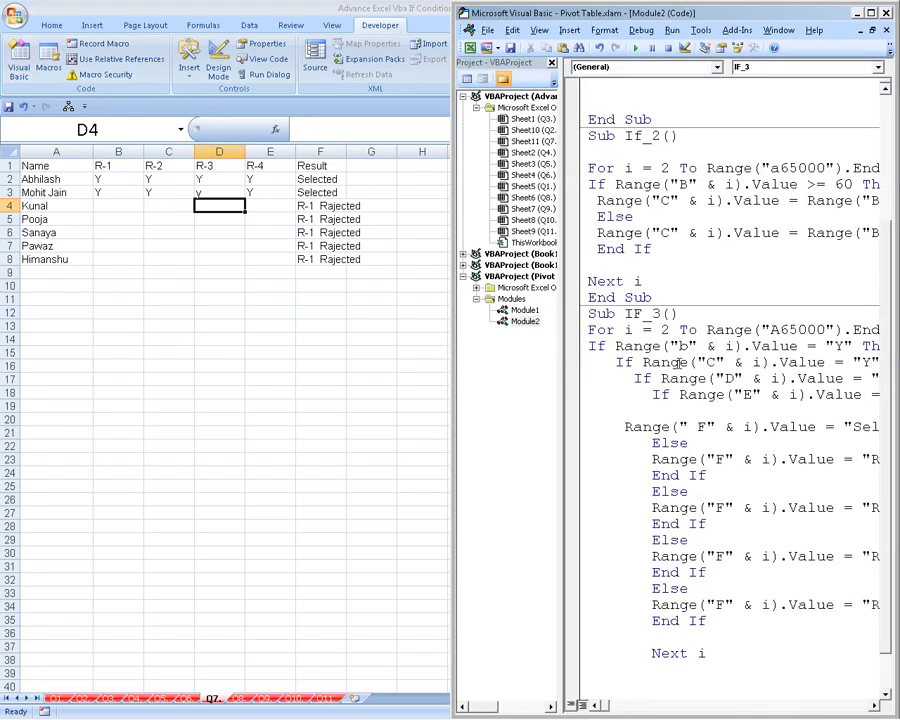
pyautogui.click(635, 47)
pyautogui.click(614, 346)
pyautogui.write('U')
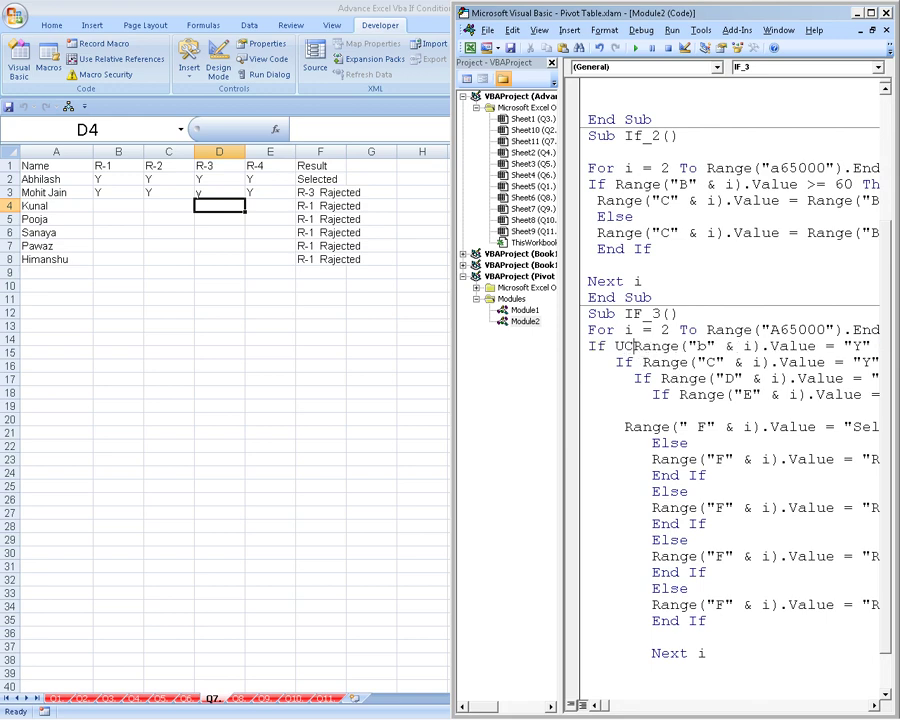
pyautogui.write('case')
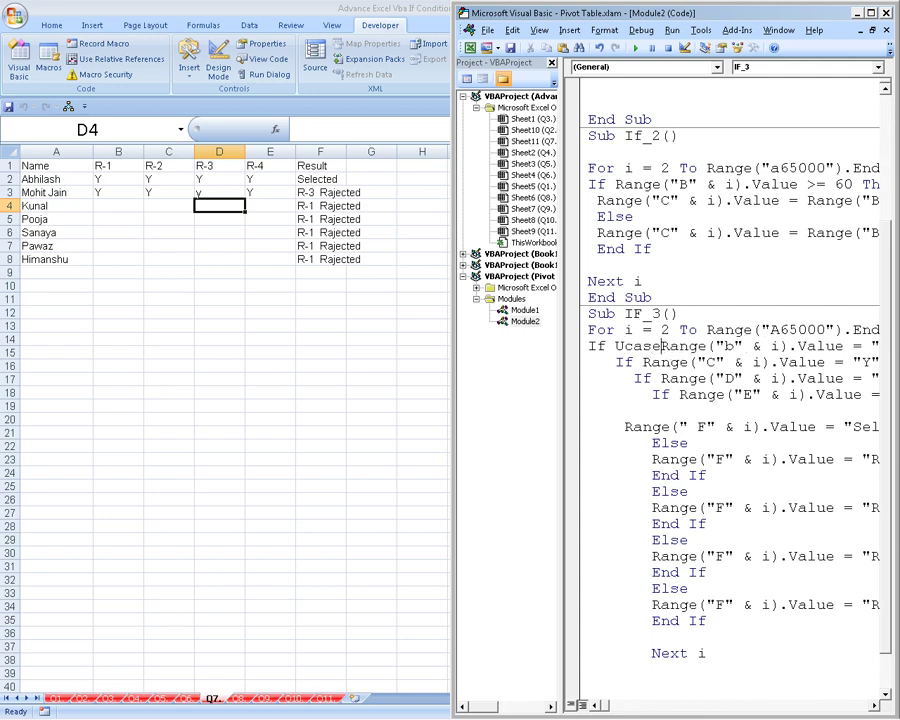
pyautogui.write('(')
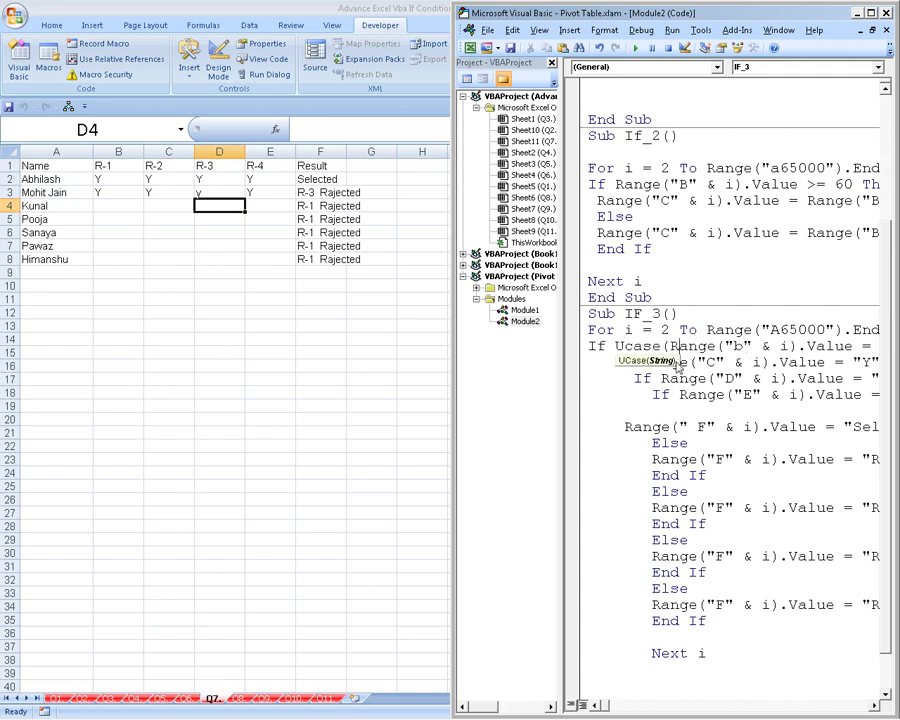
pyautogui.press('Right')
pyautogui.press('Right')
pyautogui.press('Right')
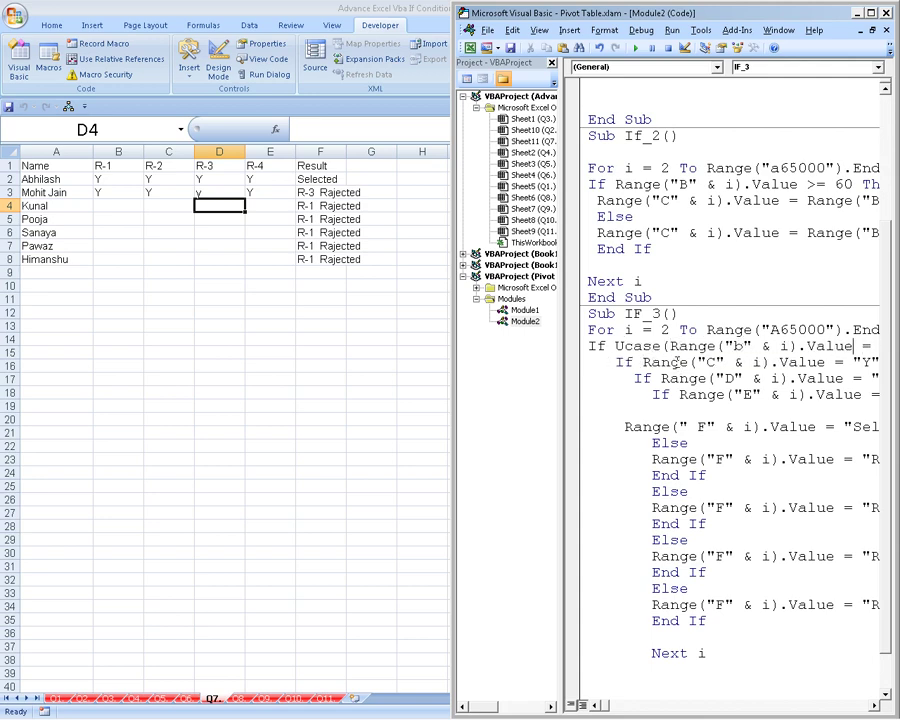
pyautogui.write(')')
pyautogui.click(865, 362)
# Step: Wrap the column C, D and E Range(...).Value conditions in UCase()
pyautogui.doubleClick(612, 14)
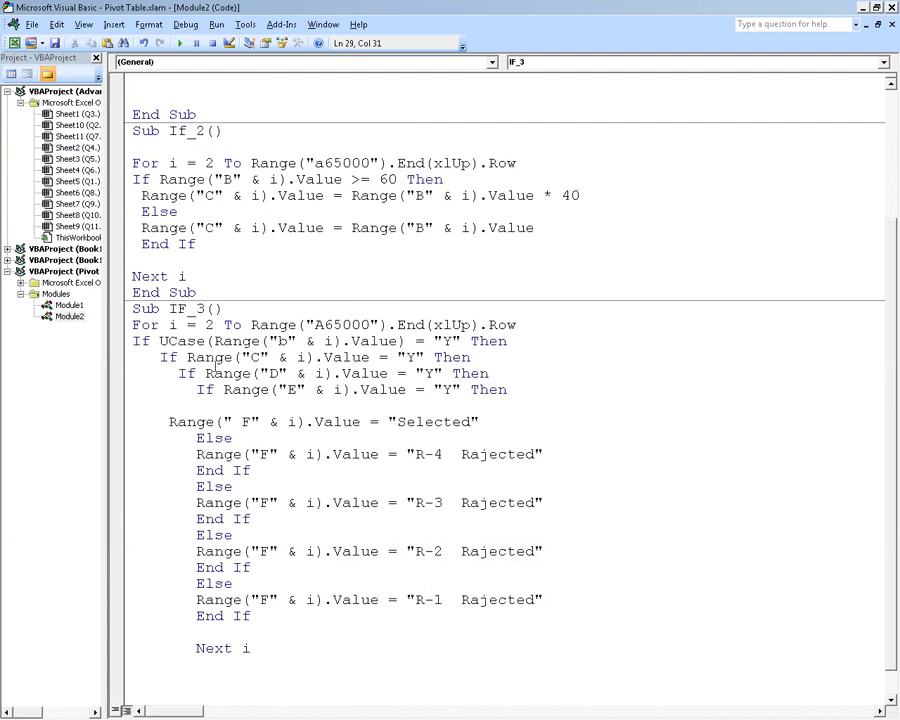
pyautogui.click(185, 357)
pyautogui.write('U')
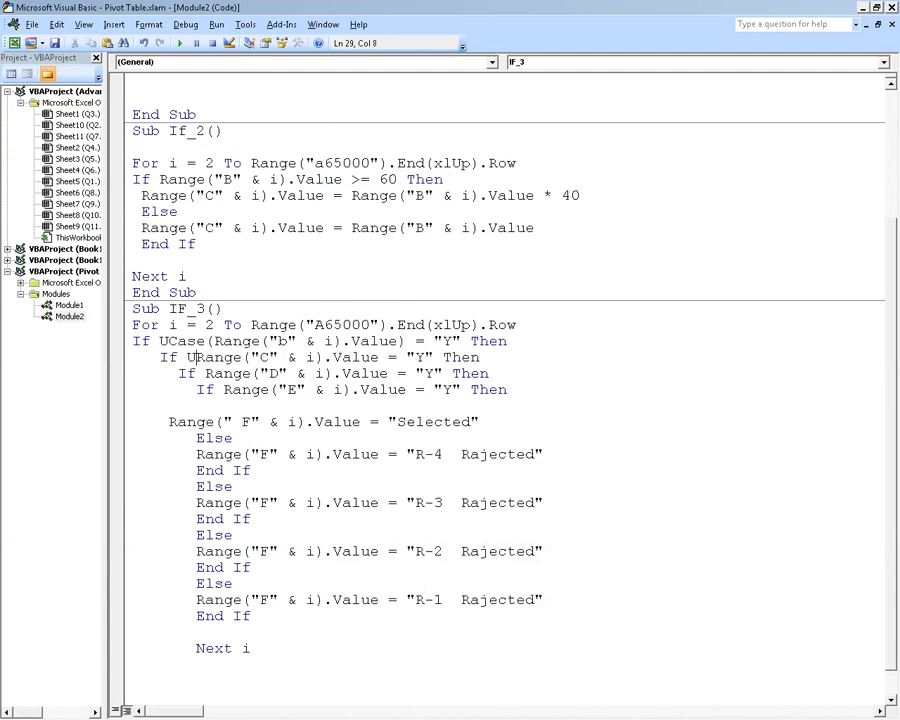
pyautogui.write('CASE(')
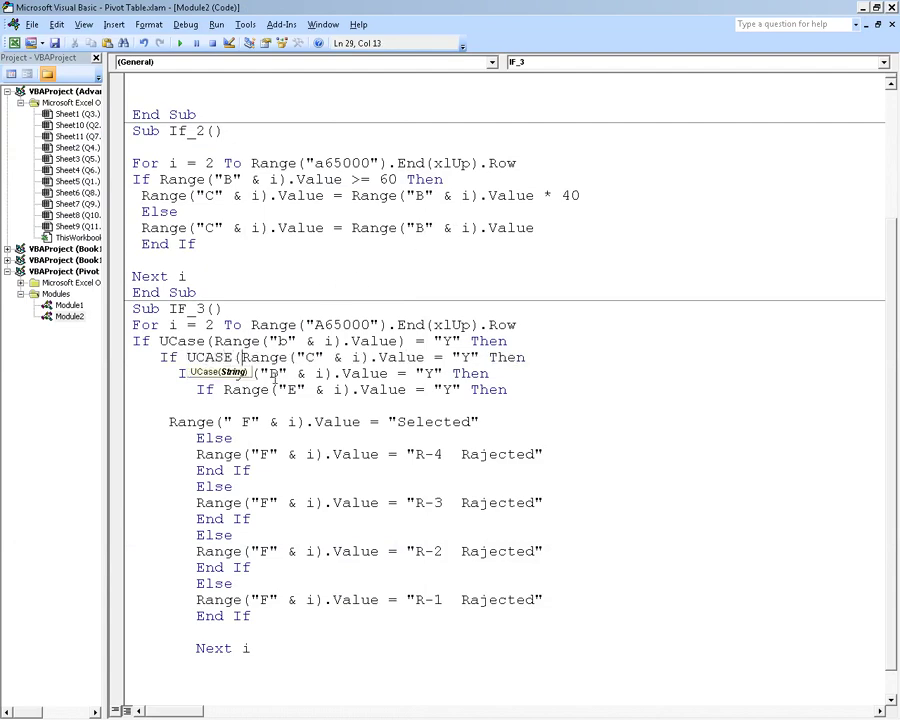
pyautogui.press('Right')
pyautogui.press('Right')
pyautogui.press('Right')
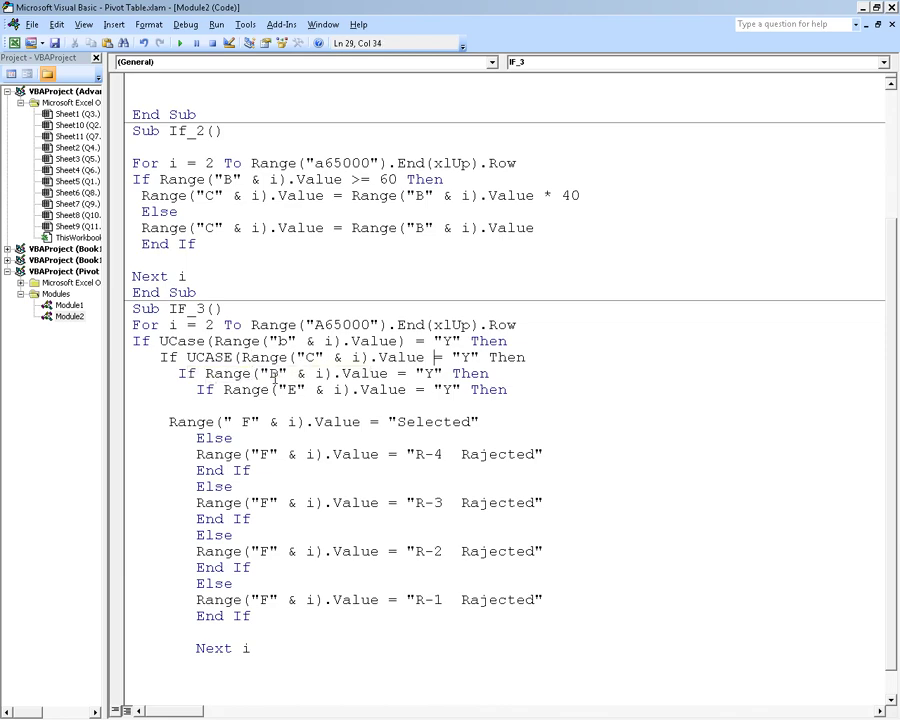
pyautogui.write(')')
pyautogui.press('Down')
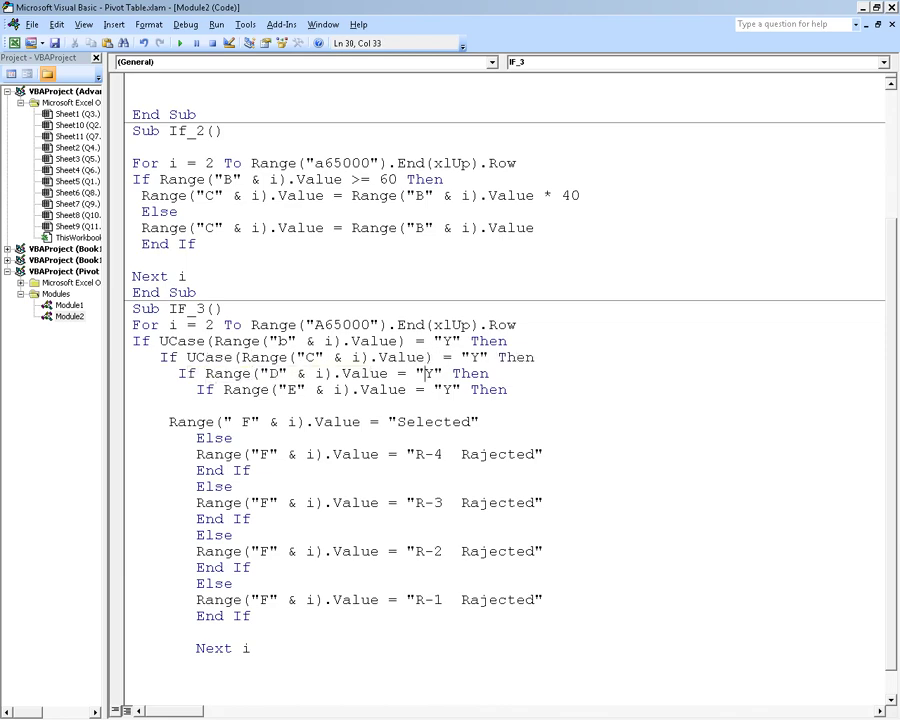
pyautogui.click(206, 373)
pyautogui.write('uc')
pyautogui.press('BackSpace')
pyautogui.press('BackSpace')
pyautogui.write('u')
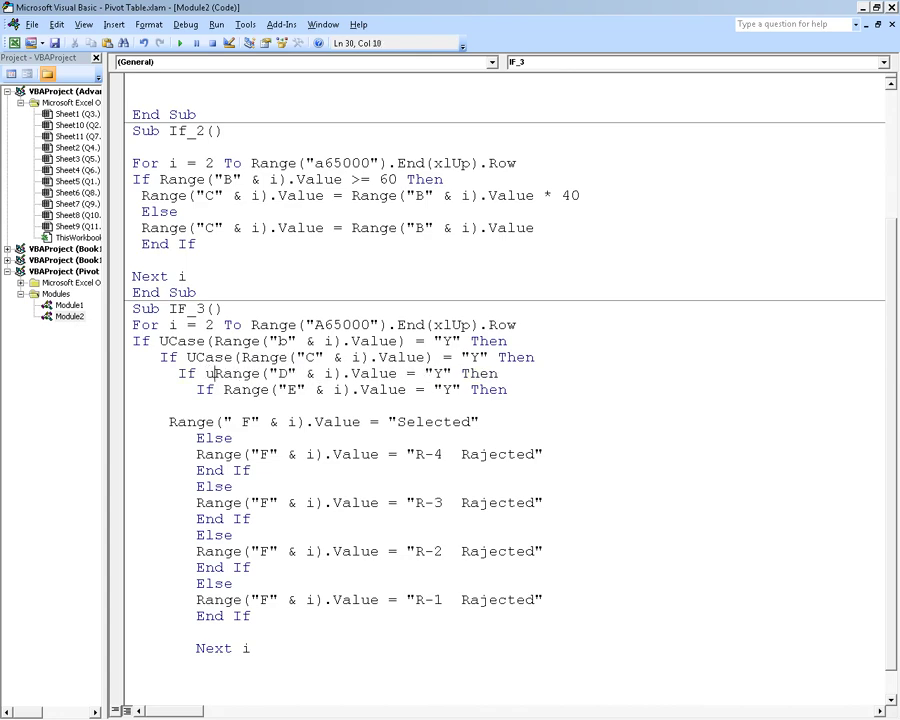
pyautogui.write('case(')
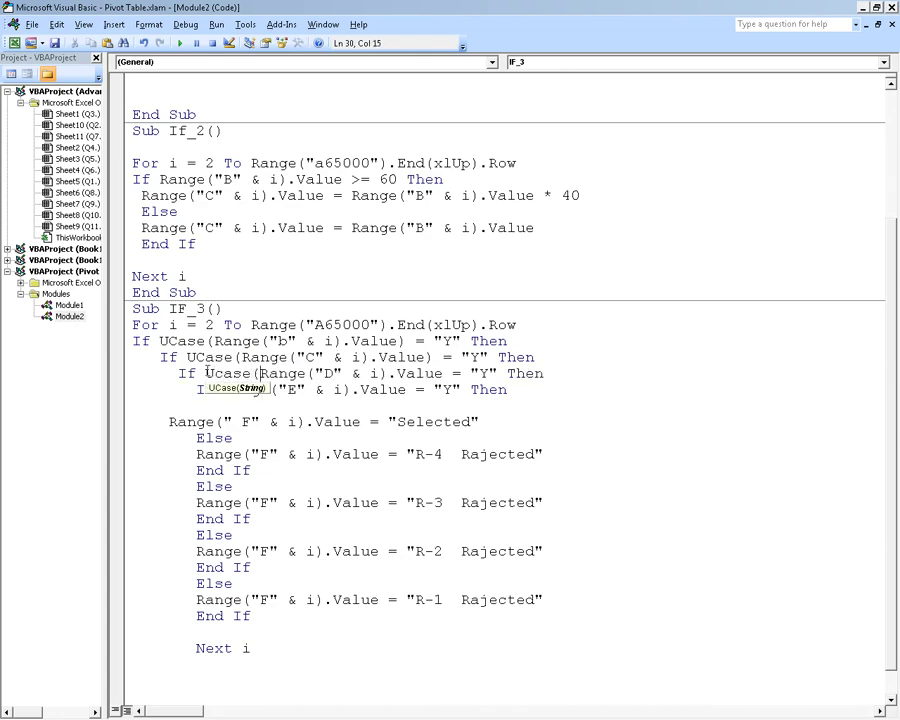
pyautogui.press('Right')
pyautogui.press('Right')
pyautogui.press('Right')
pyautogui.write(')')
pyautogui.press('Down')
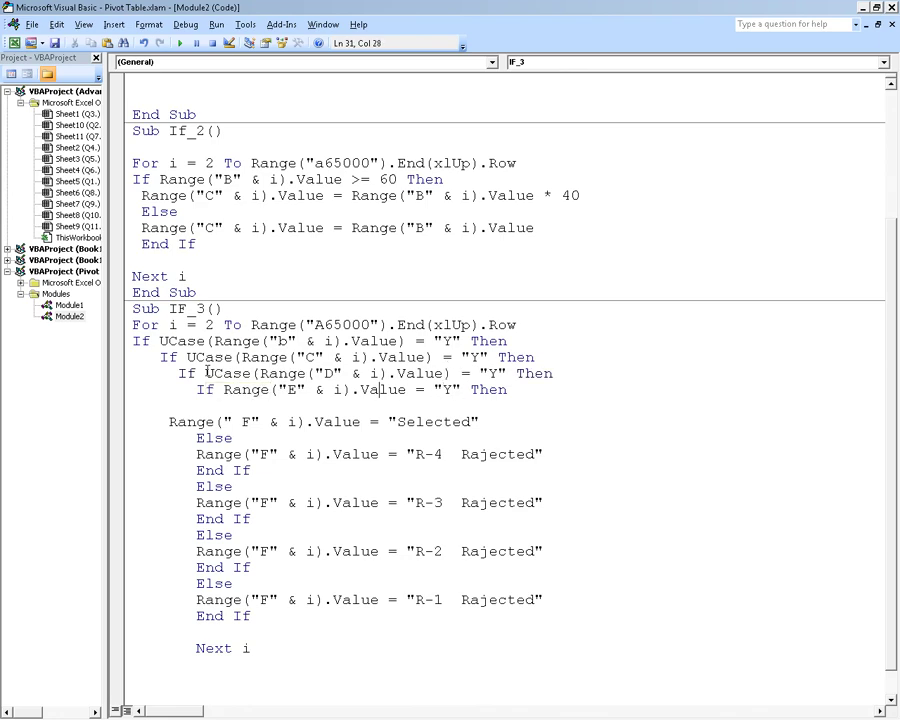
pyautogui.click(223, 389)
pyautogui.write('U')
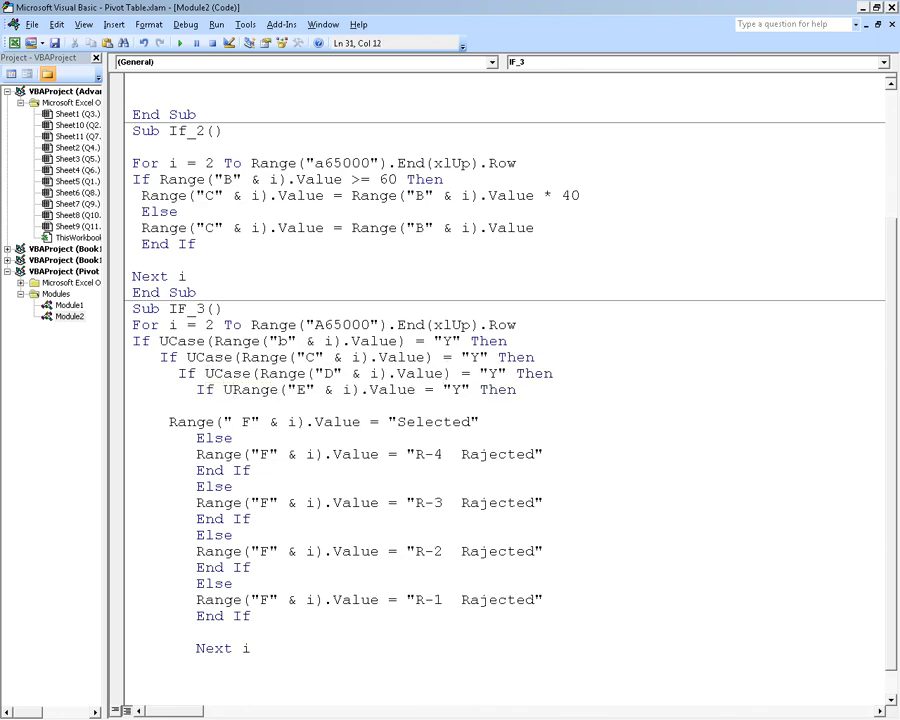
pyautogui.write('case(')
pyautogui.press('Right')
pyautogui.press('Right')
pyautogui.press('Right')
pyautogui.press('Right')
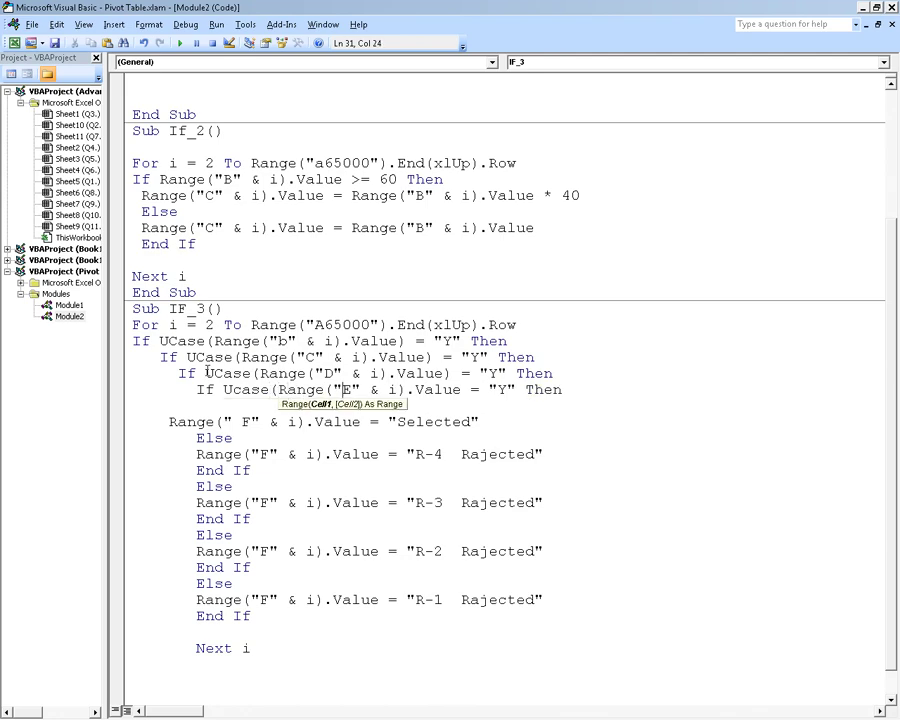
pyautogui.press('Right')
pyautogui.press('Right')
pyautogui.press('Right')
pyautogui.write(')')
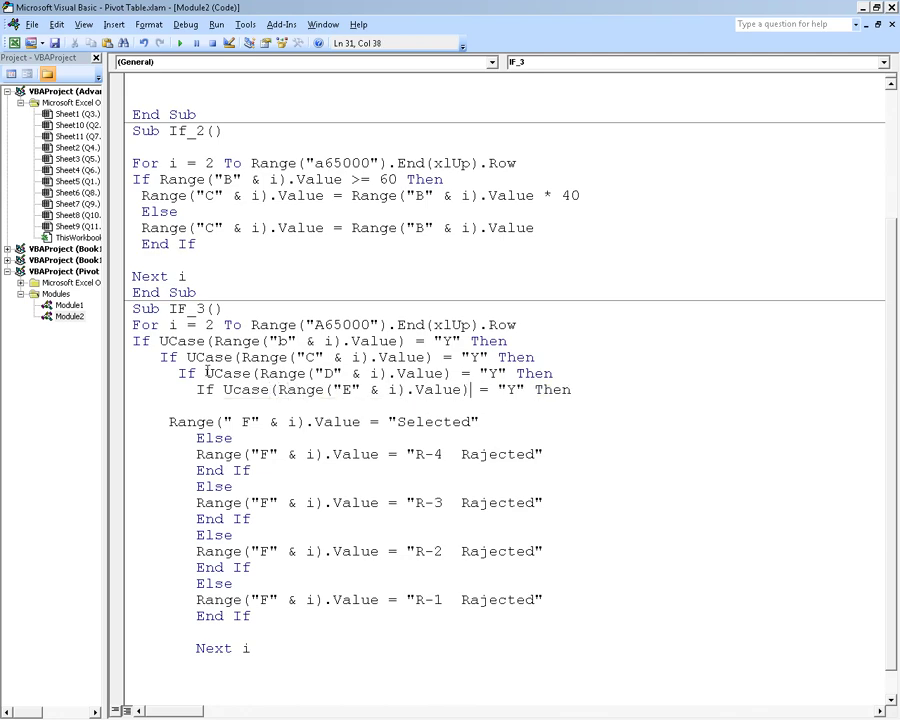
pyautogui.press('Down')
pyautogui.press('Down')
pyautogui.press('Down')
# Step: Indent the Selected line and rerun IF_3, confirming F3 reads Selected
pyautogui.click(169, 421)
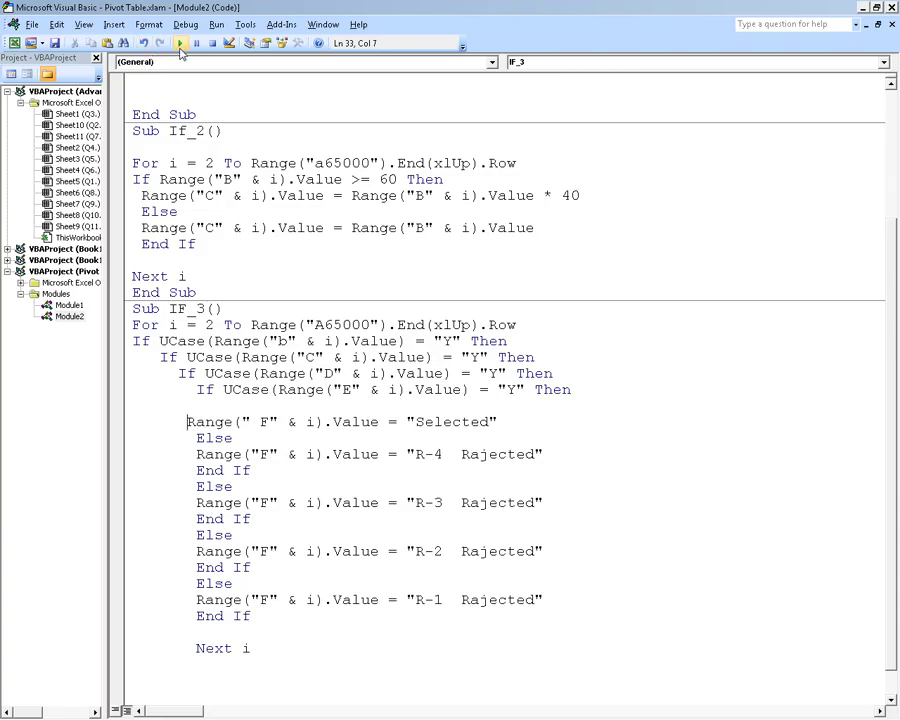
pyautogui.hotkey('alt', 'F11')
pyautogui.click(324, 193)
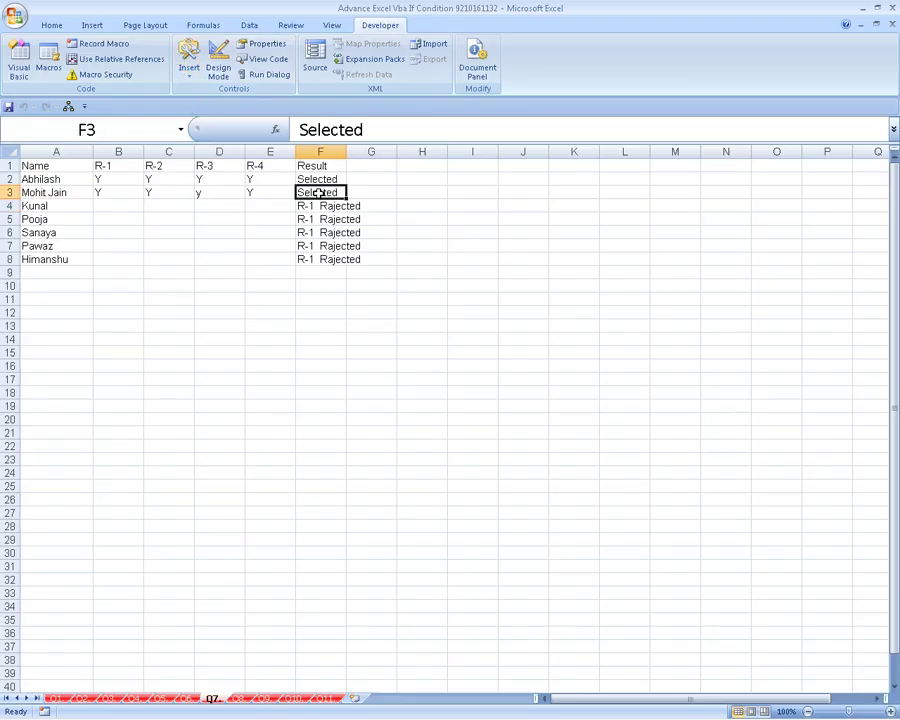